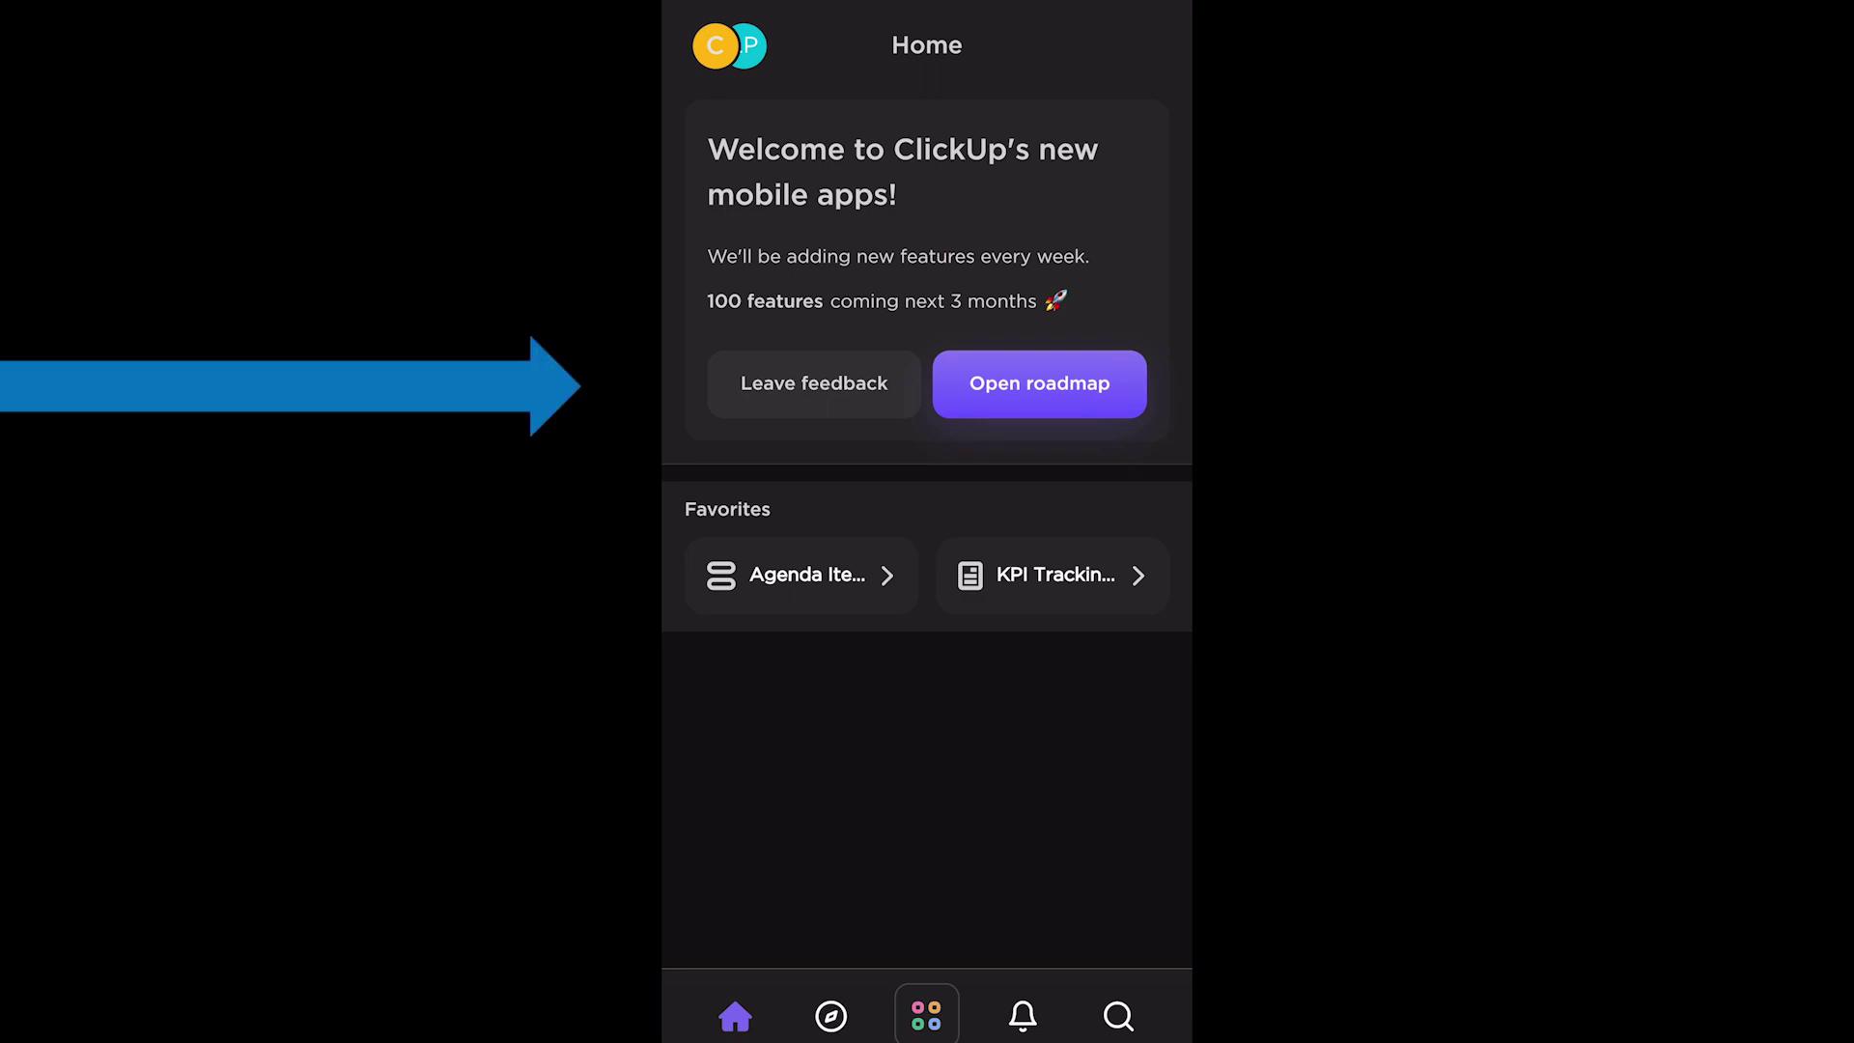
View the feature feedback page, then settle on the Explore overview of spaces after a brief Home detour
left_click(815, 382)
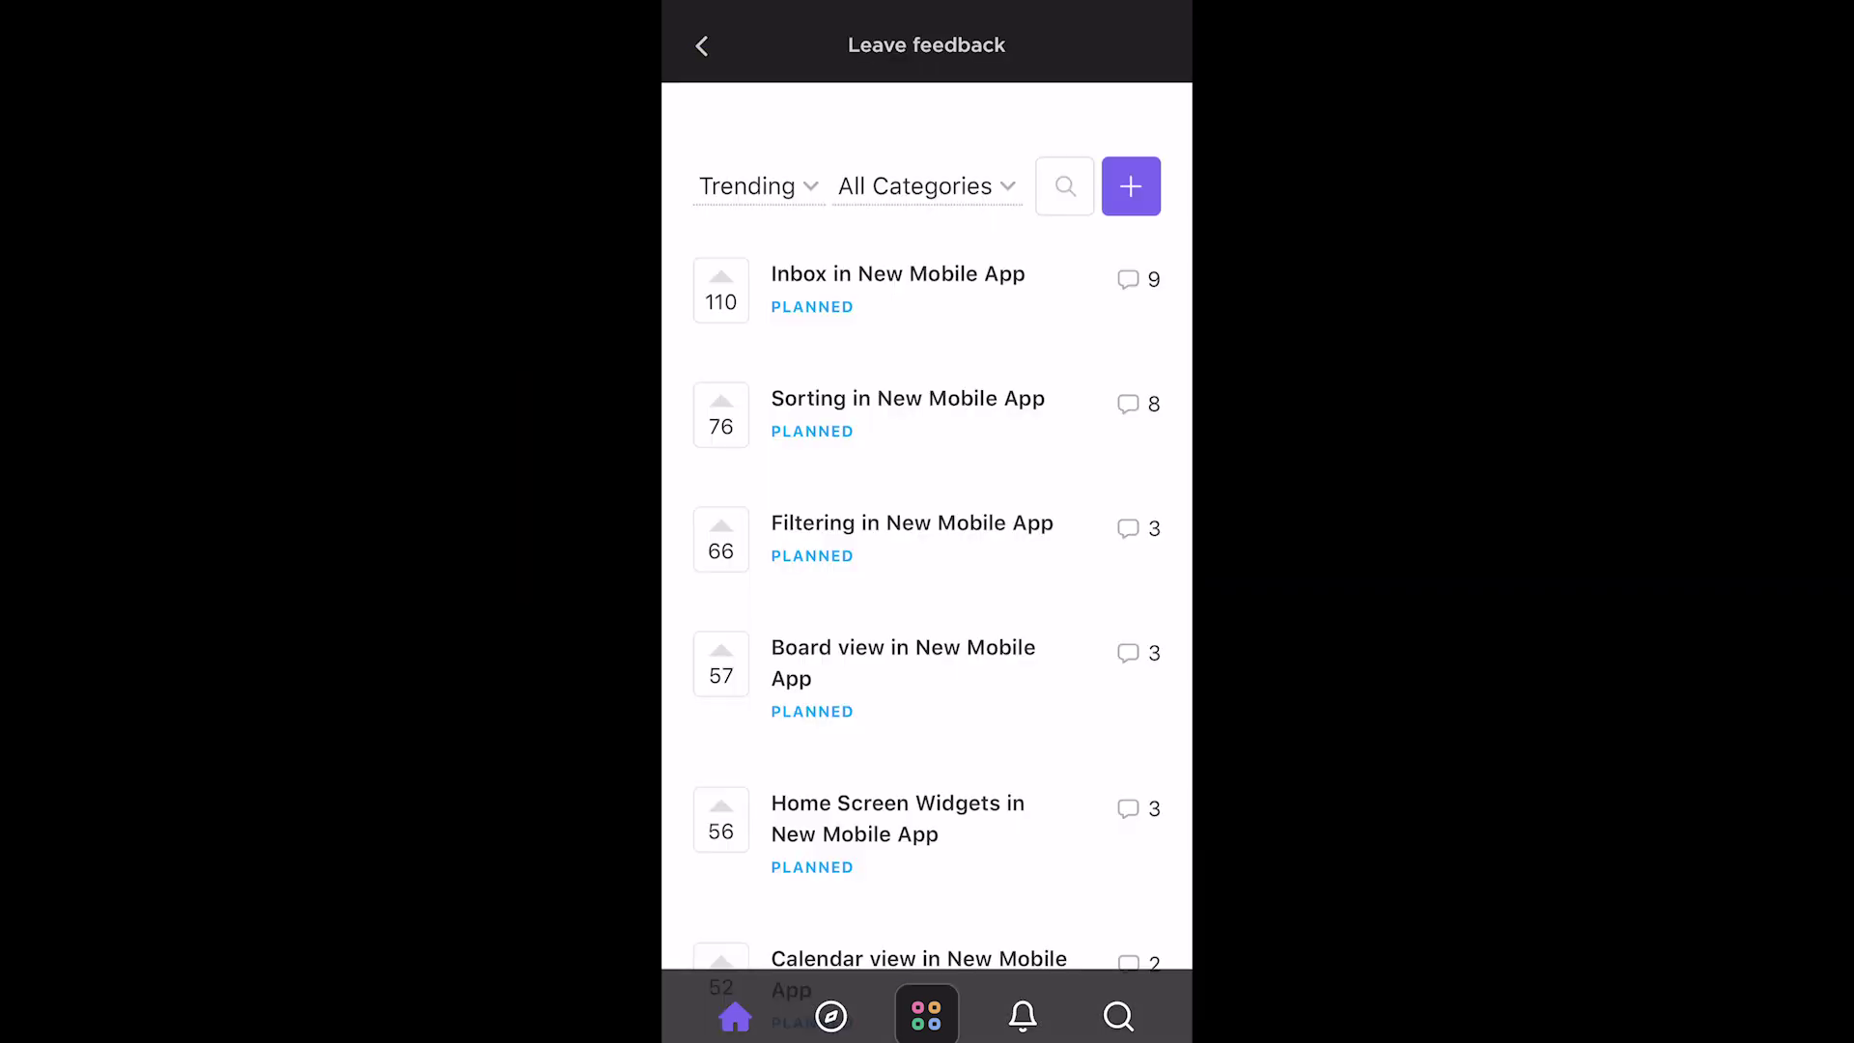
scroll(926, 566, "down", 10)
scroll(927, 565, "up", 10)
scroll(928, 564, "down", 5)
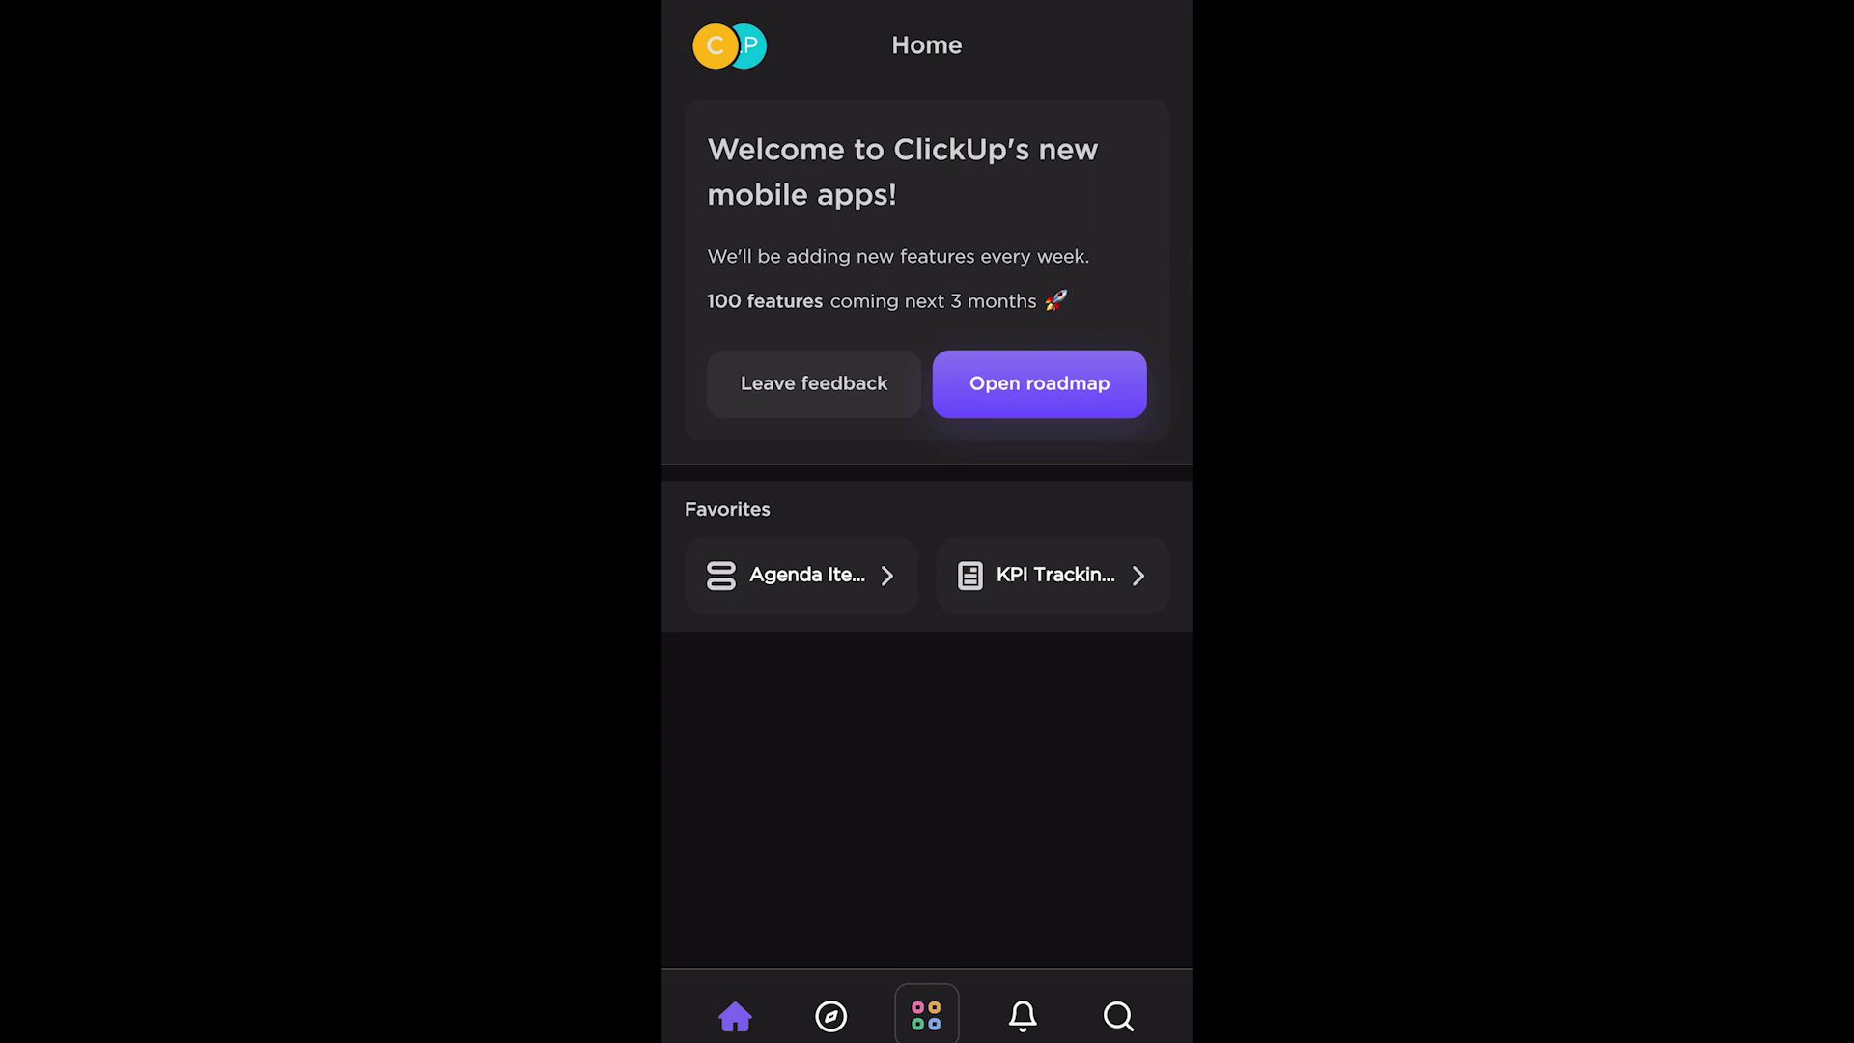
left_click(830, 1016)
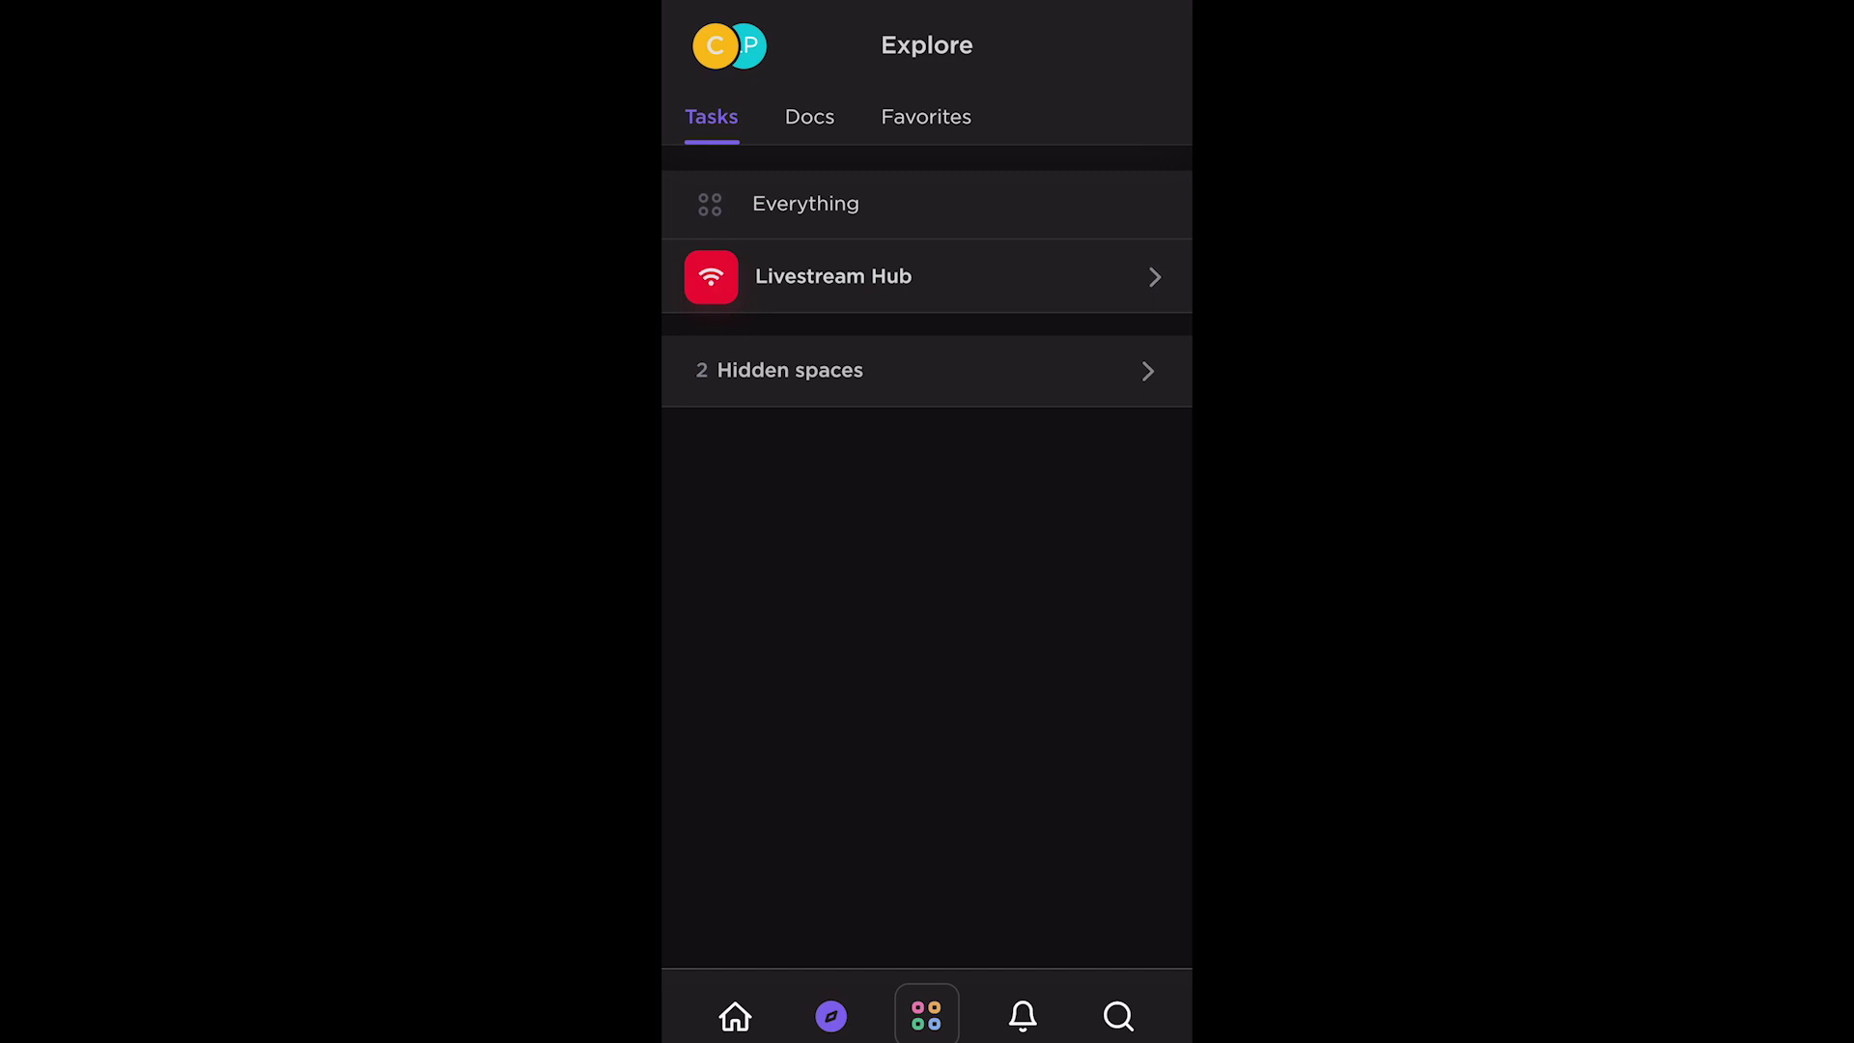
left_click(734, 1015)
left_click(830, 1016)
scroll(928, 284, "down", 1)
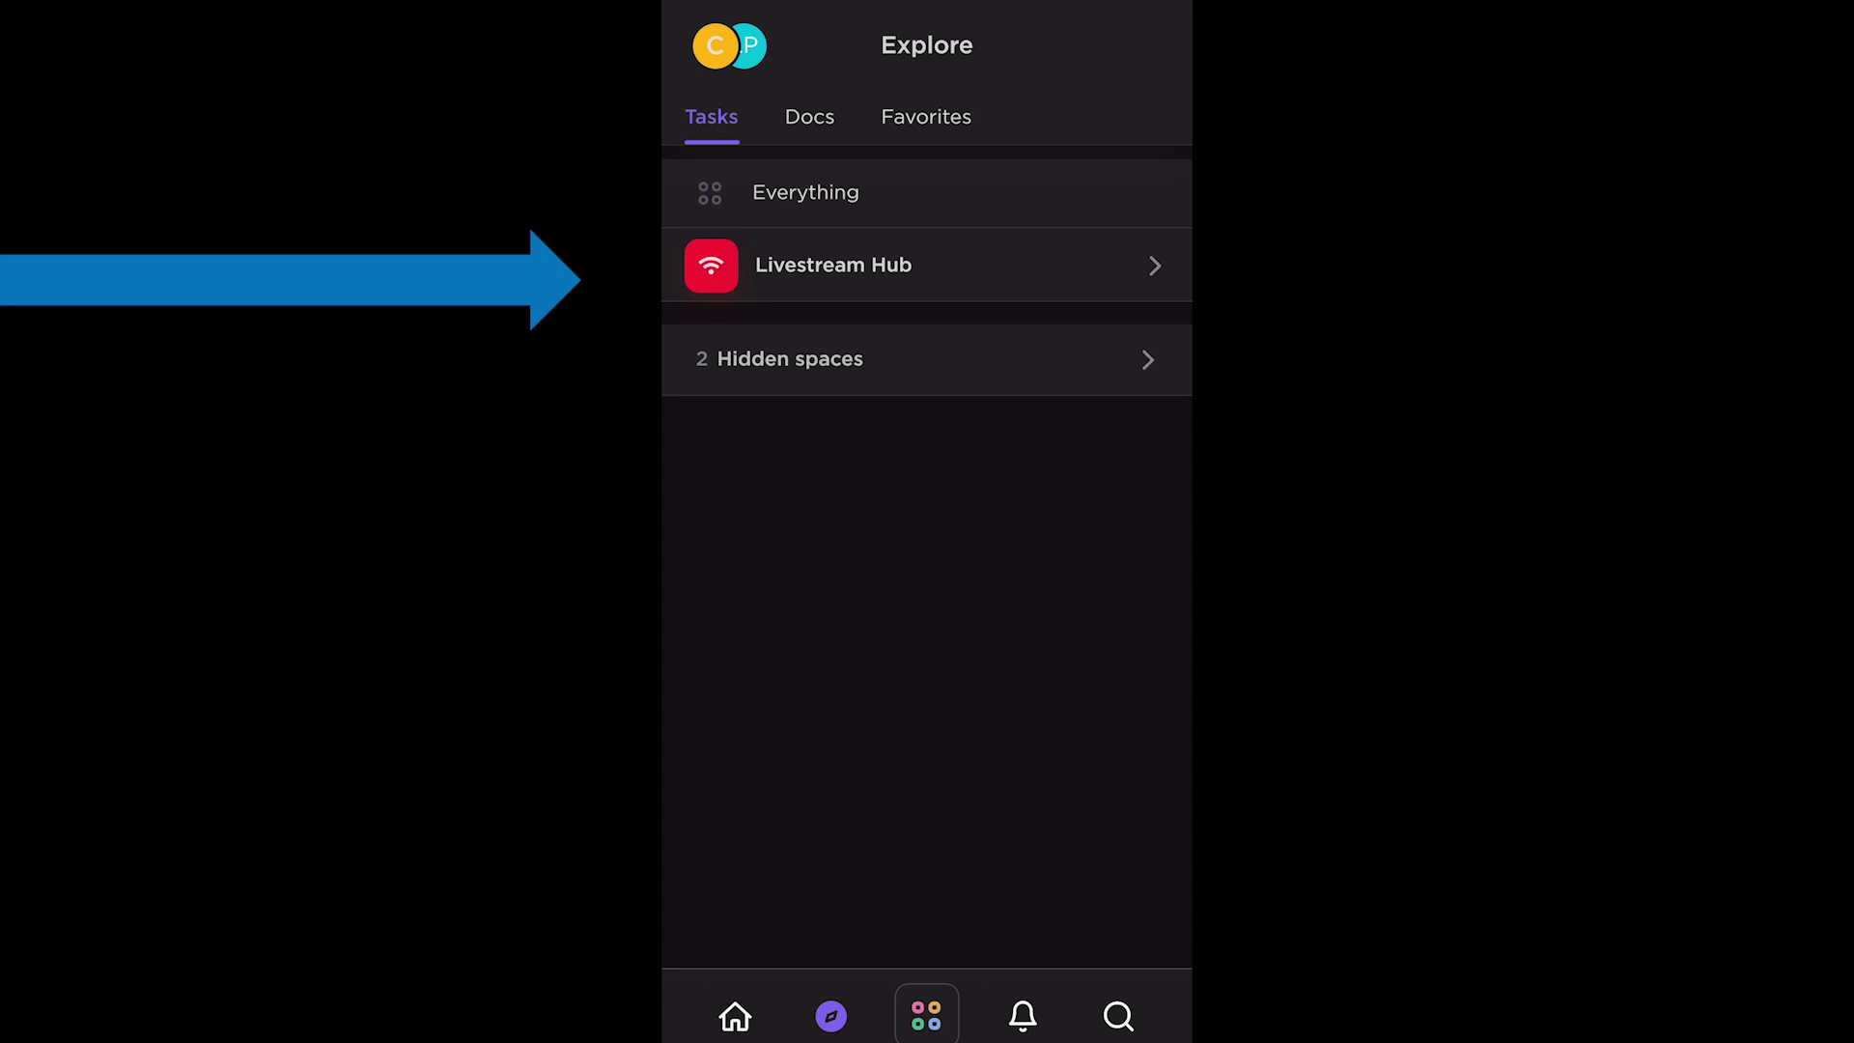
Expand Livestream Hub, the hidden spaces, Company Co. and YouTube Production, then open Ideas List
left_click(928, 265)
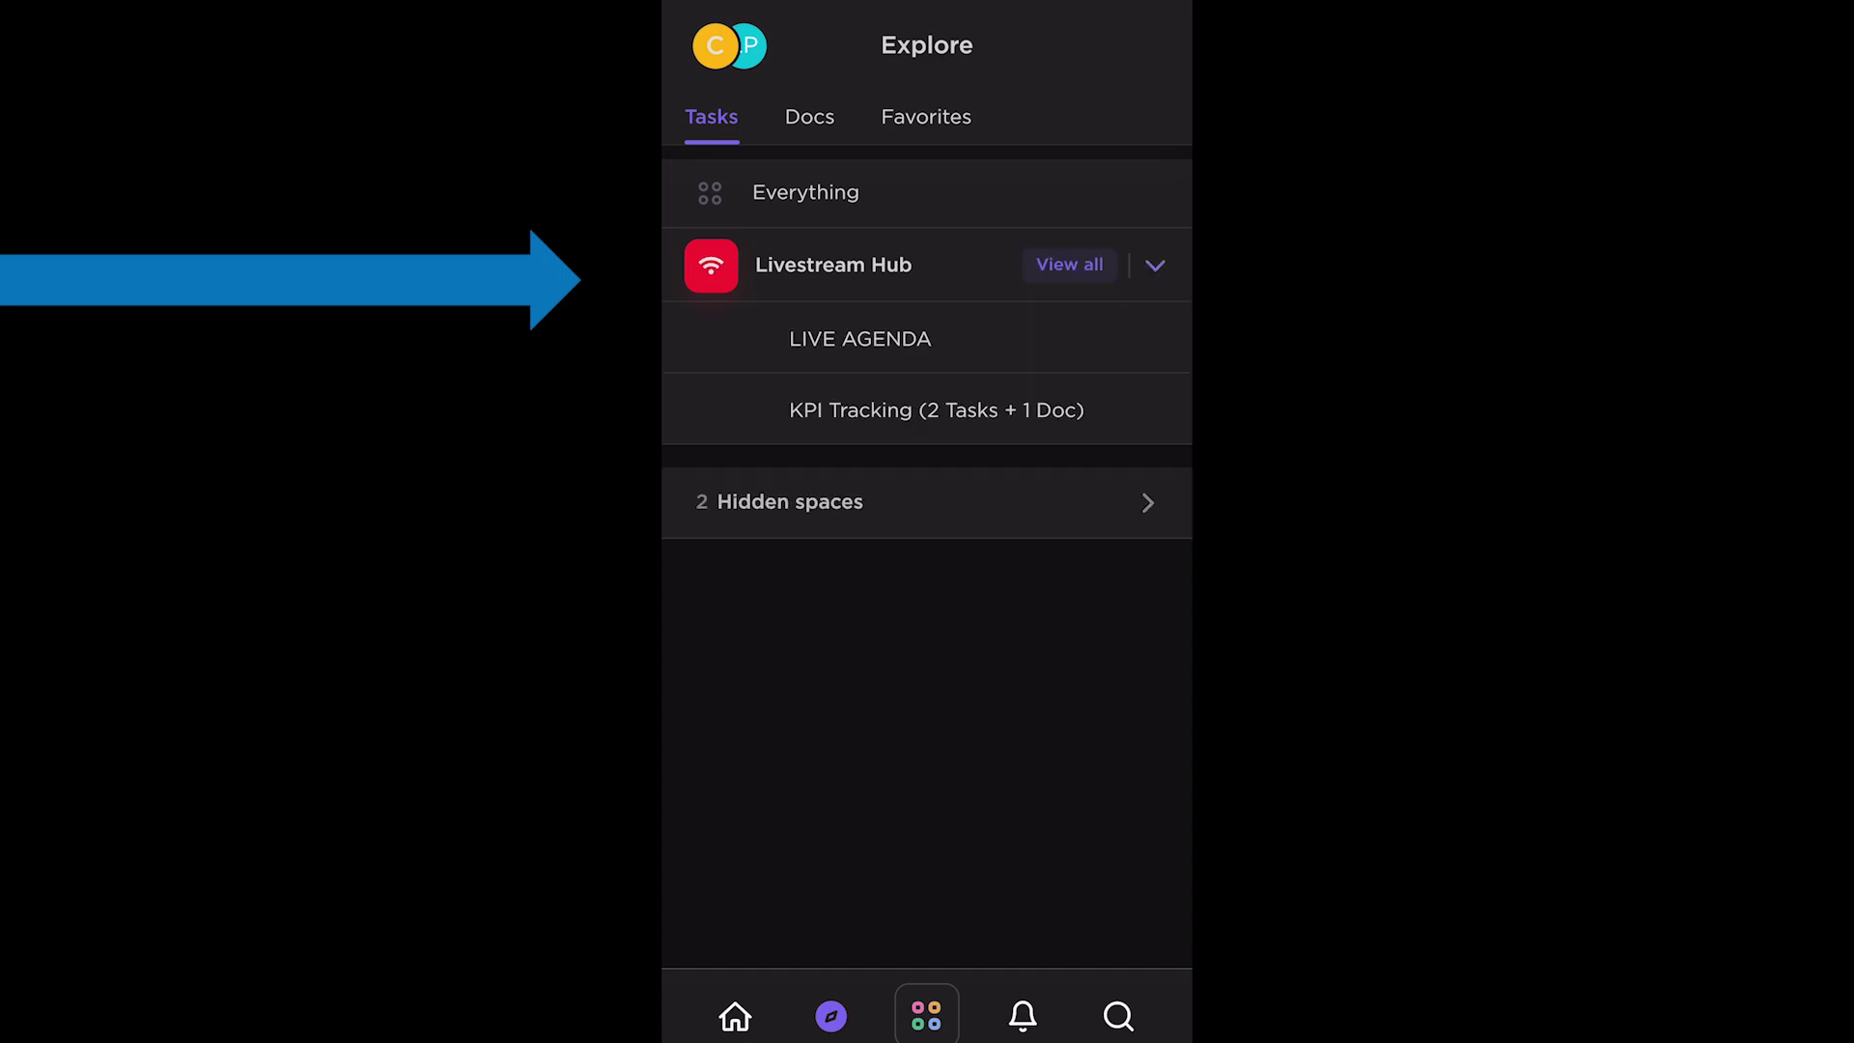
left_click(927, 501)
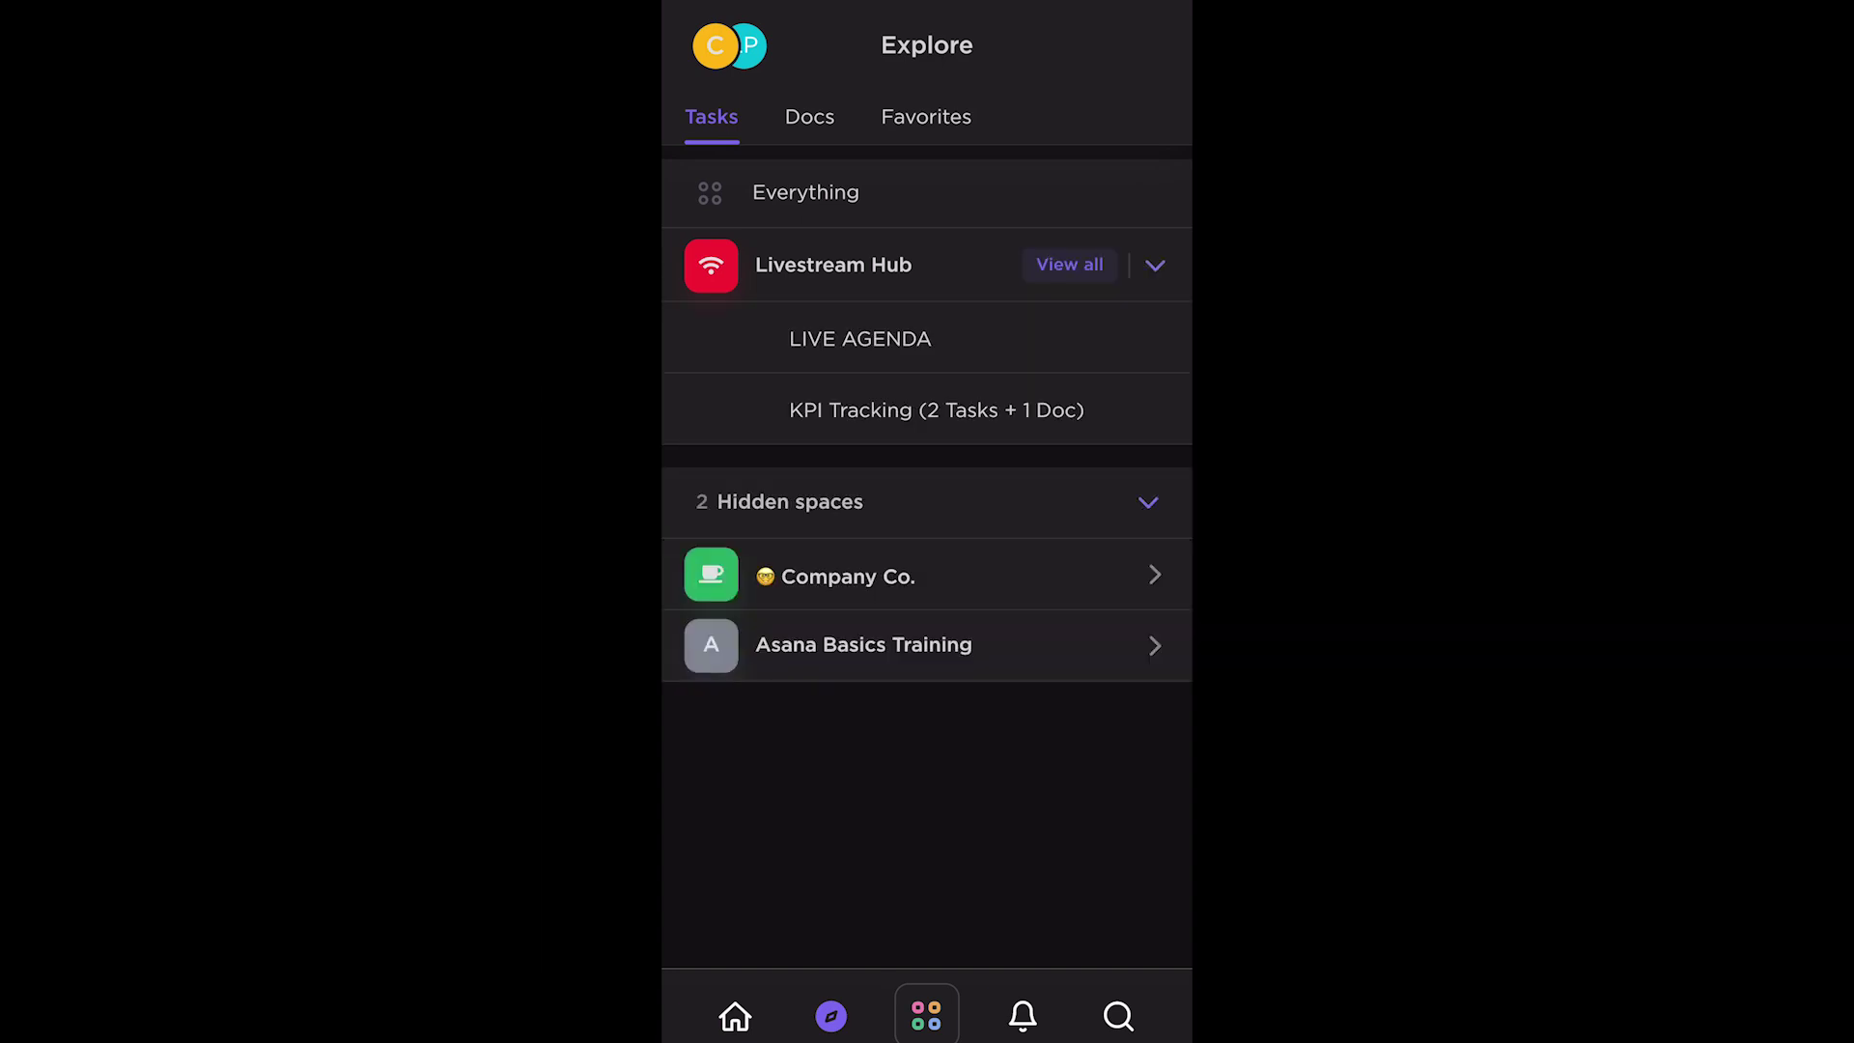
left_click(848, 576)
scroll(927, 579, "down", 5)
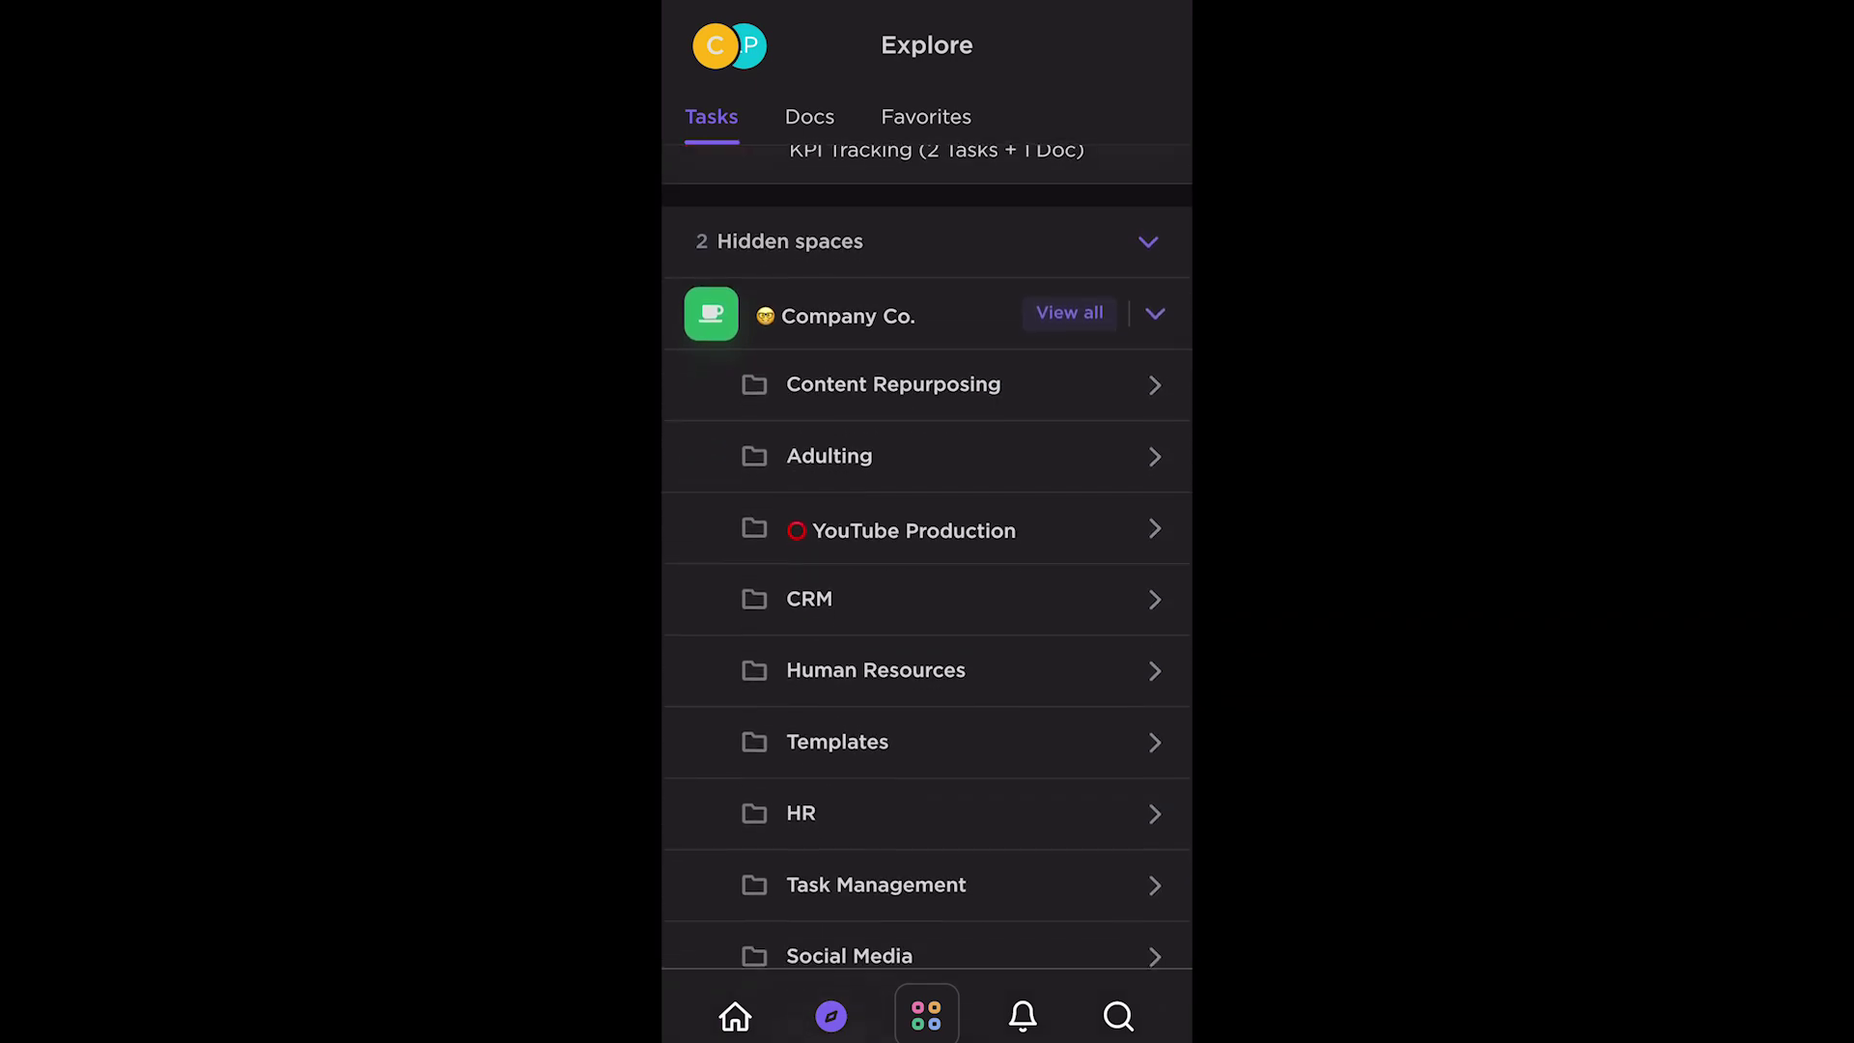
left_click(915, 512)
scroll(927, 579, "down", 2)
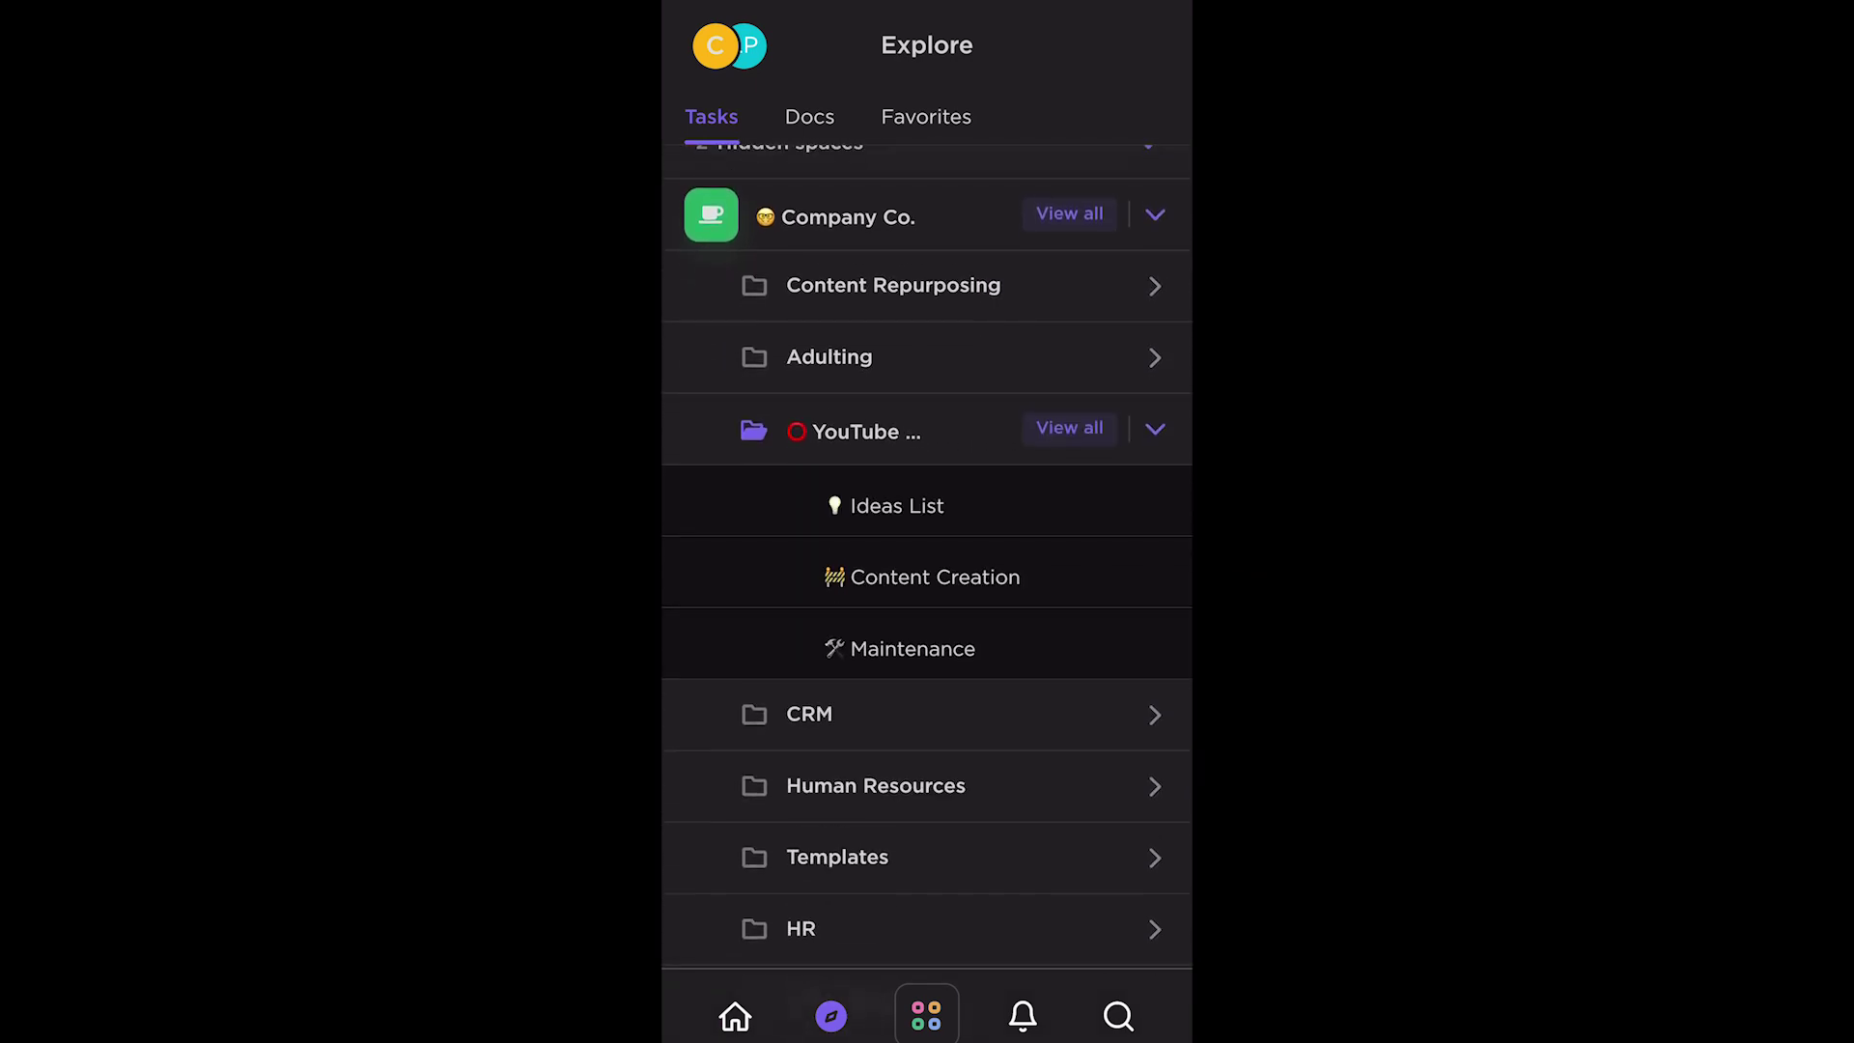
scroll(928, 581, "up", 3)
scroll(926, 580, "up", 1)
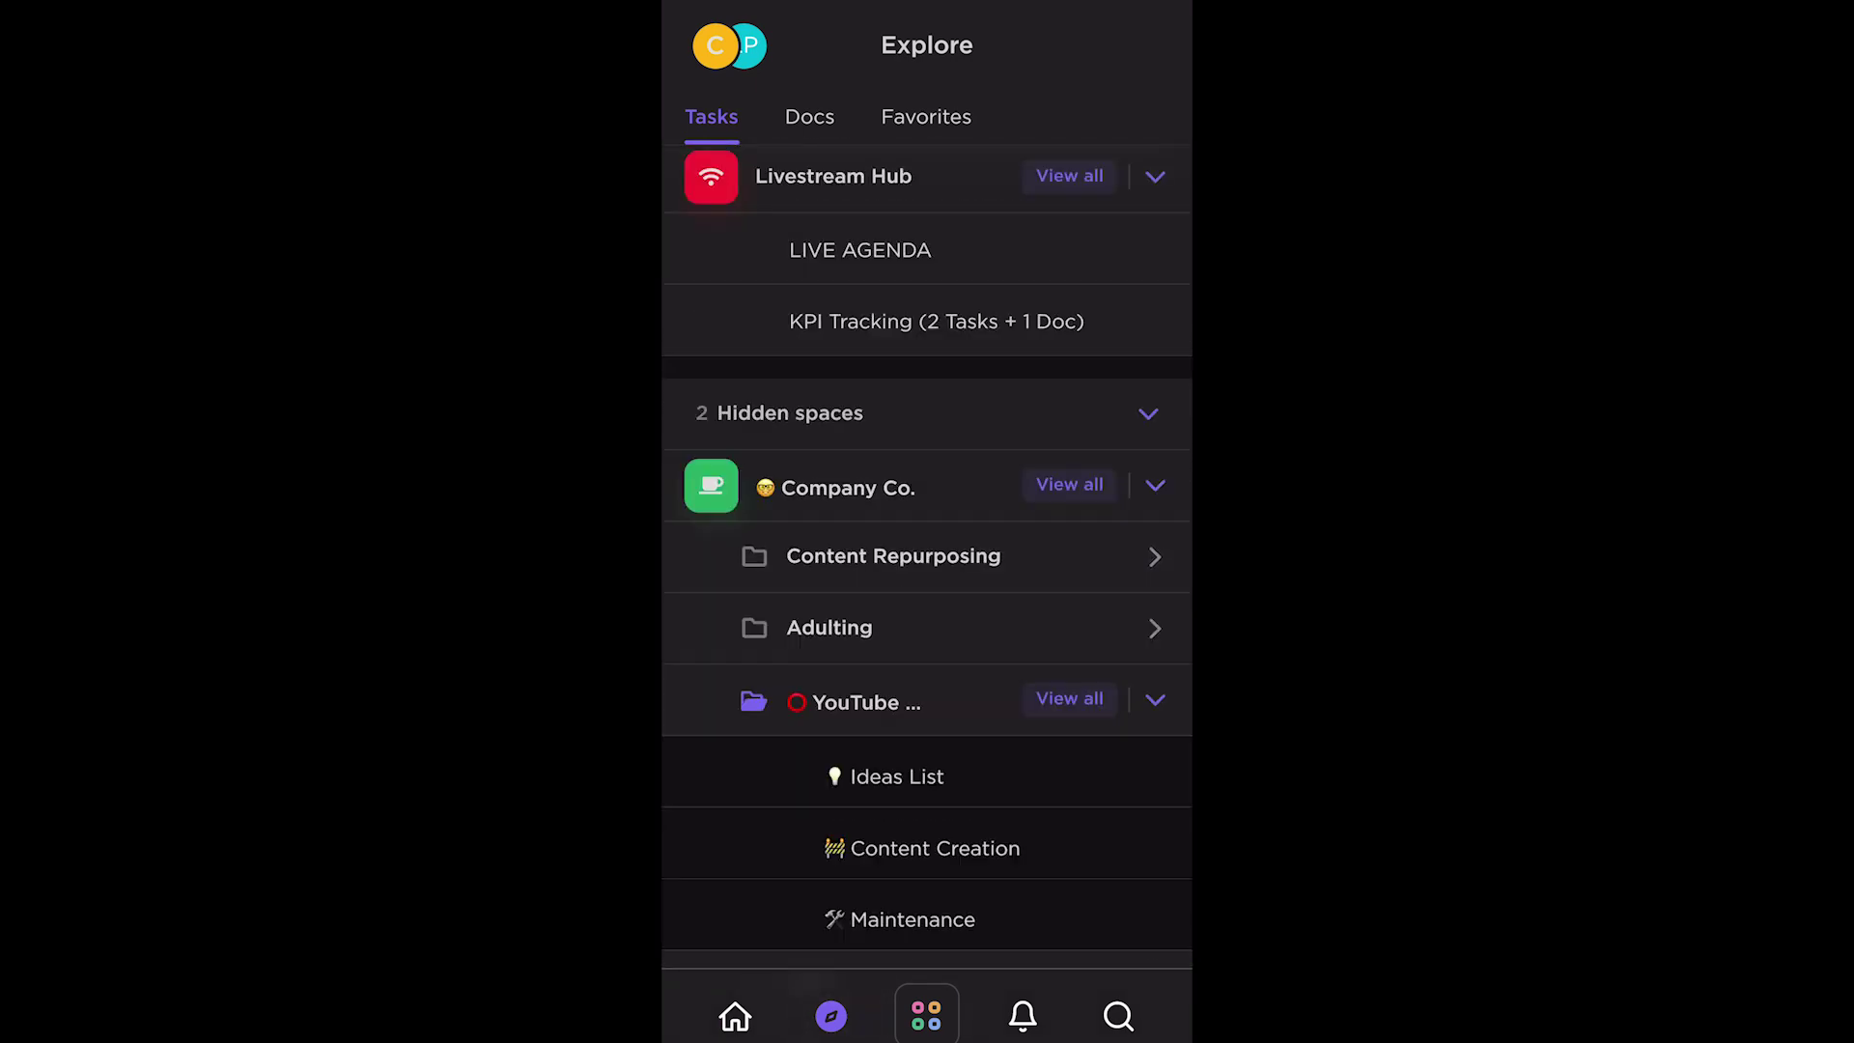
left_click(897, 777)
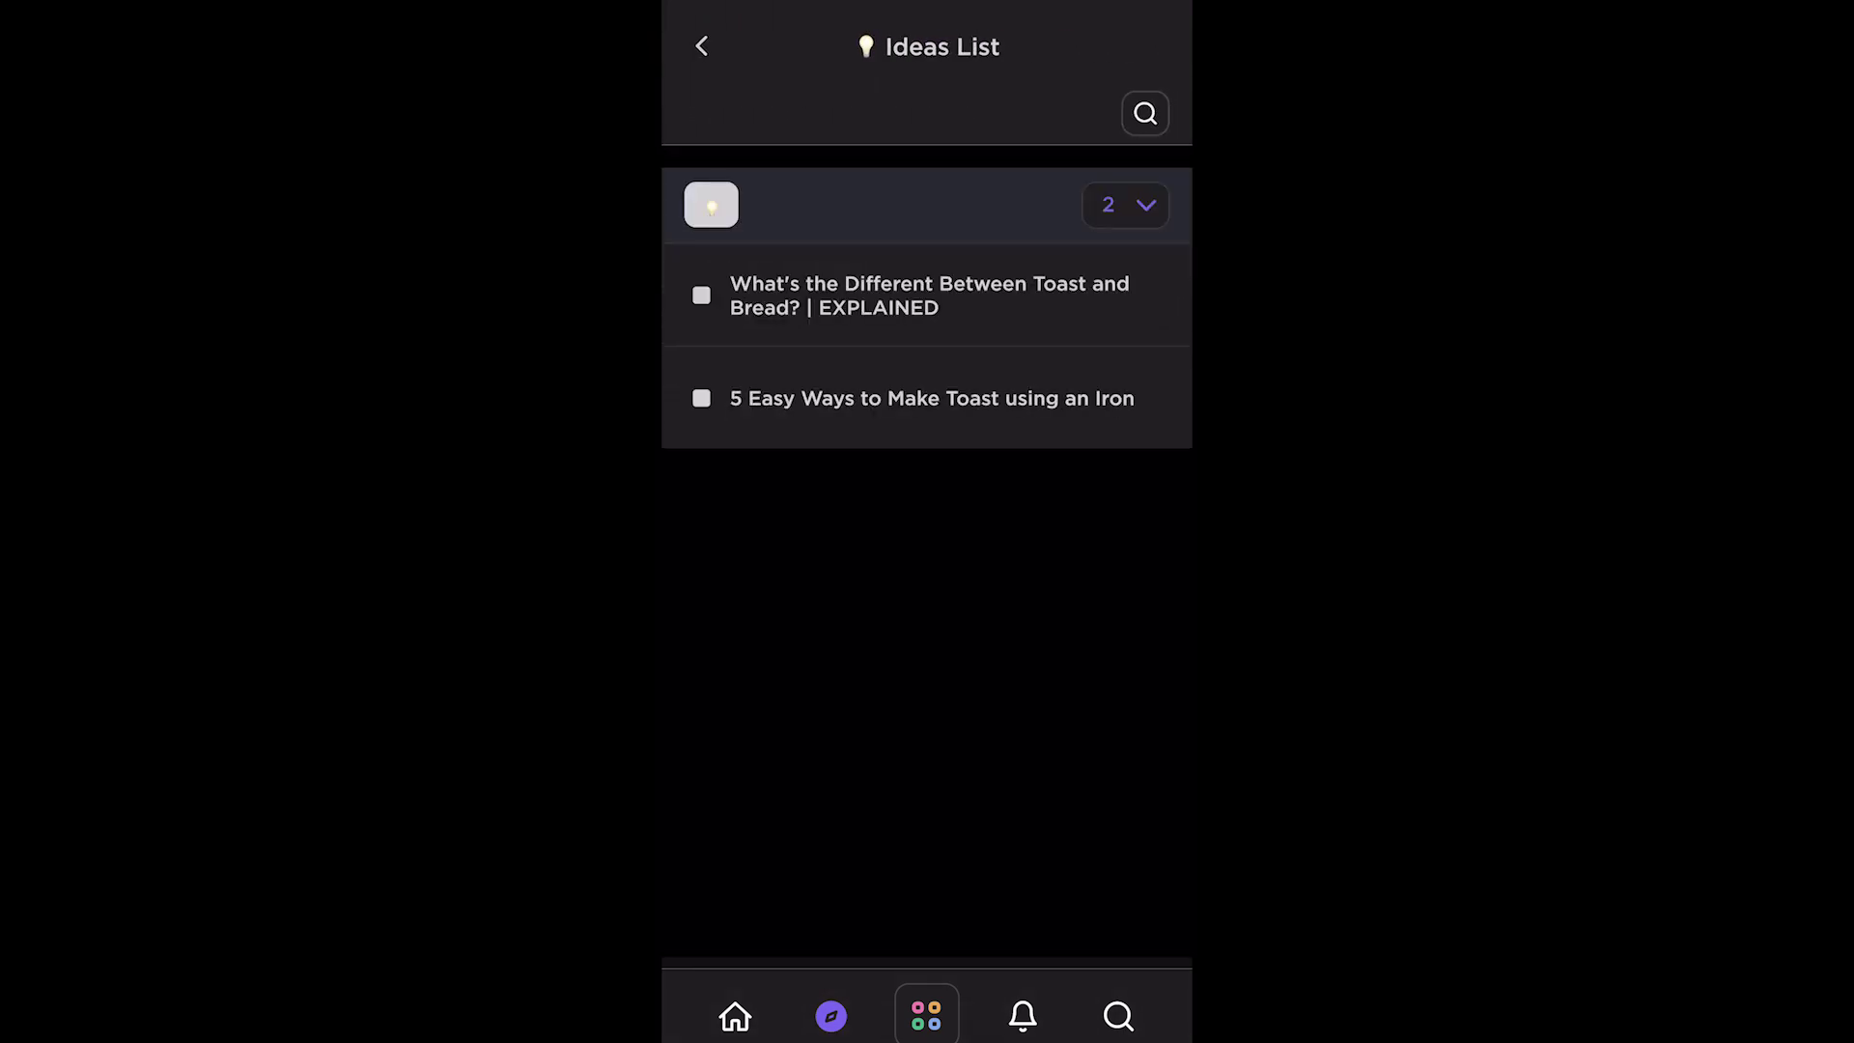
scroll(927, 362, "down", 1)
scroll(927, 362, "up", 2)
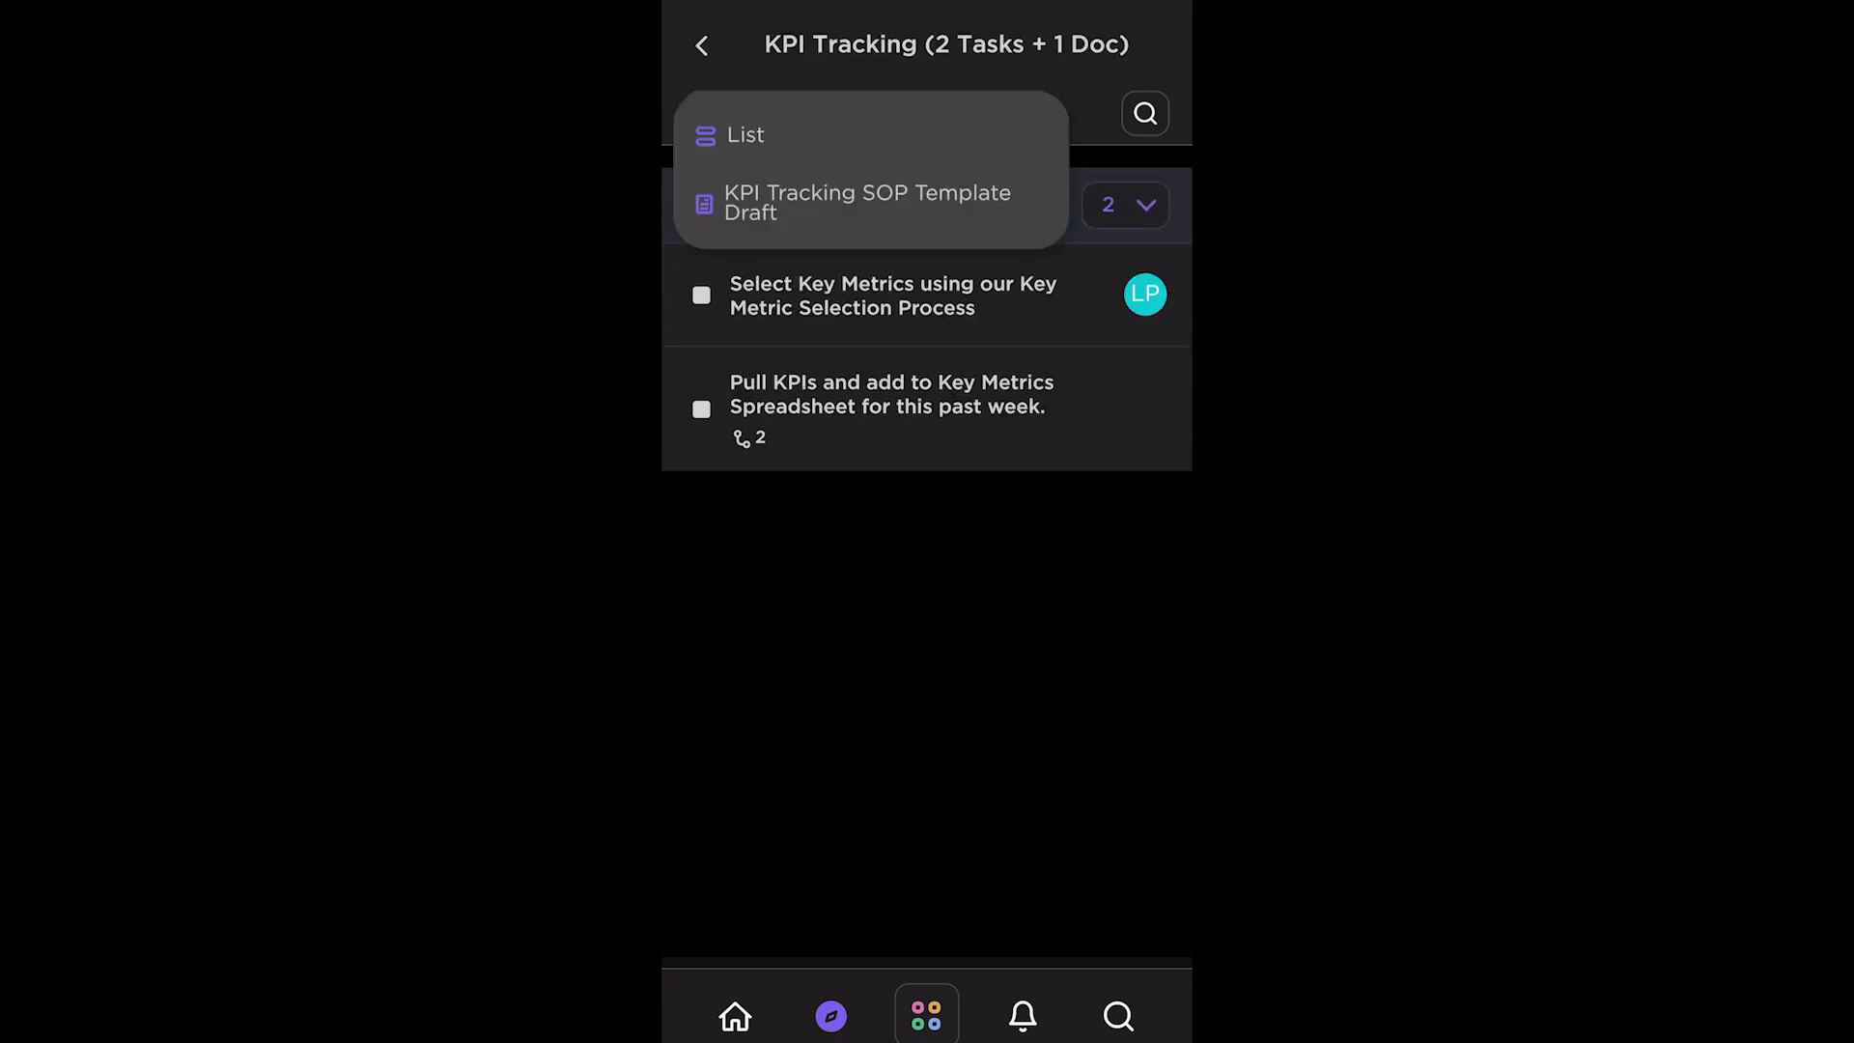
Show KPI Tracking as a list and open the Select Key Metrics task twice, returning each time
left_click(746, 132)
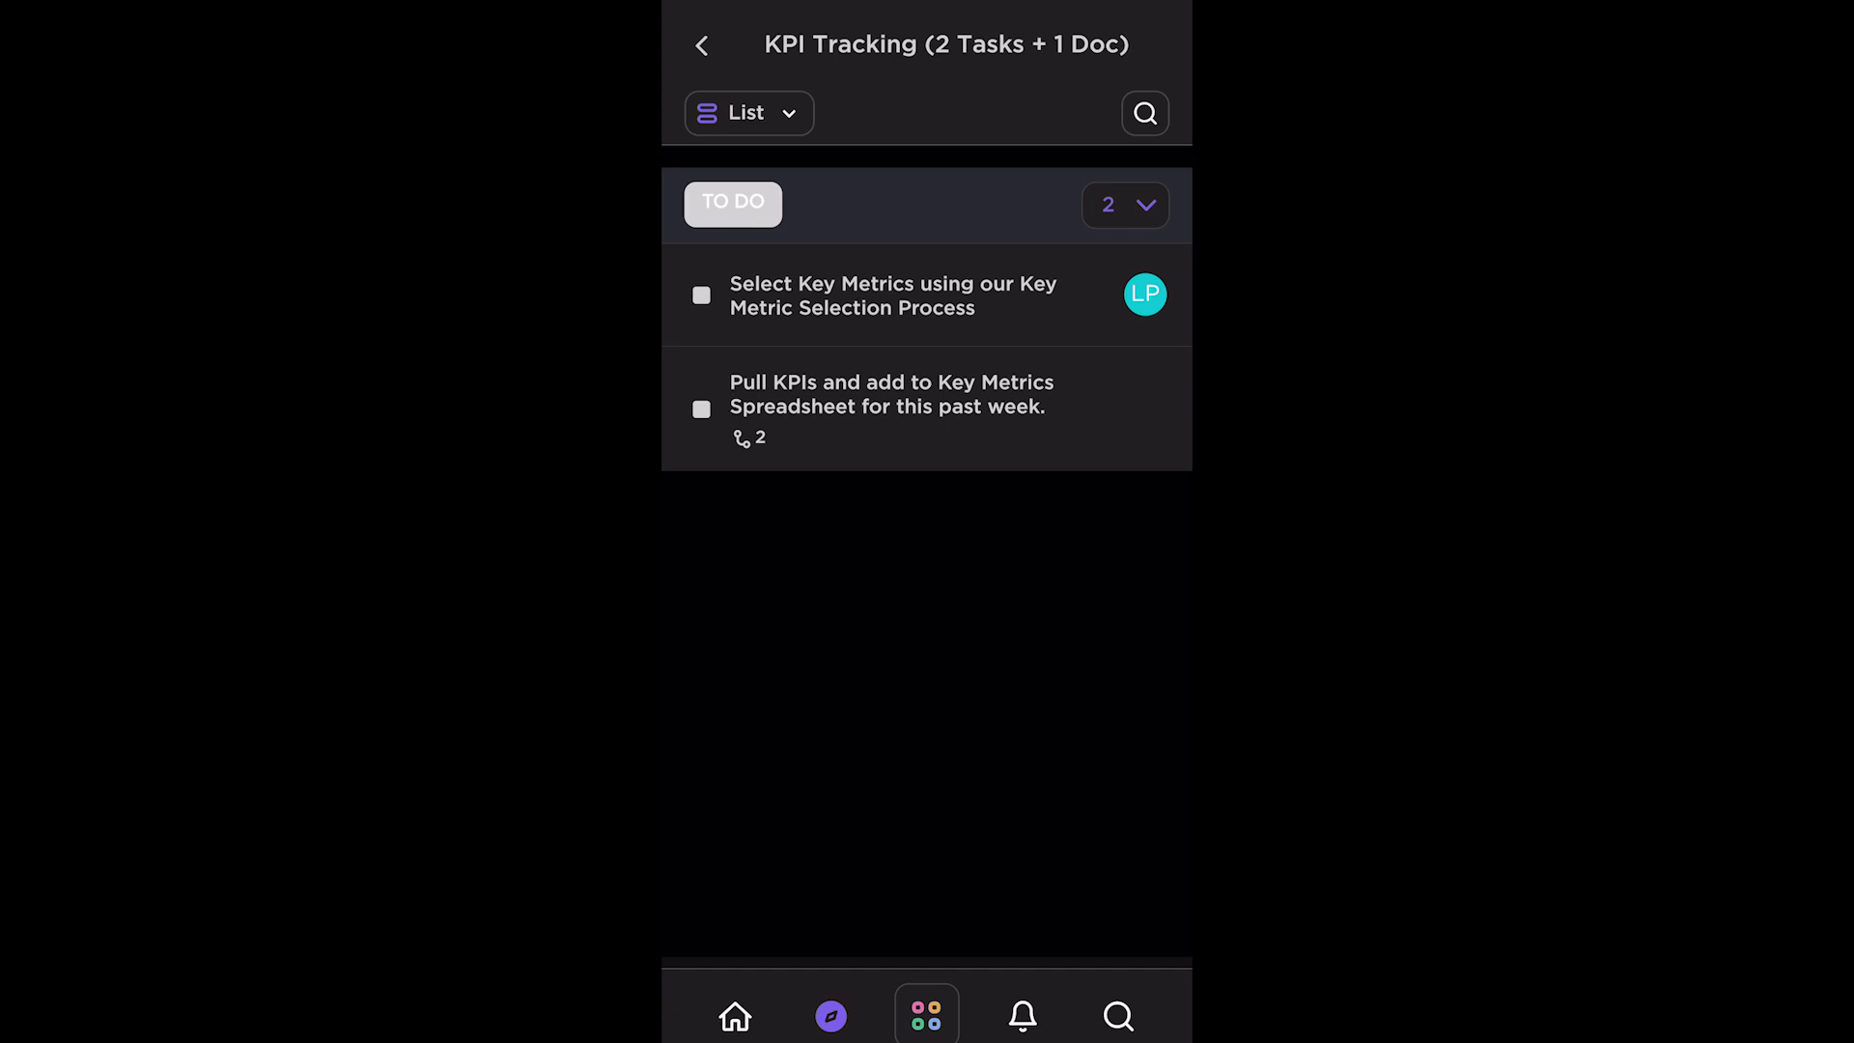
left_click(892, 294)
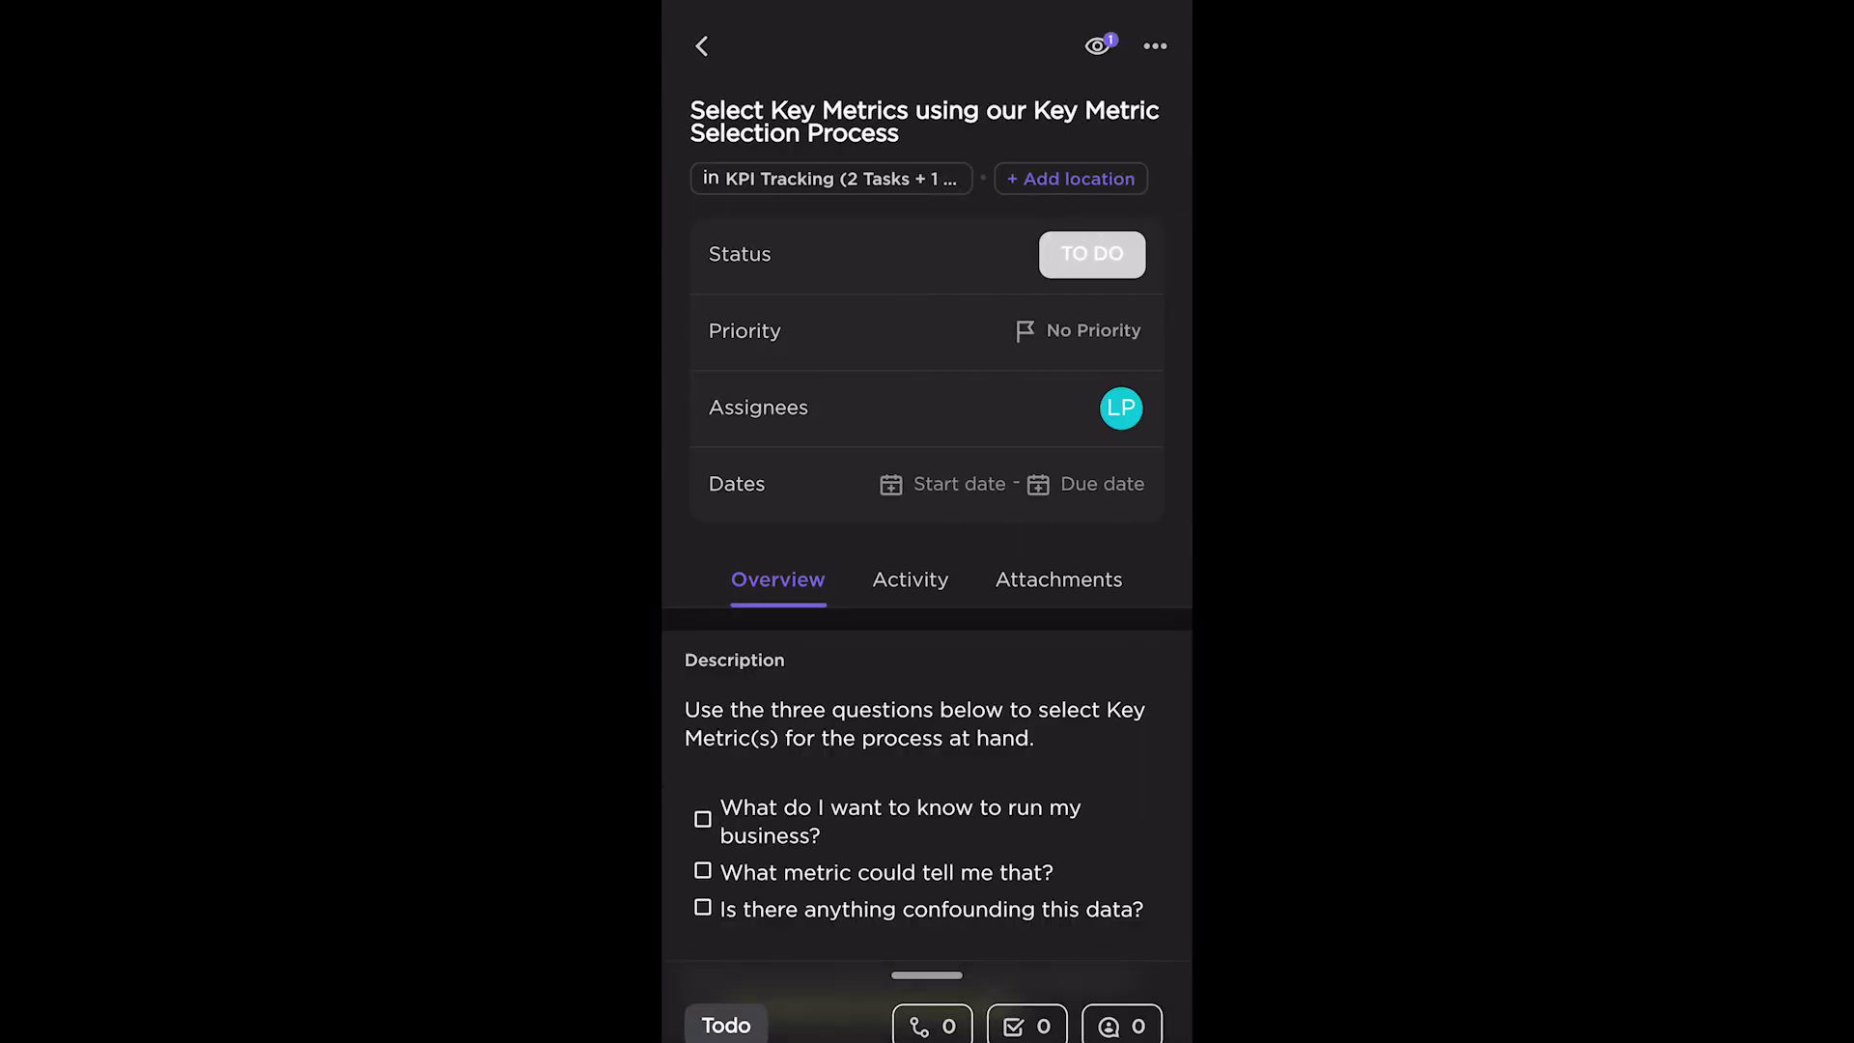
left_click(701, 46)
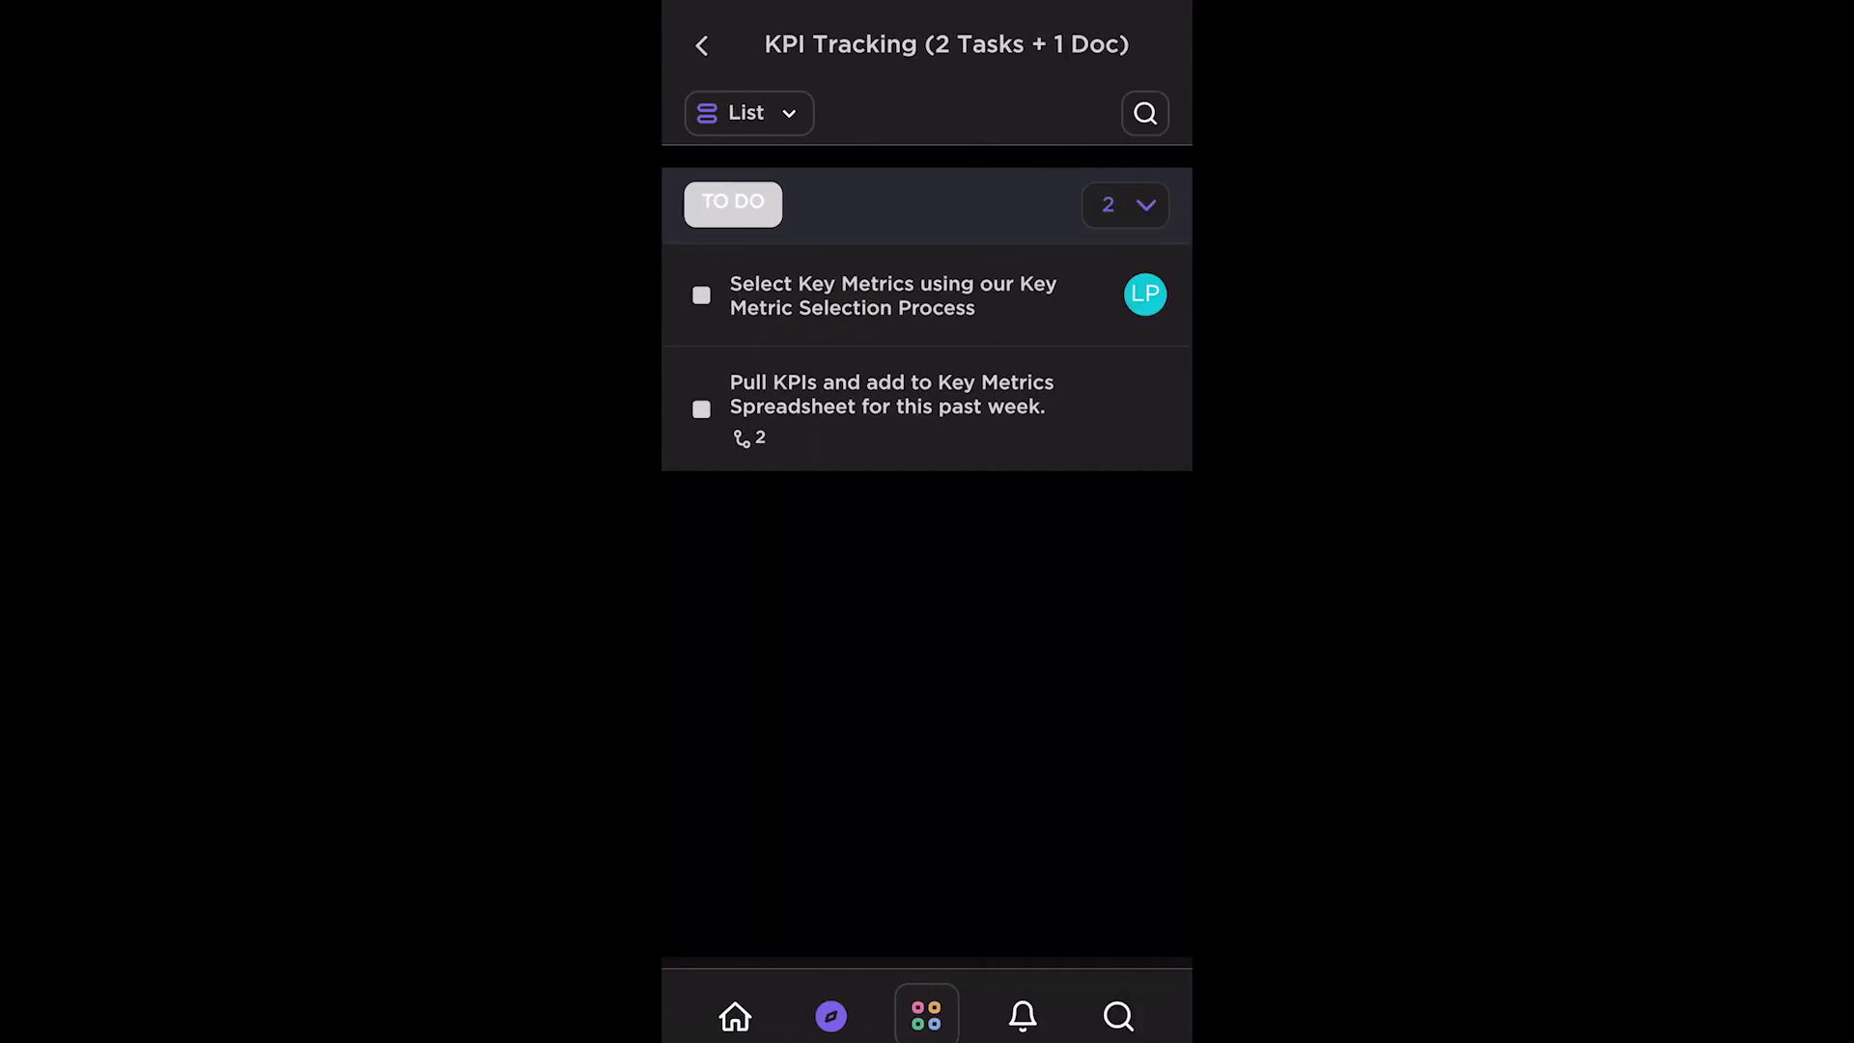
left_click(892, 294)
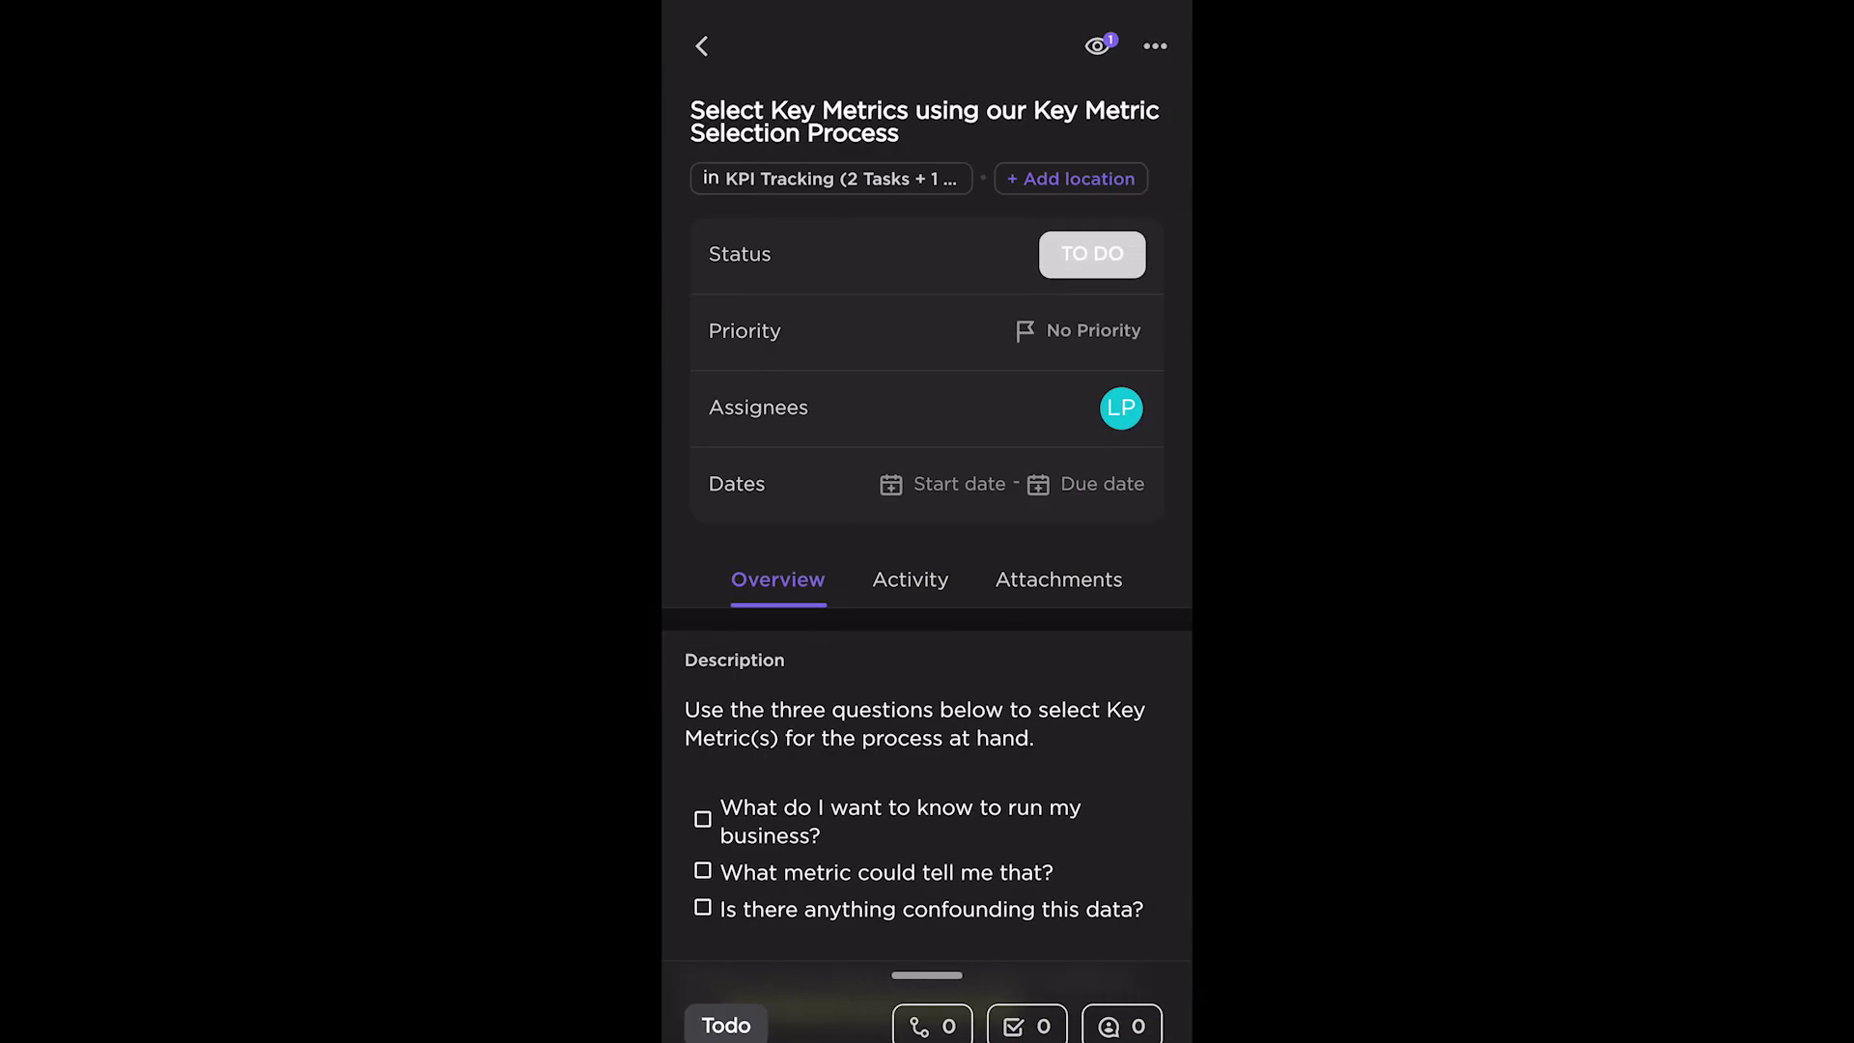
left_click(701, 45)
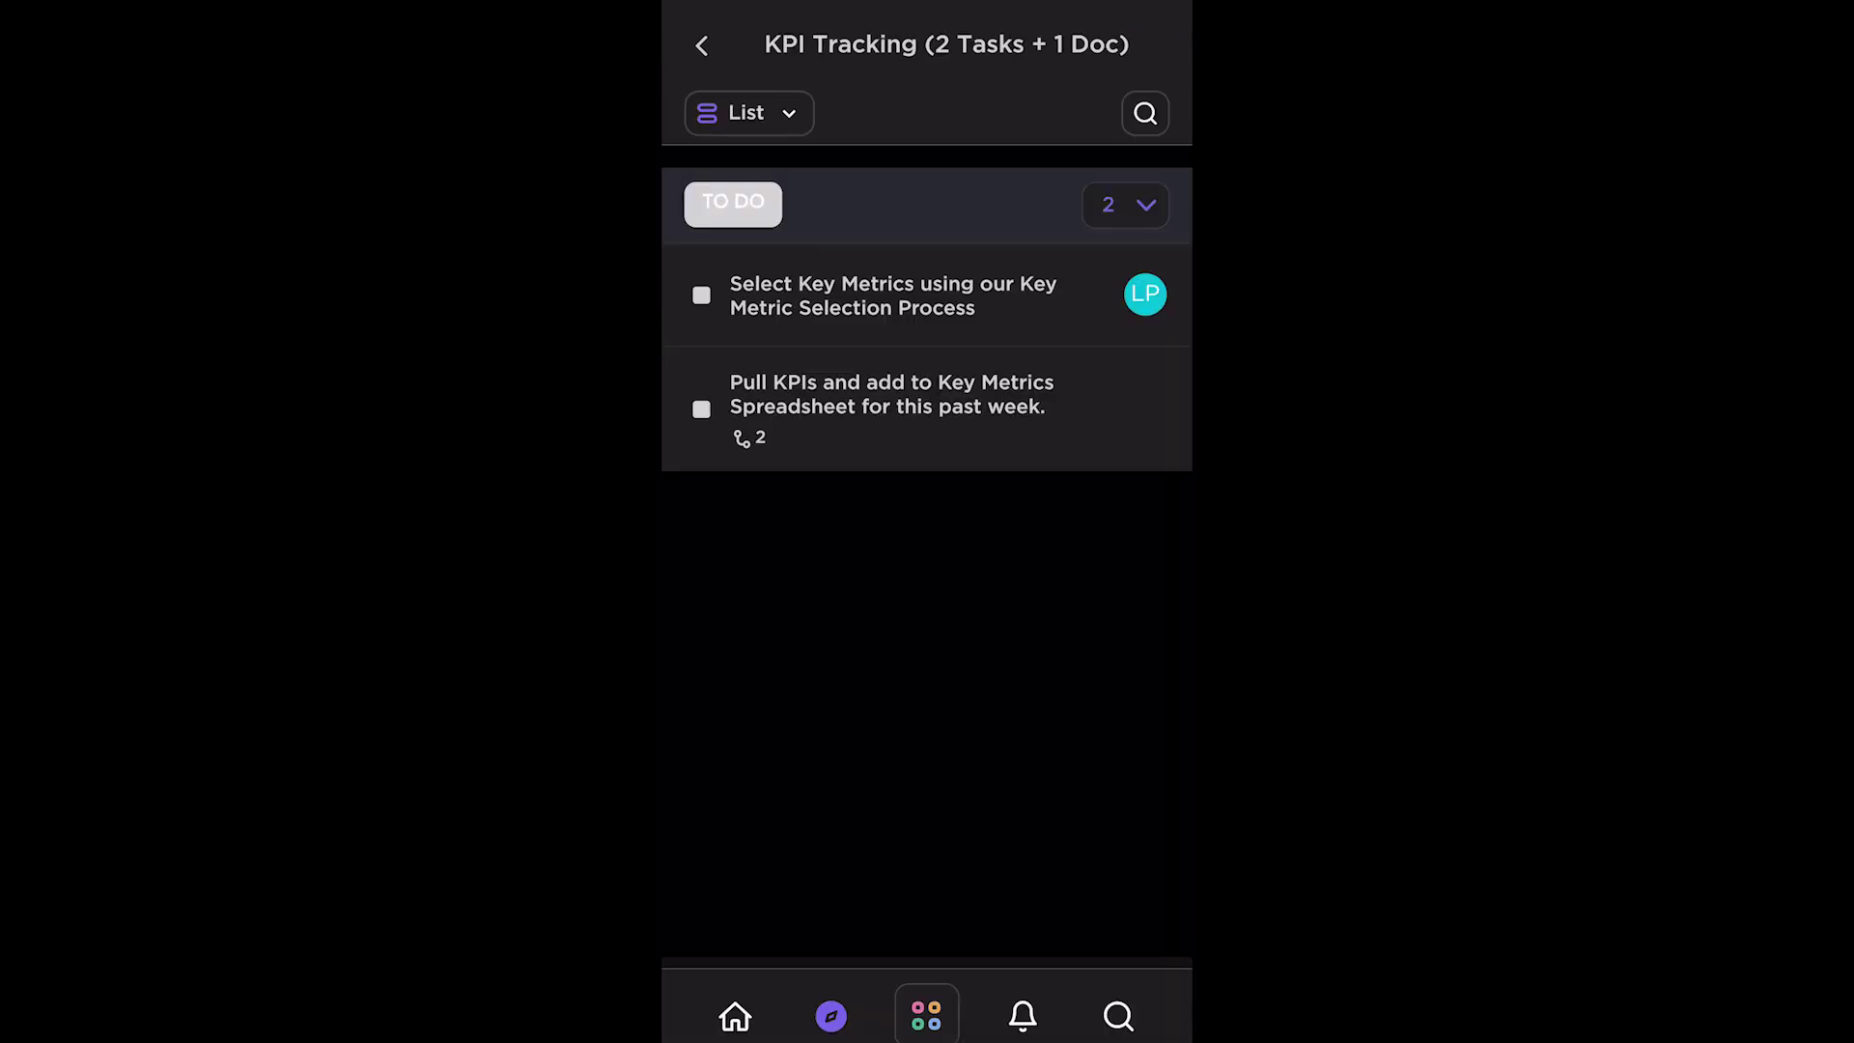
Toggle the TO DO task group collapsed and expanded, then go back to the Explore overview
left_click(1127, 205)
left_click(1127, 204)
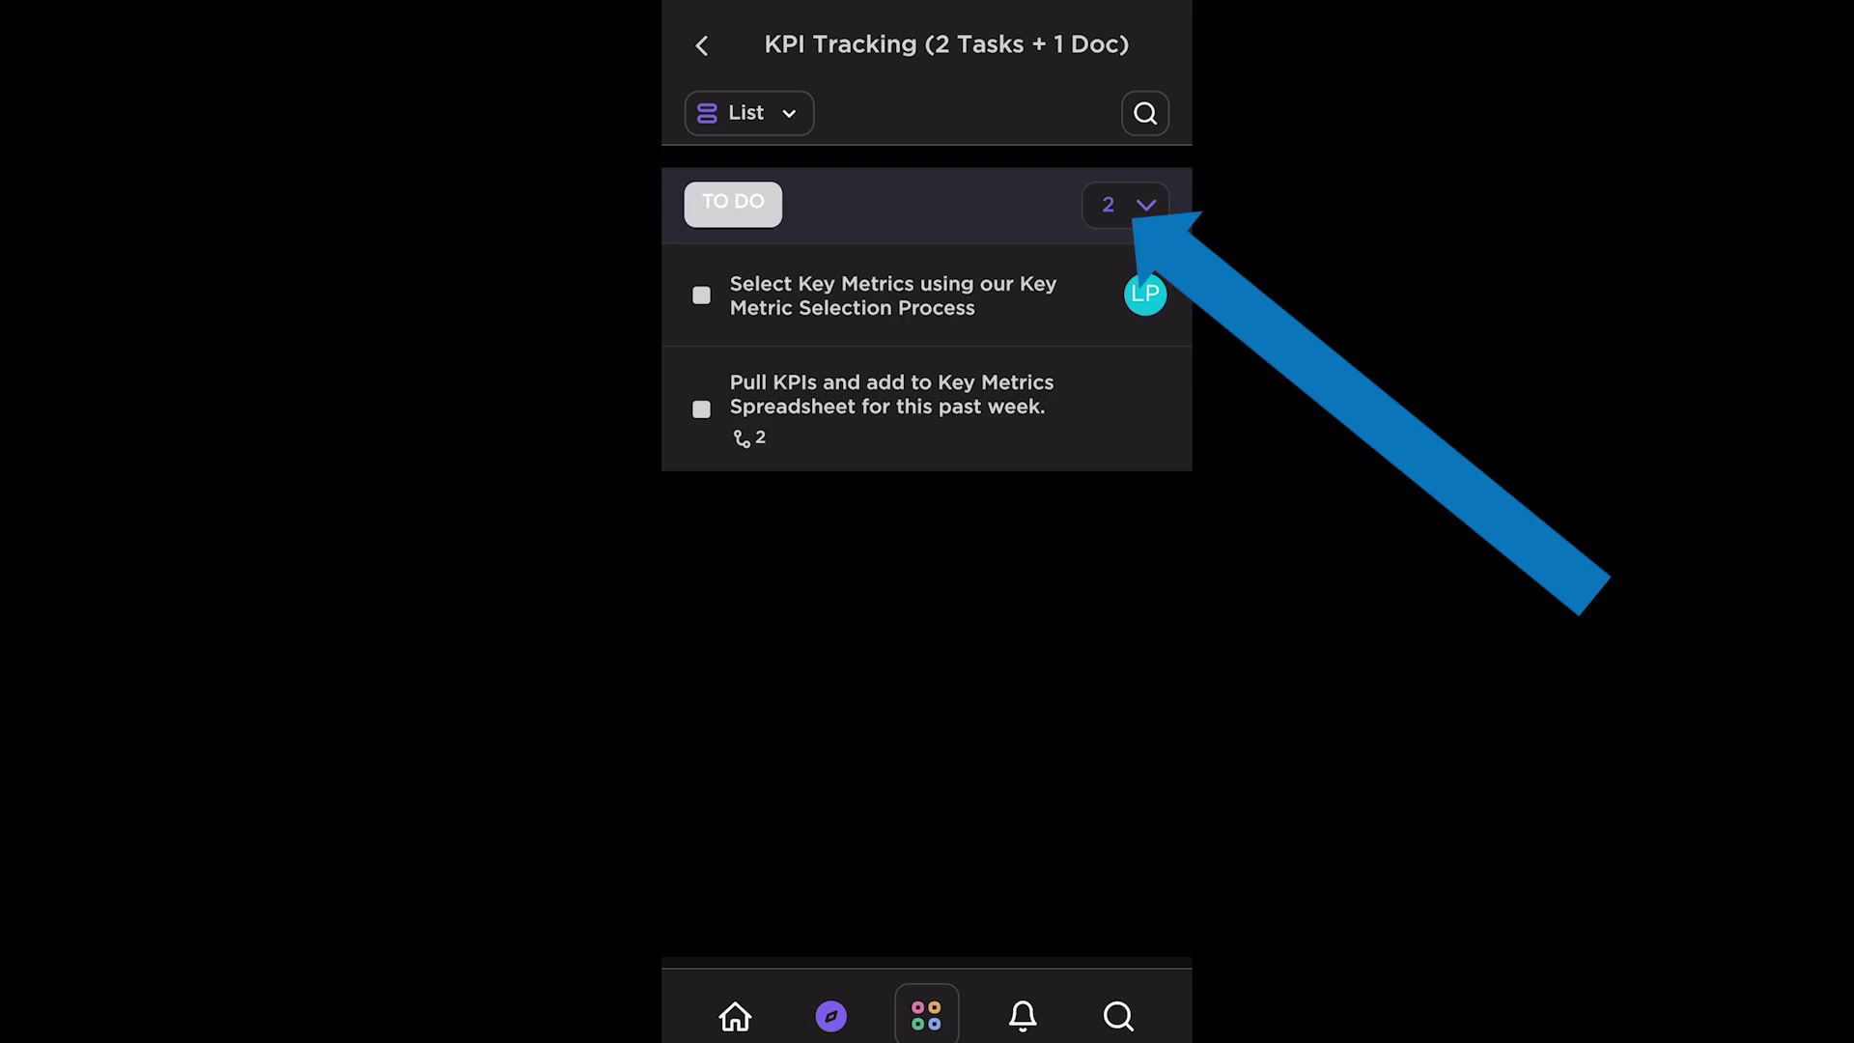
left_click(1127, 204)
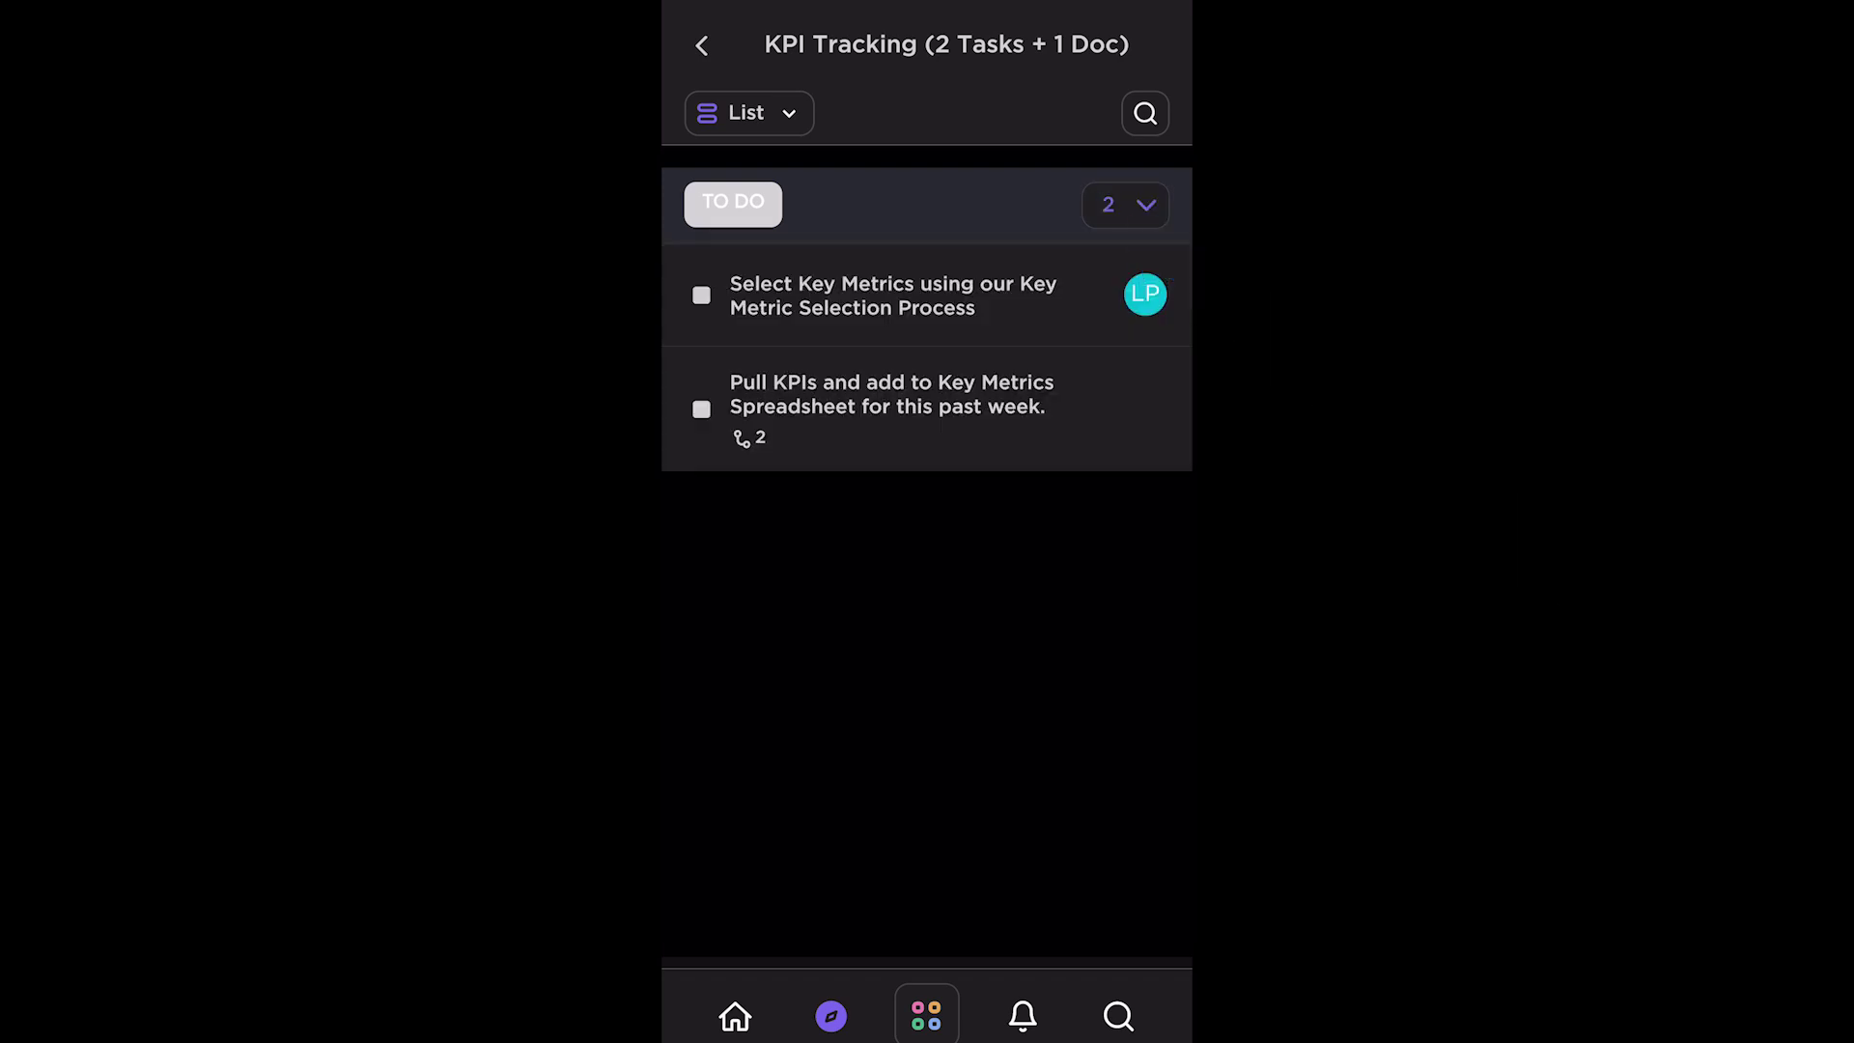
left_click(701, 45)
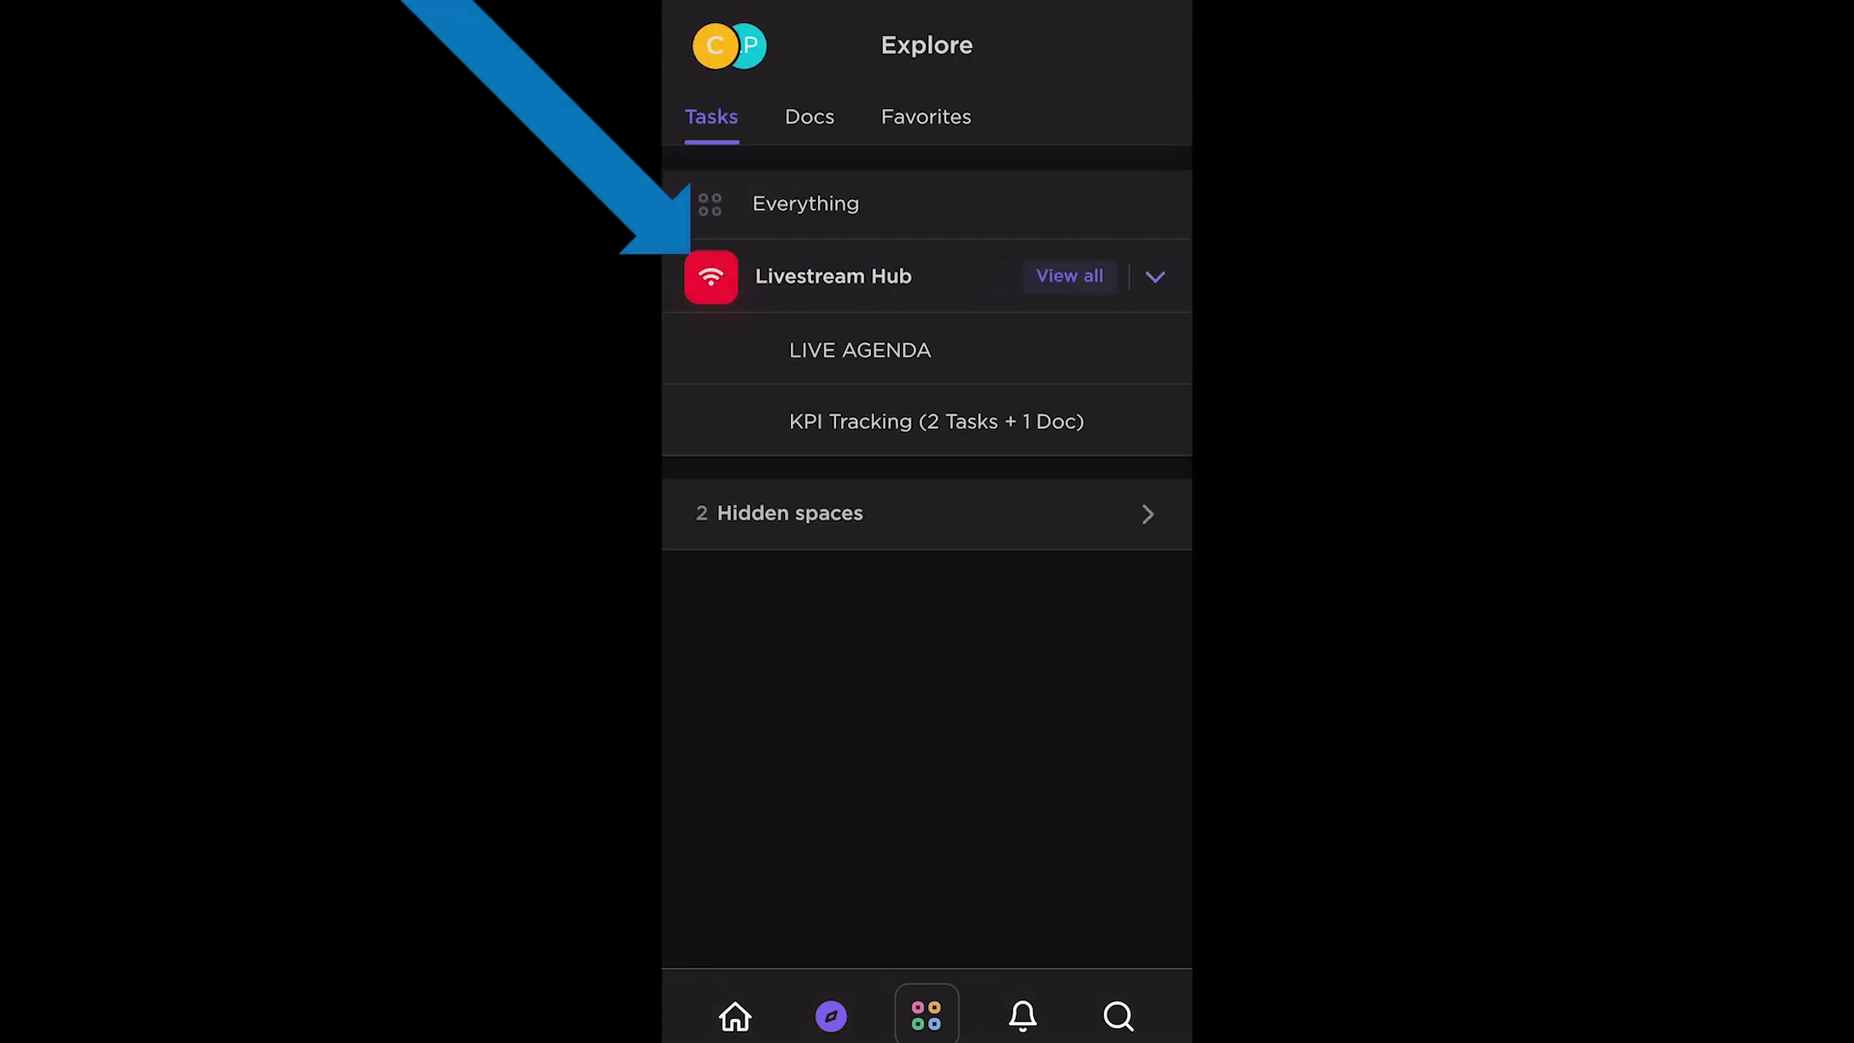
Open the full task overview of the Company Co. space via View all
left_click(833, 275)
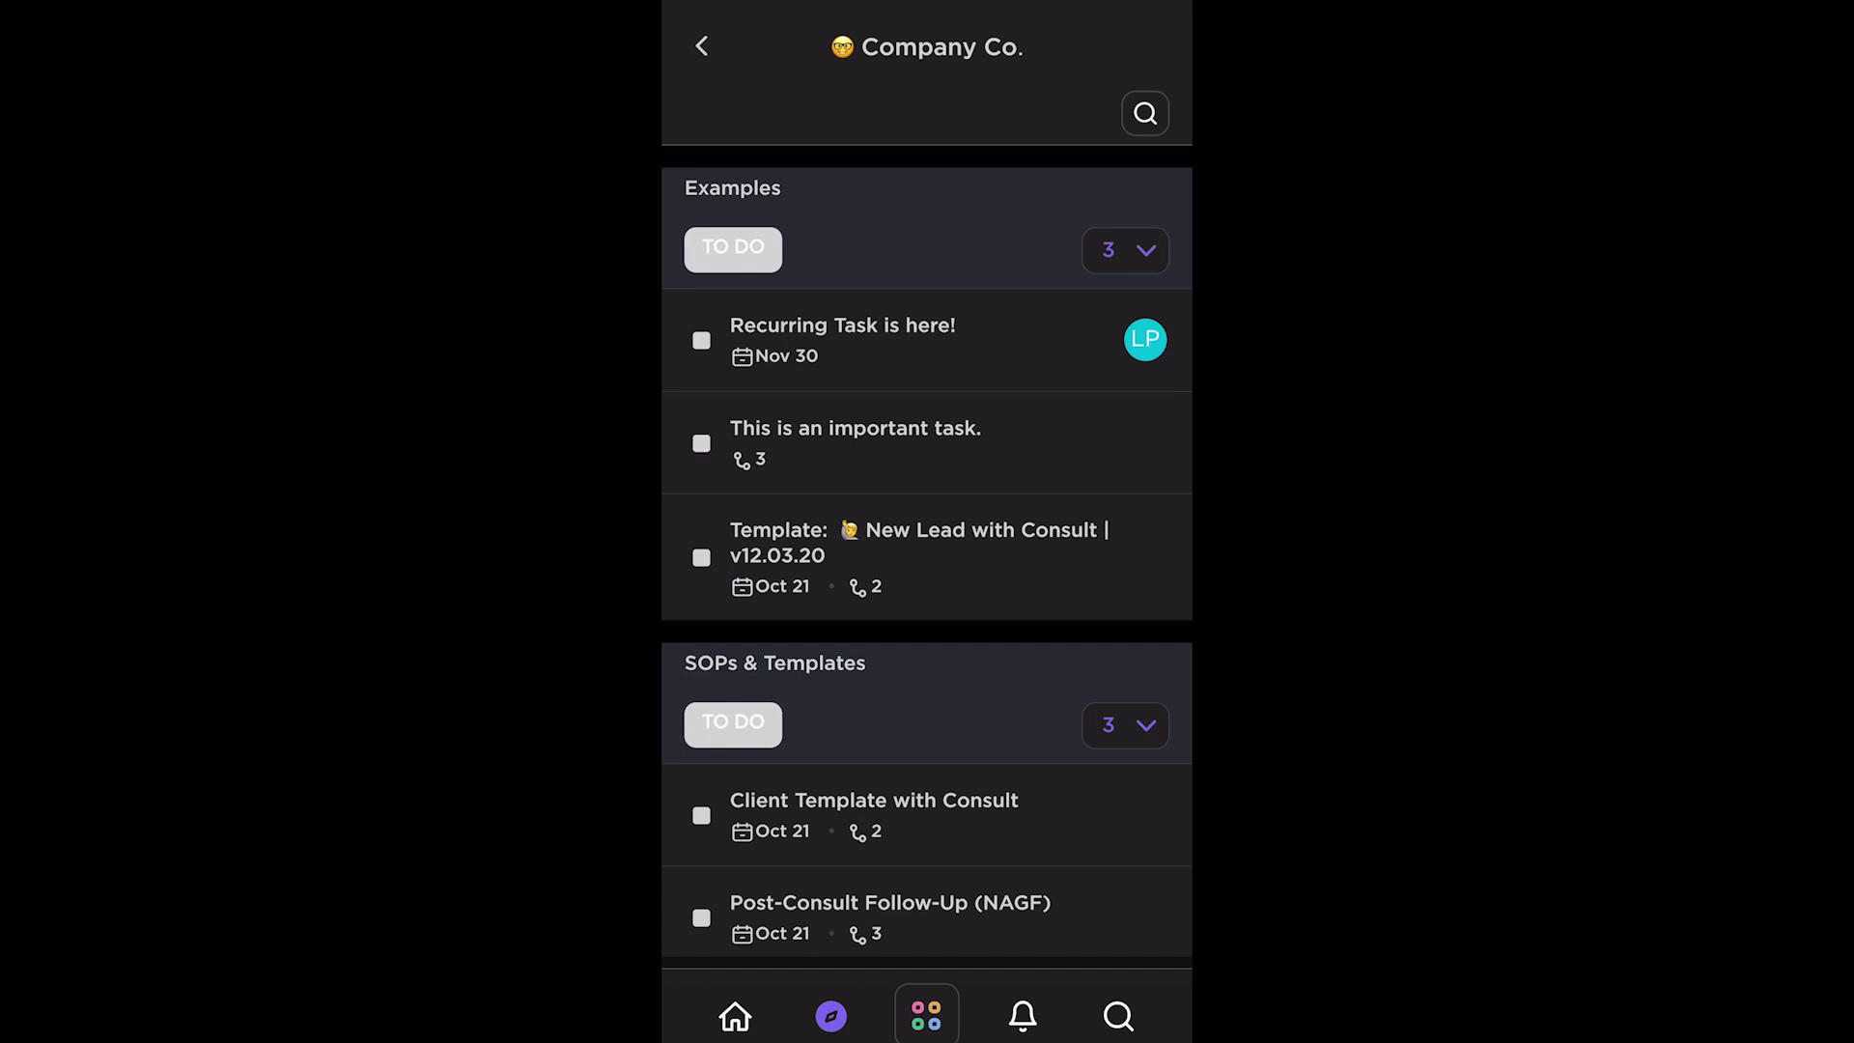
scroll(926, 608, "down", 2)
scroll(927, 608, "down", 2)
scroll(928, 609, "down", 1)
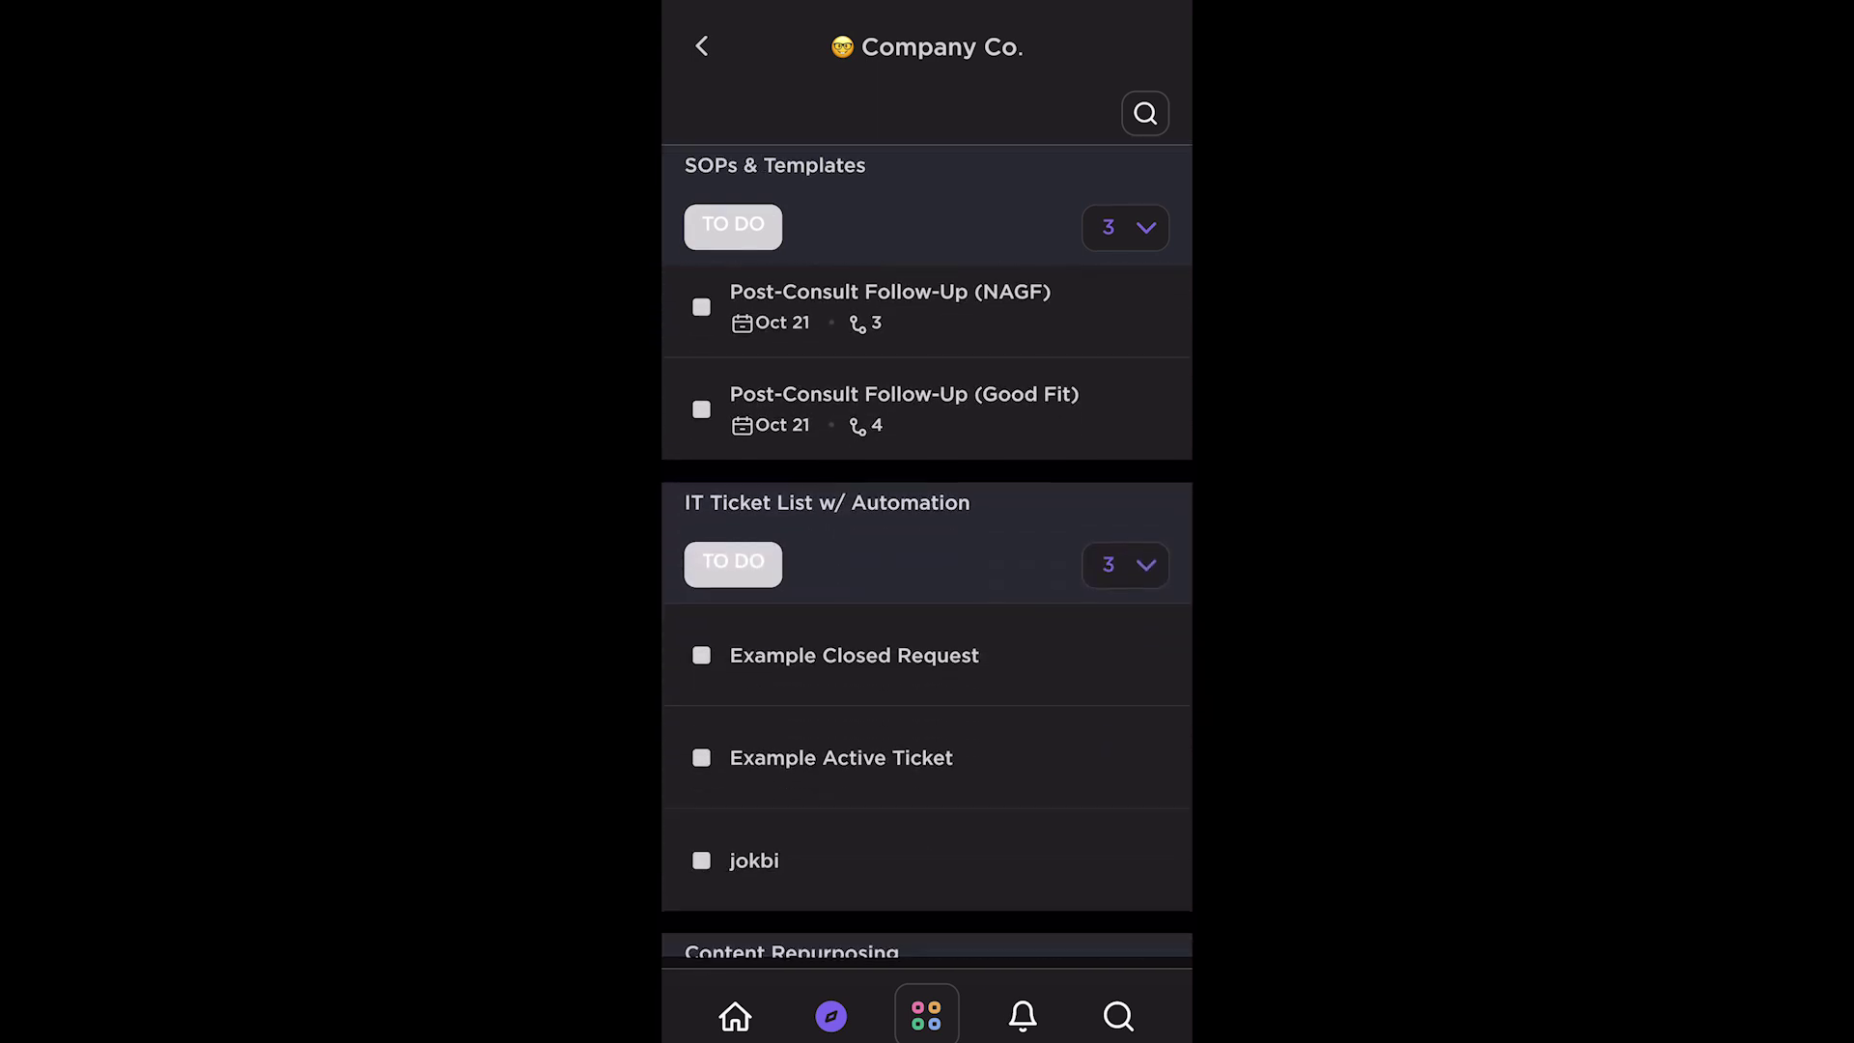
scroll(927, 610, "down", 2)
scroll(927, 609, "down", 2)
scroll(927, 608, "down", 2)
scroll(927, 608, "down", 2)
scroll(926, 610, "down", 2)
scroll(927, 610, "down", 2)
scroll(926, 609, "down", 2)
scroll(927, 608, "down", 2)
scroll(928, 610, "down", 2)
scroll(927, 608, "down", 2)
scroll(926, 608, "down", 2)
scroll(926, 608, "down", 2)
scroll(928, 608, "down", 1)
scroll(927, 608, "up", 5)
scroll(928, 609, "up", 5)
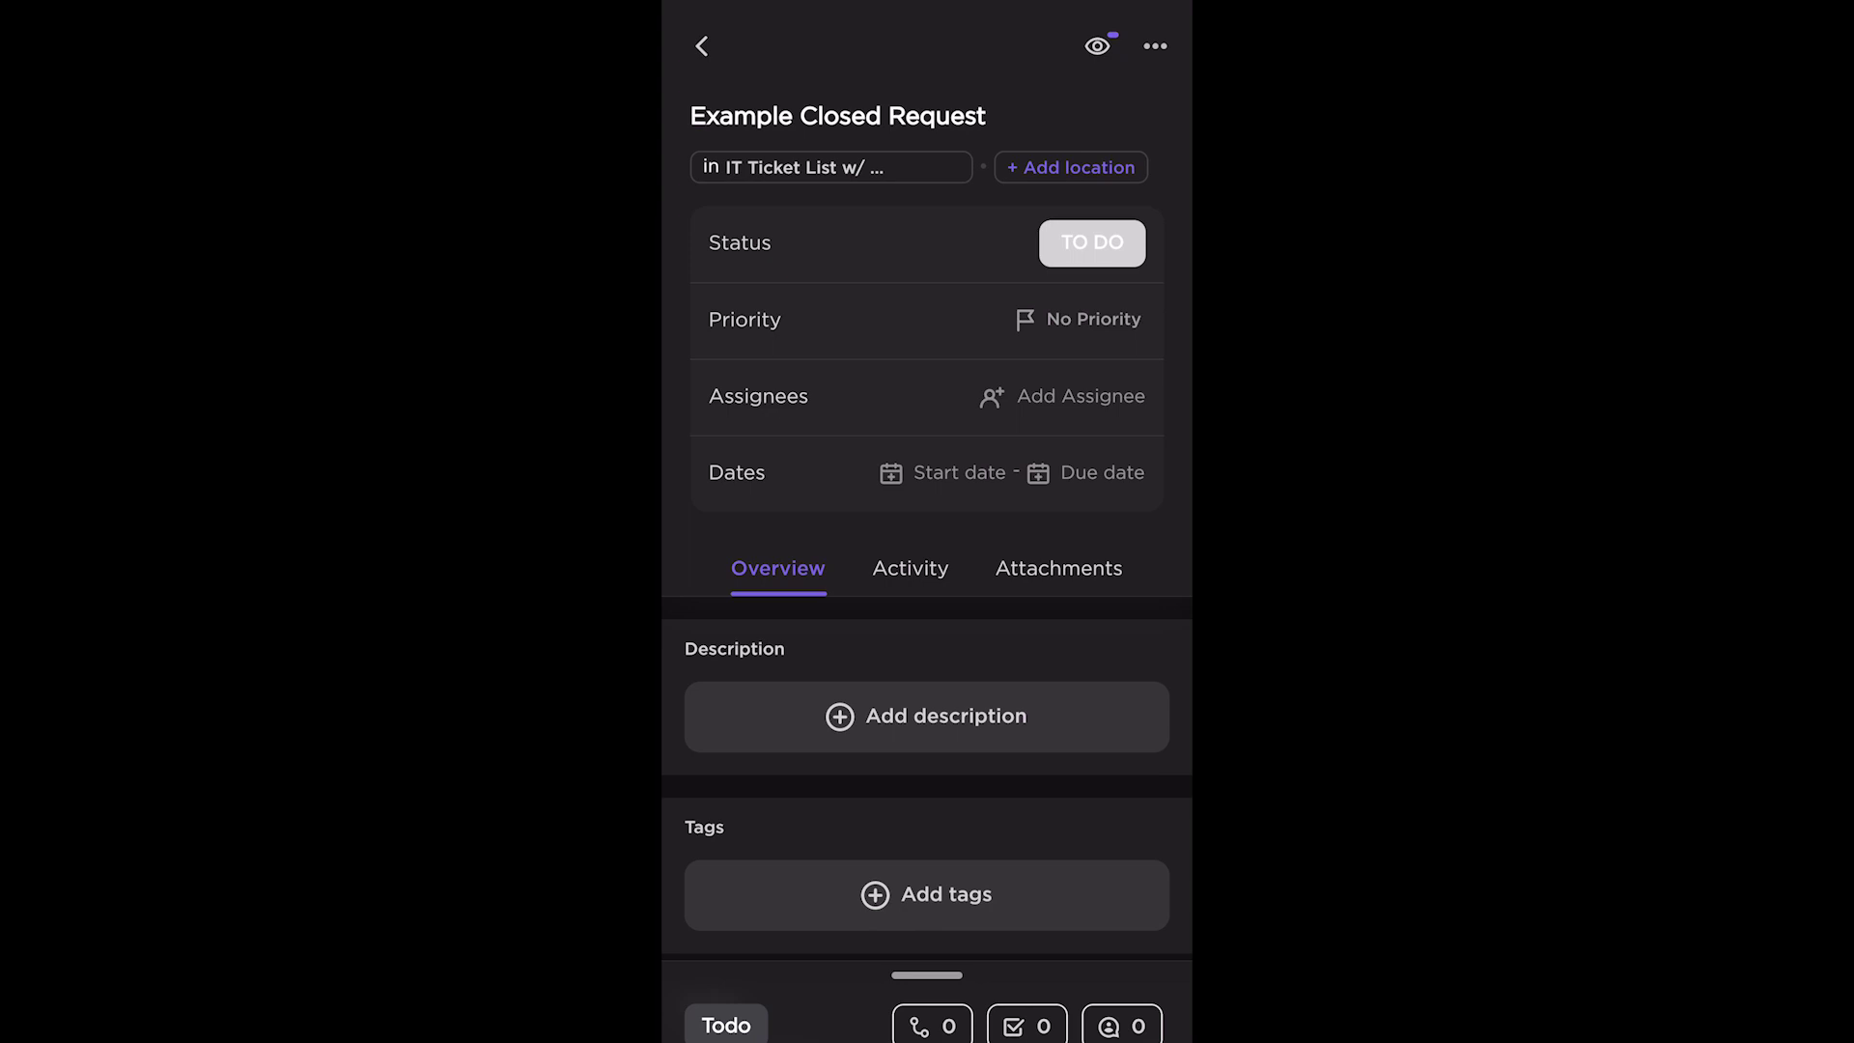
Touch the title and location chip unchanged, then set the task status from TO DO to COMPLETE
left_click(956, 116)
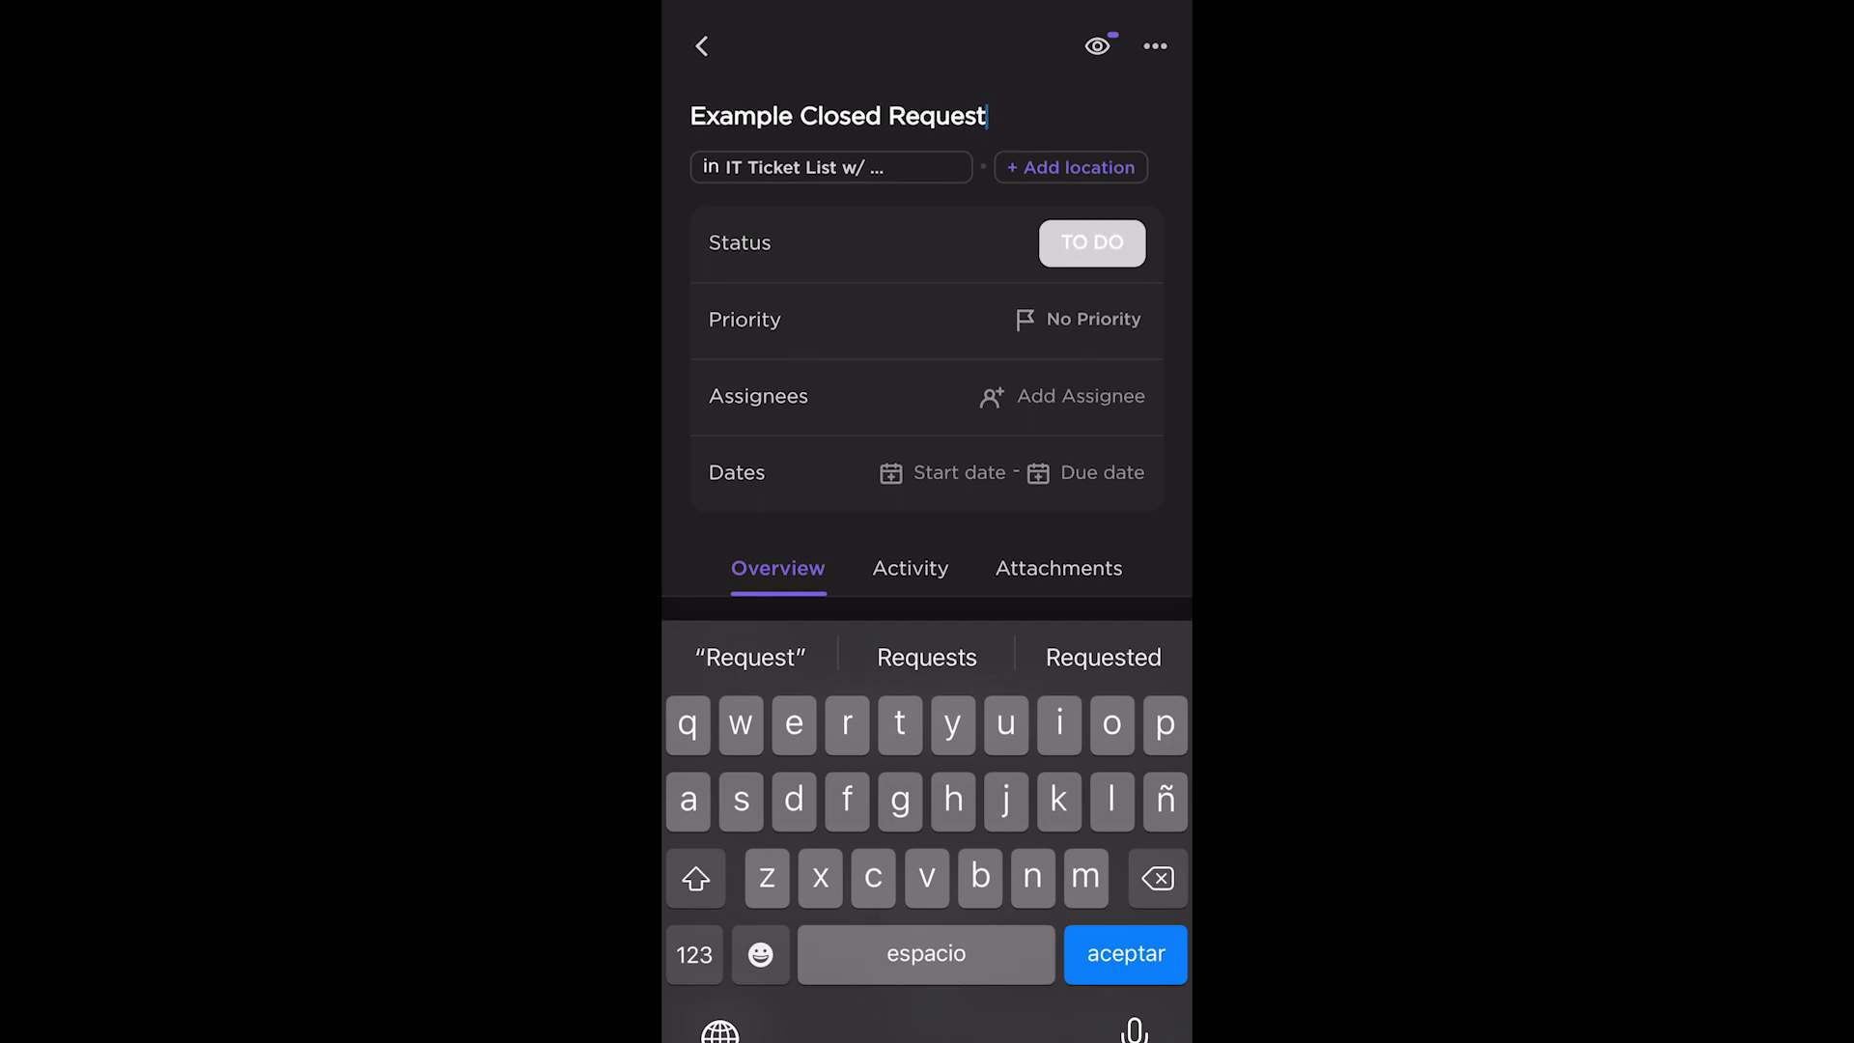
left_click(830, 166)
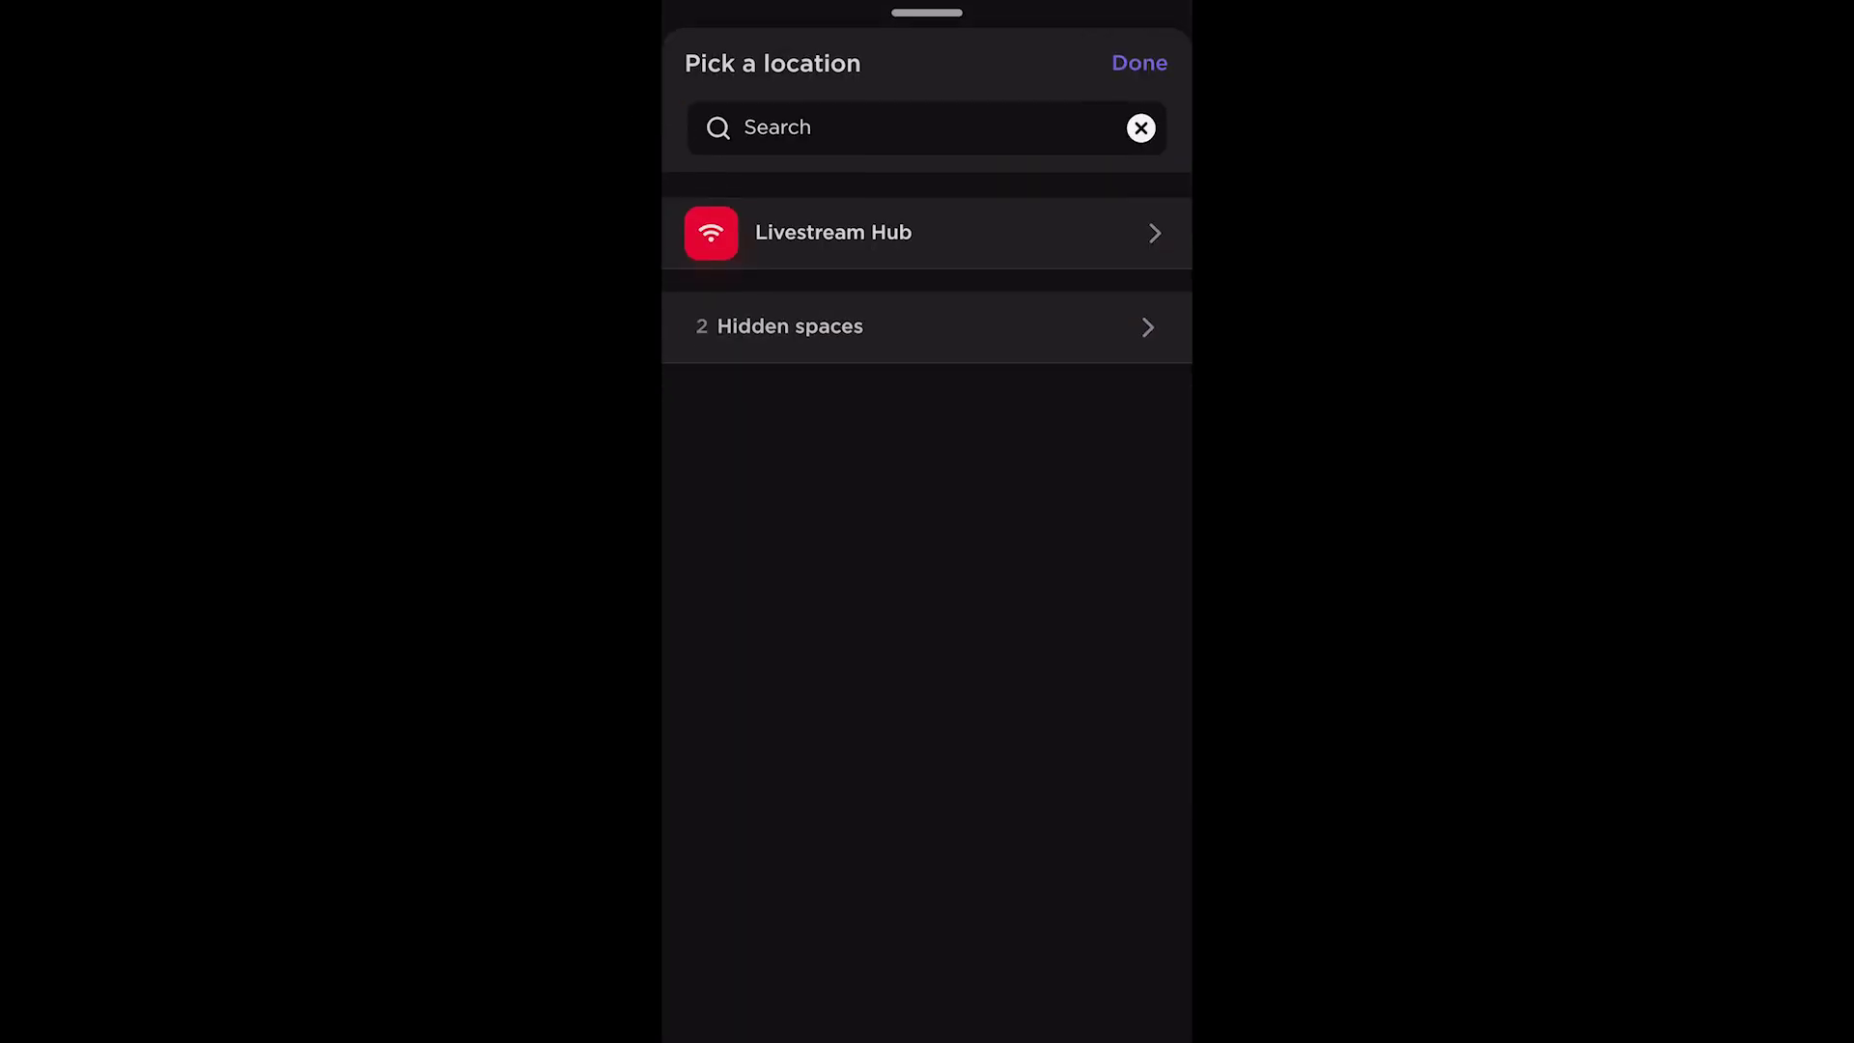
left_click(1138, 62)
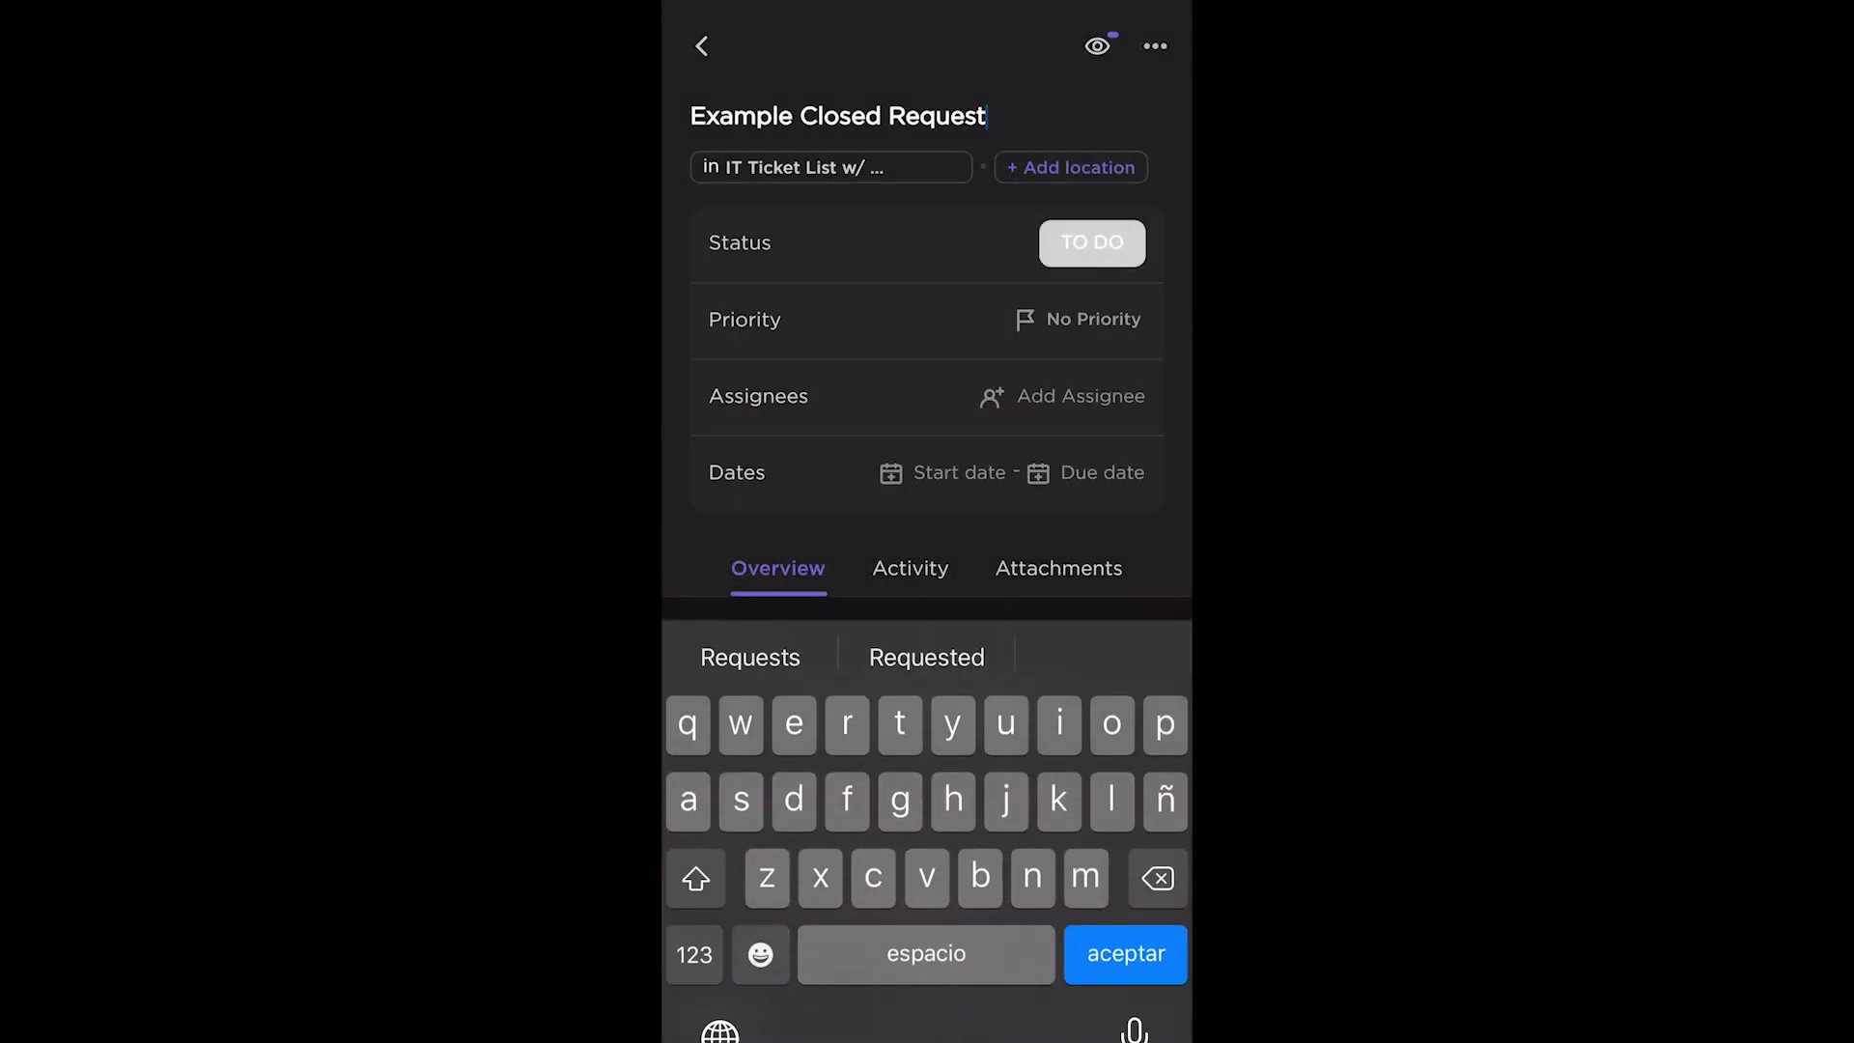
left_click(1091, 242)
left_click(925, 733)
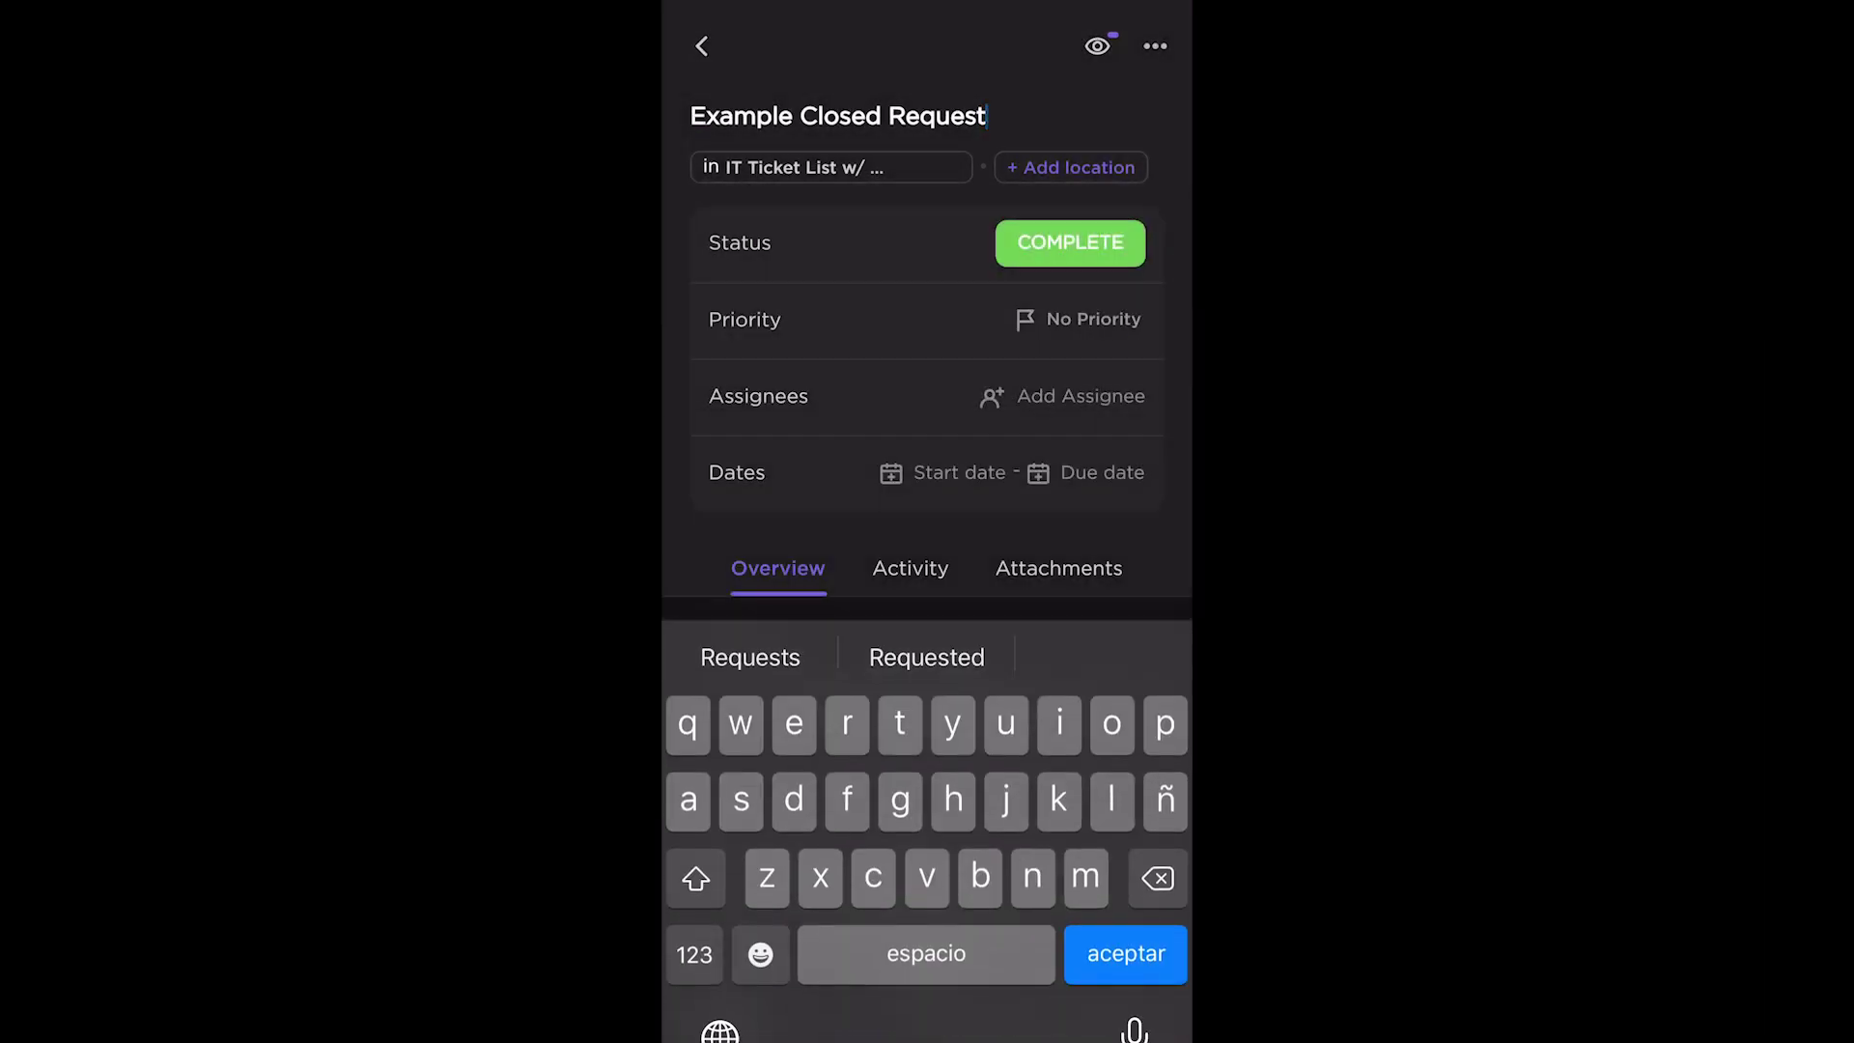
Reconfirm COMPLETE status and peek at Priority and Assignees sheets without setting either
left_click(1069, 242)
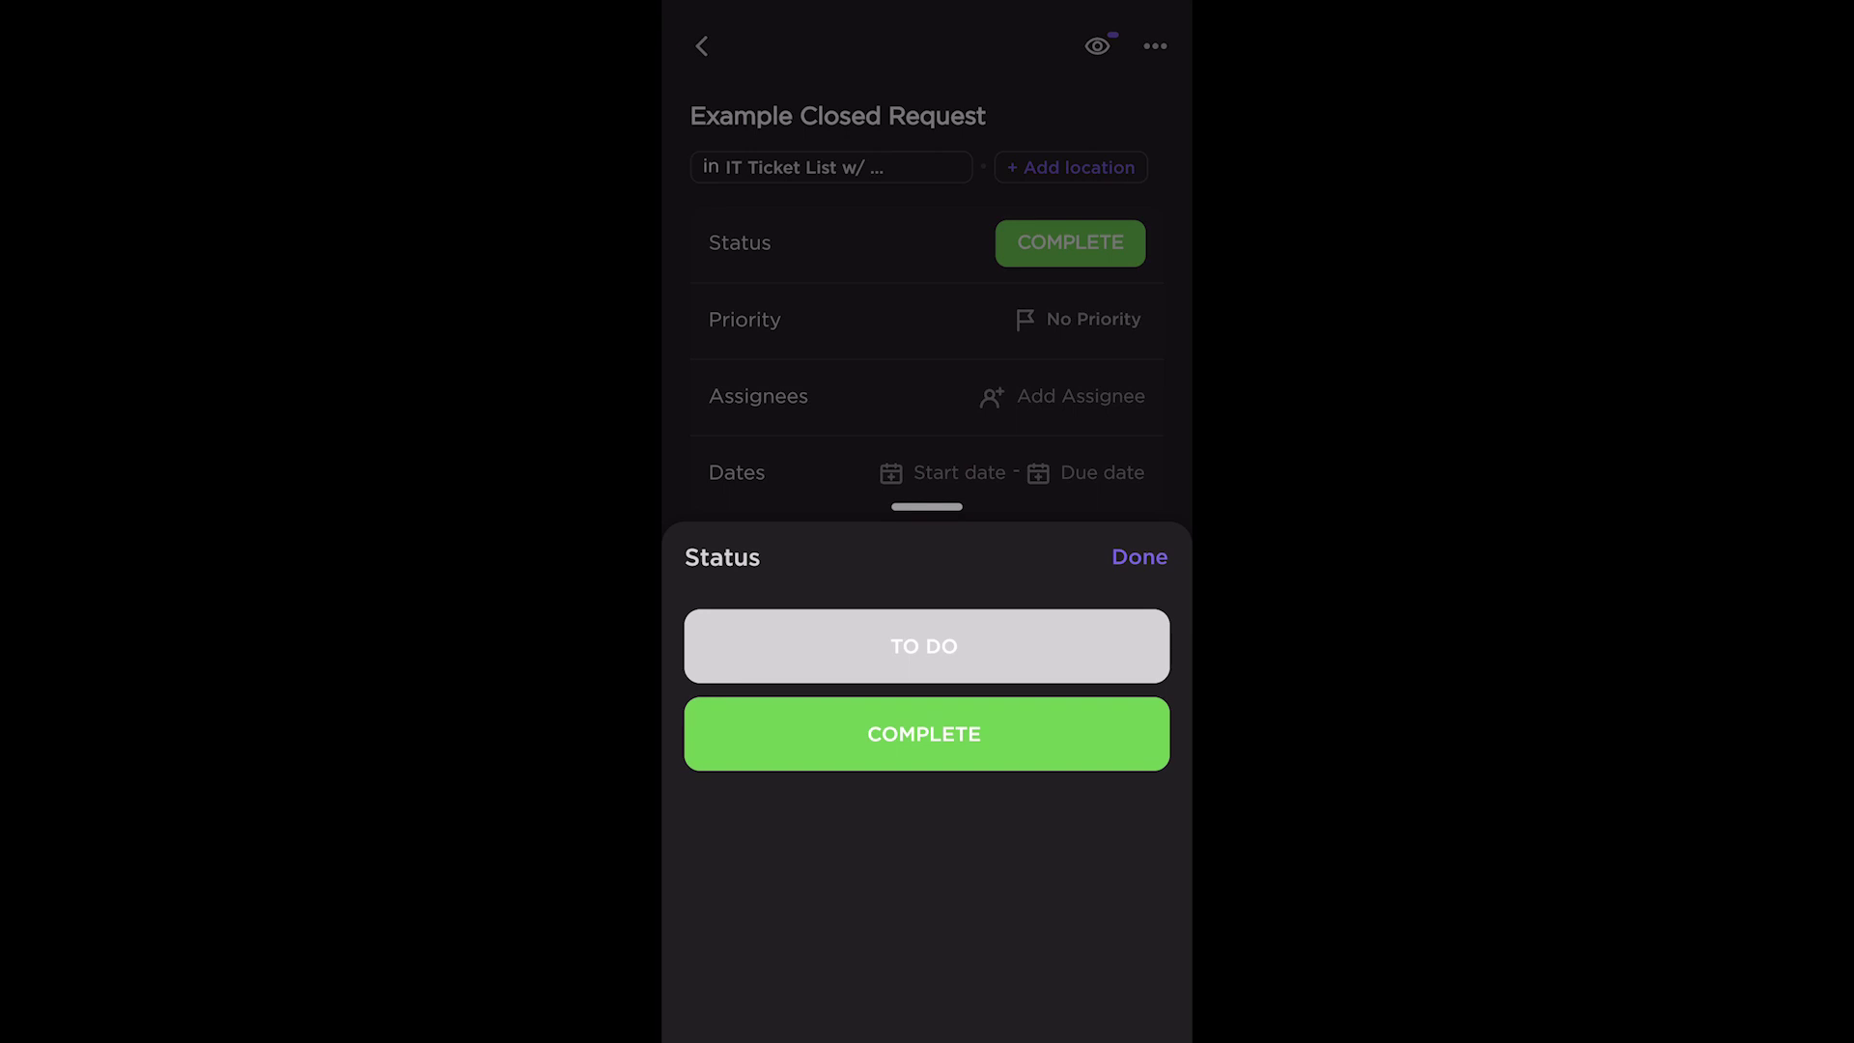
left_click(924, 732)
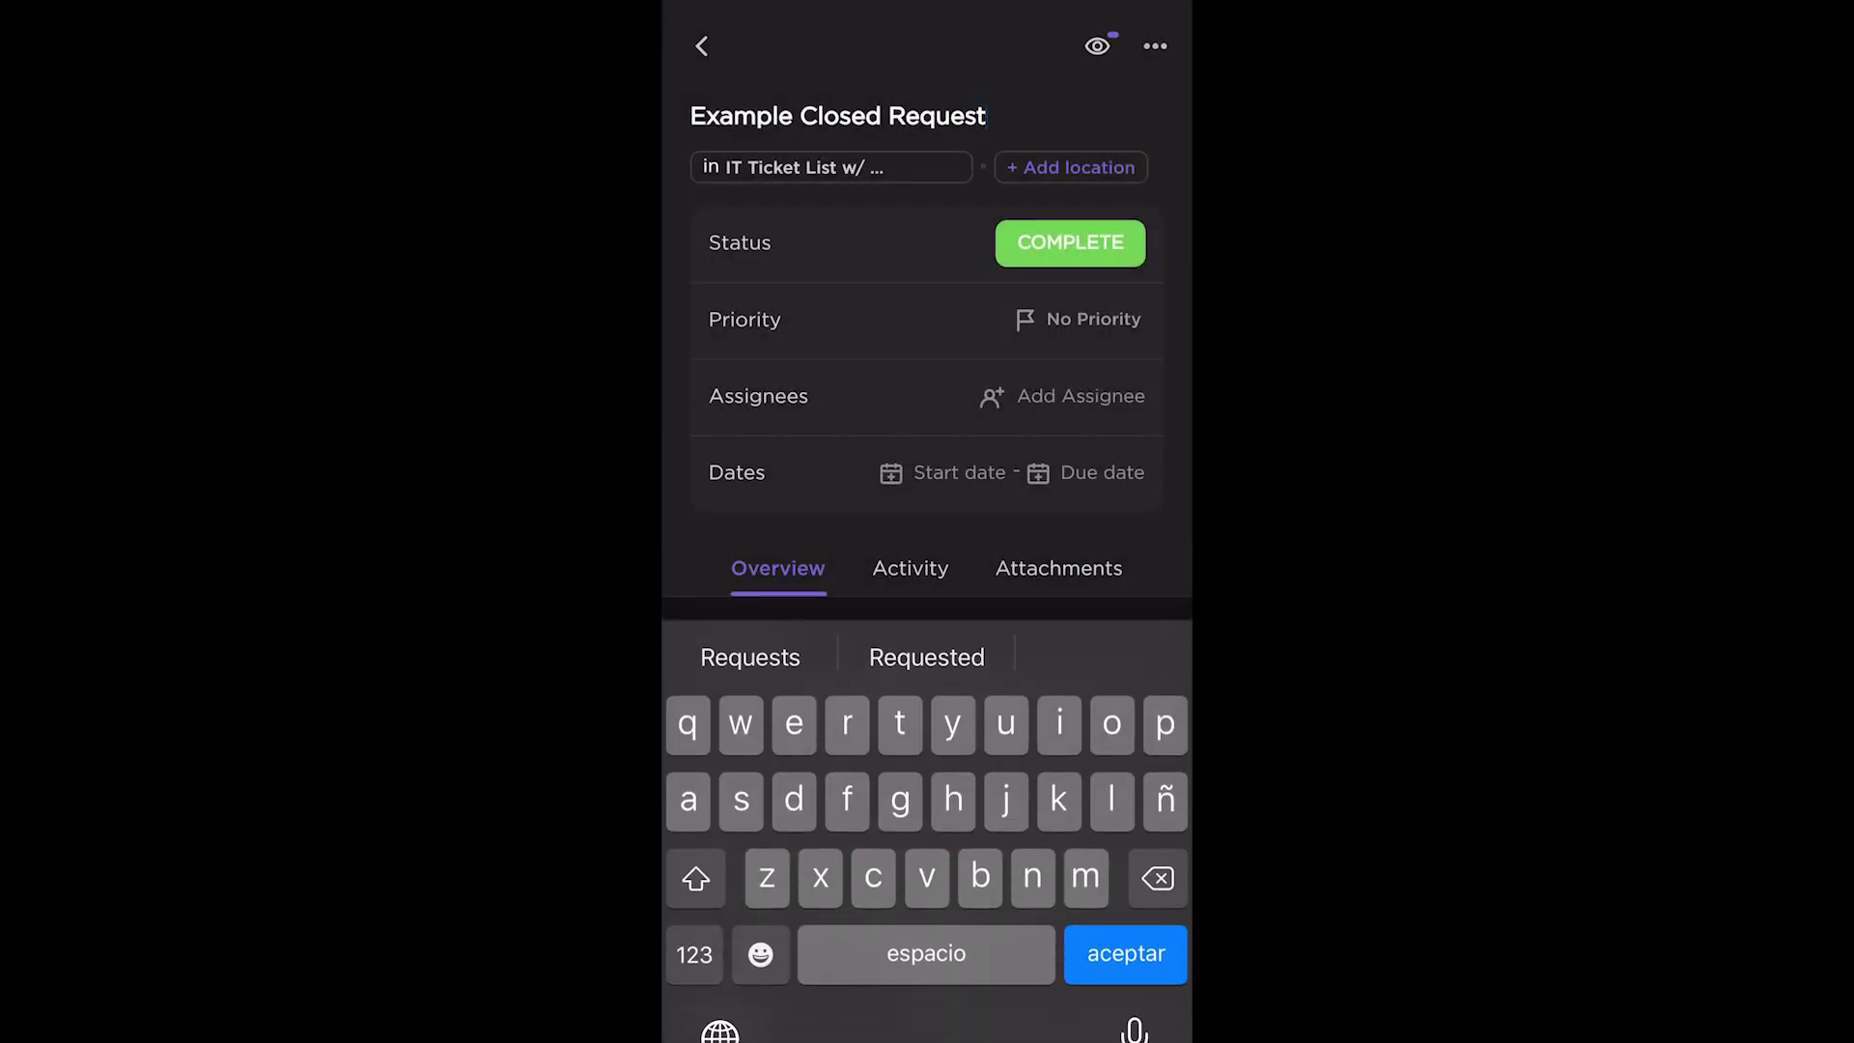
left_click(1080, 319)
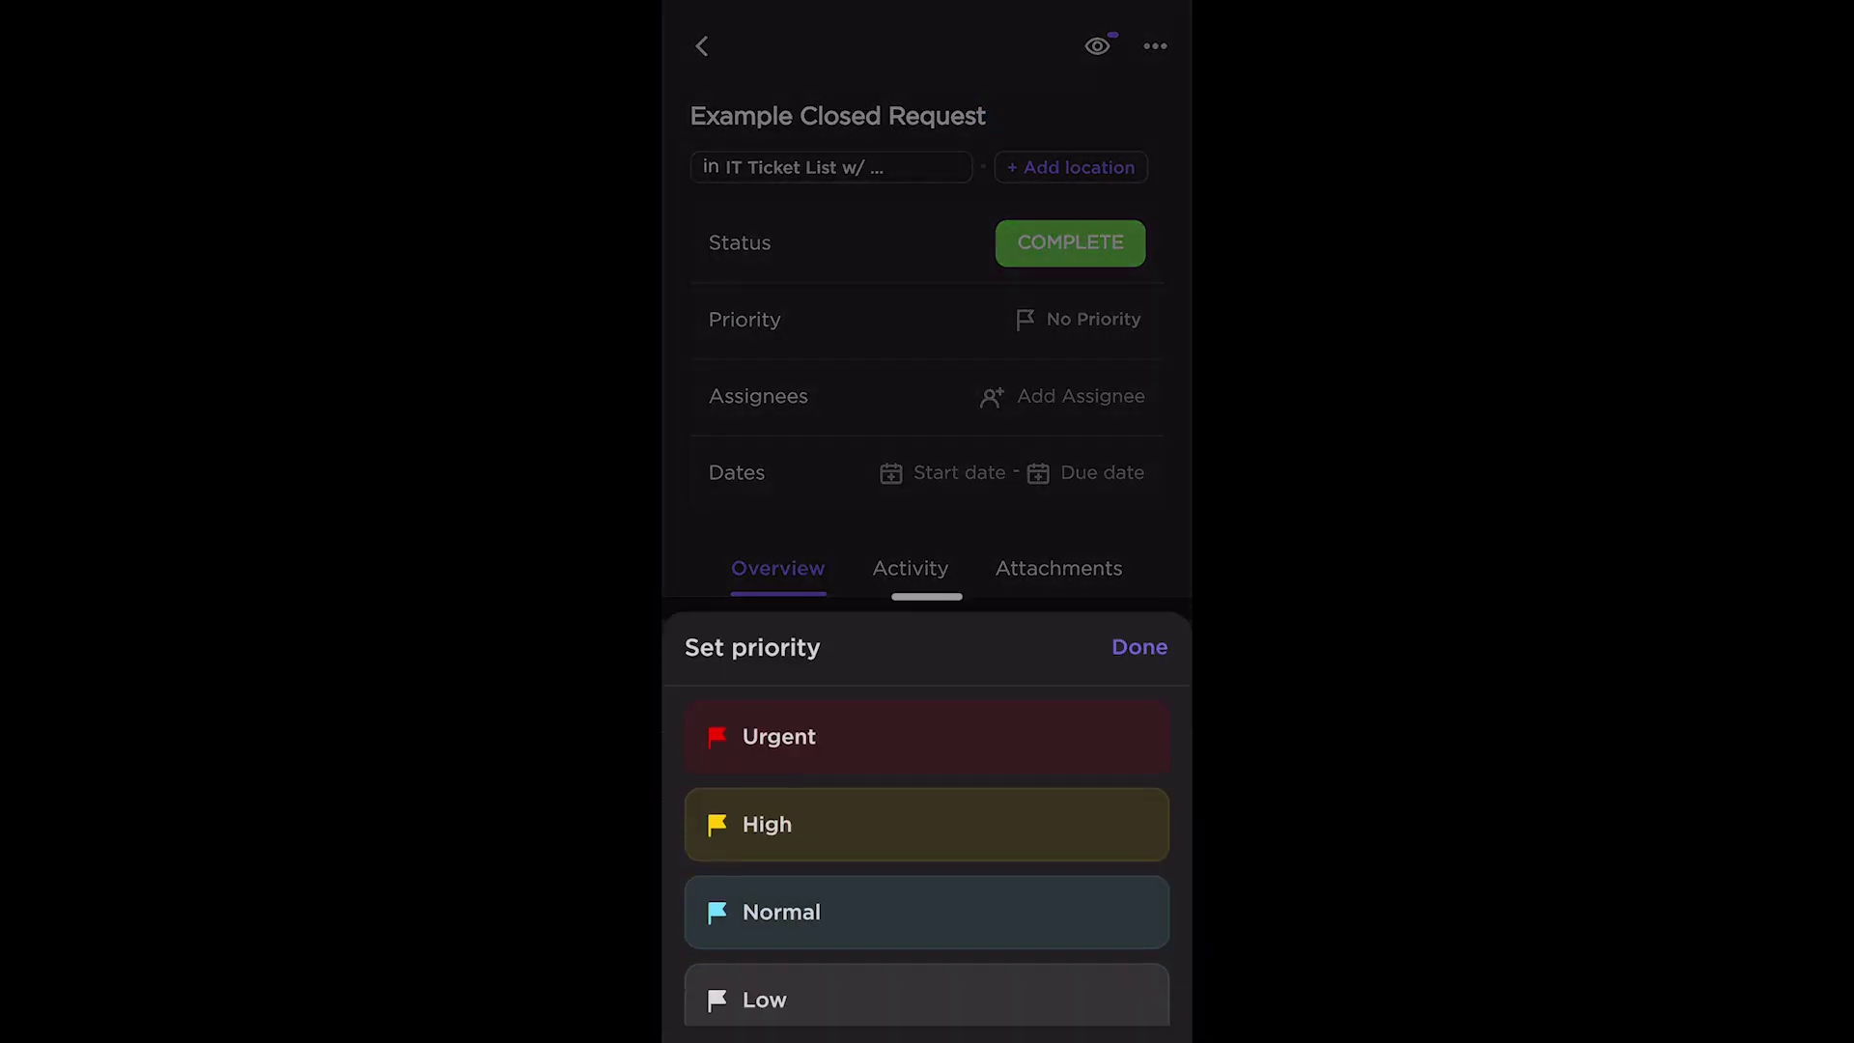
left_click(1062, 396)
left_click(1138, 203)
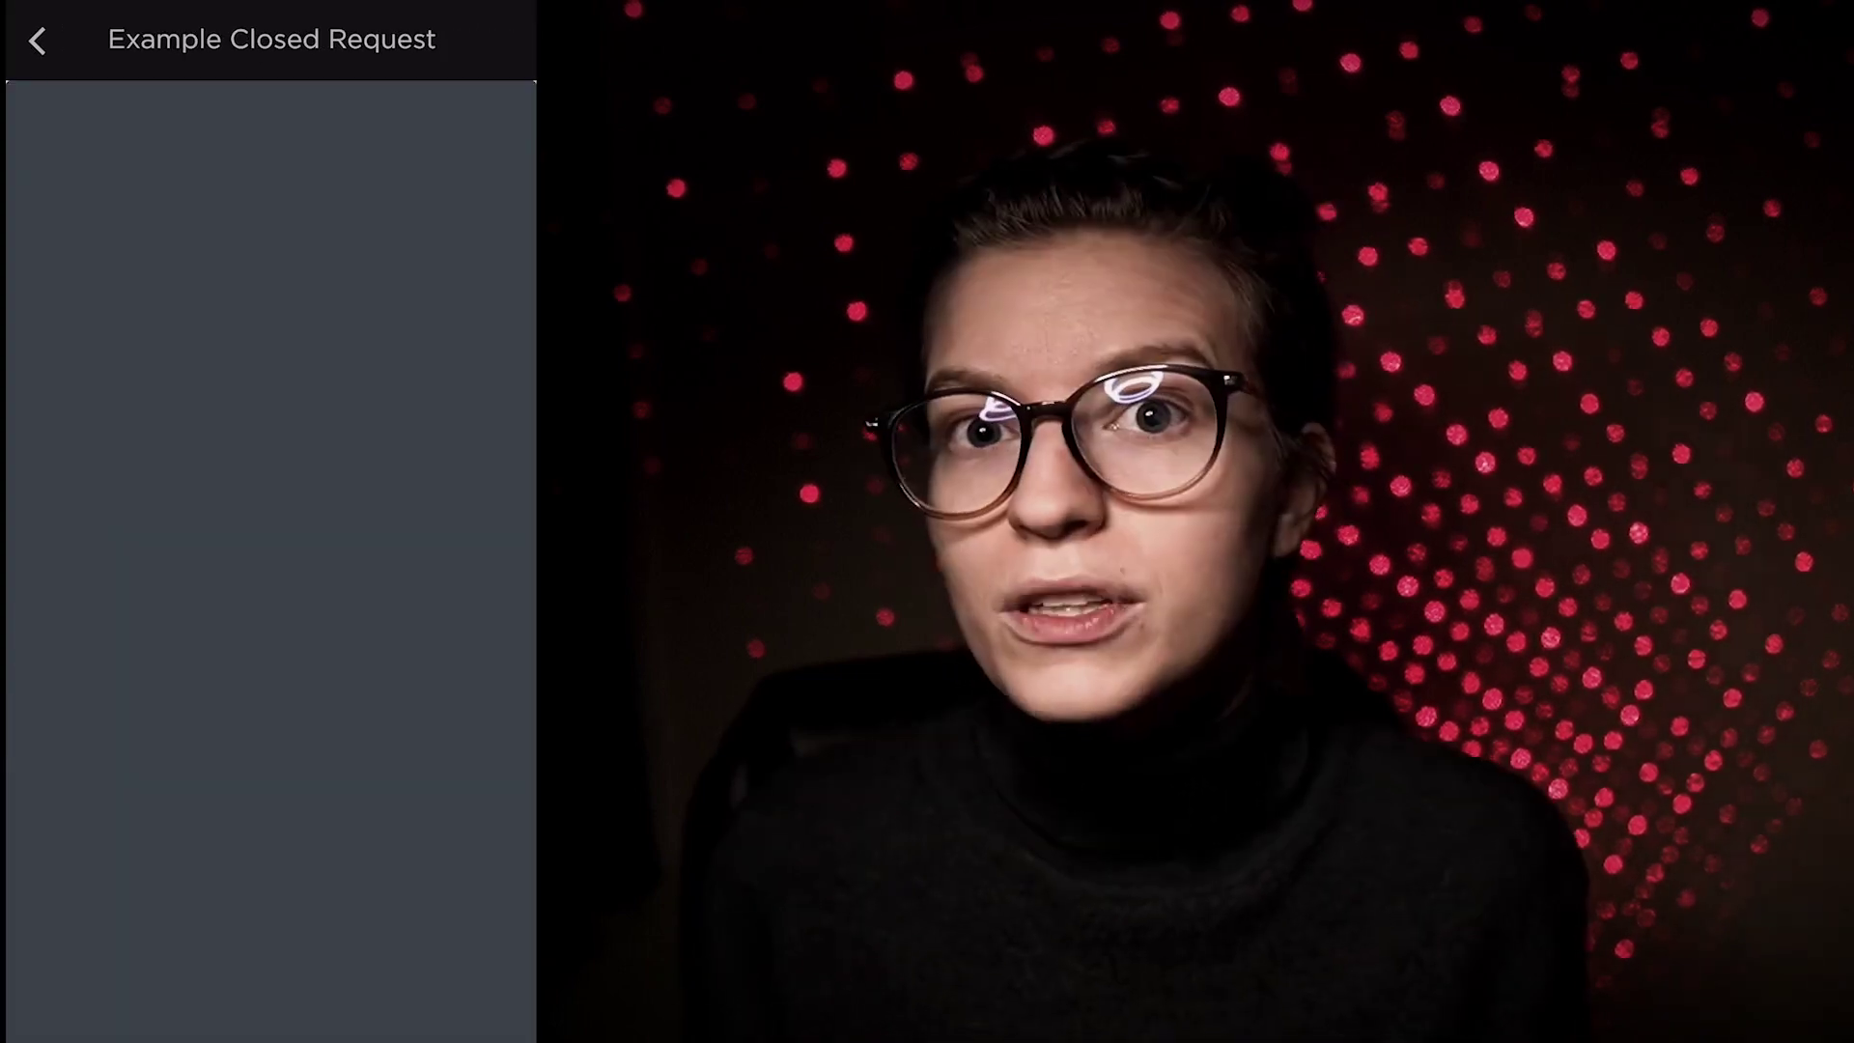
type("Ty")
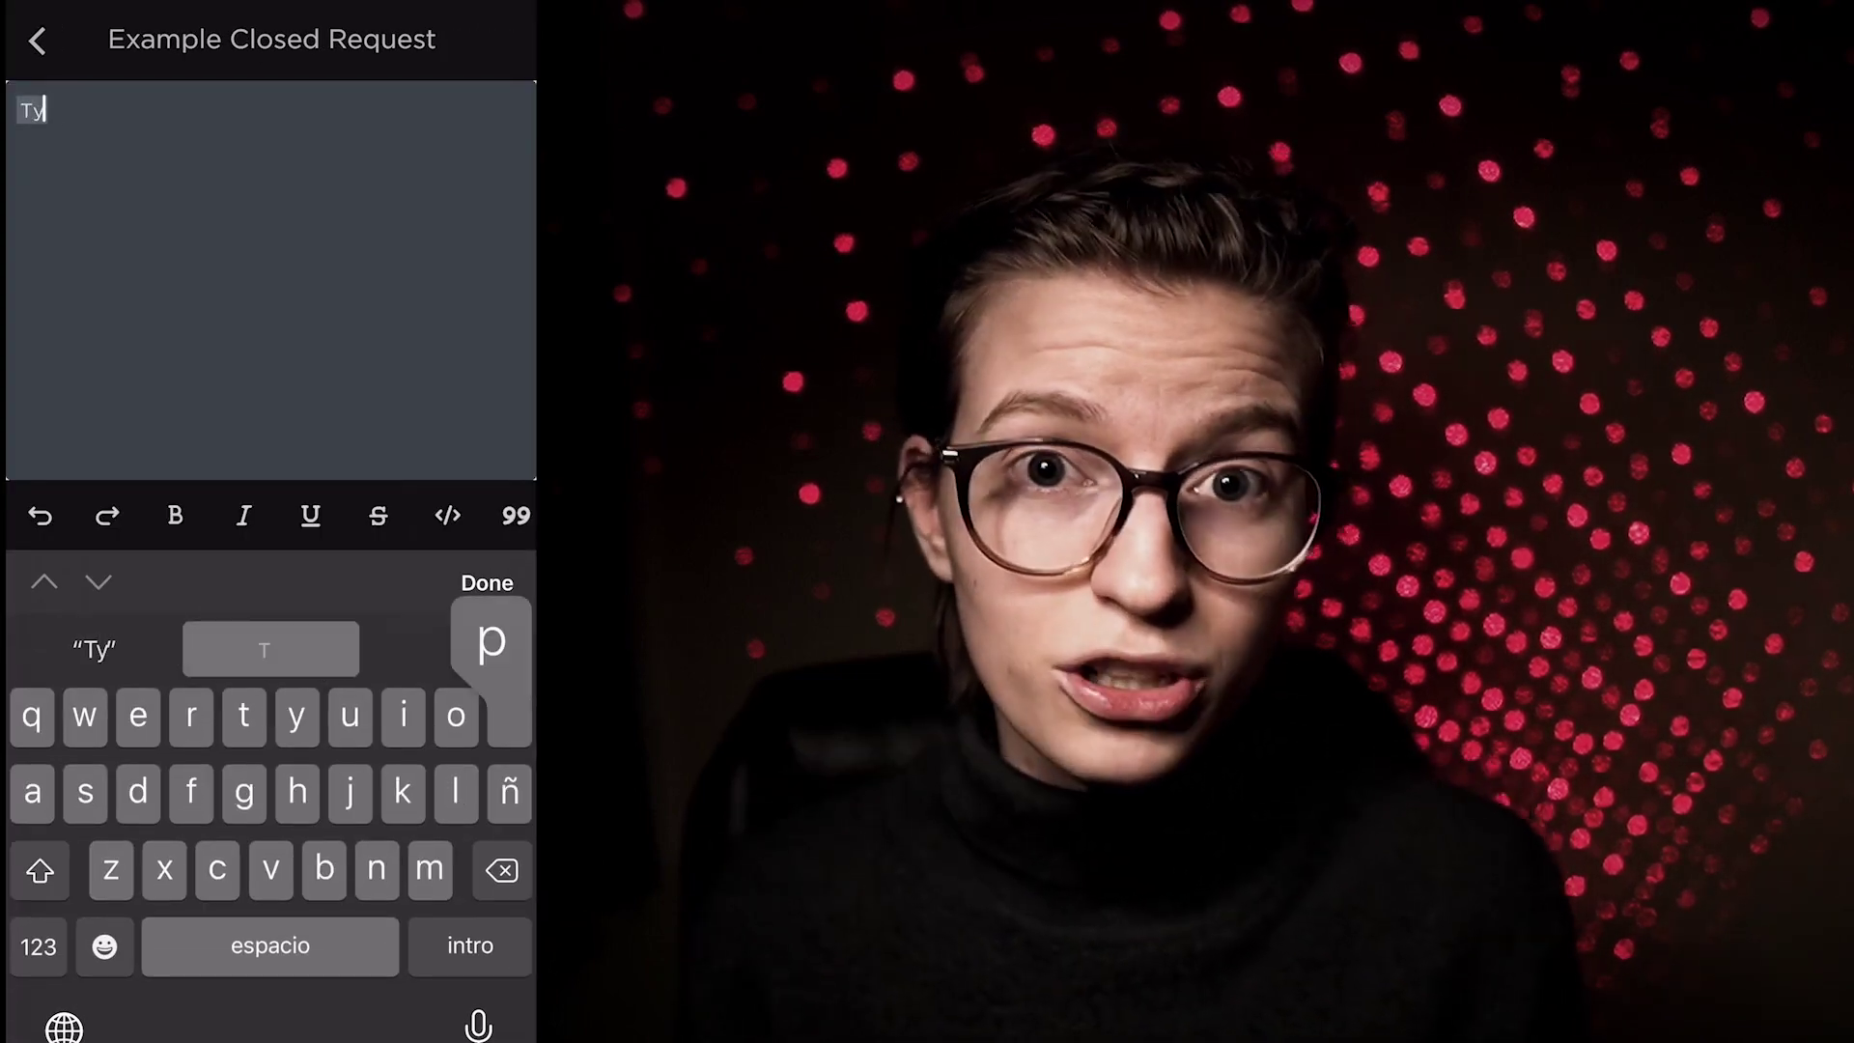
type("pe!")
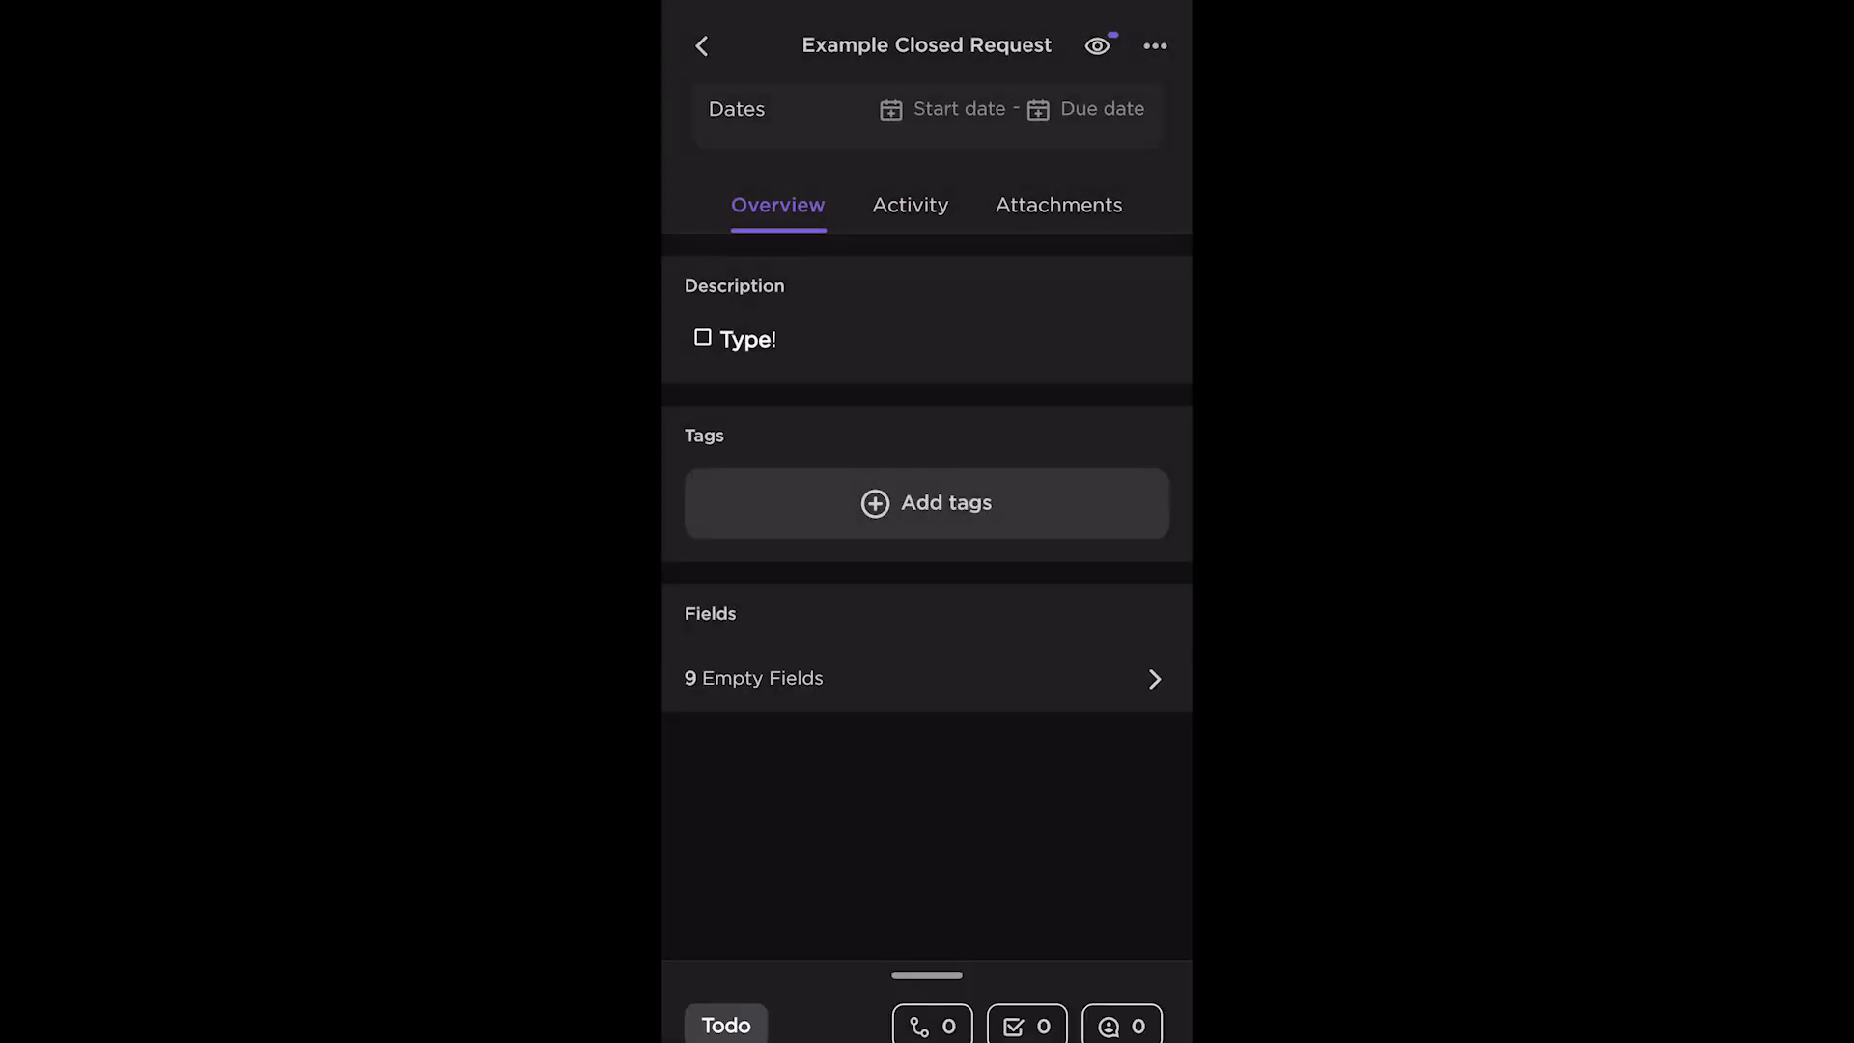
Expand the 9 empty custom fields and set Format to both Read and Do
left_click(753, 678)
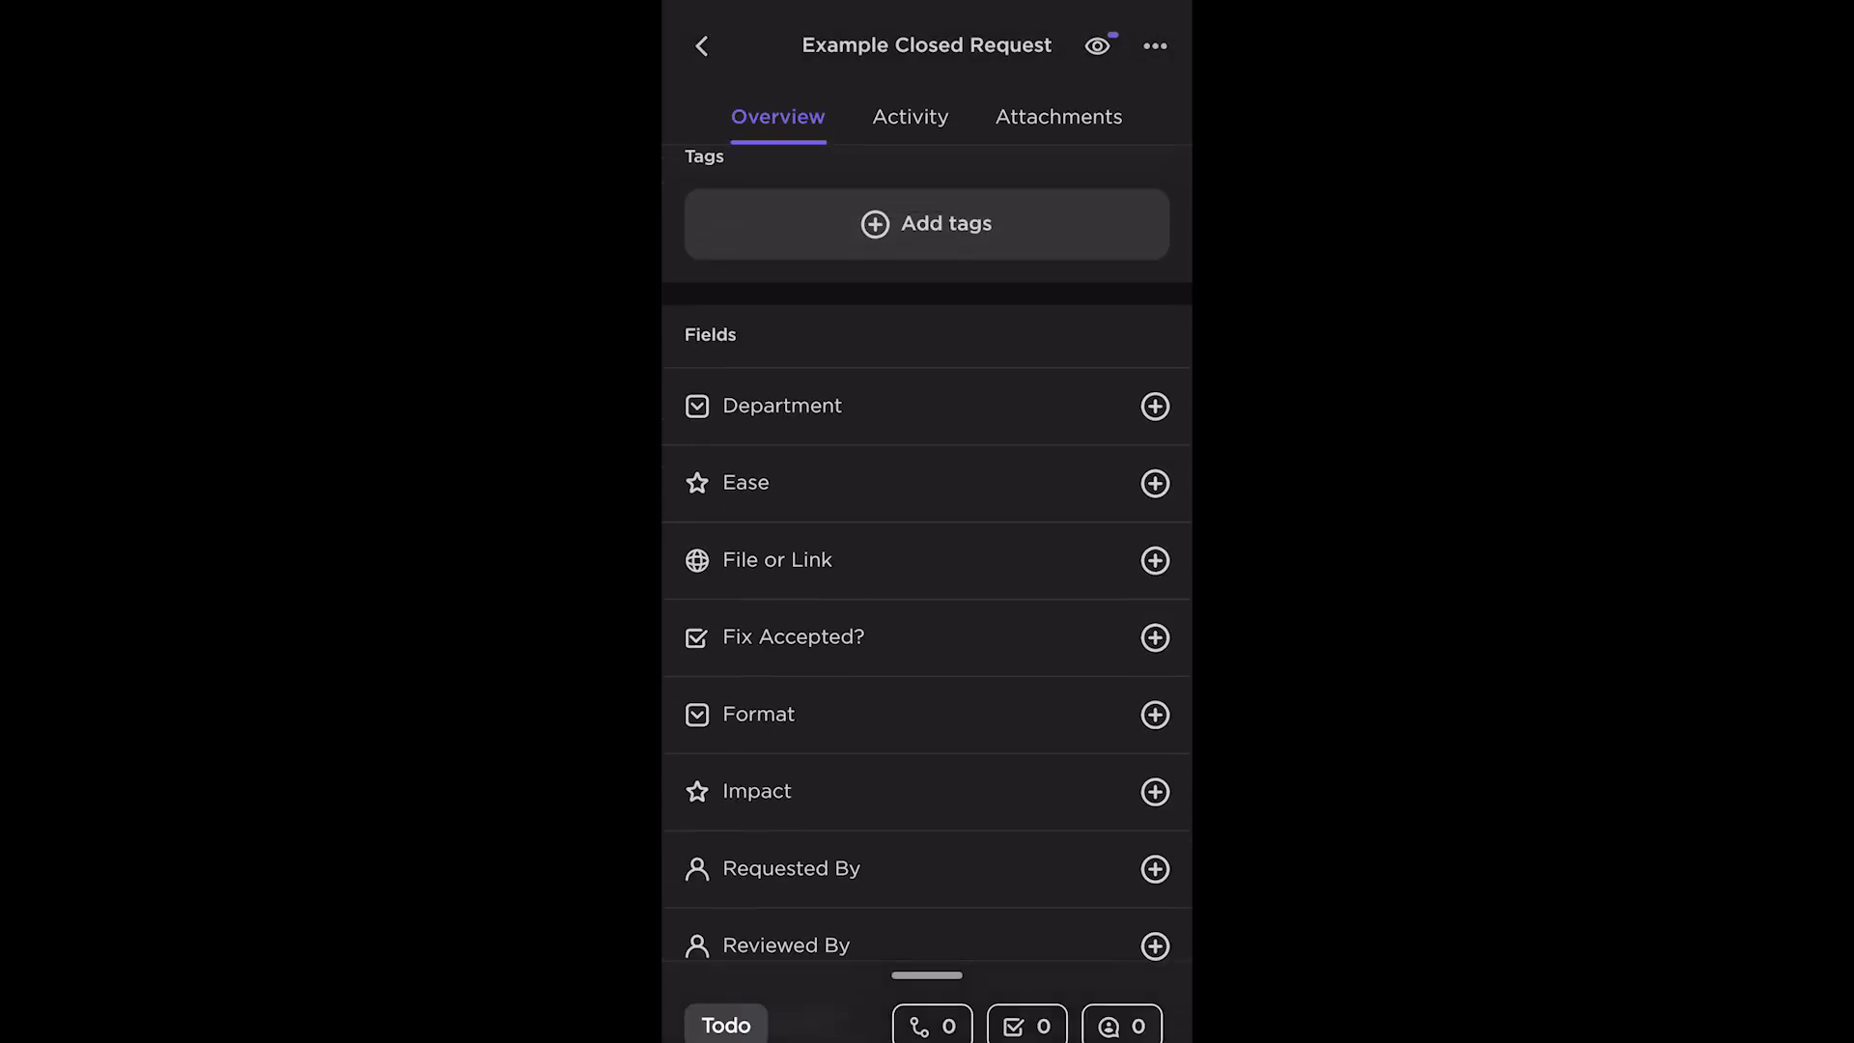
scroll(927, 522, "down", 3)
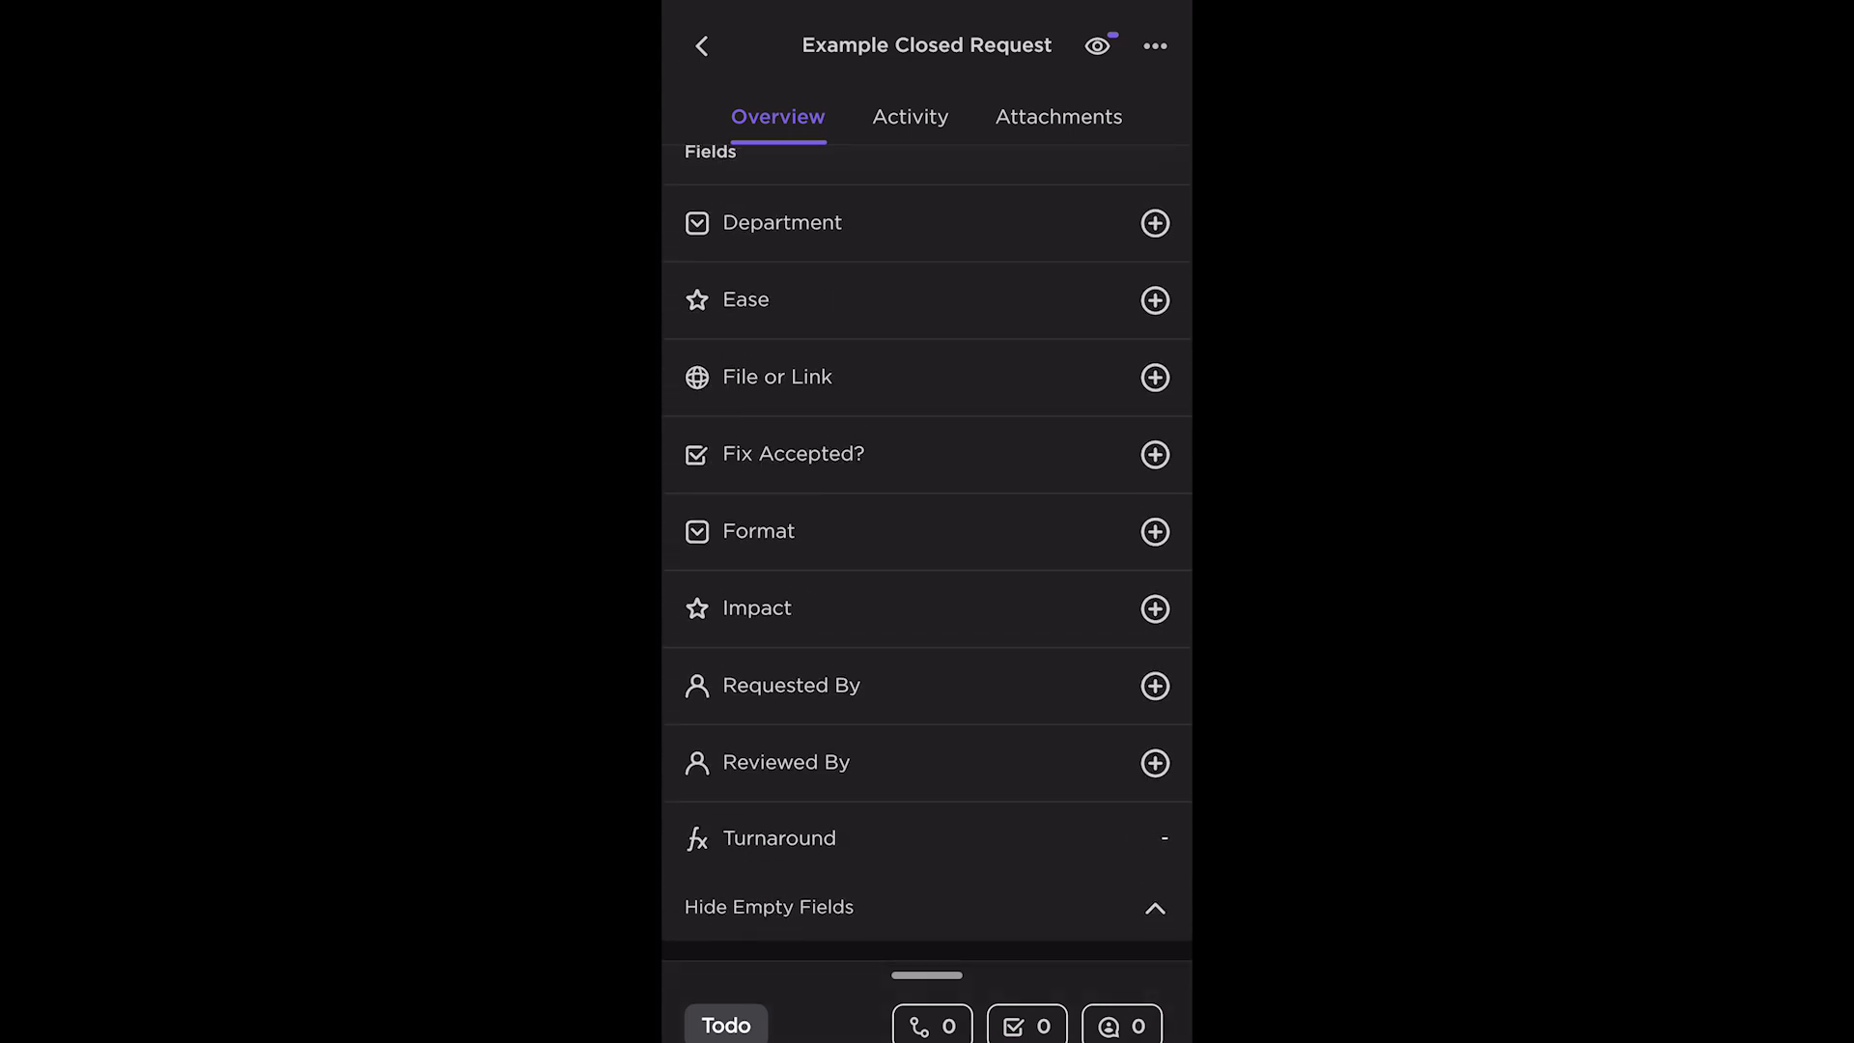
left_click(759, 530)
left_click(926, 714)
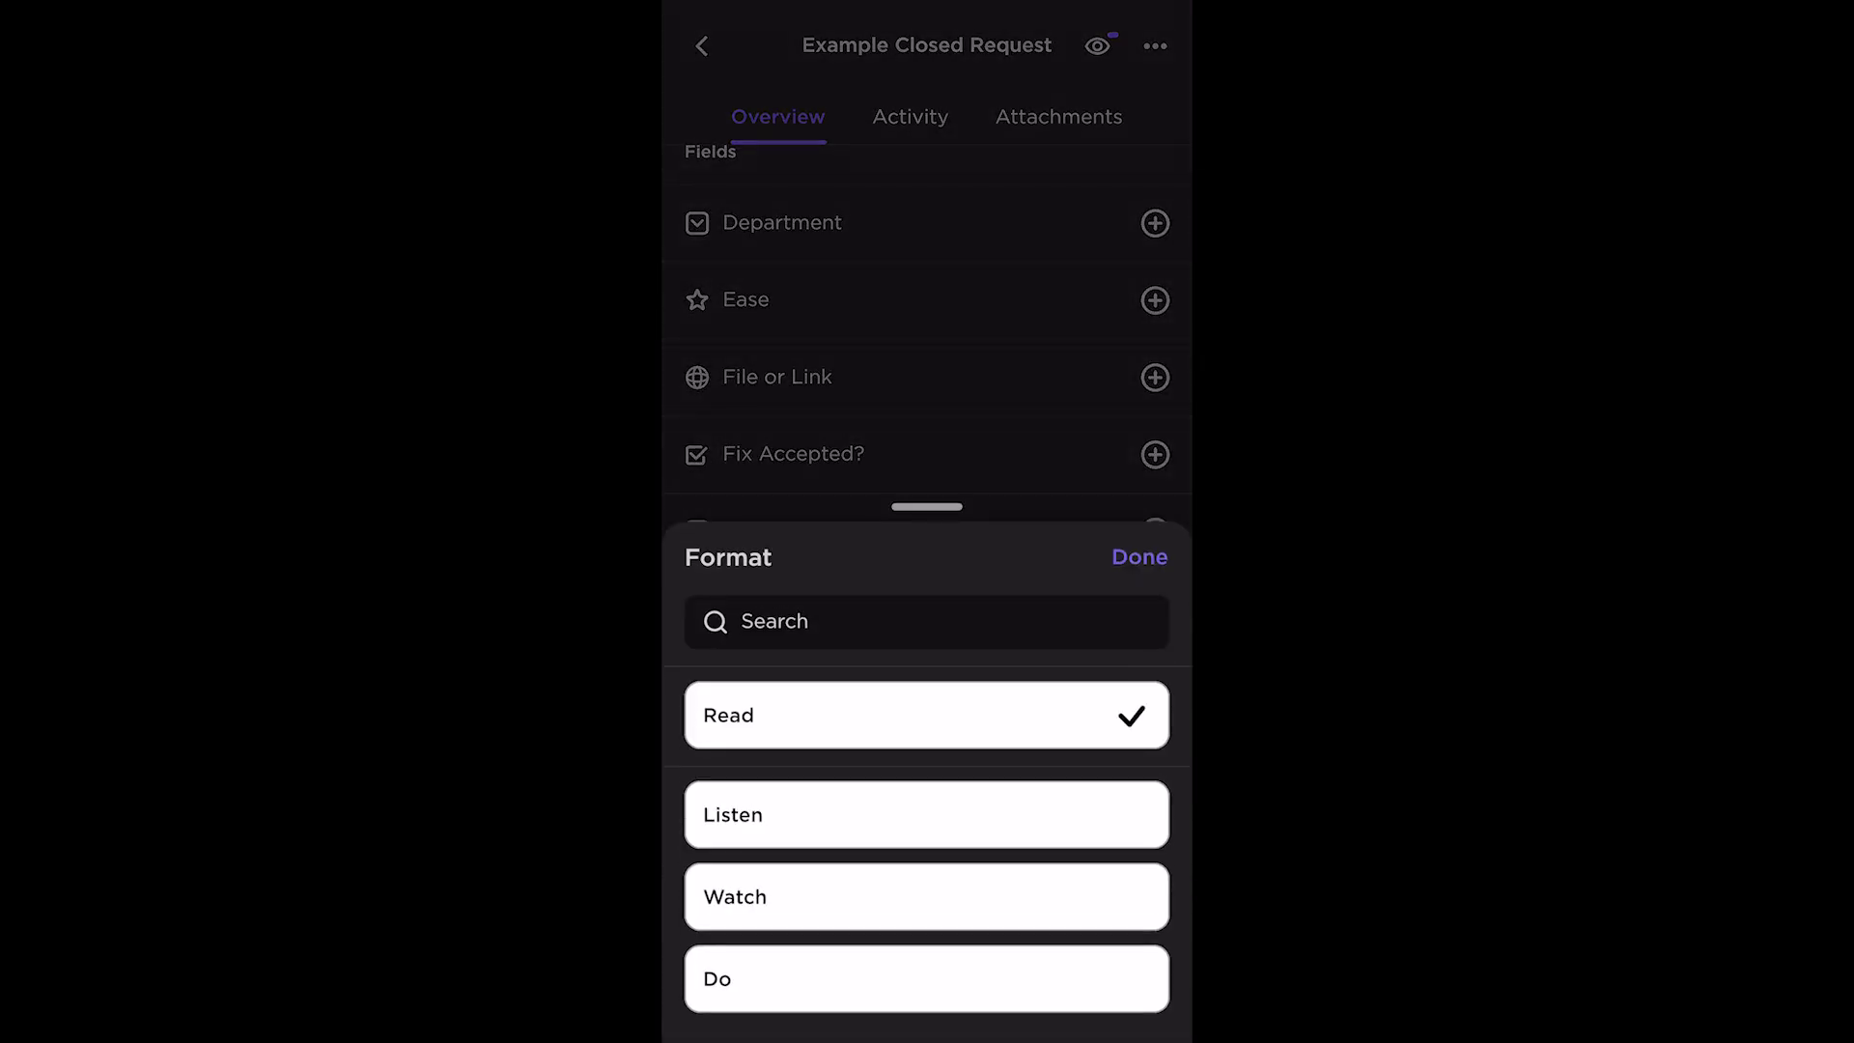
left_click(927, 978)
left_click(1139, 748)
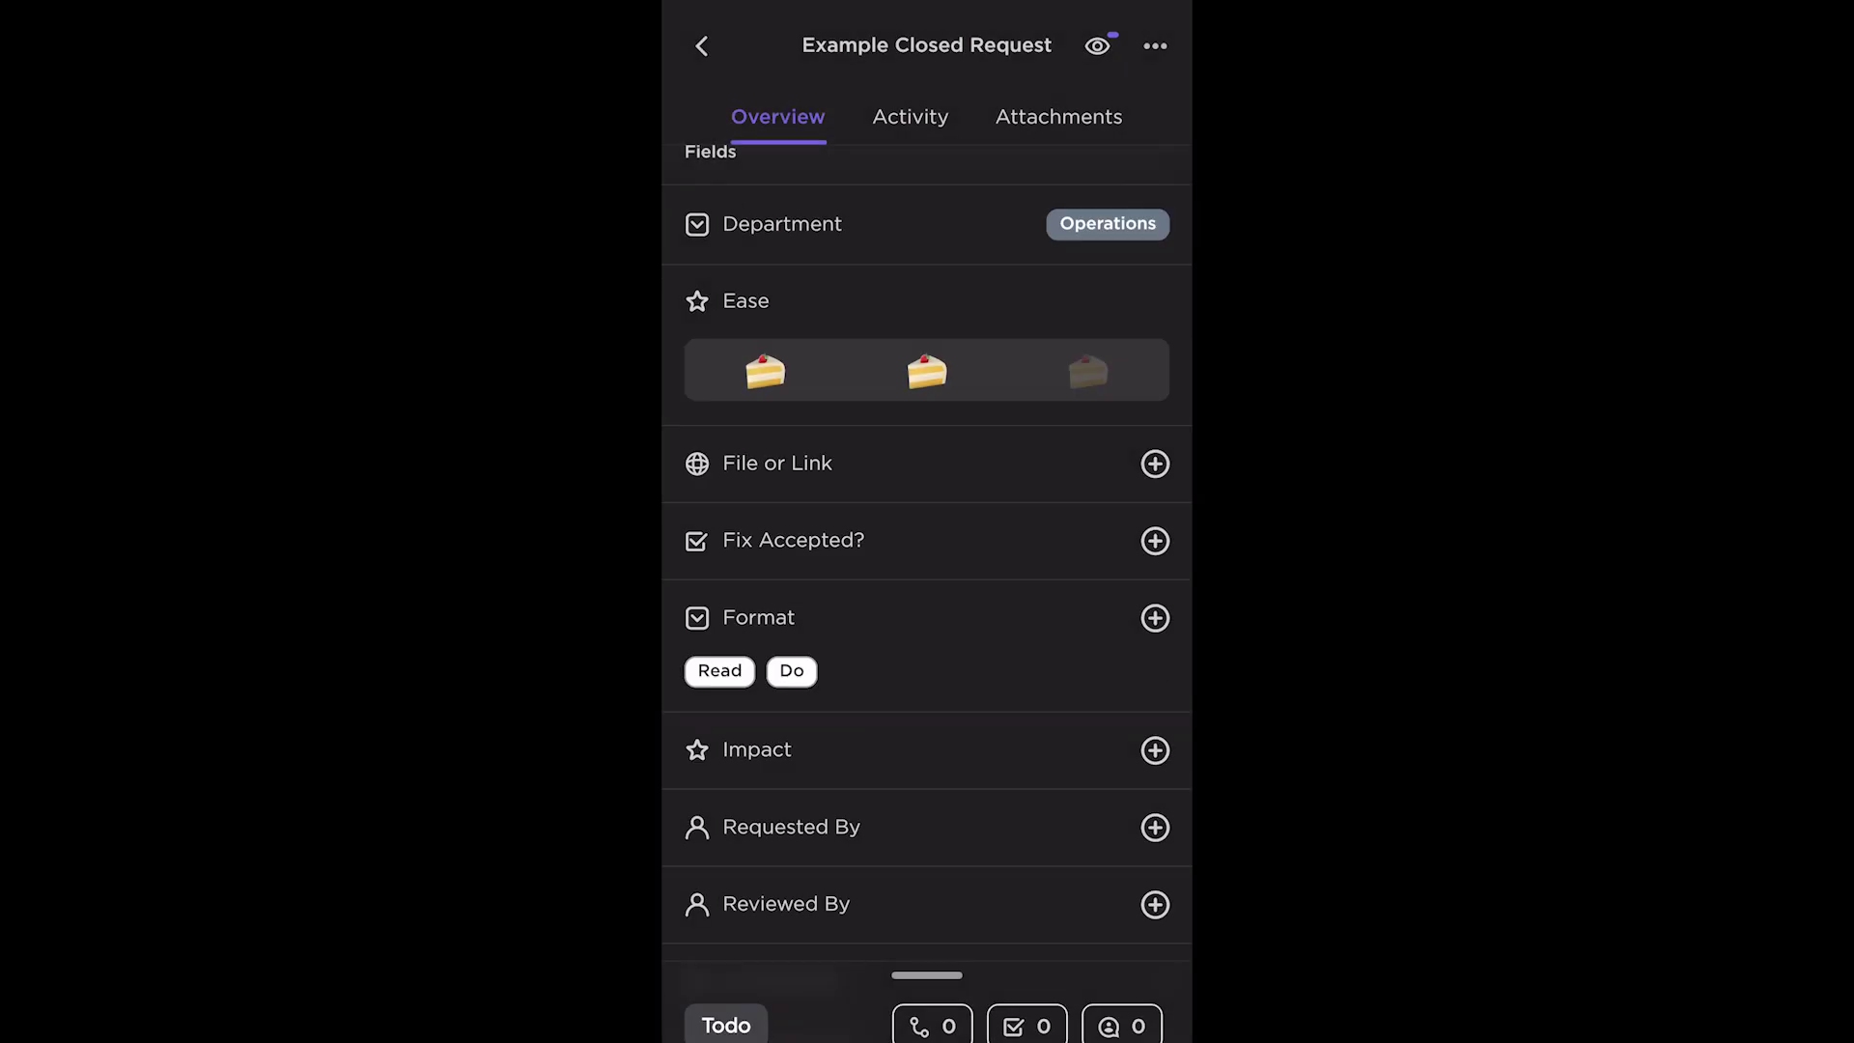
scroll(928, 546, "down", 2)
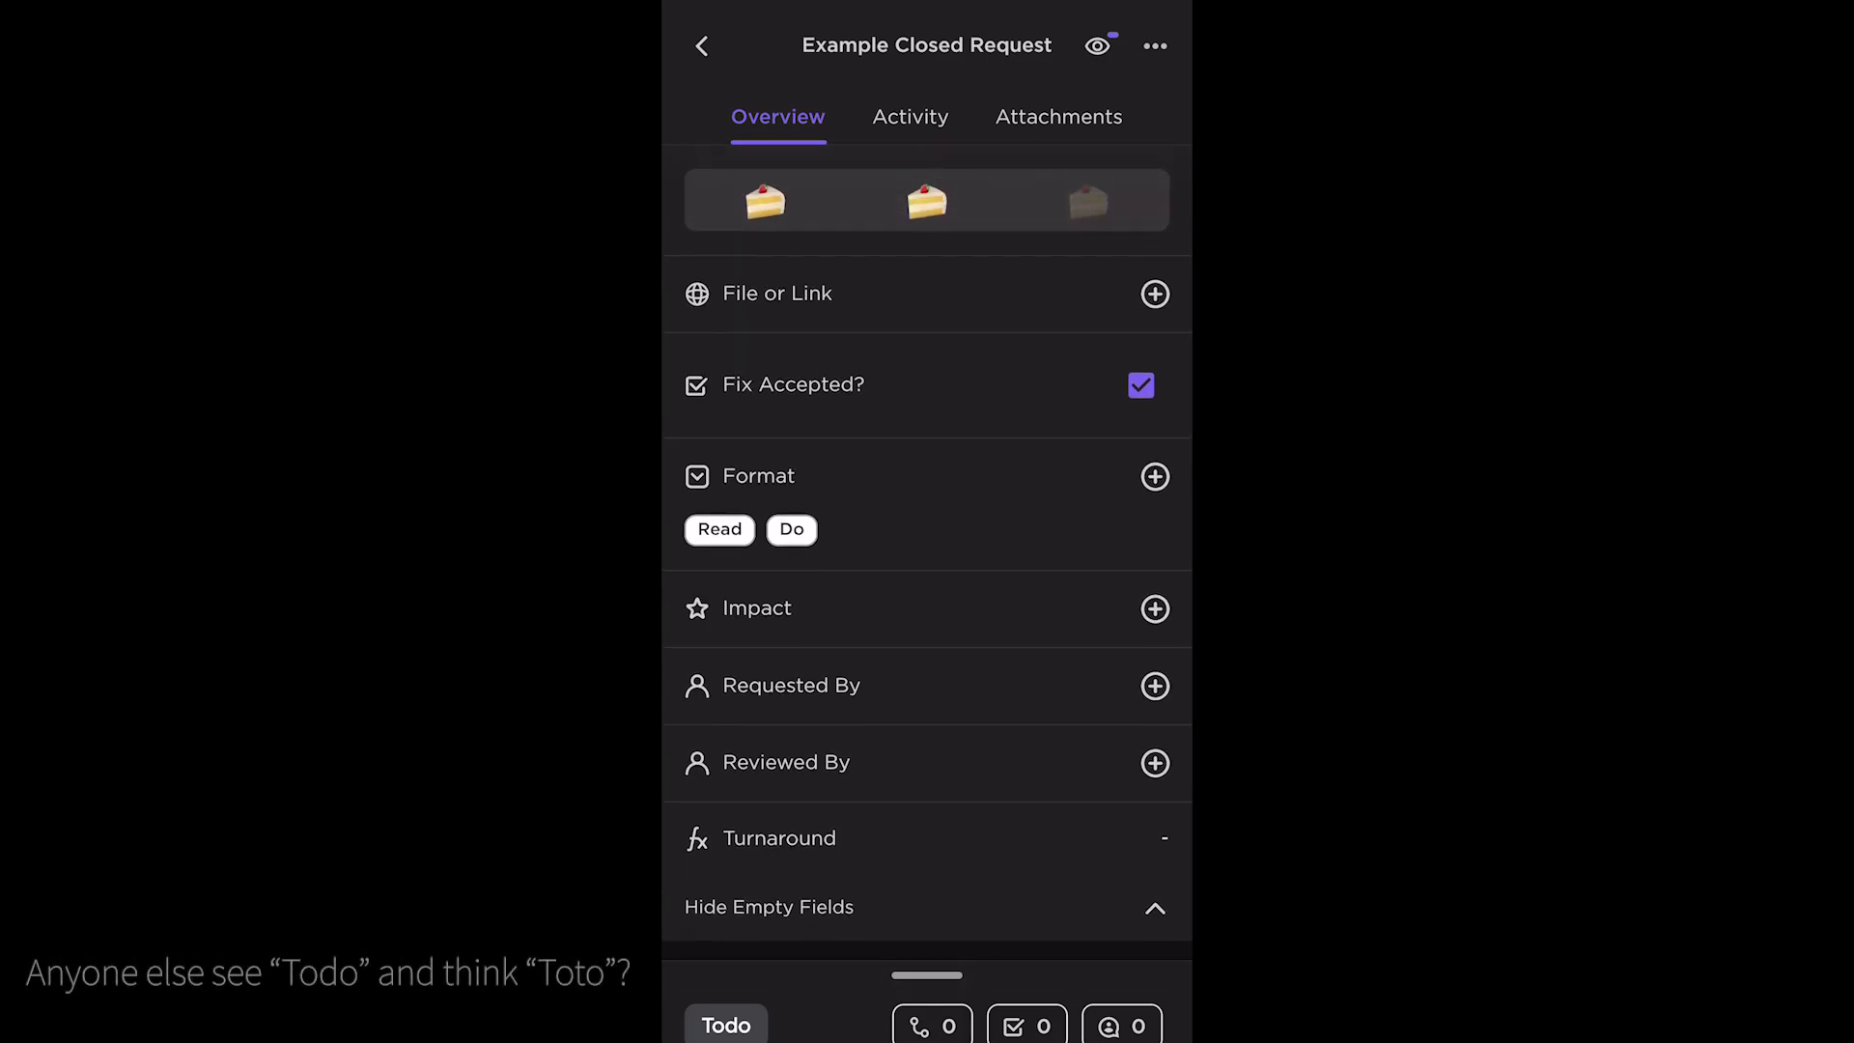
Swipe the request's subtasks panel up to full height
mouse_move(942, 855)
left_mouse_down()
mouse_move(941, 661)
mouse_move(927, 927)
left_mouse_up()
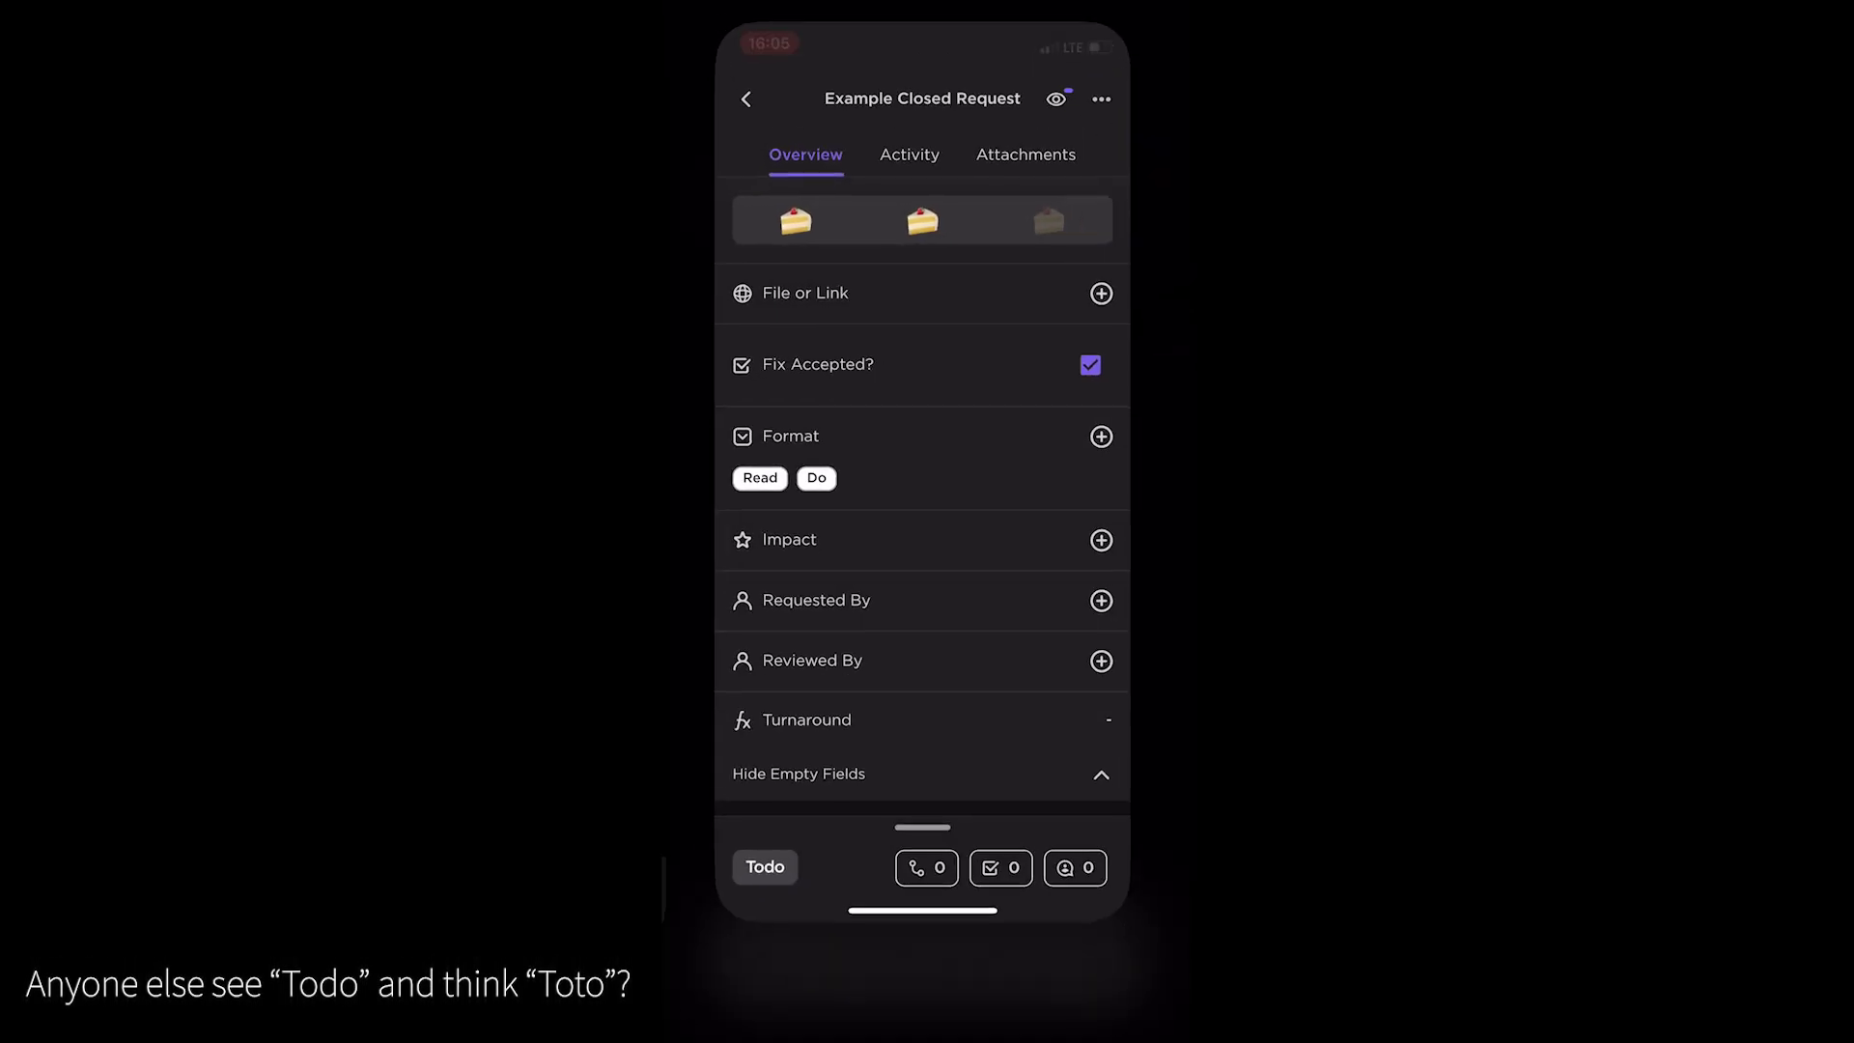
left_click_drag(918, 856, 928, 145)
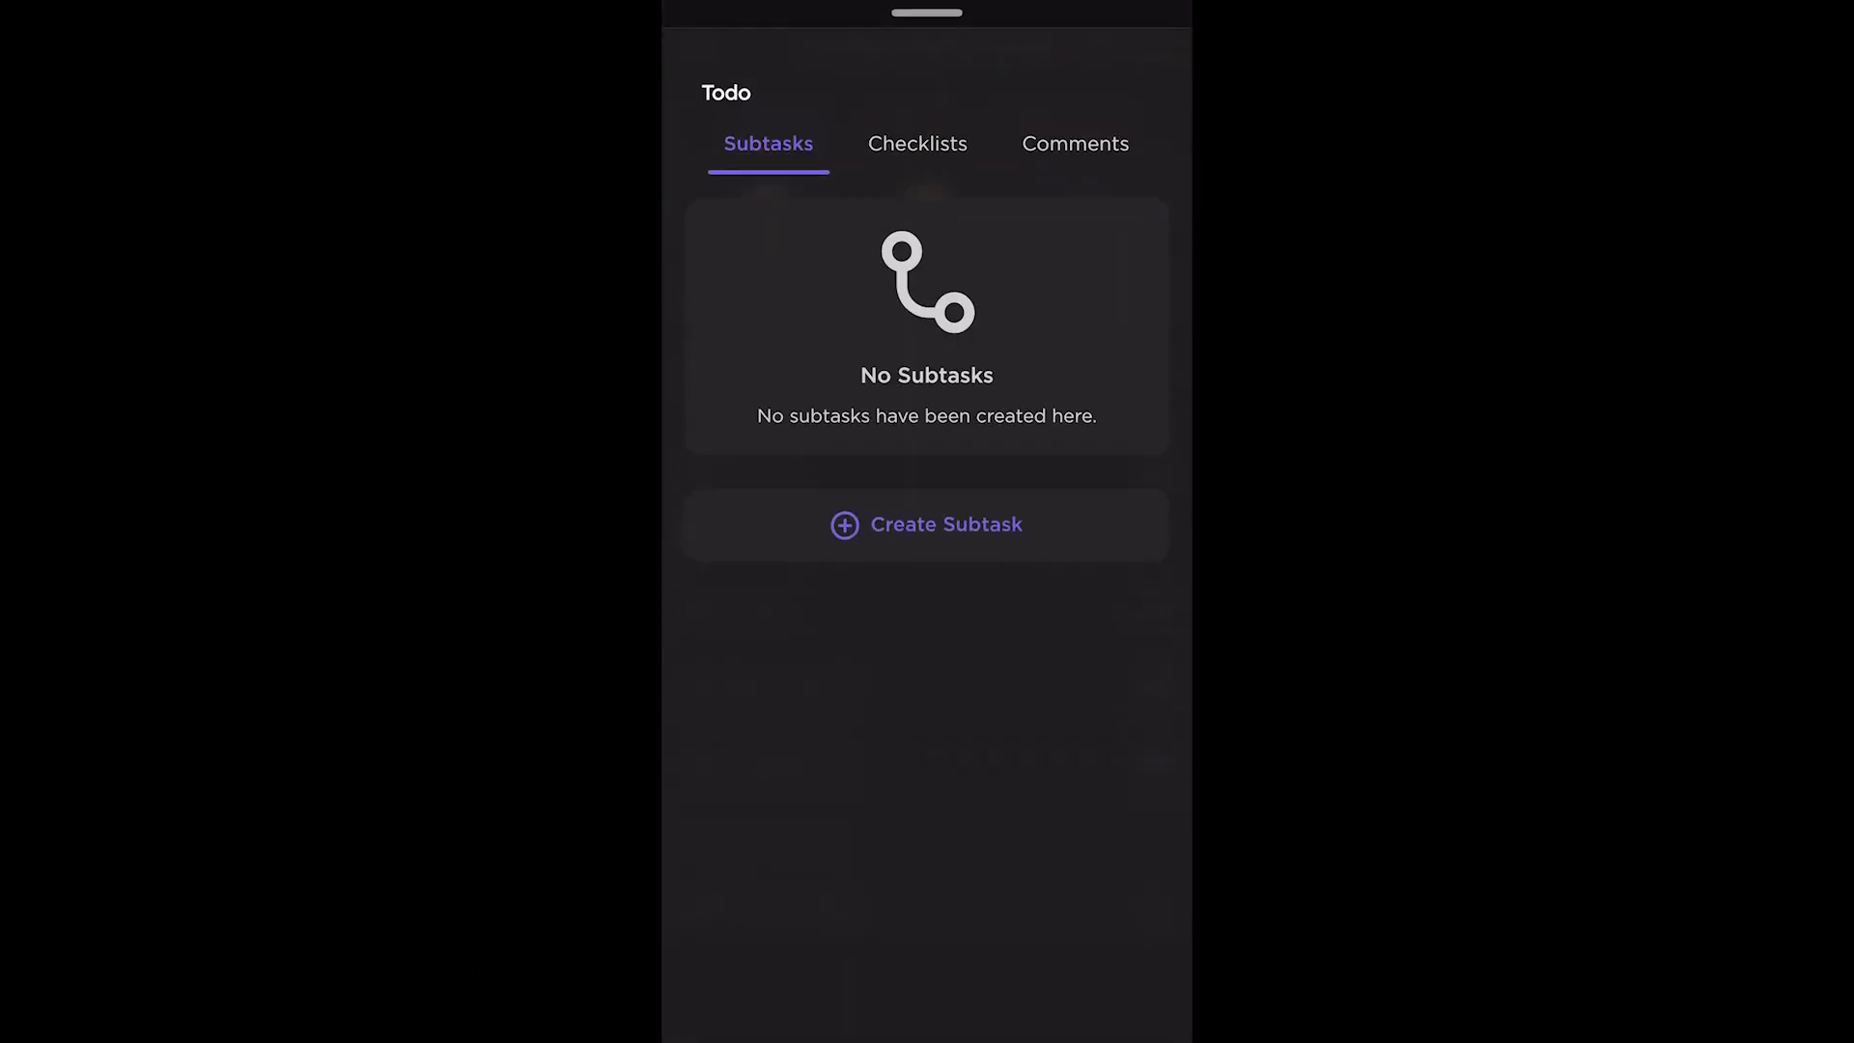
Create the first two subtasks by name, leaving a third one started
left_click(927, 525)
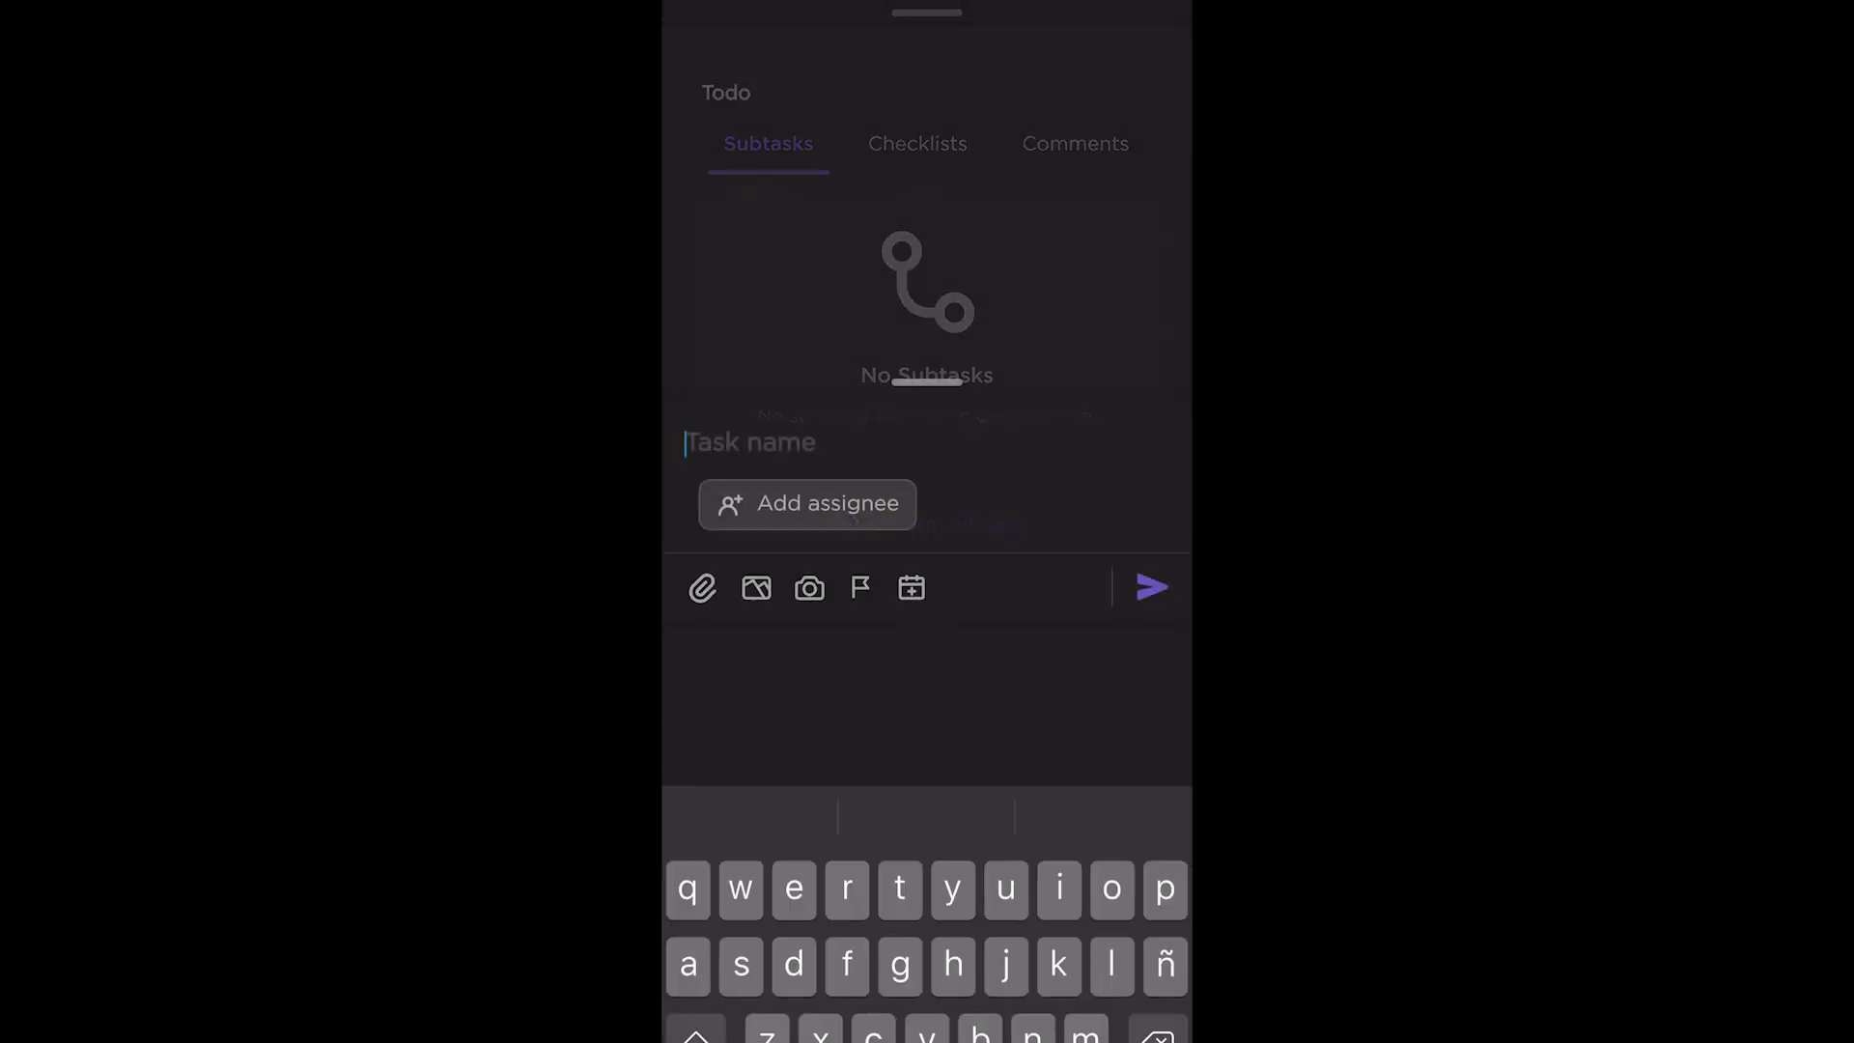
type("rieosb")
key("Return")
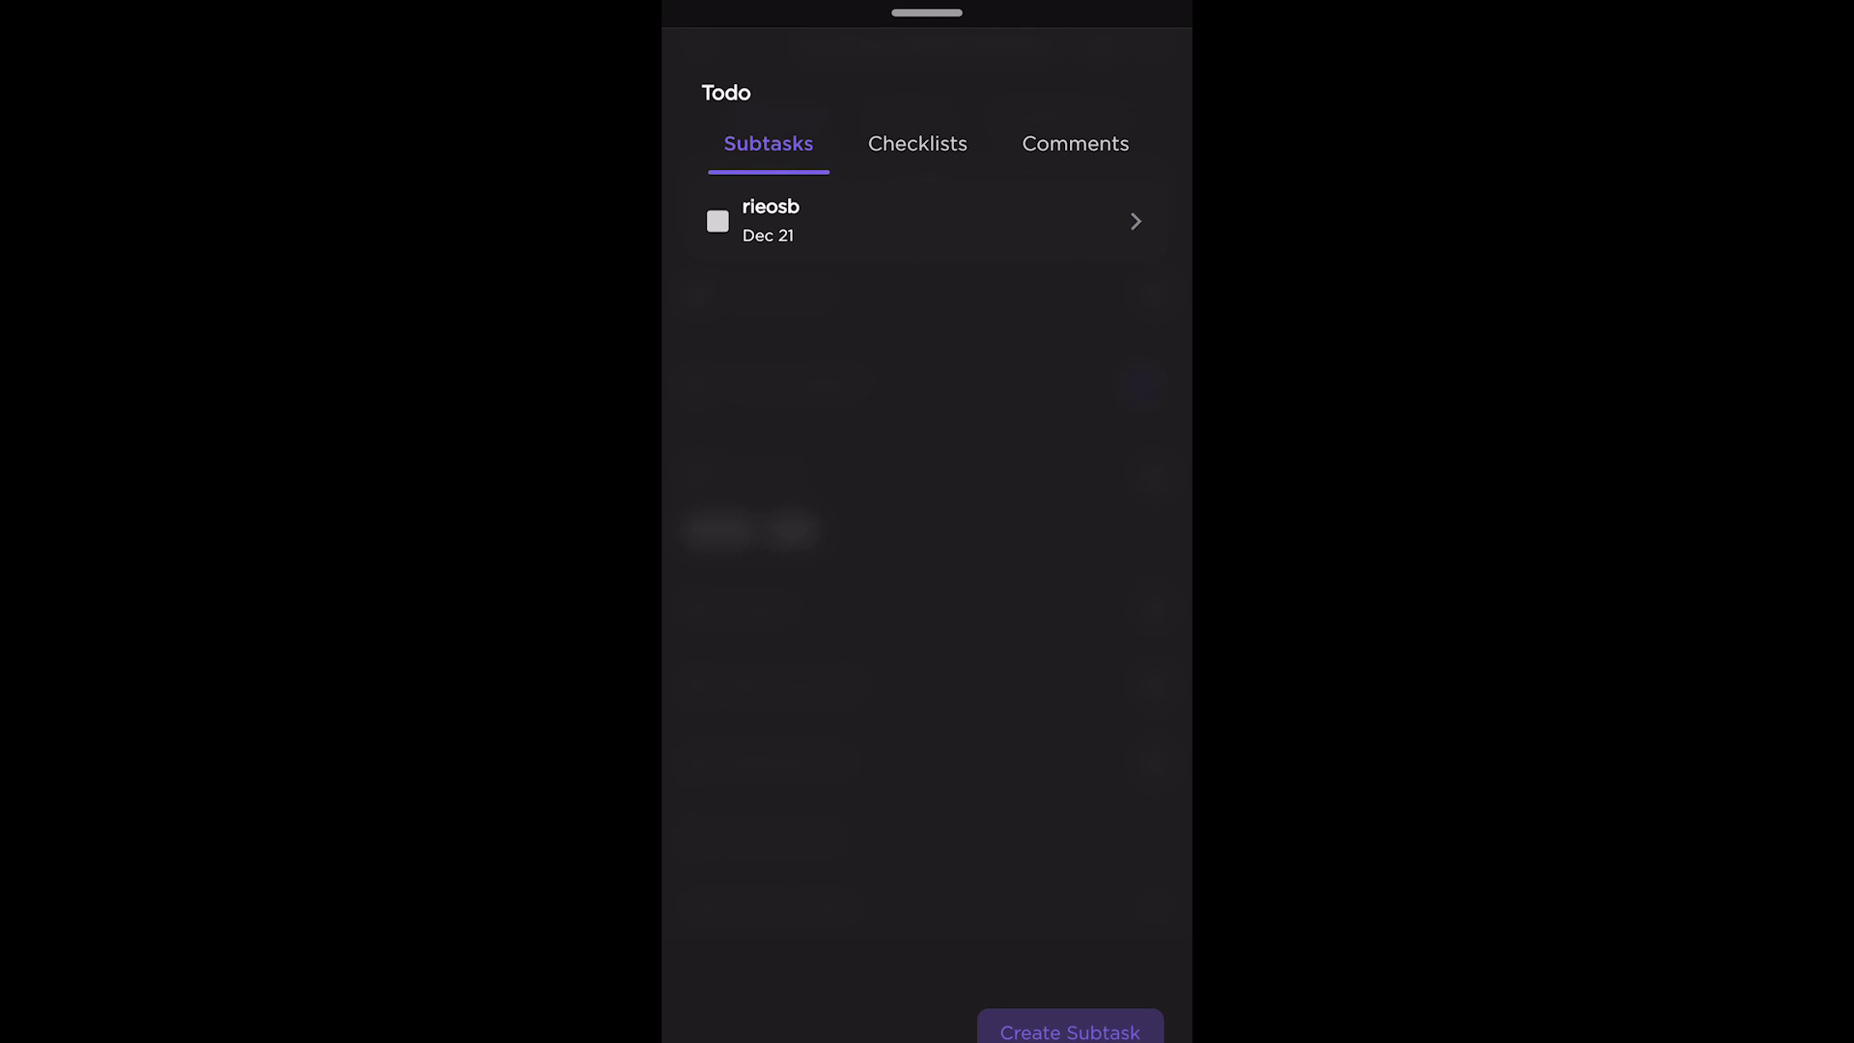
left_click(1068, 1032)
type("jrlwosbejd")
key("Return")
type("vhii")
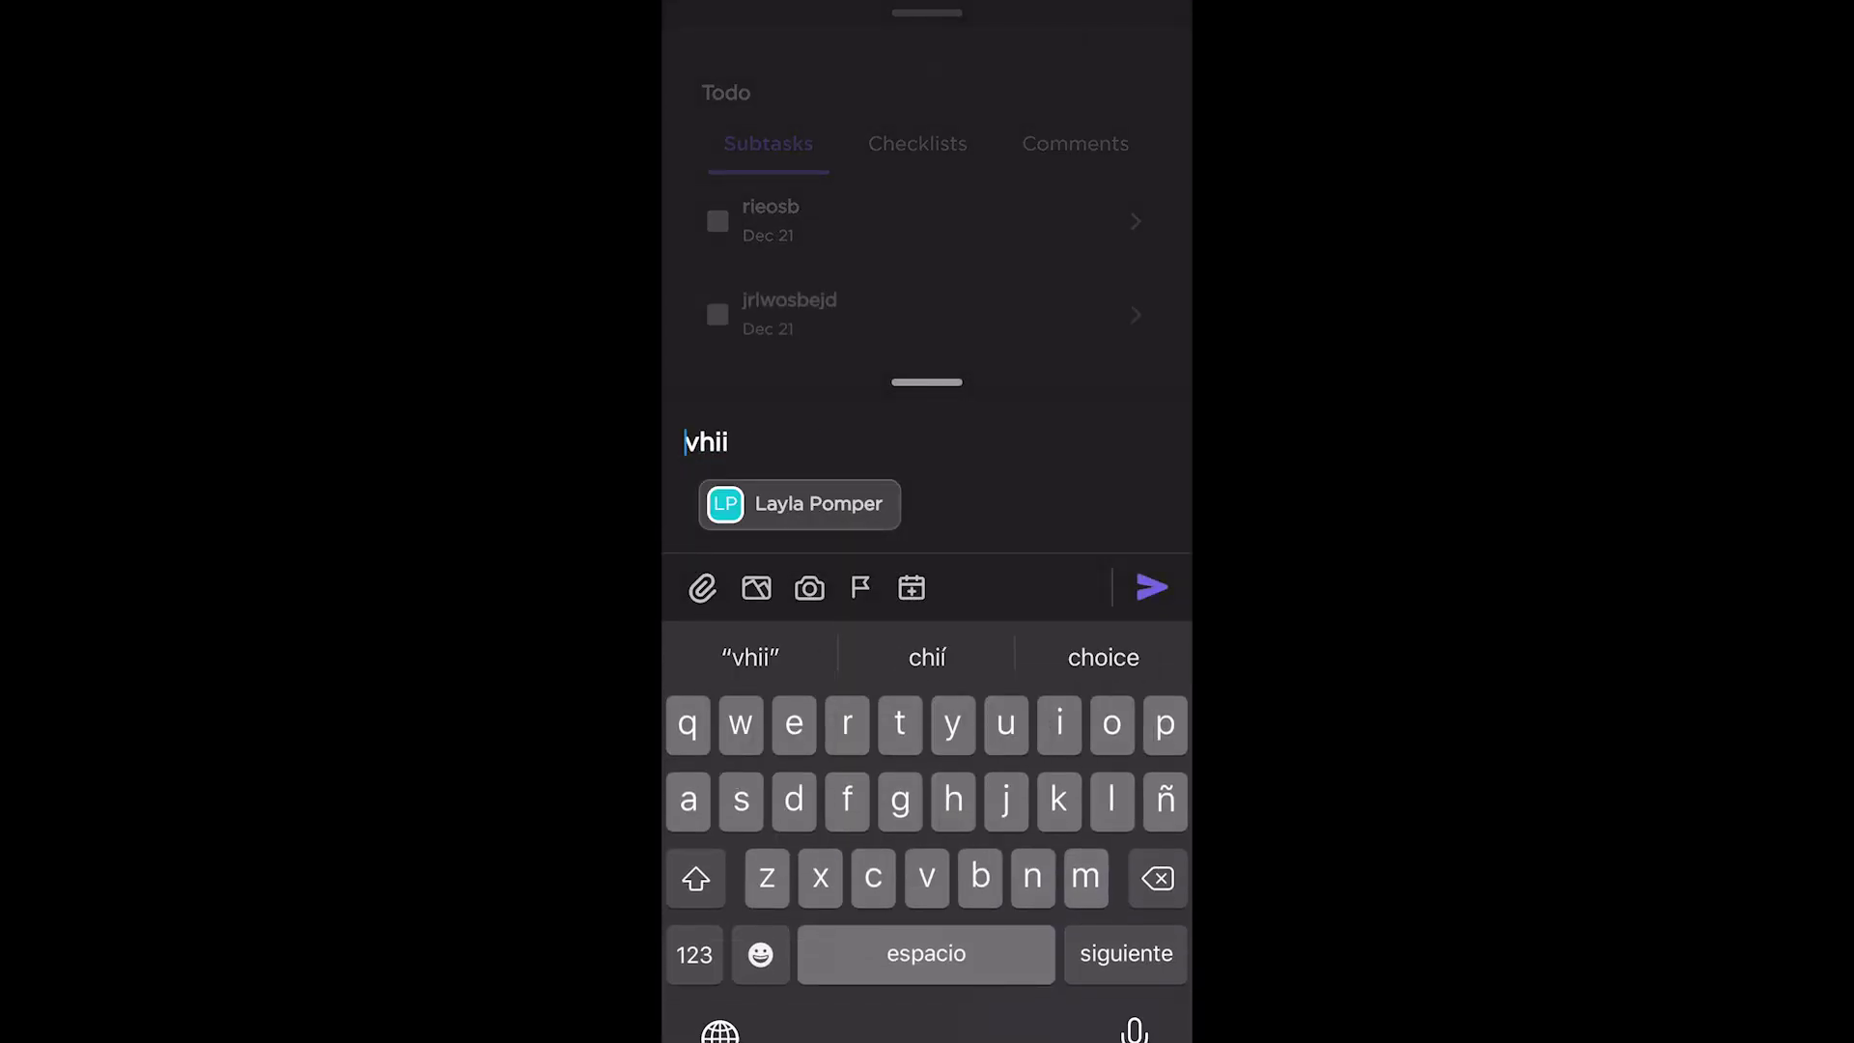
Mark the third subtask Urgent, skip the due date, and create it
left_click(858, 586)
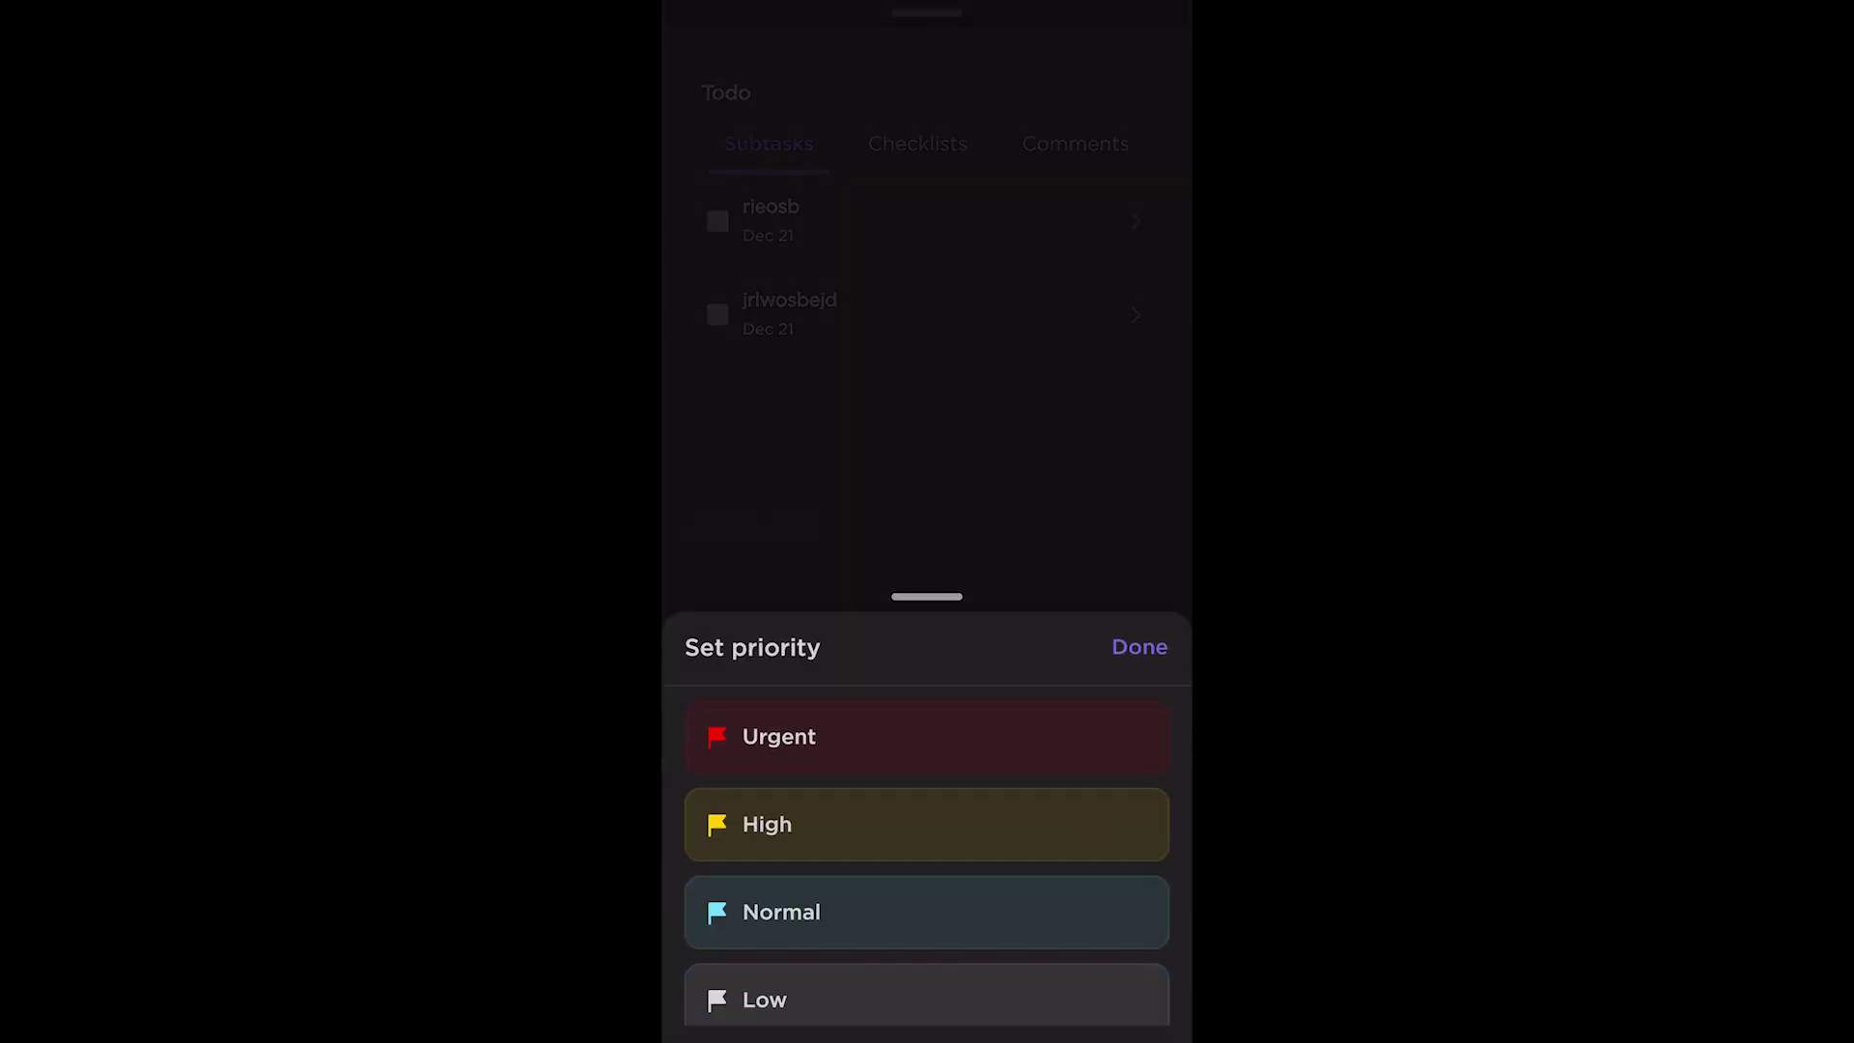
left_click(779, 735)
left_click(911, 586)
left_click(1139, 252)
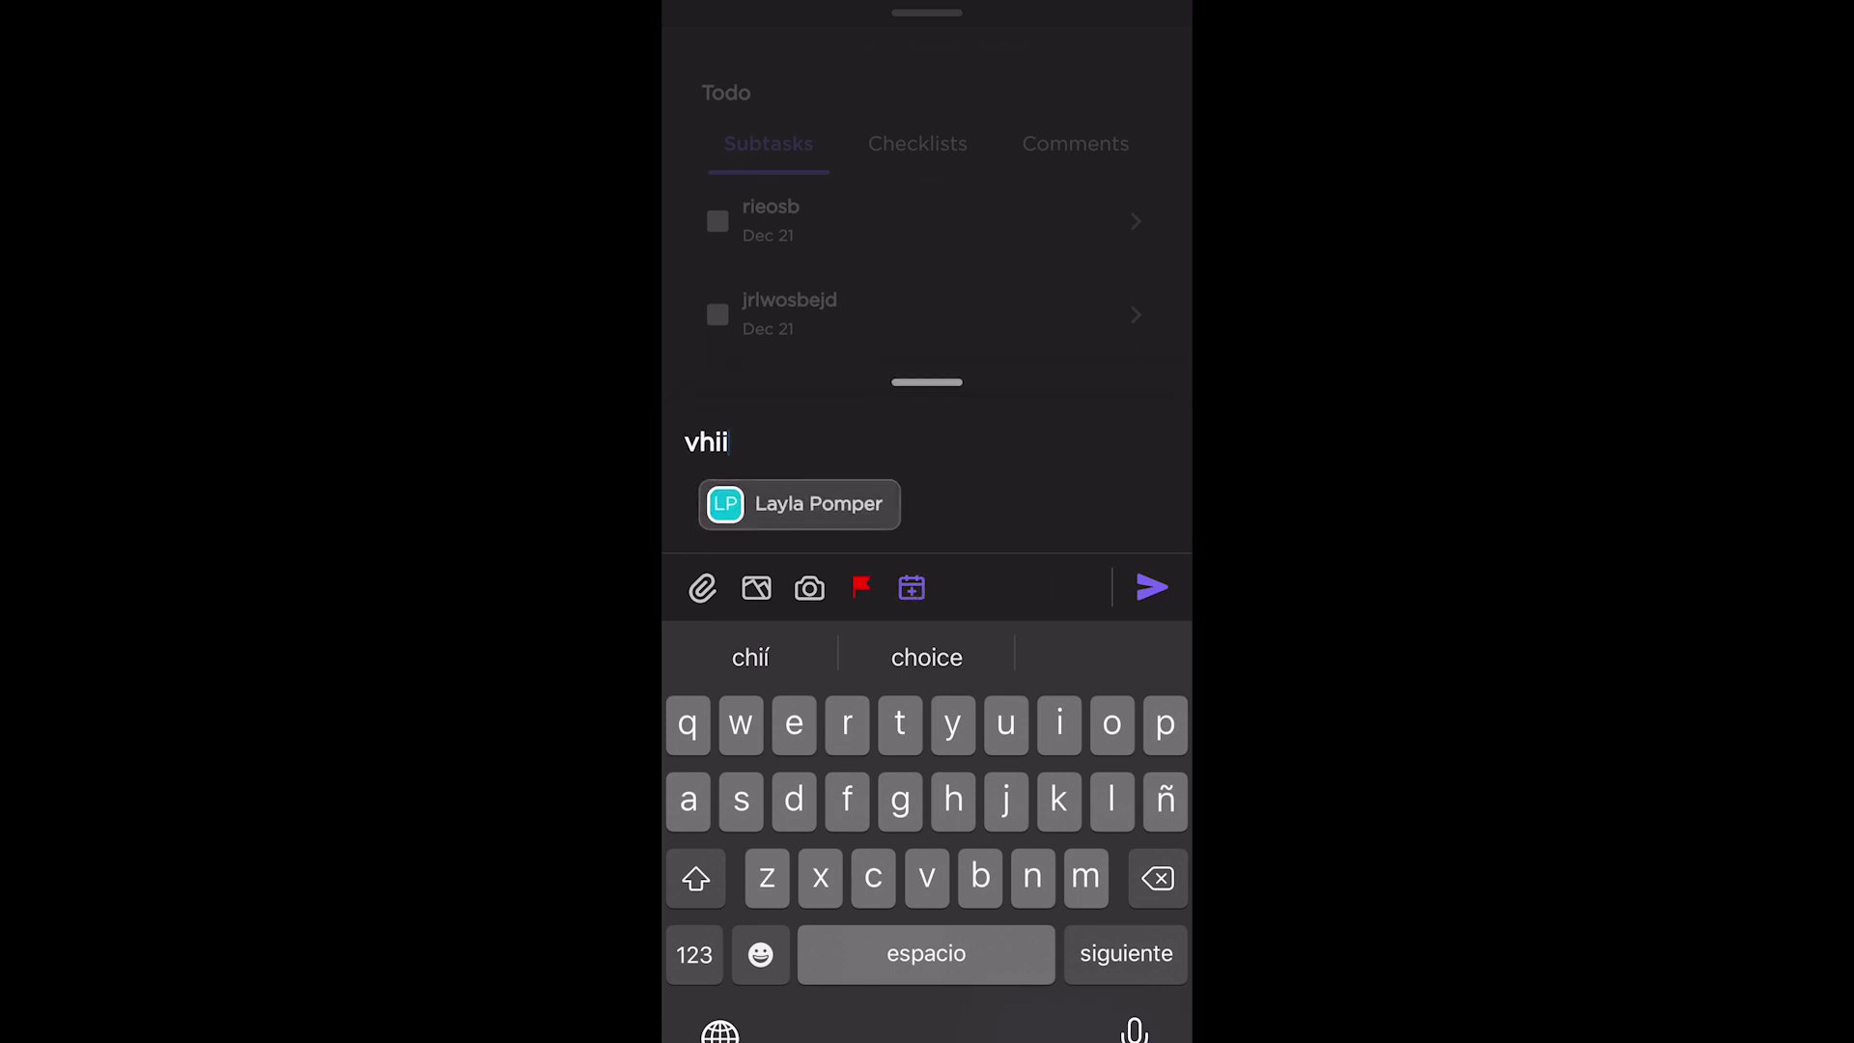
left_click(1152, 586)
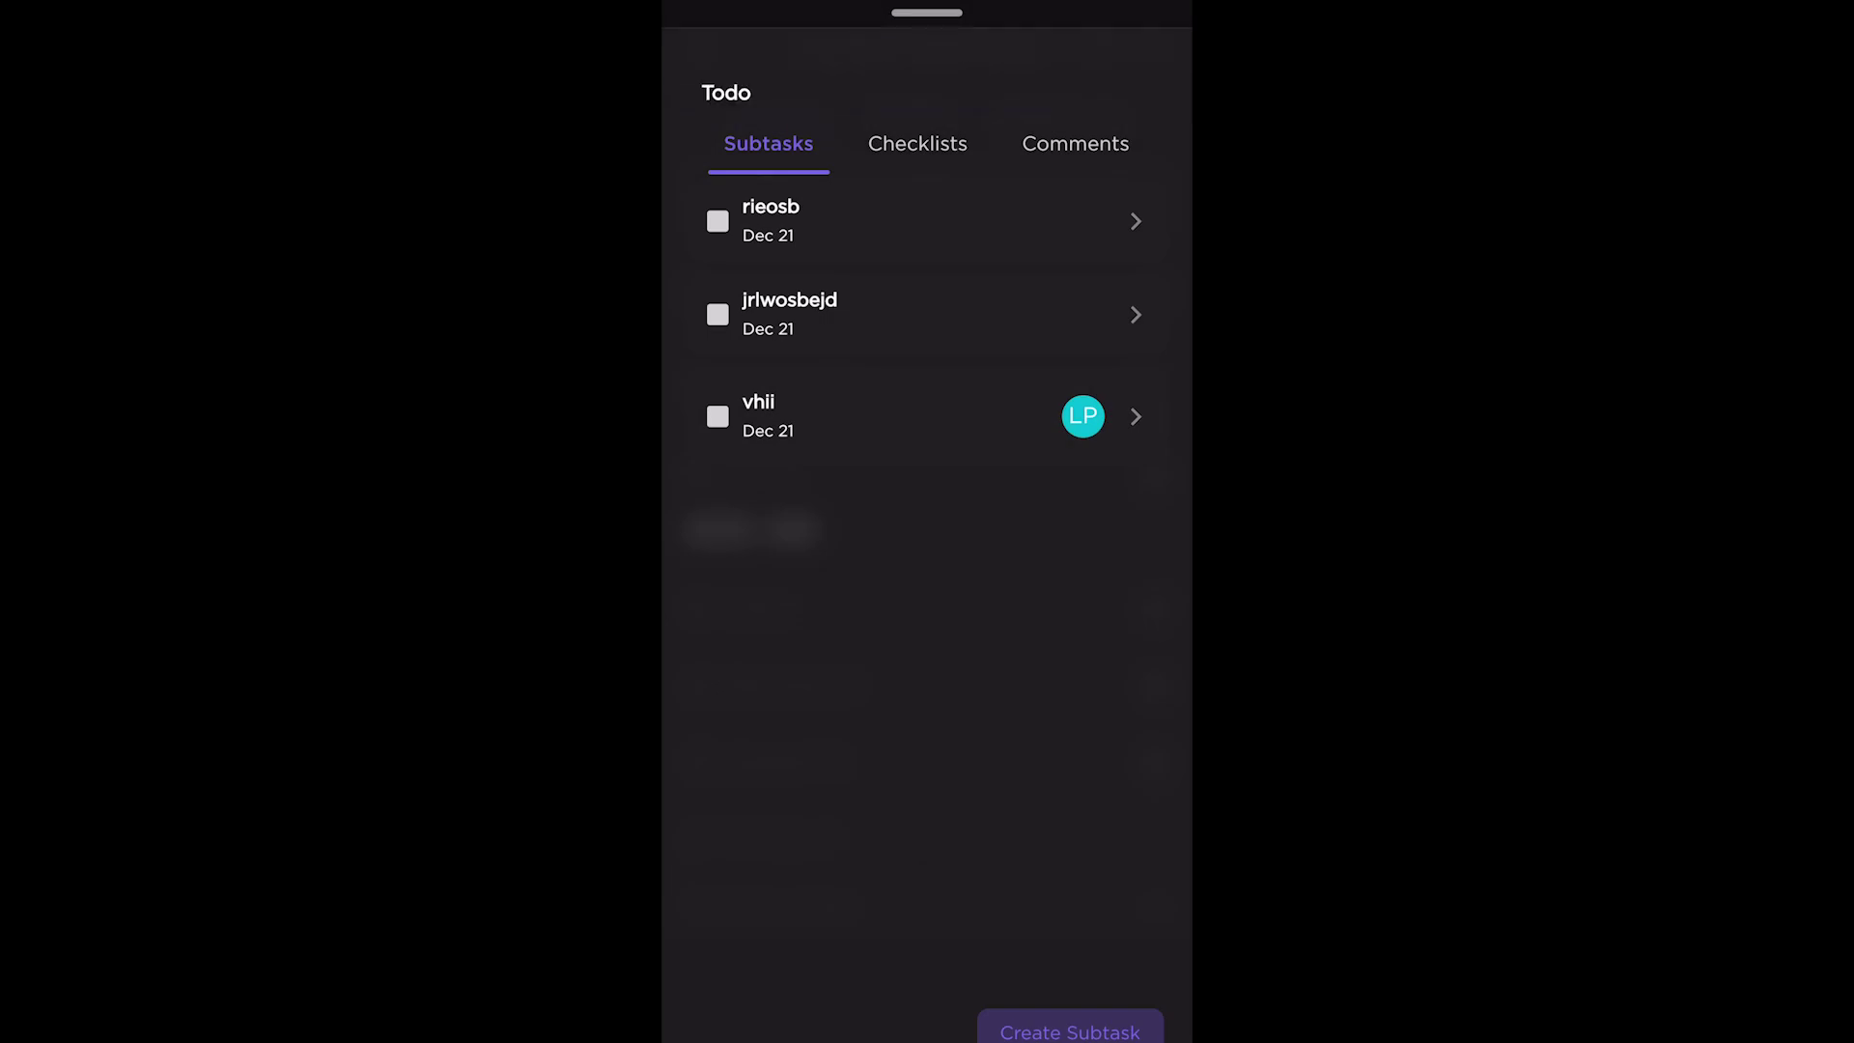
left_click(869, 415)
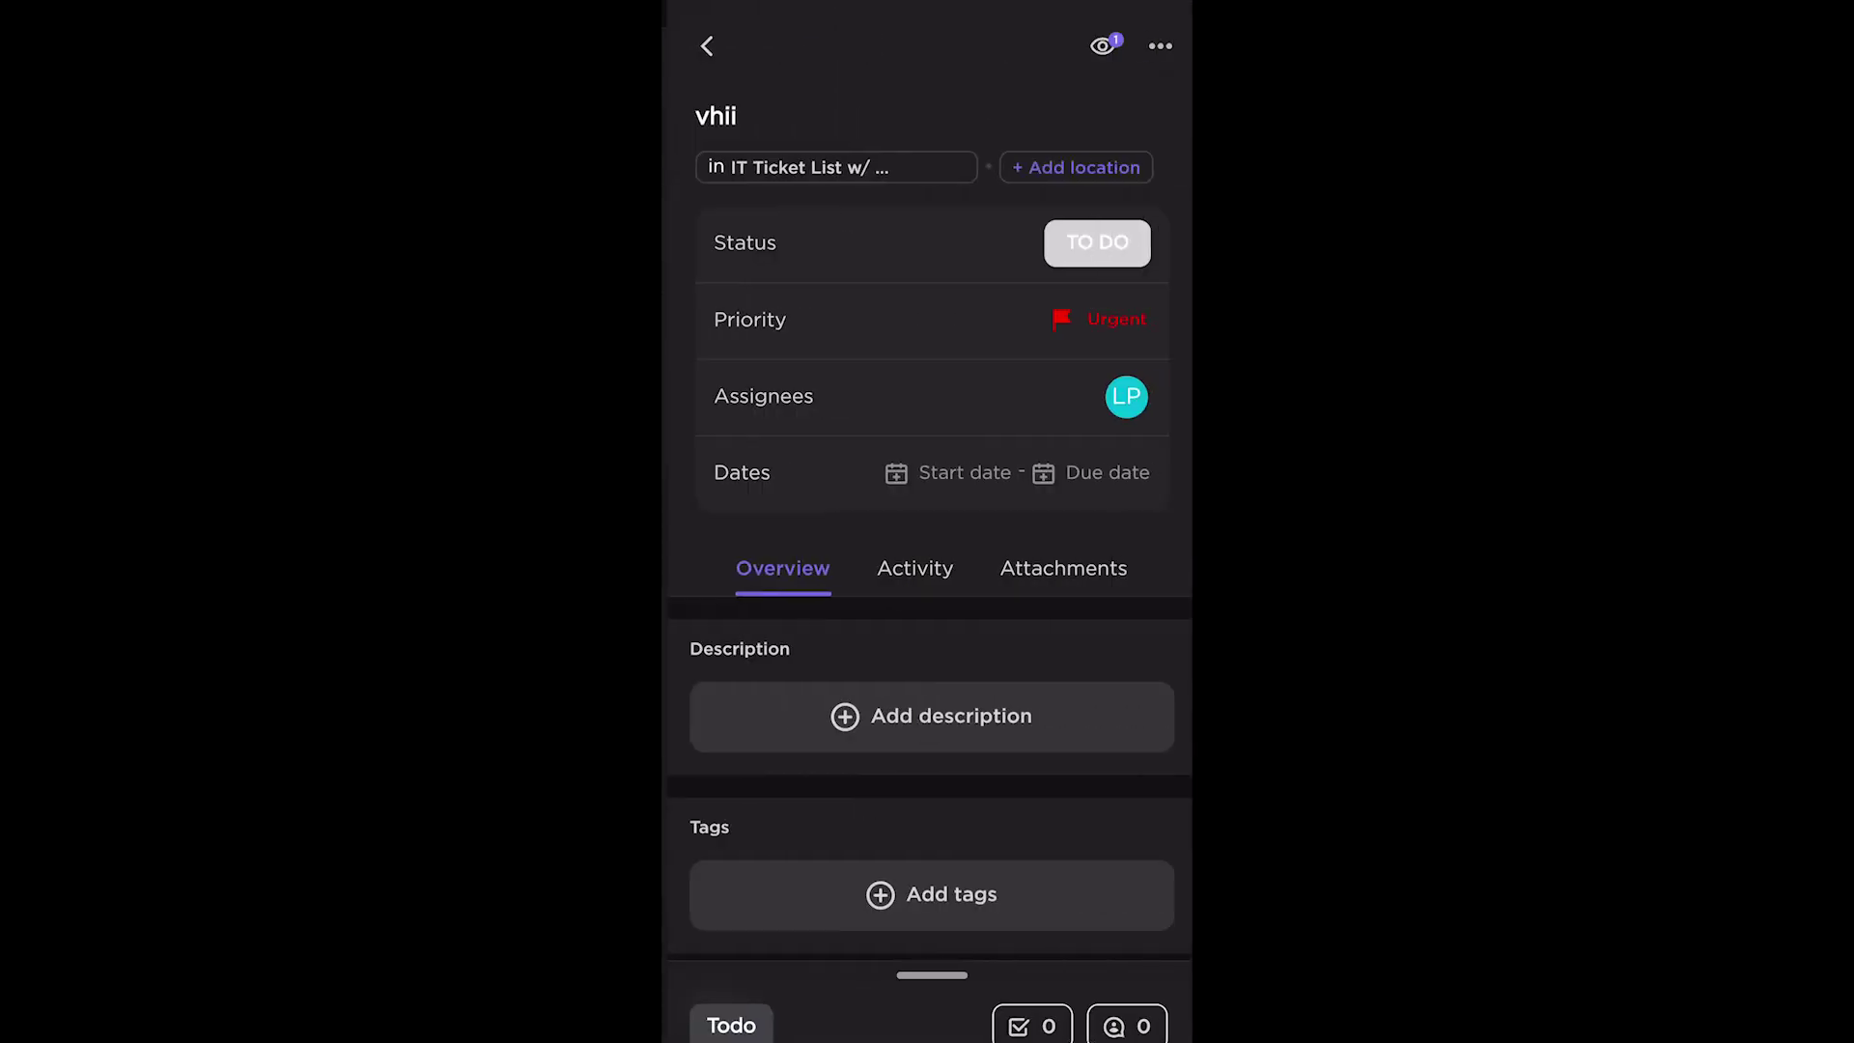
mouse_move(926, 974)
left_mouse_down()
mouse_move(927, 15)
mouse_move(927, 975)
left_mouse_up()
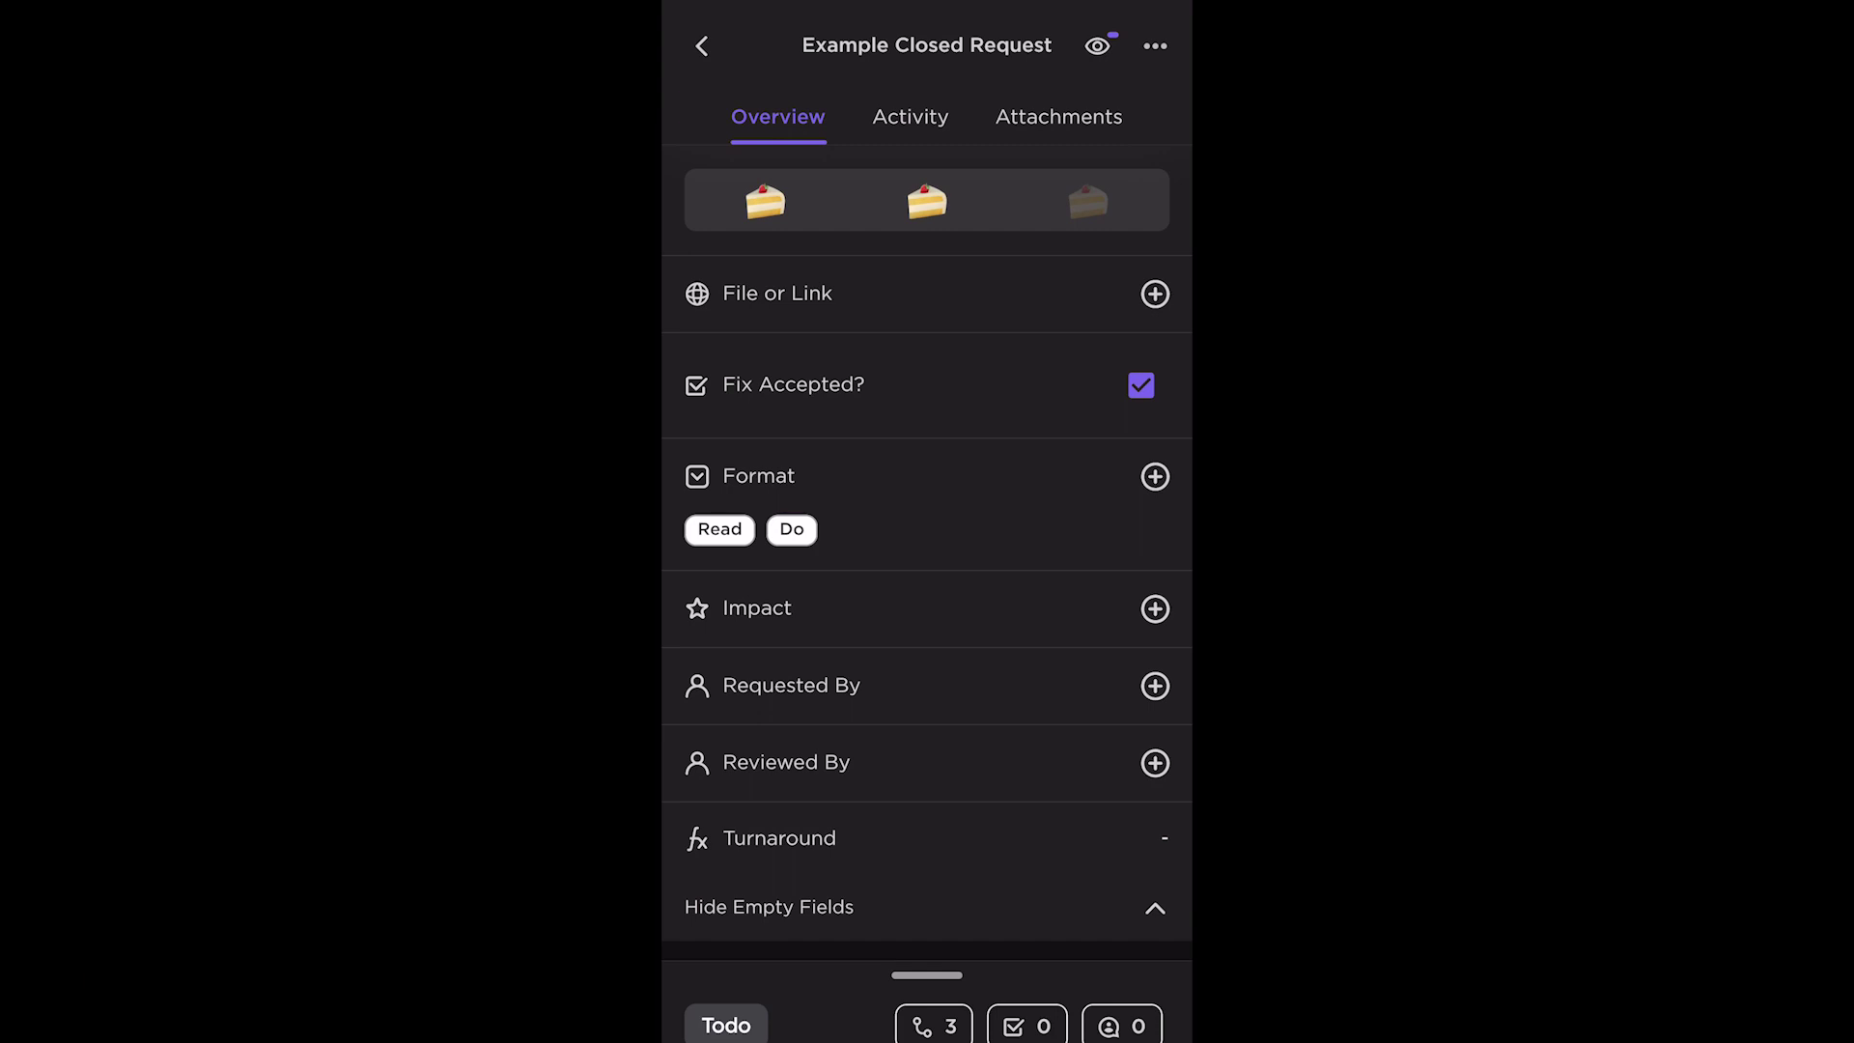
left_click_drag(927, 974, 927, 15)
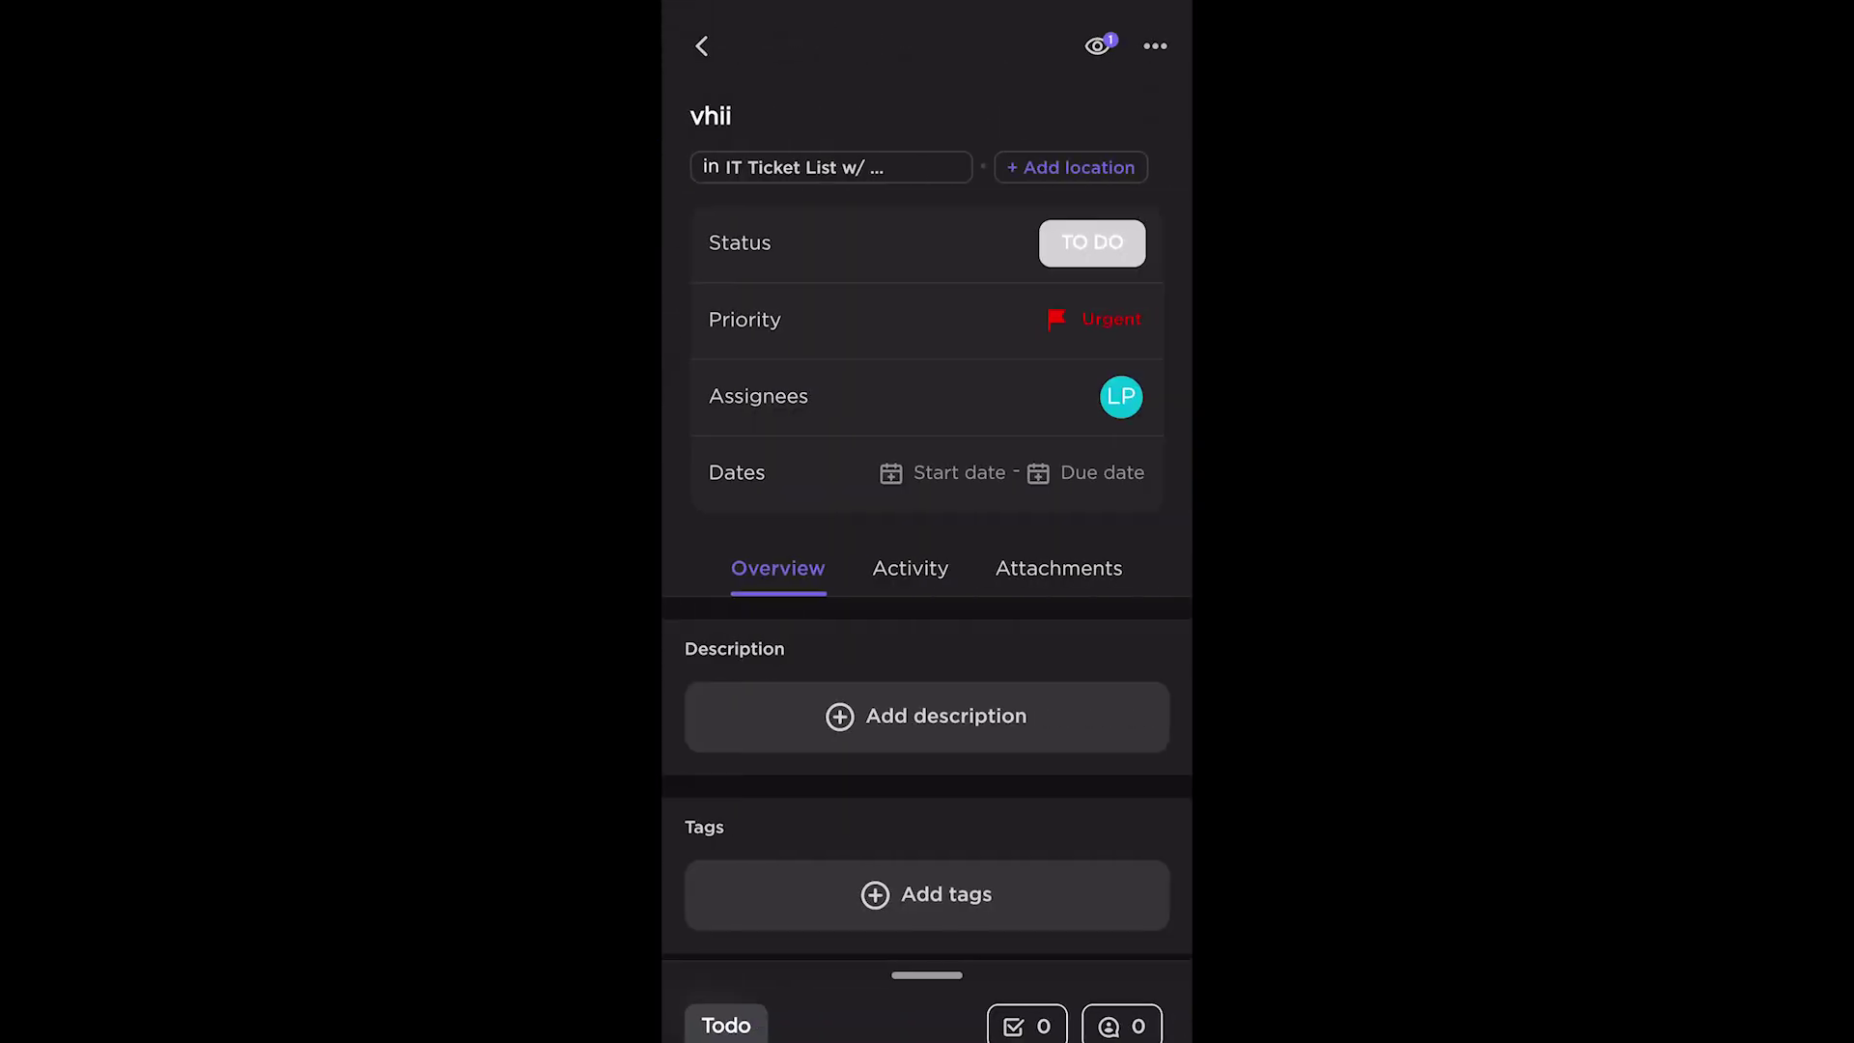
scroll(927, 652, "down", 3)
scroll(927, 580, "up", 2)
mouse_move(927, 975)
left_mouse_down()
mouse_move(927, 13)
mouse_move(927, 975)
left_mouse_up()
Back out to Explore, open Ideas List and view the This is an idea task, then return
left_click(701, 45)
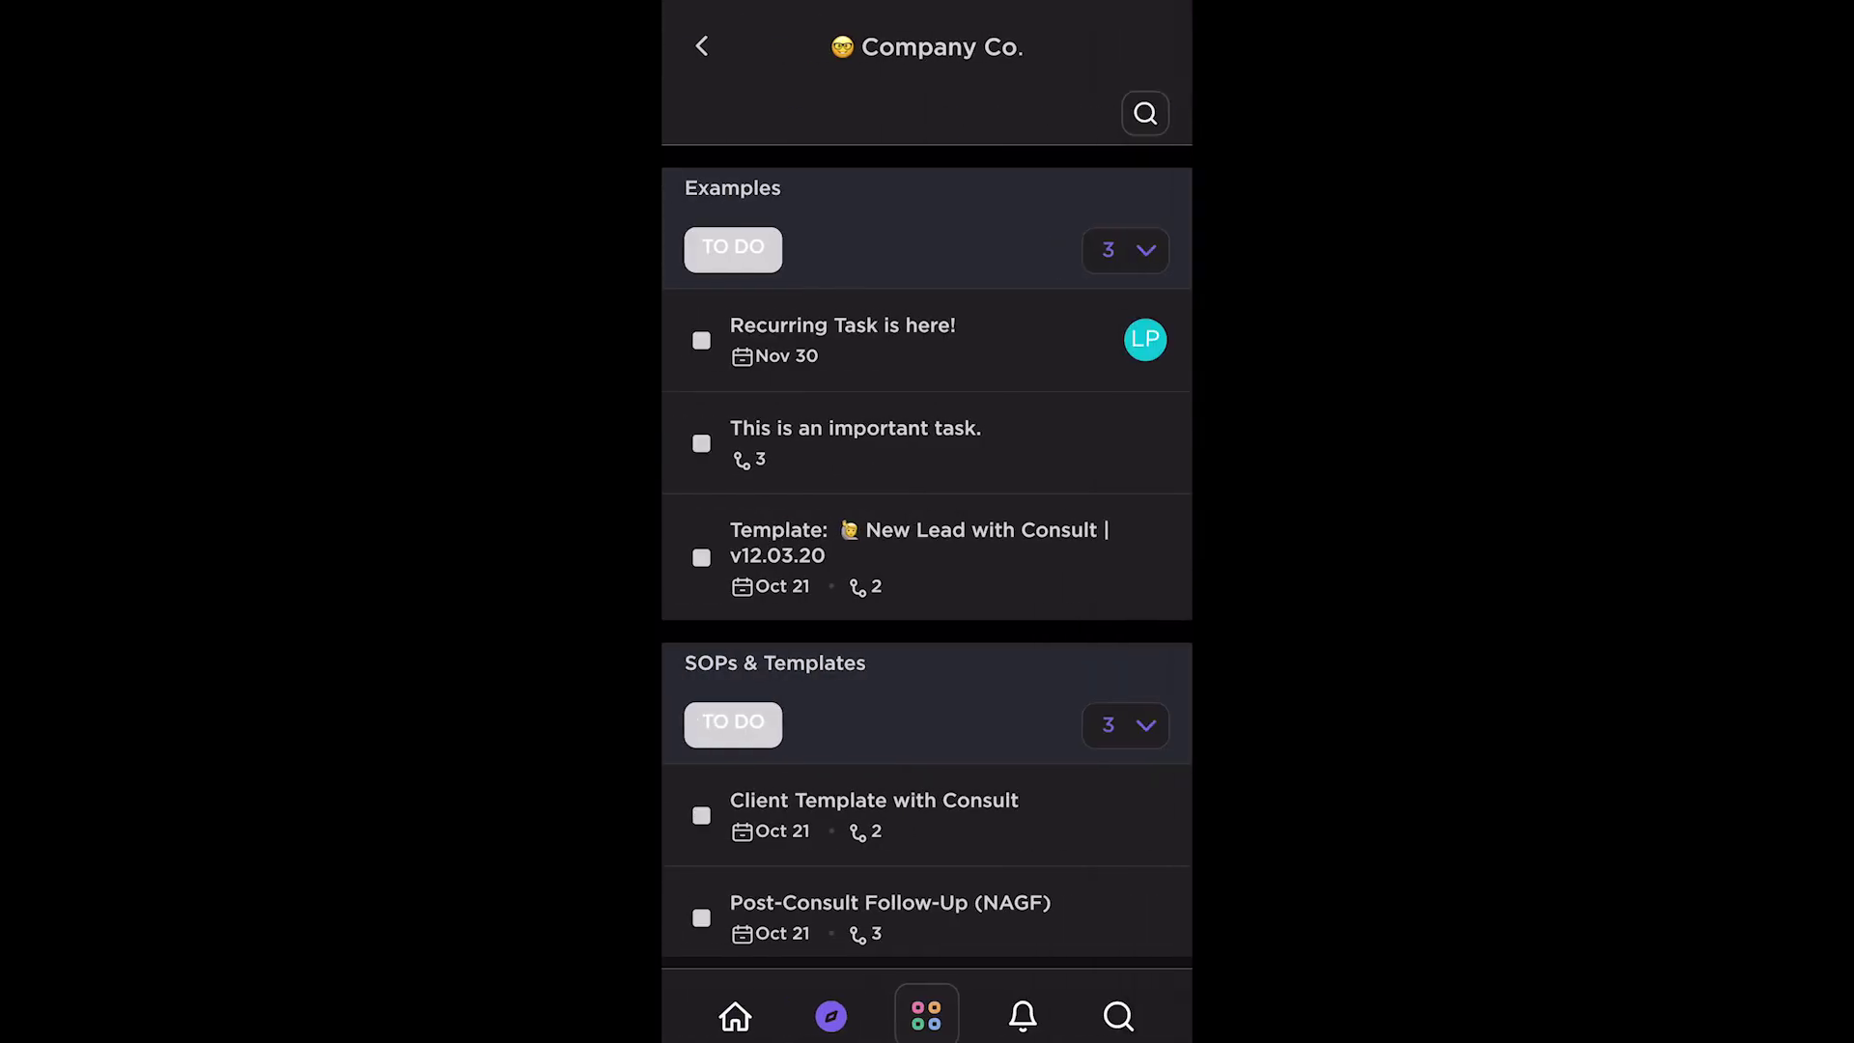
left_click(700, 44)
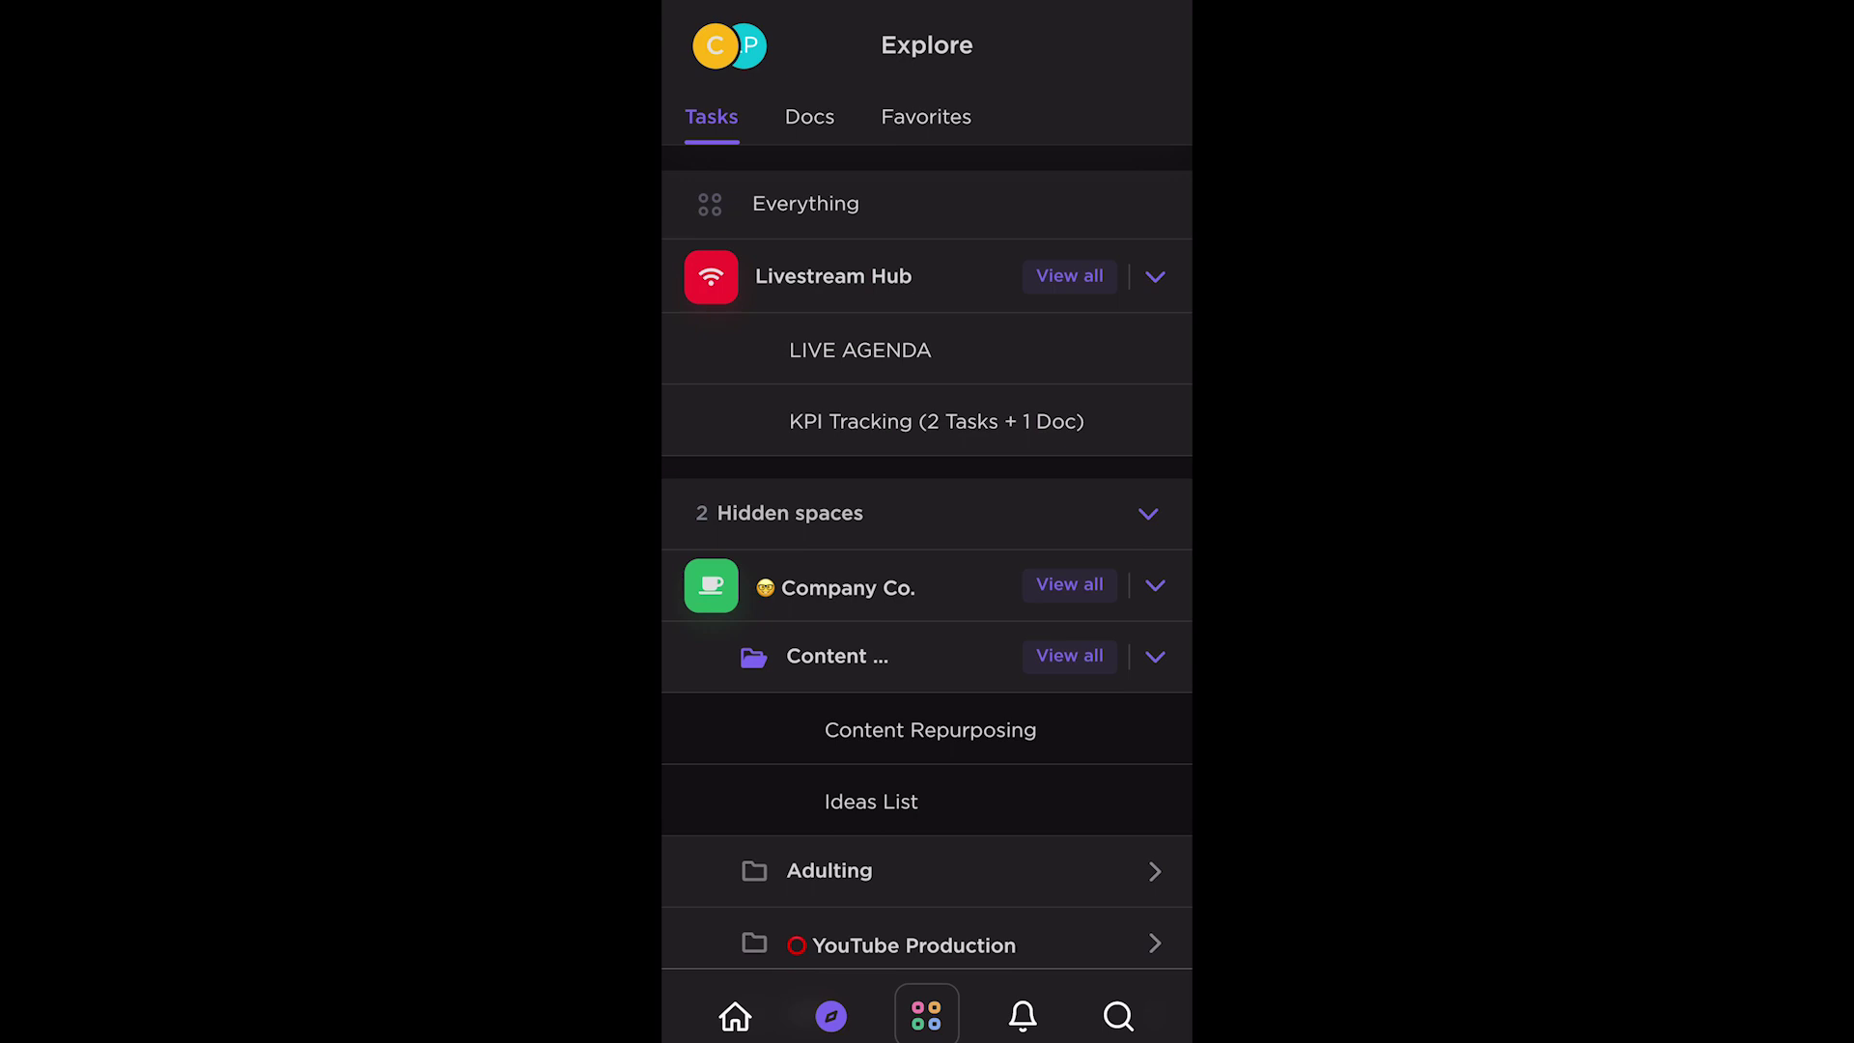
left_click(871, 802)
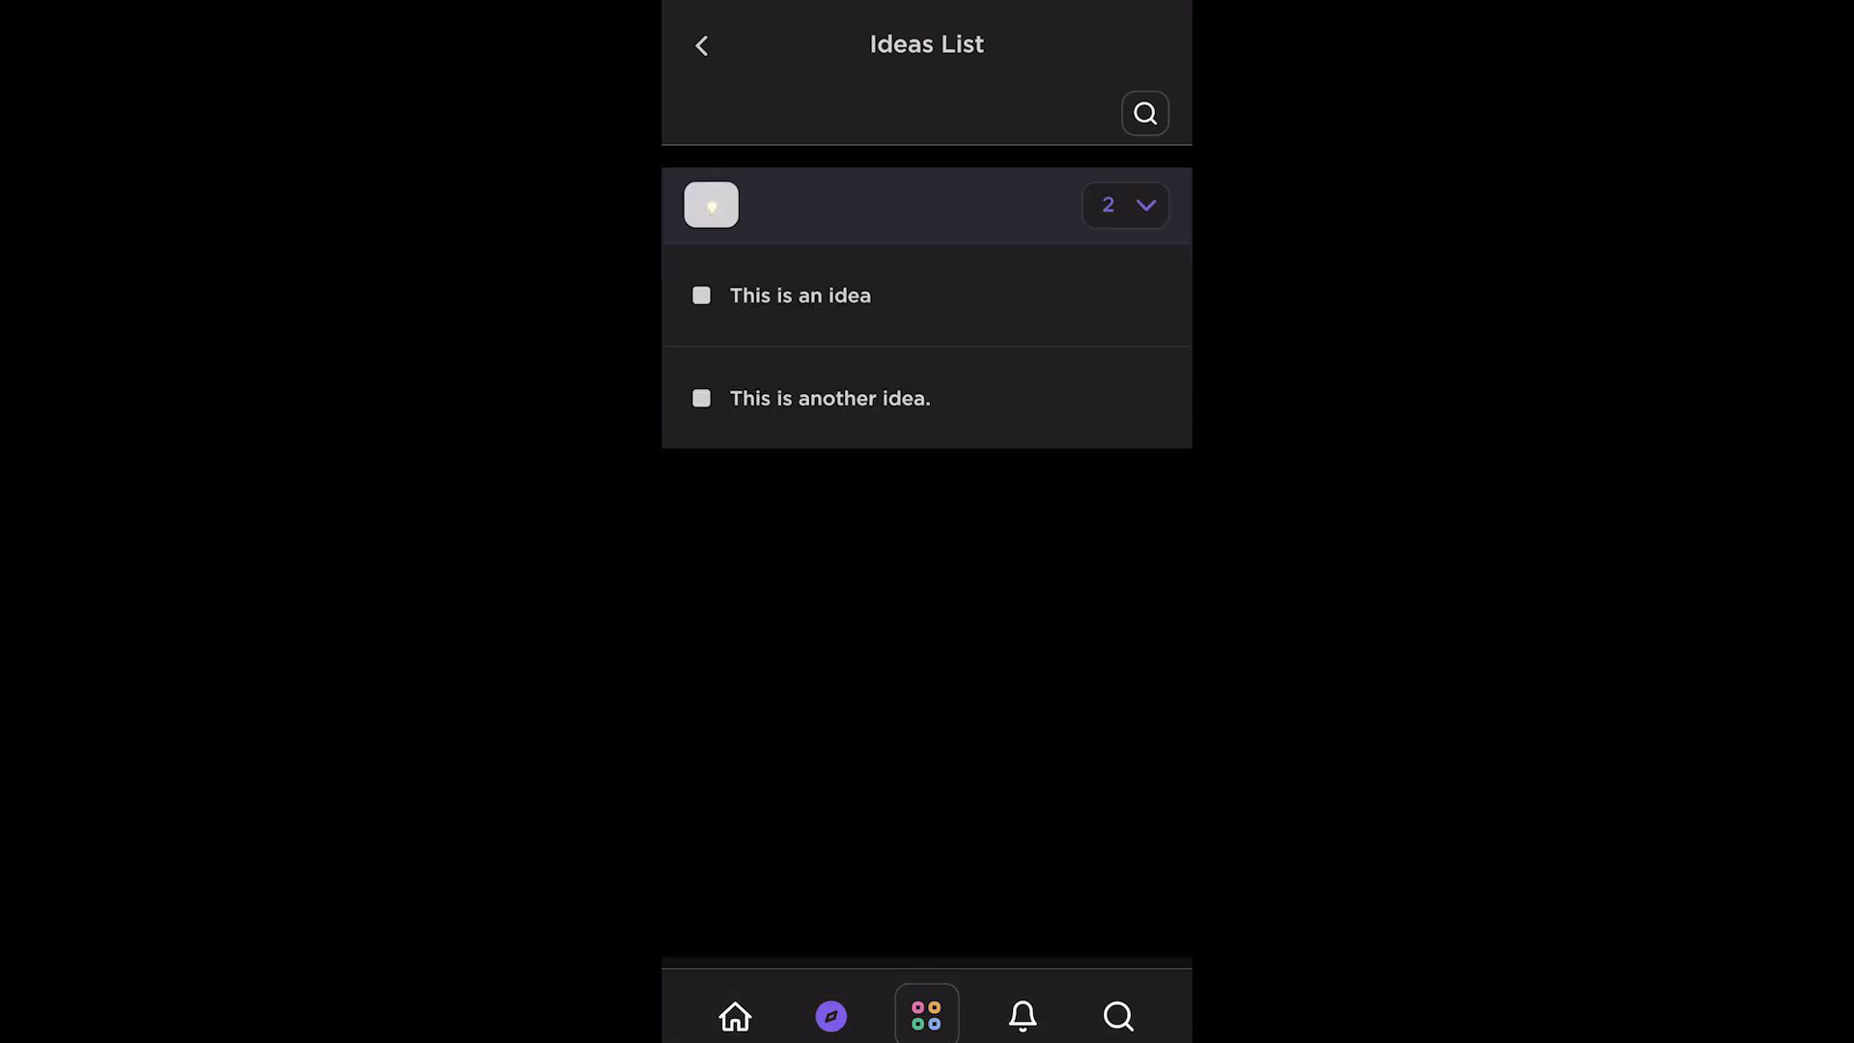
left_click(801, 295)
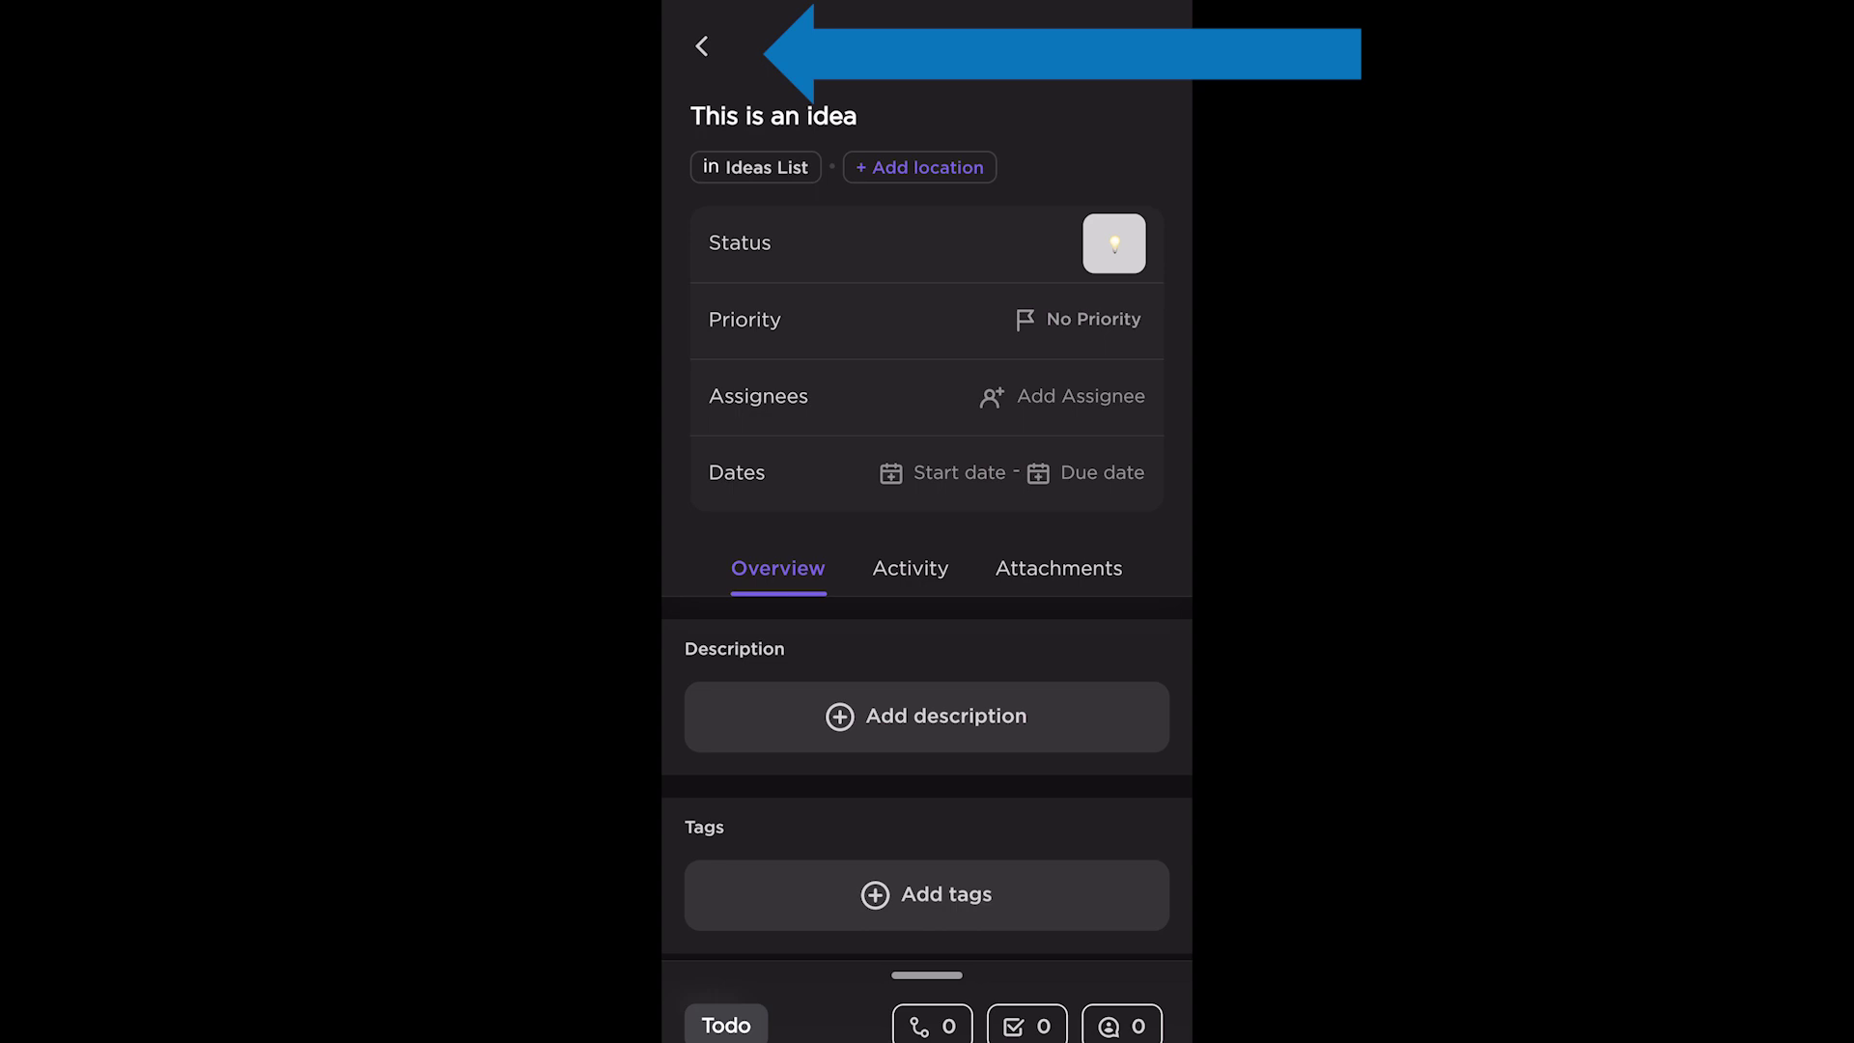
left_click(701, 48)
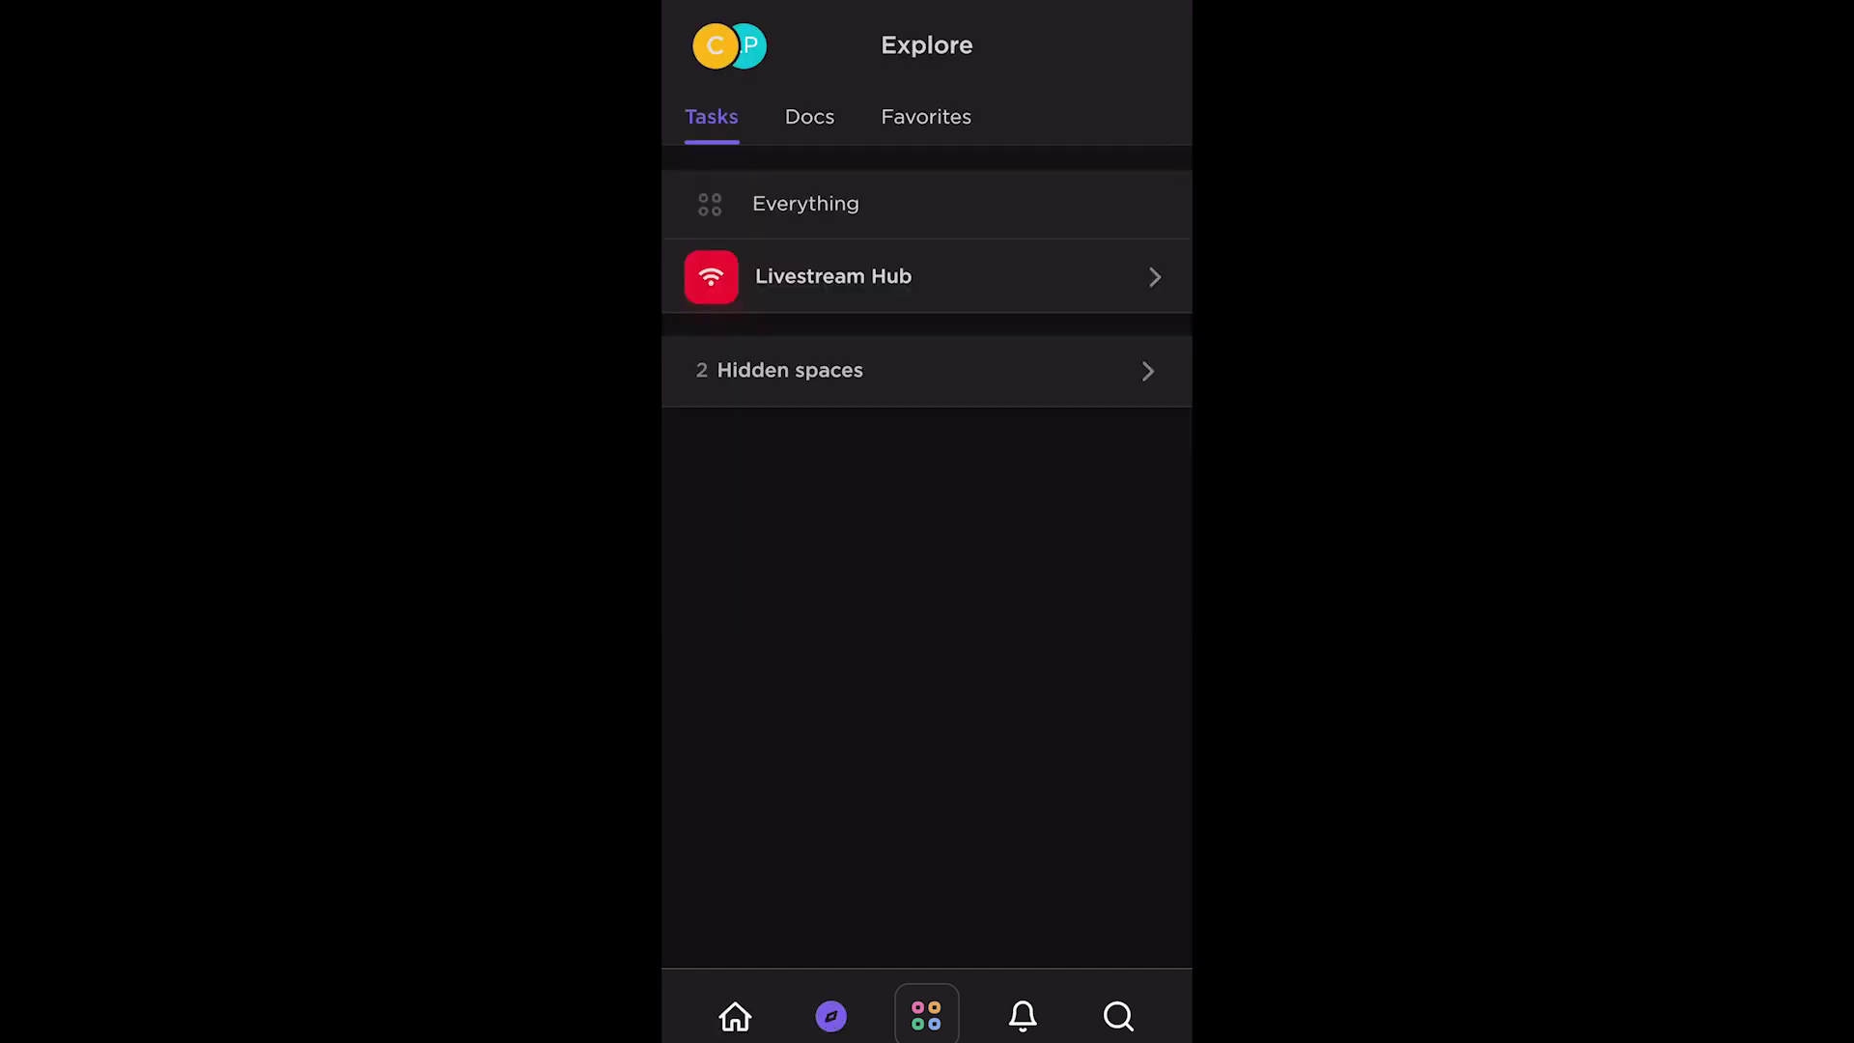
Expand Livestream Hub, open the KPI Tracking list and briefly open one of its tasks
left_click(1154, 276)
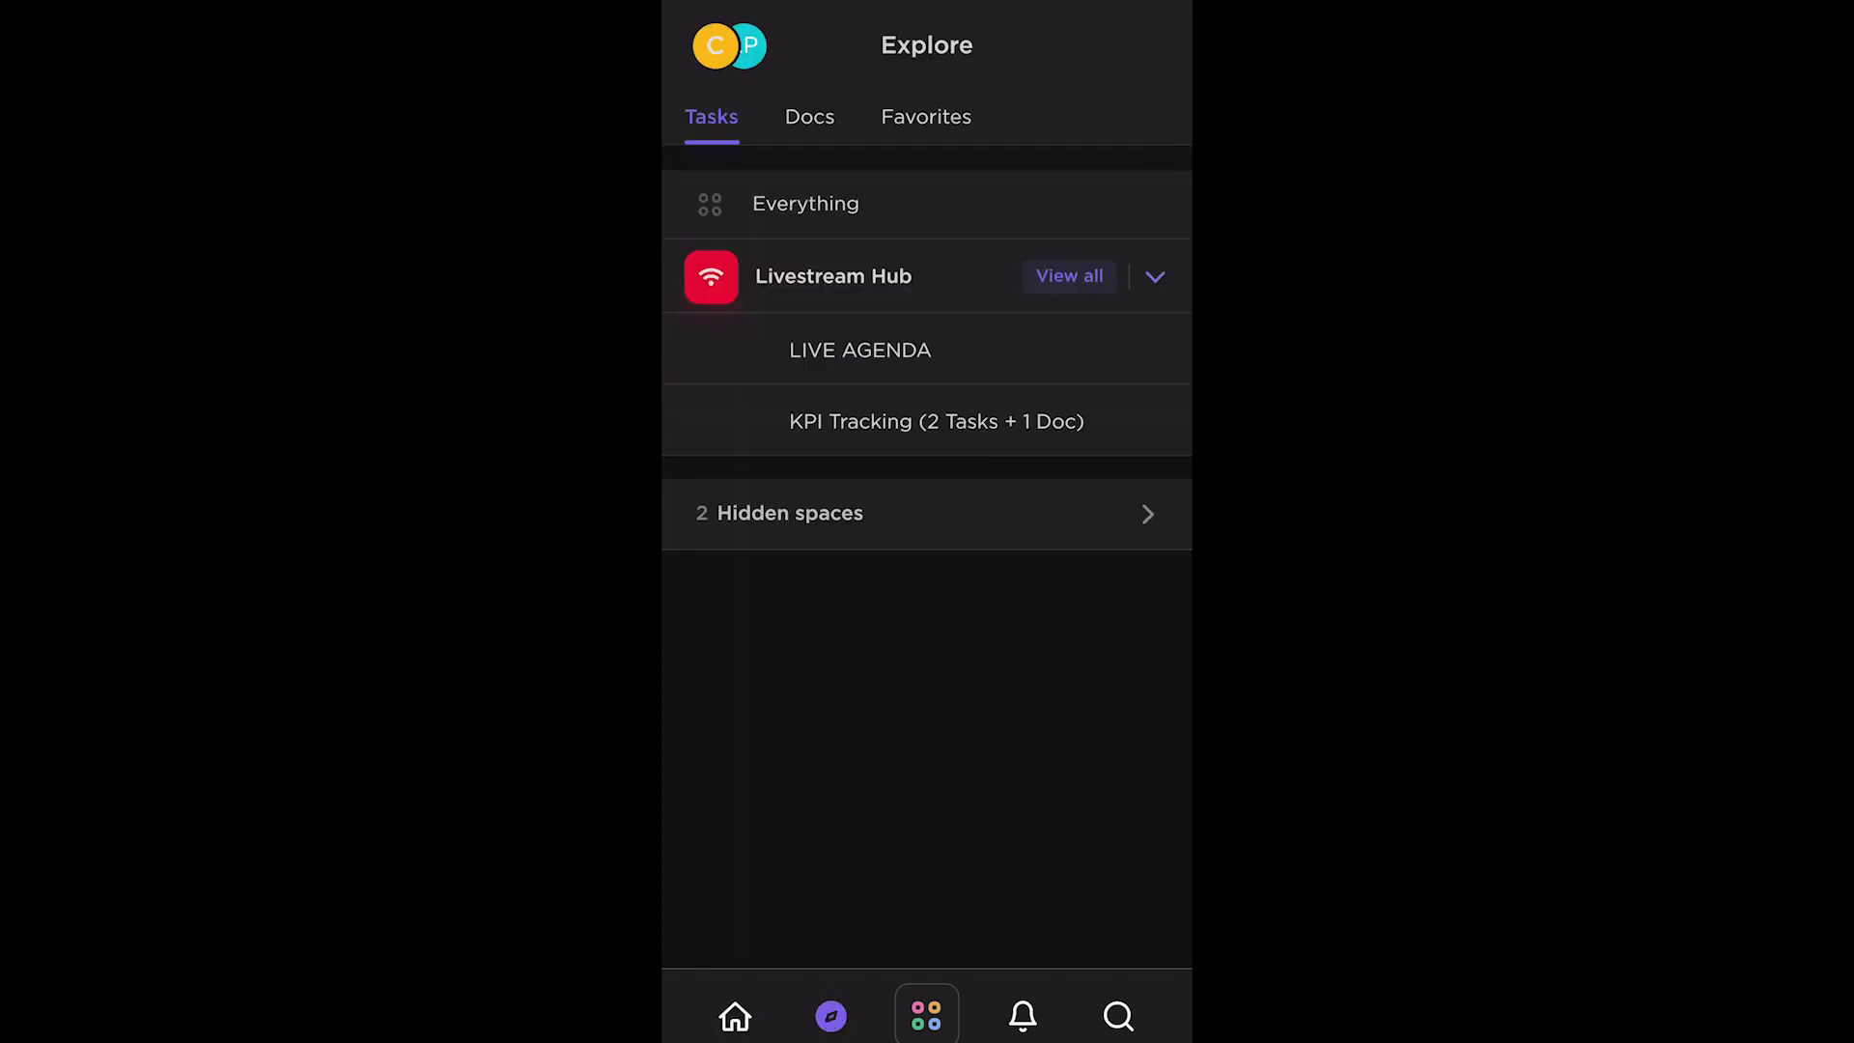
left_click(935, 420)
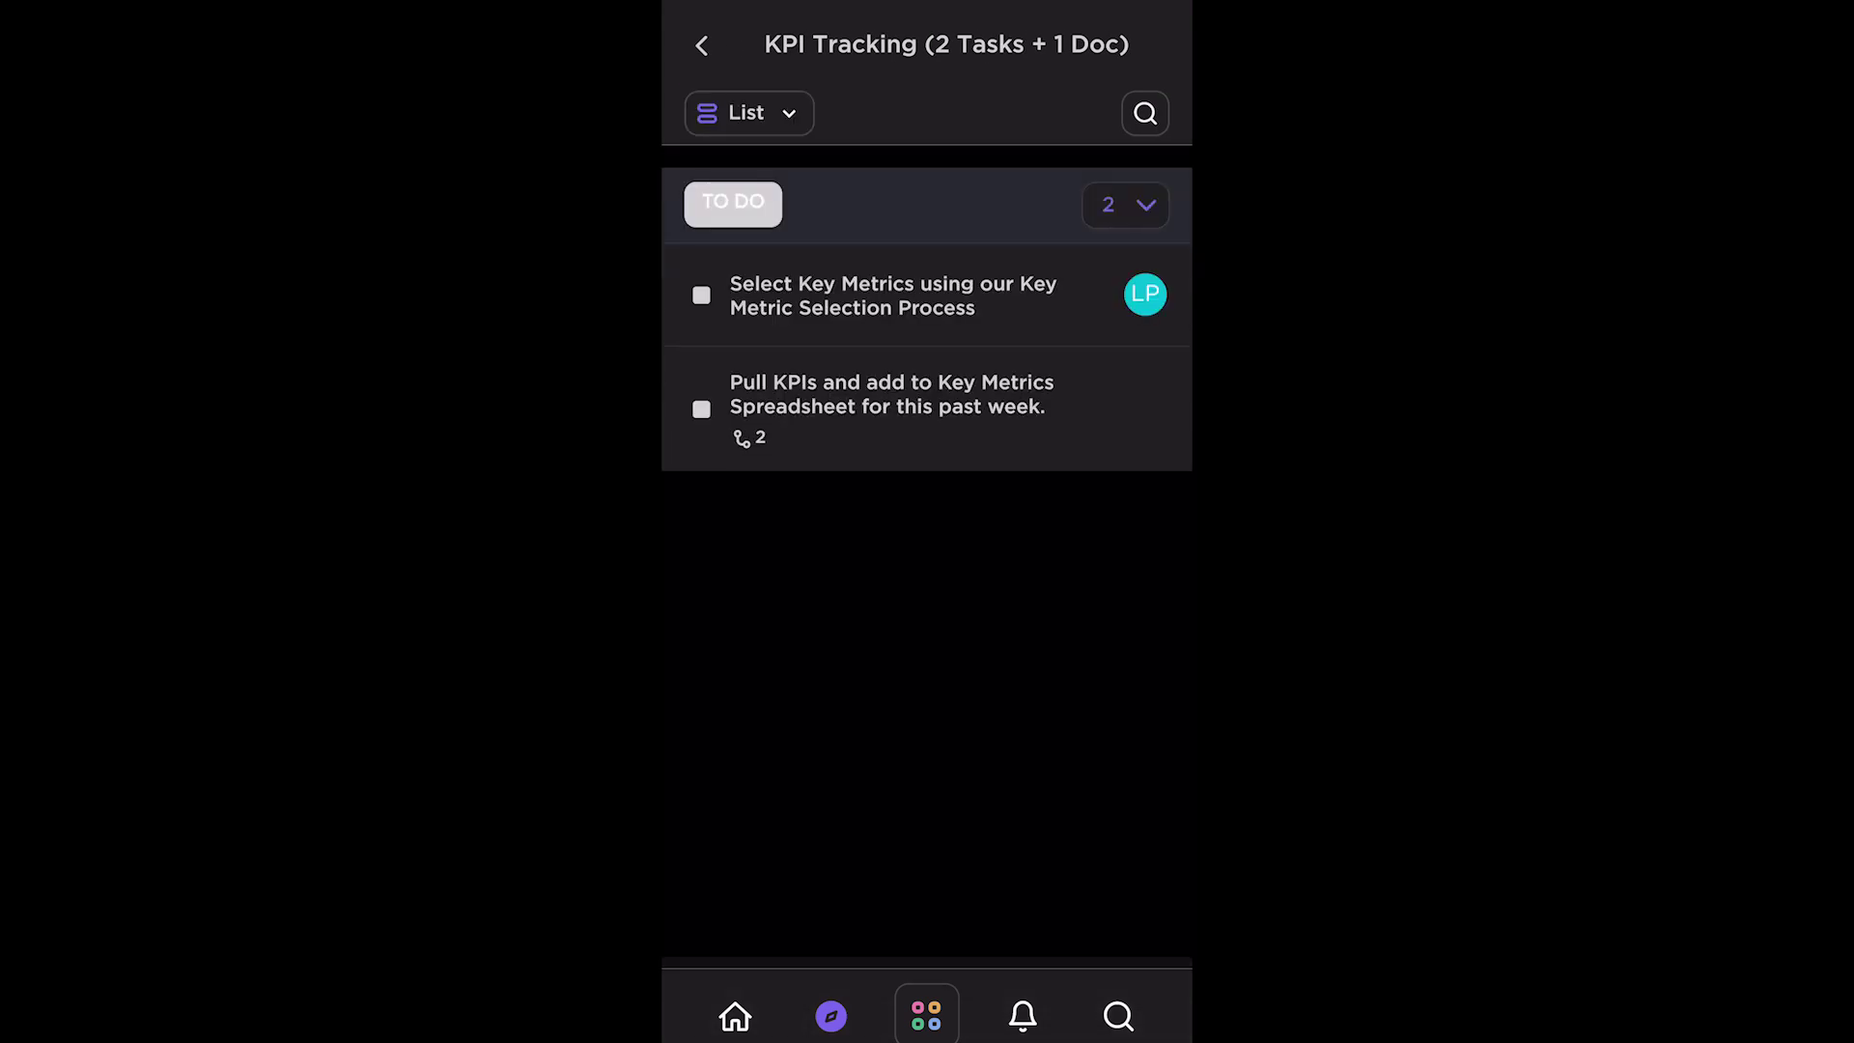
left_click(869, 296)
left_click(700, 45)
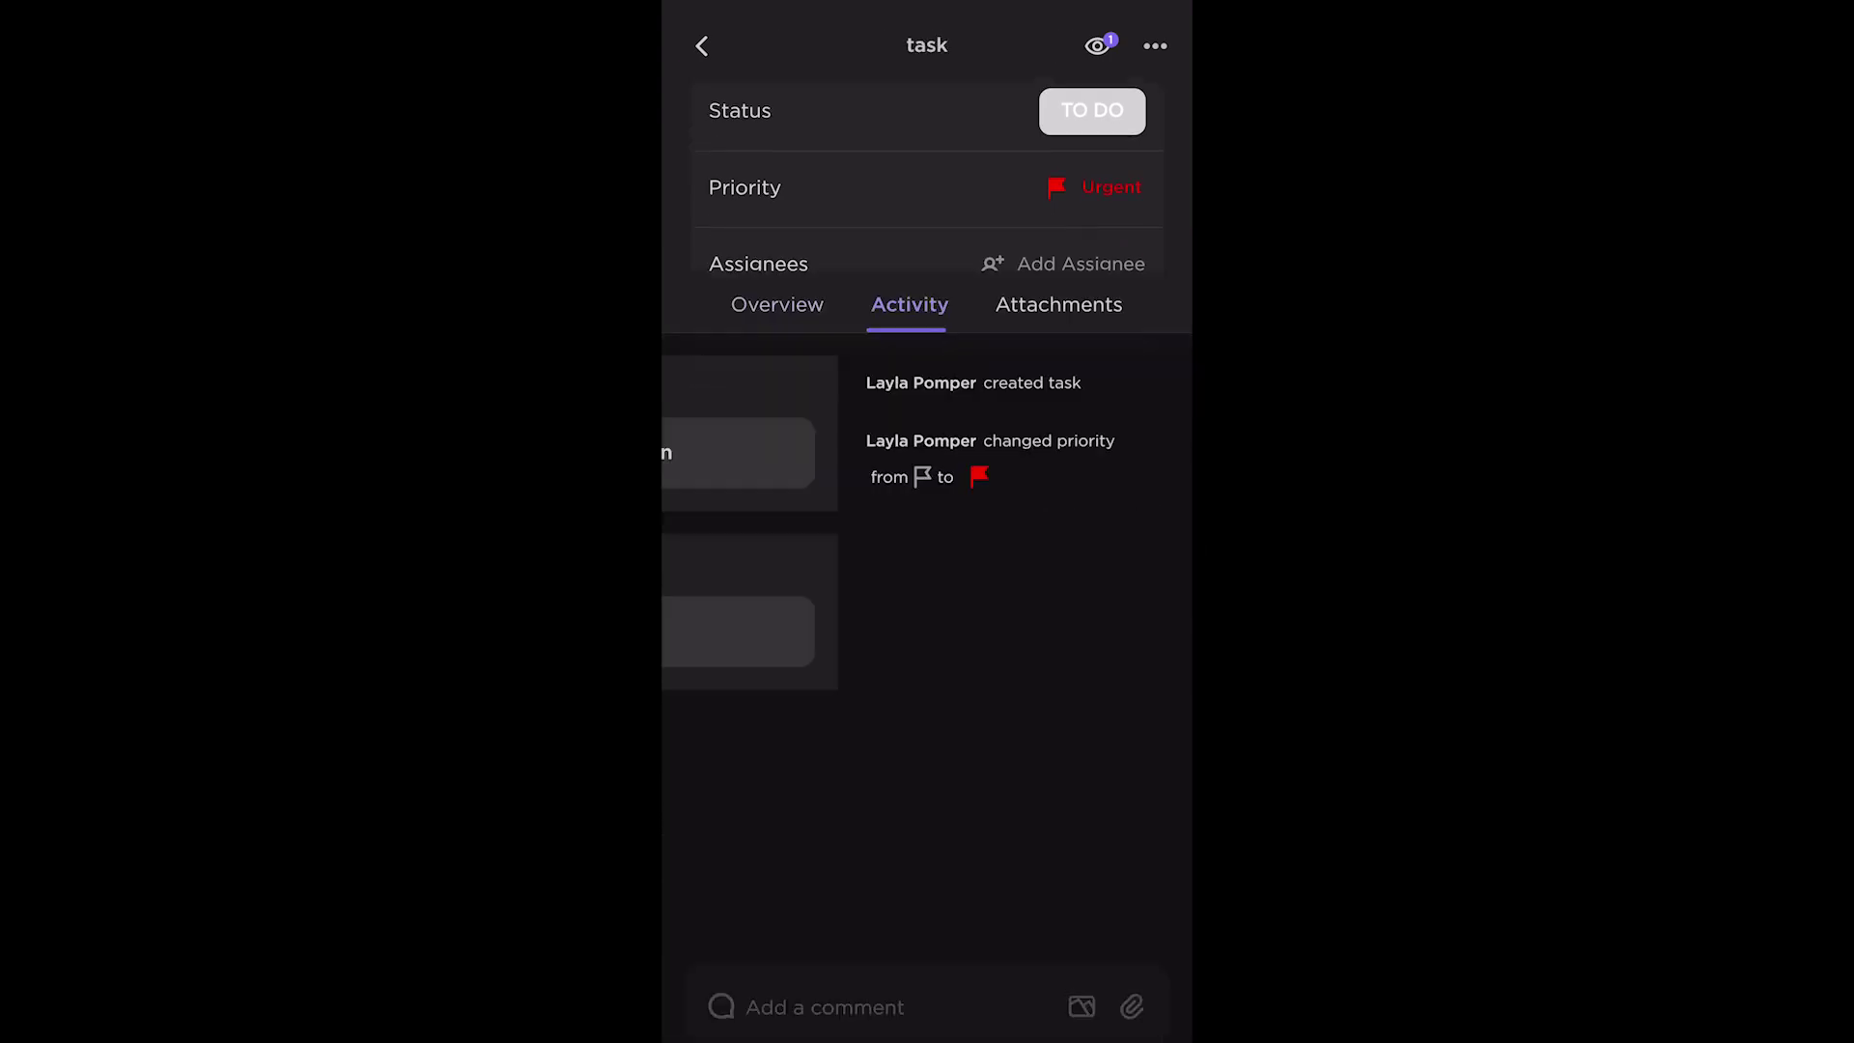
Check the task's overview, activity and empty attachments with Upload file options, ending on Activity
left_click(777, 116)
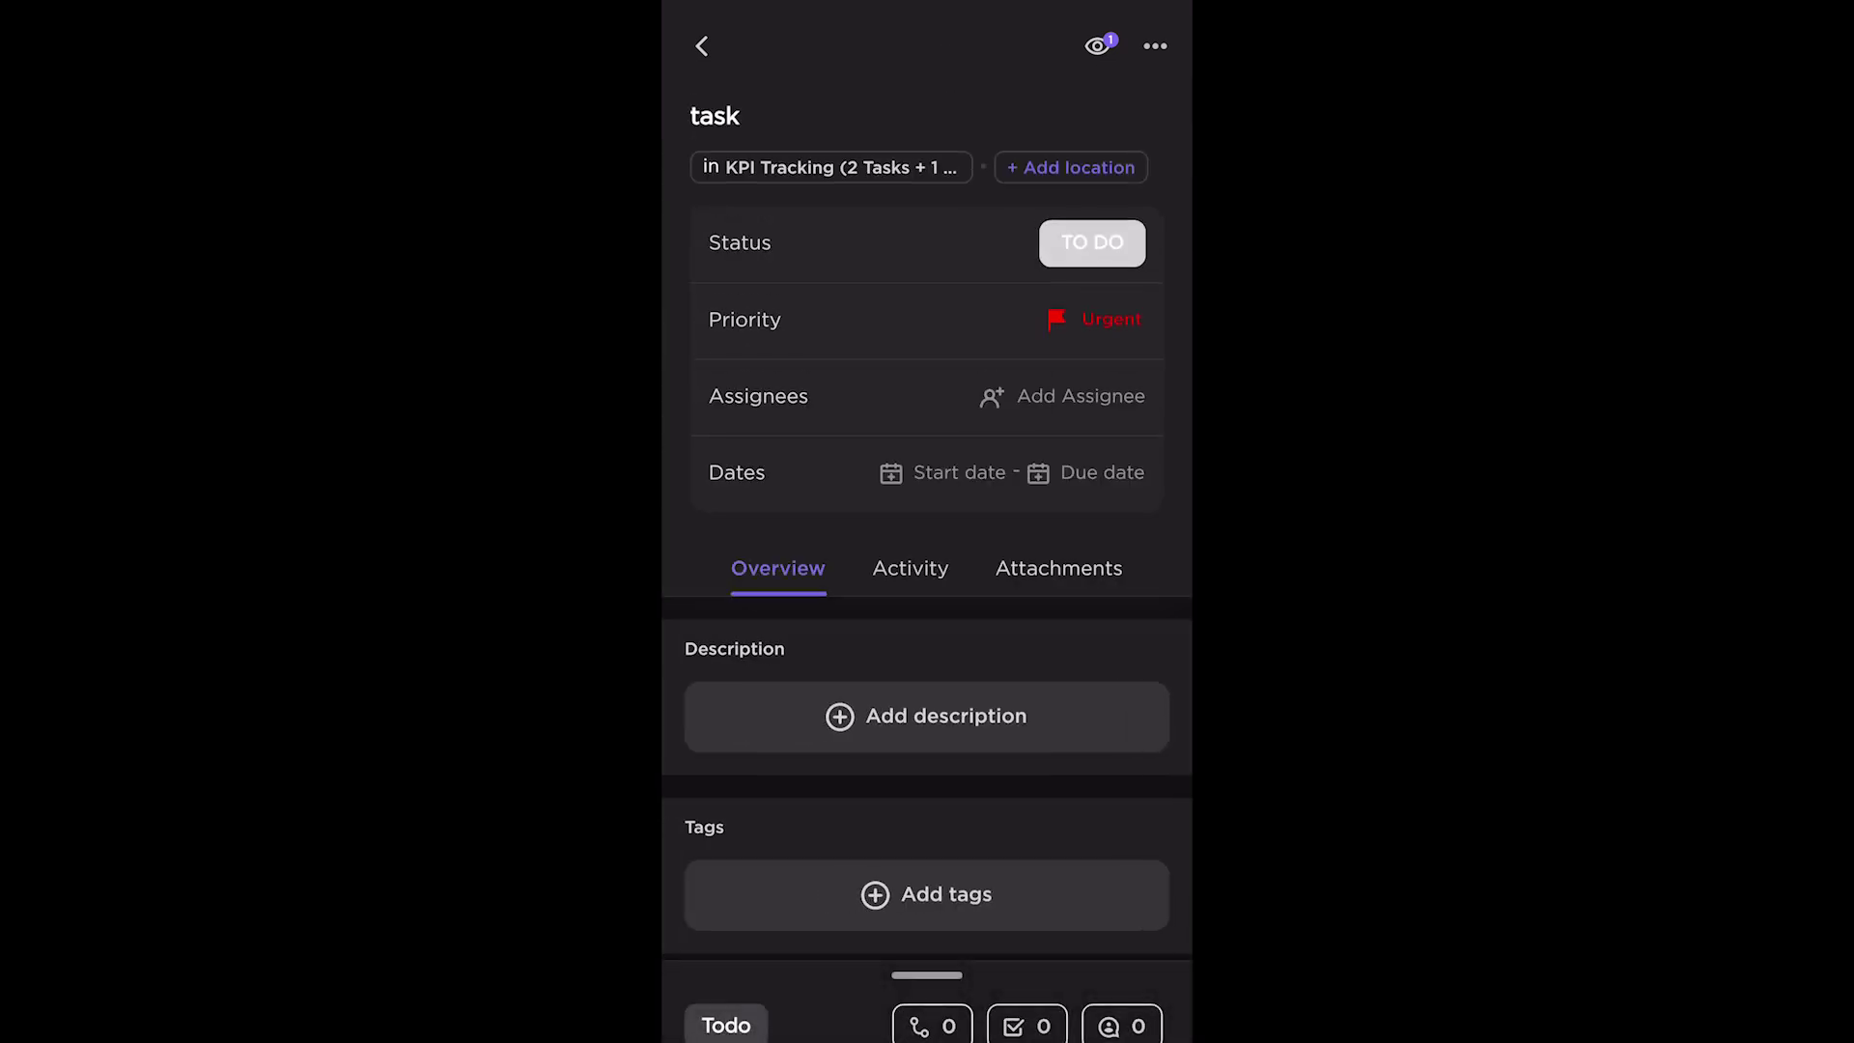
left_click(910, 567)
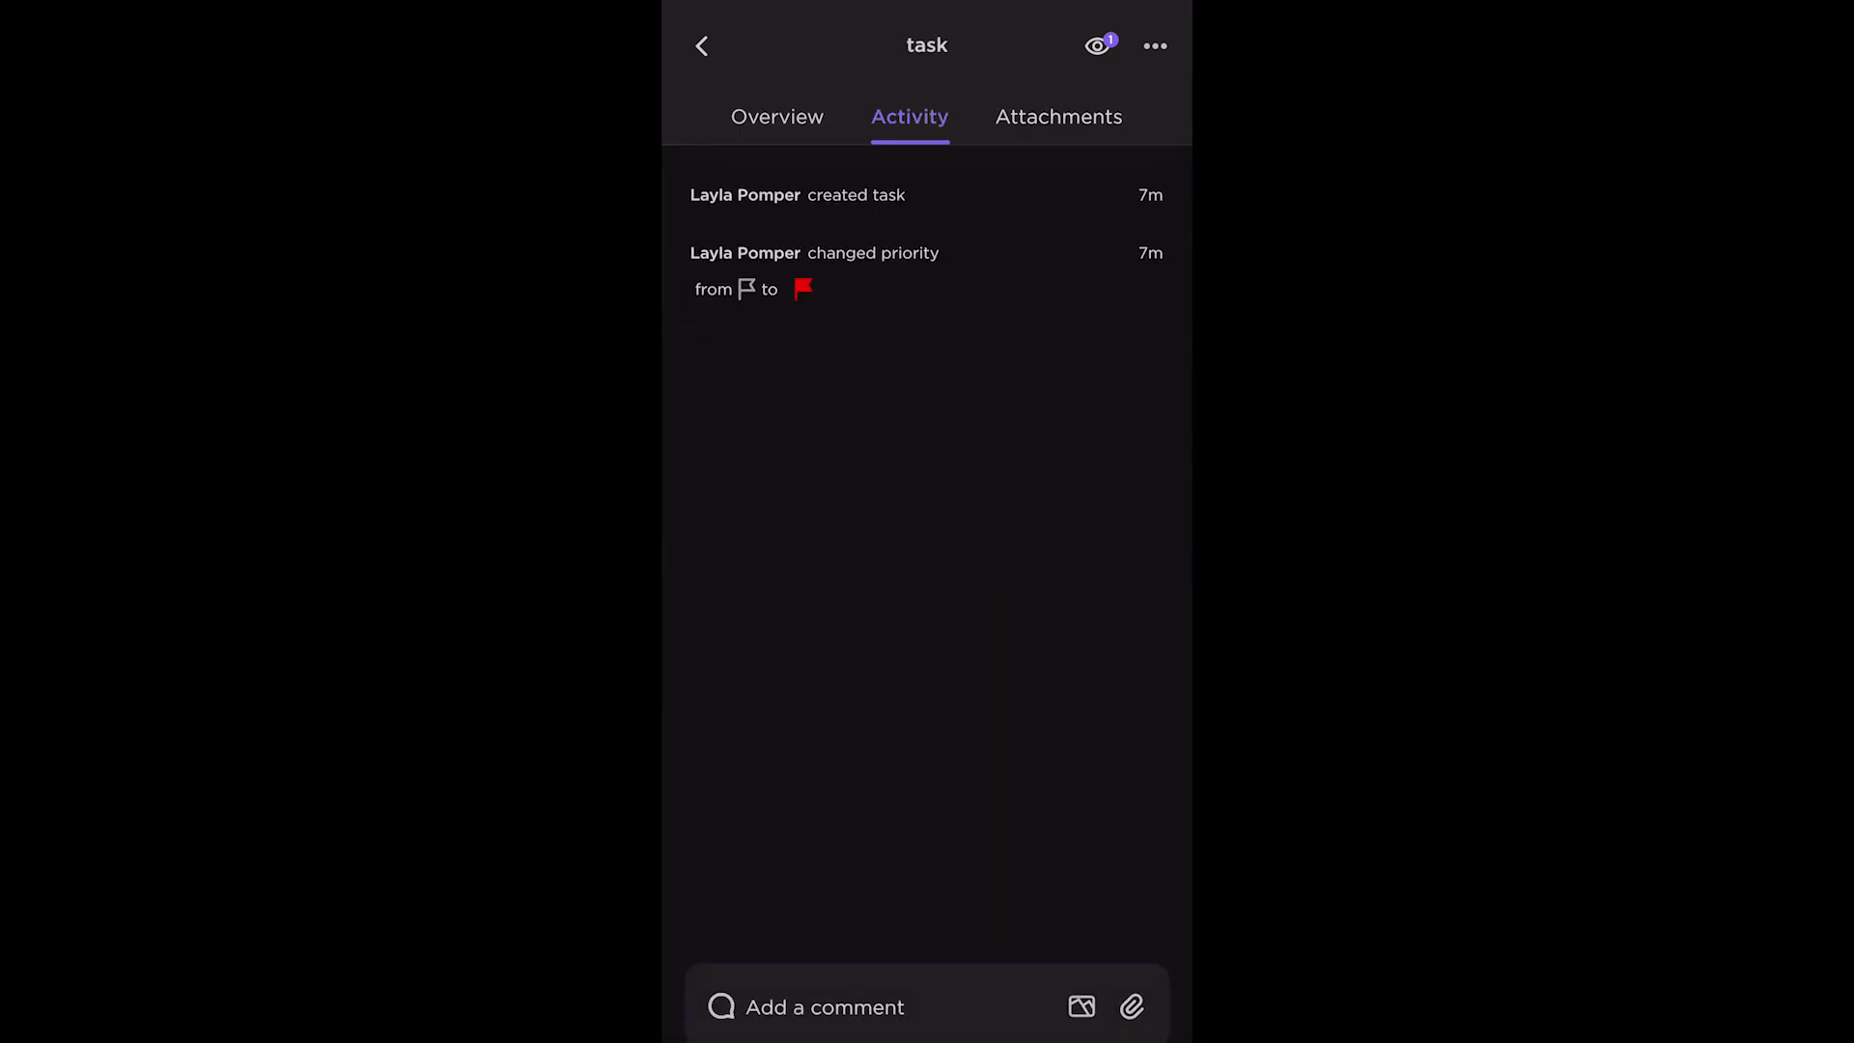
left_click(1057, 115)
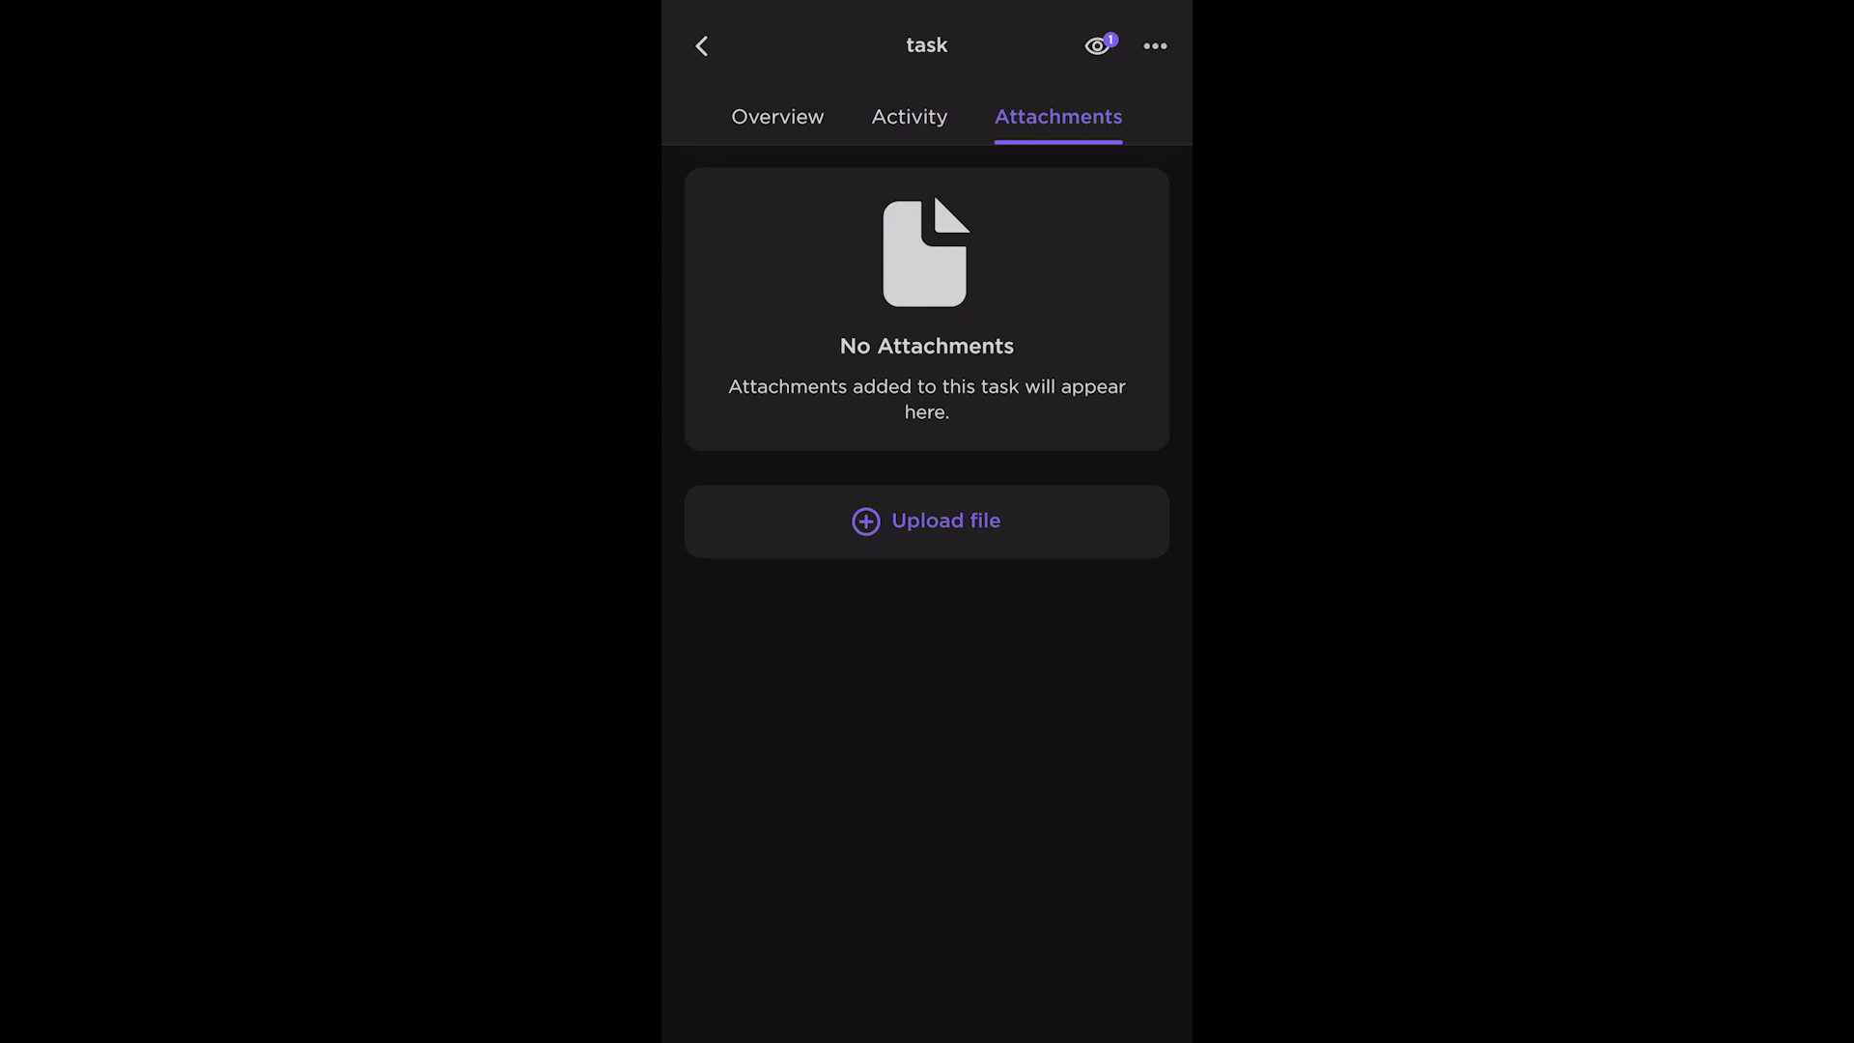
left_click(927, 521)
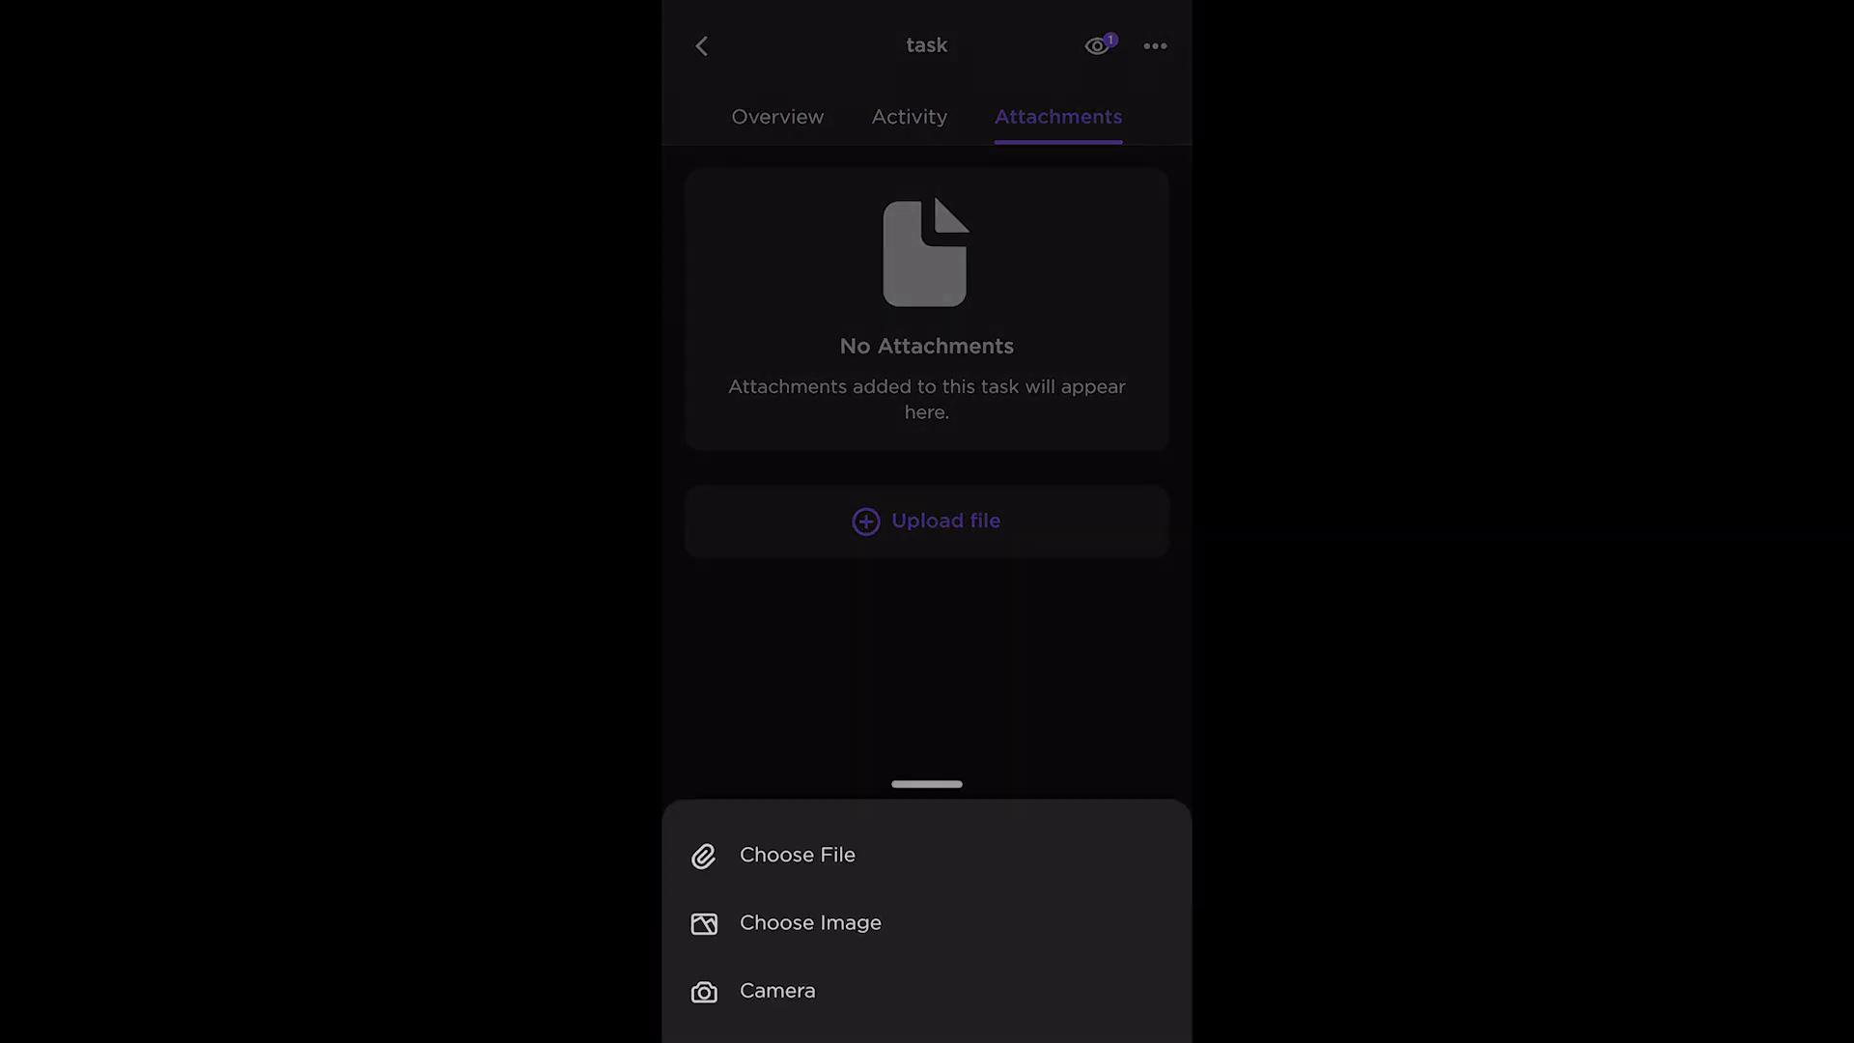
left_click(927, 653)
Write and post a comment on the task, then like it
left_click(910, 116)
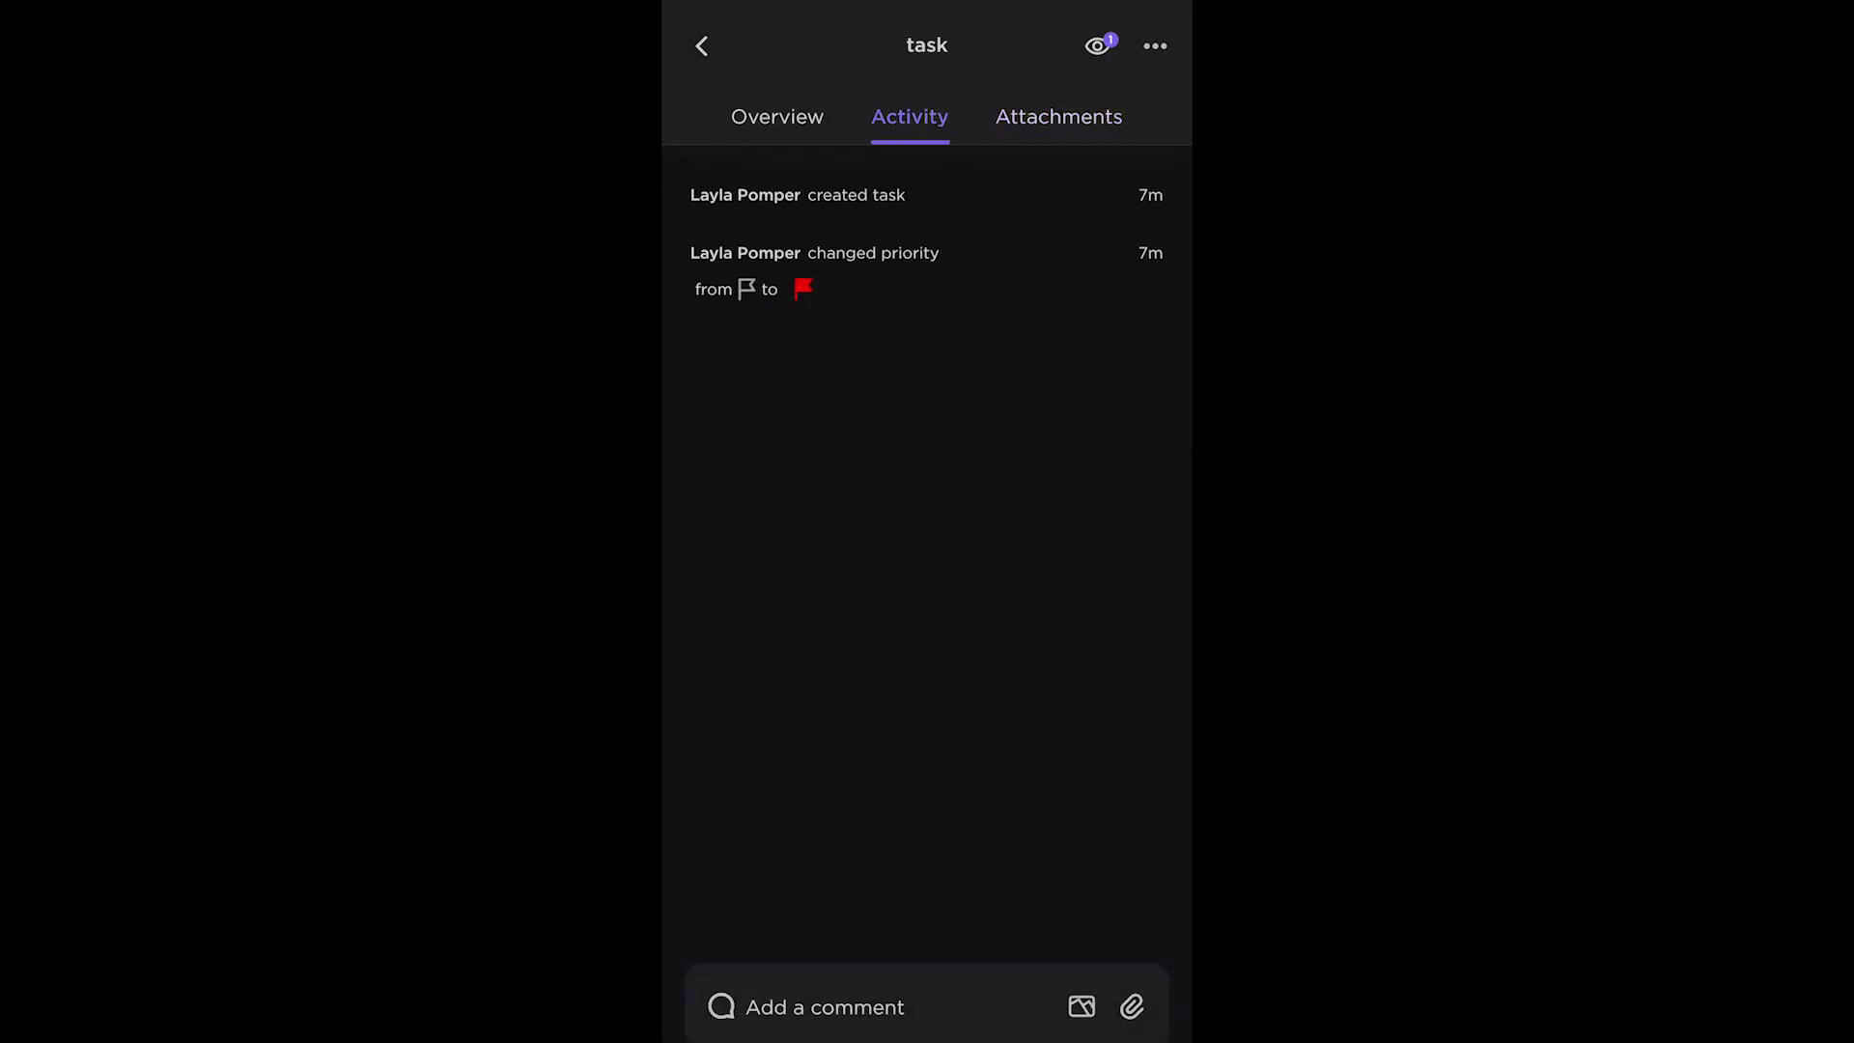
left_click(841, 1005)
type("Gdcbhdd")
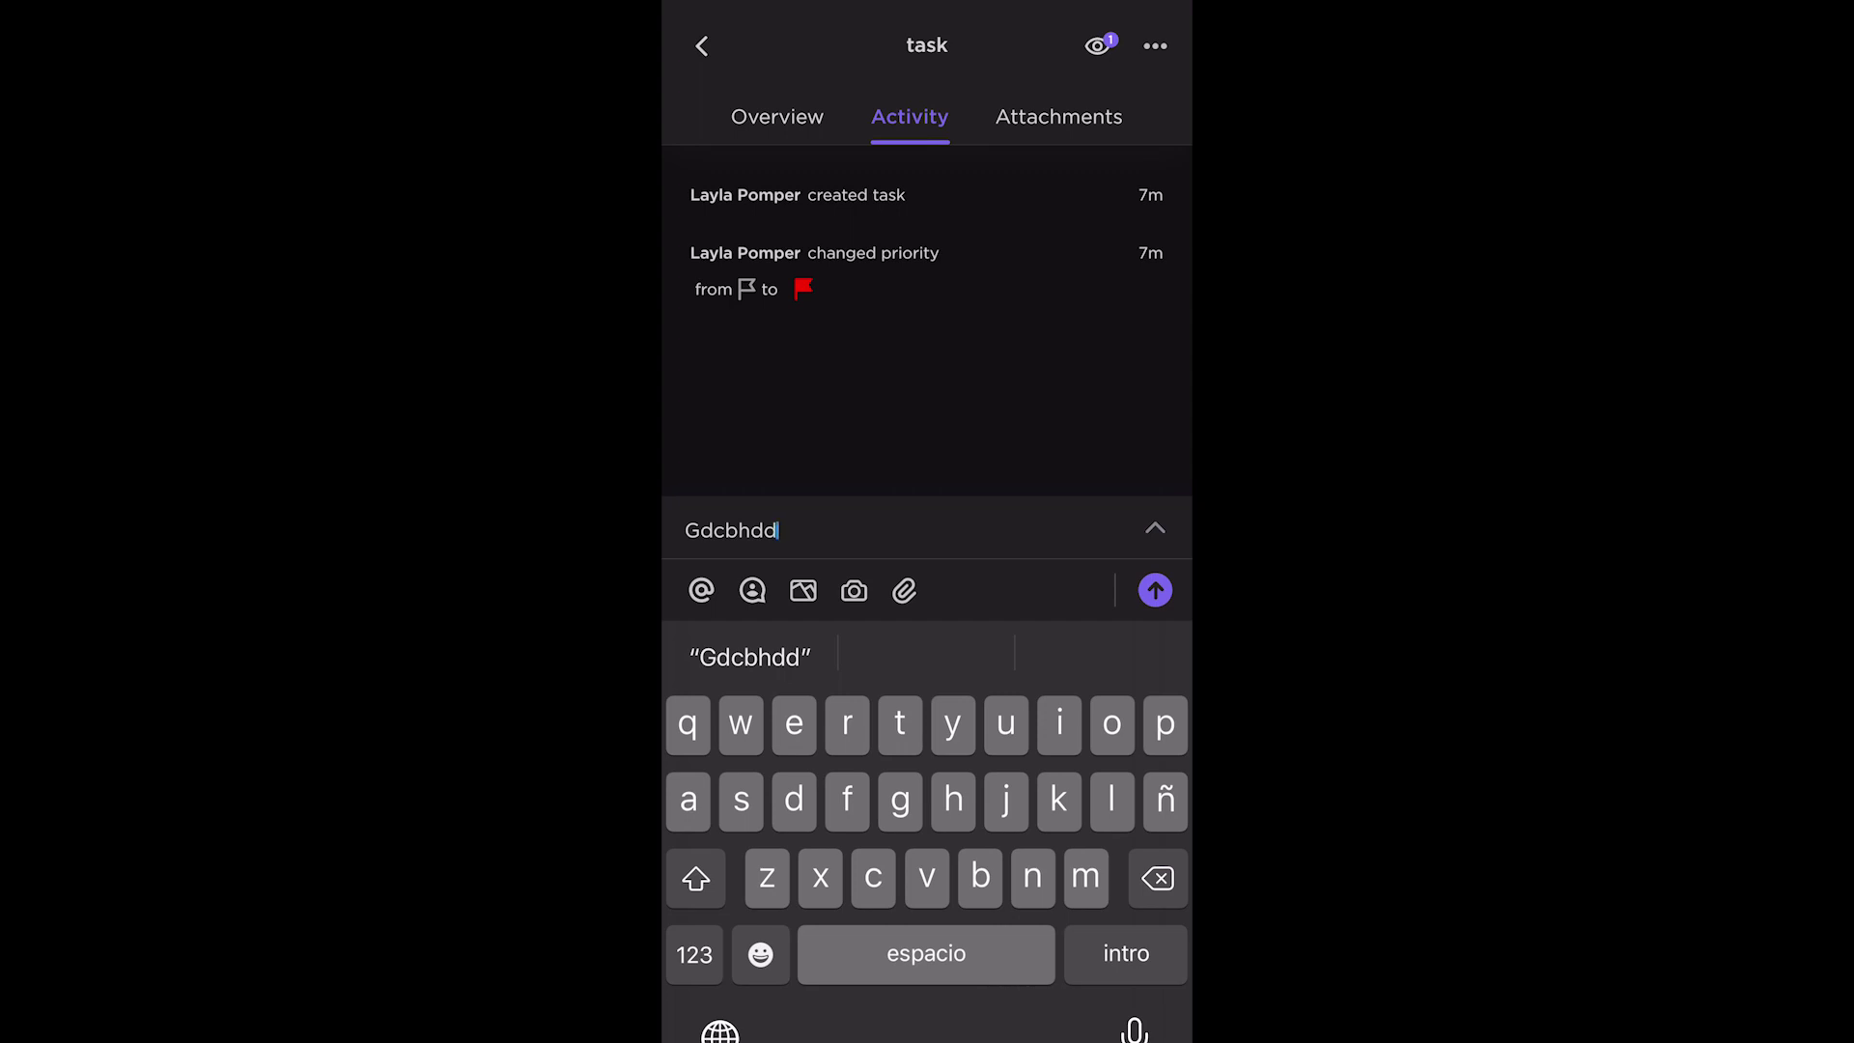
left_click(1153, 589)
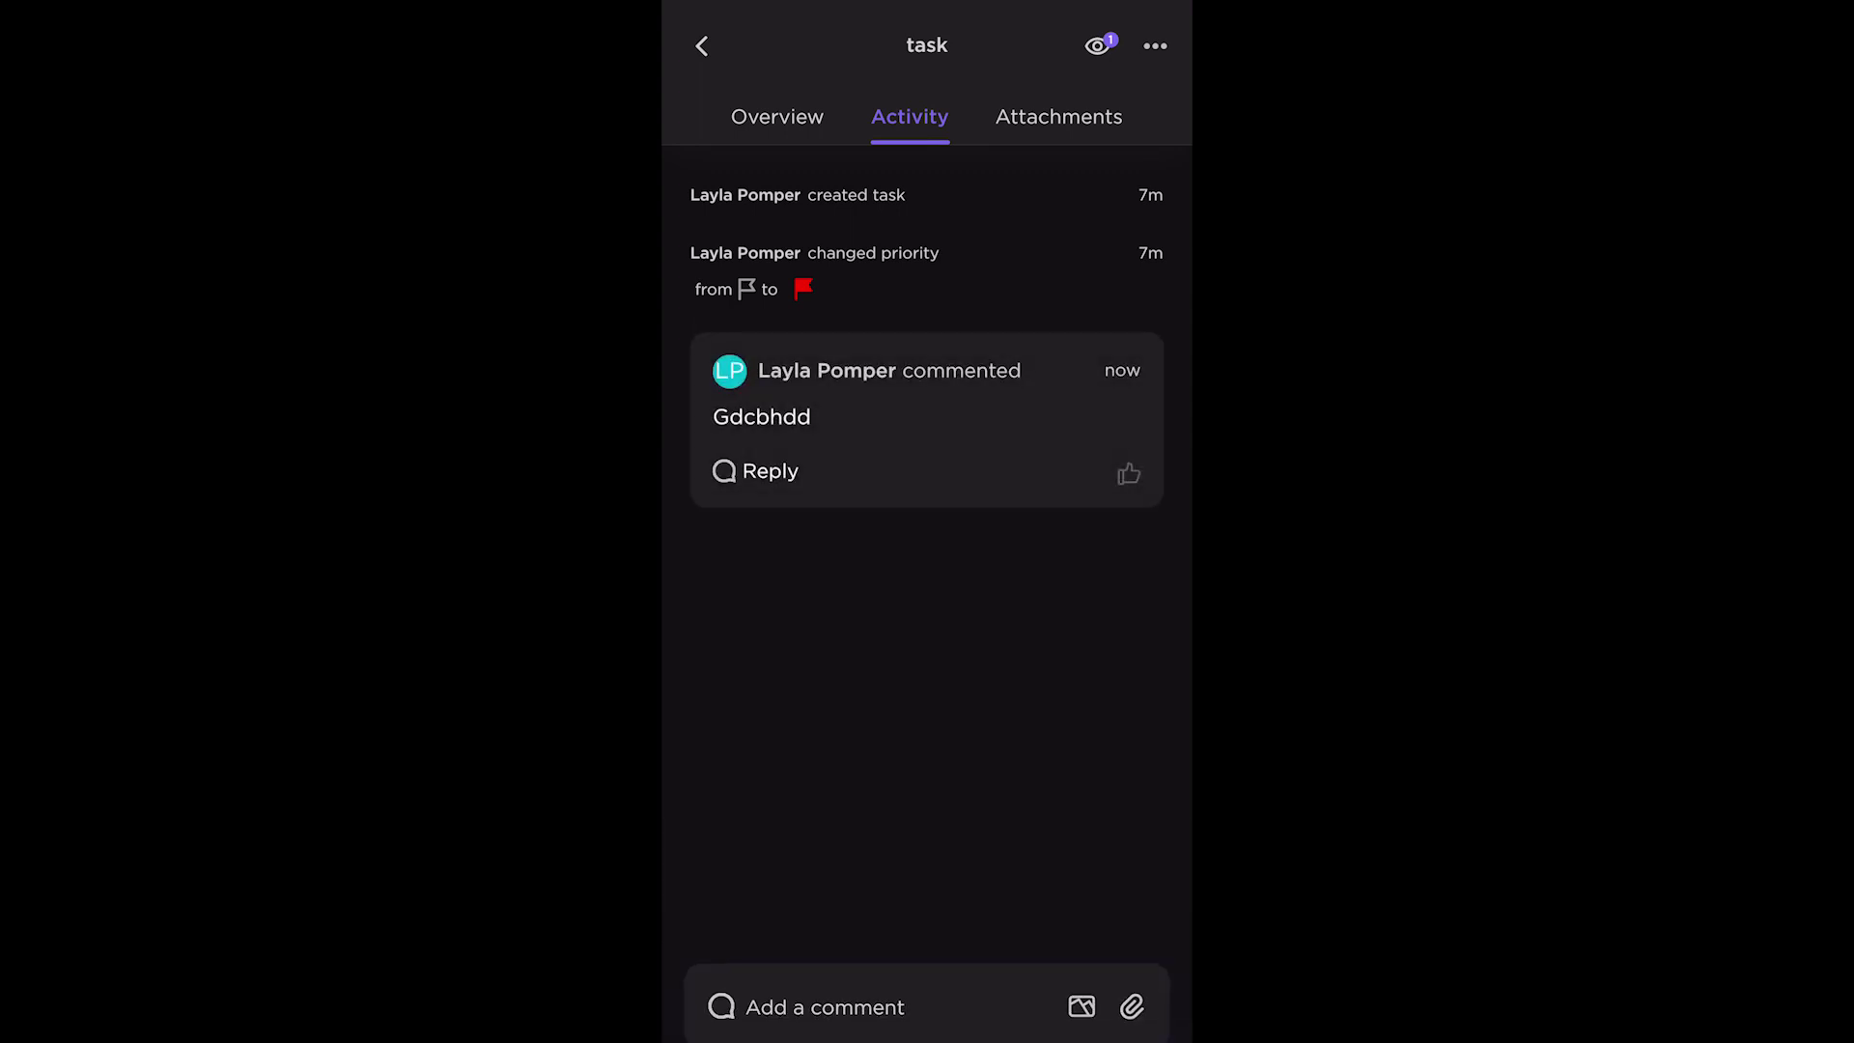
left_click(823, 1007)
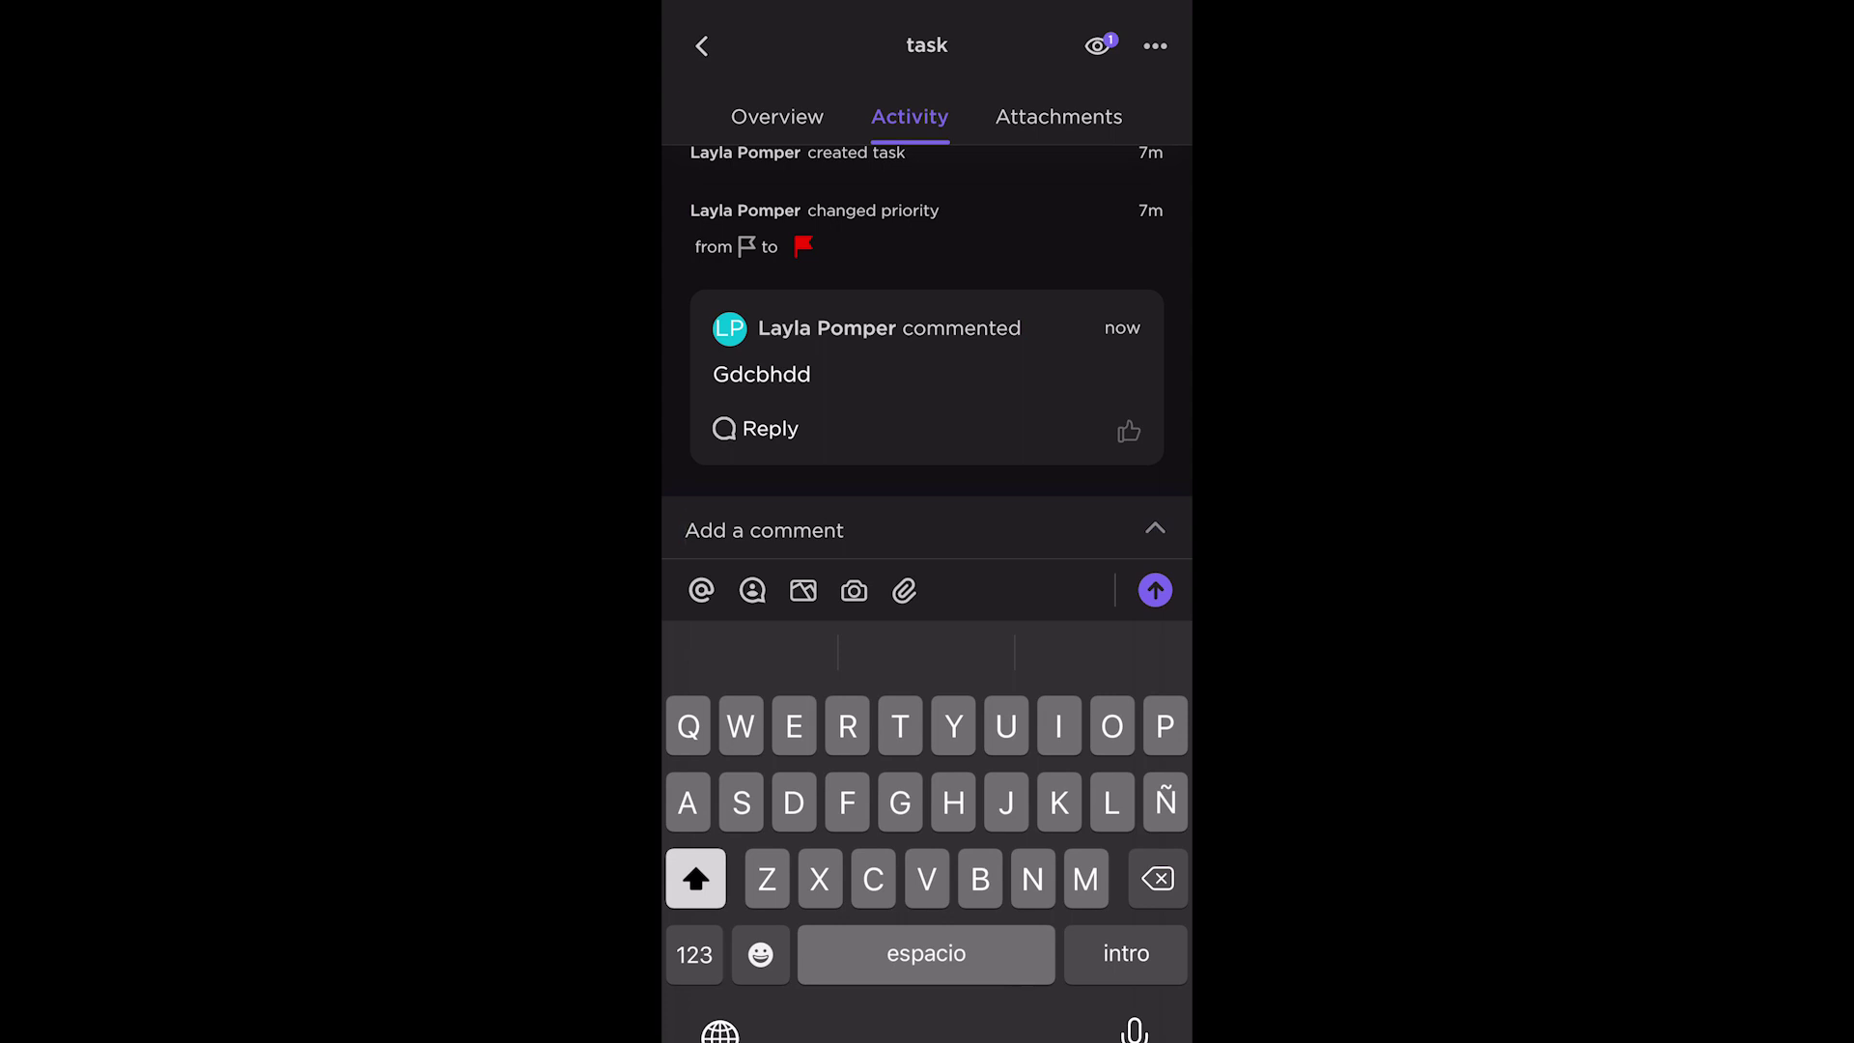
left_click(1127, 431)
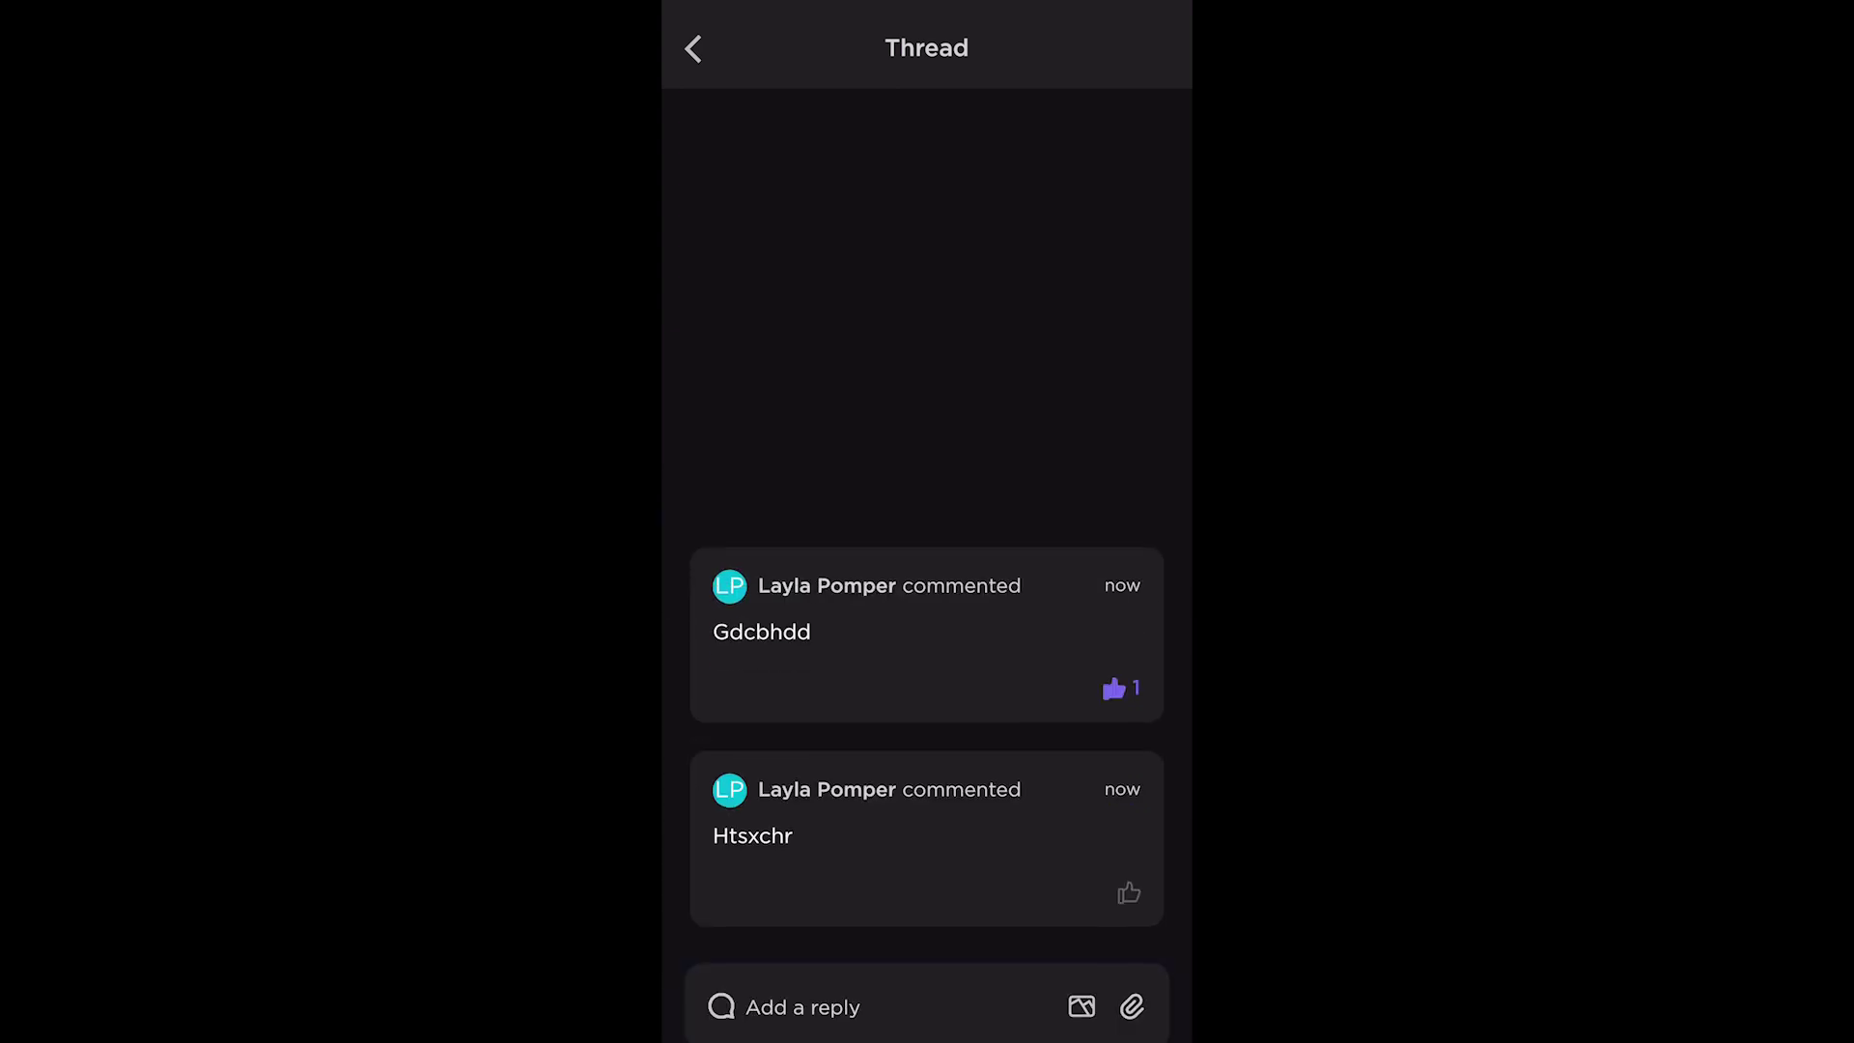
Revisit the comment's reply thread, then leave the task and return to the Explore overview
left_click(692, 48)
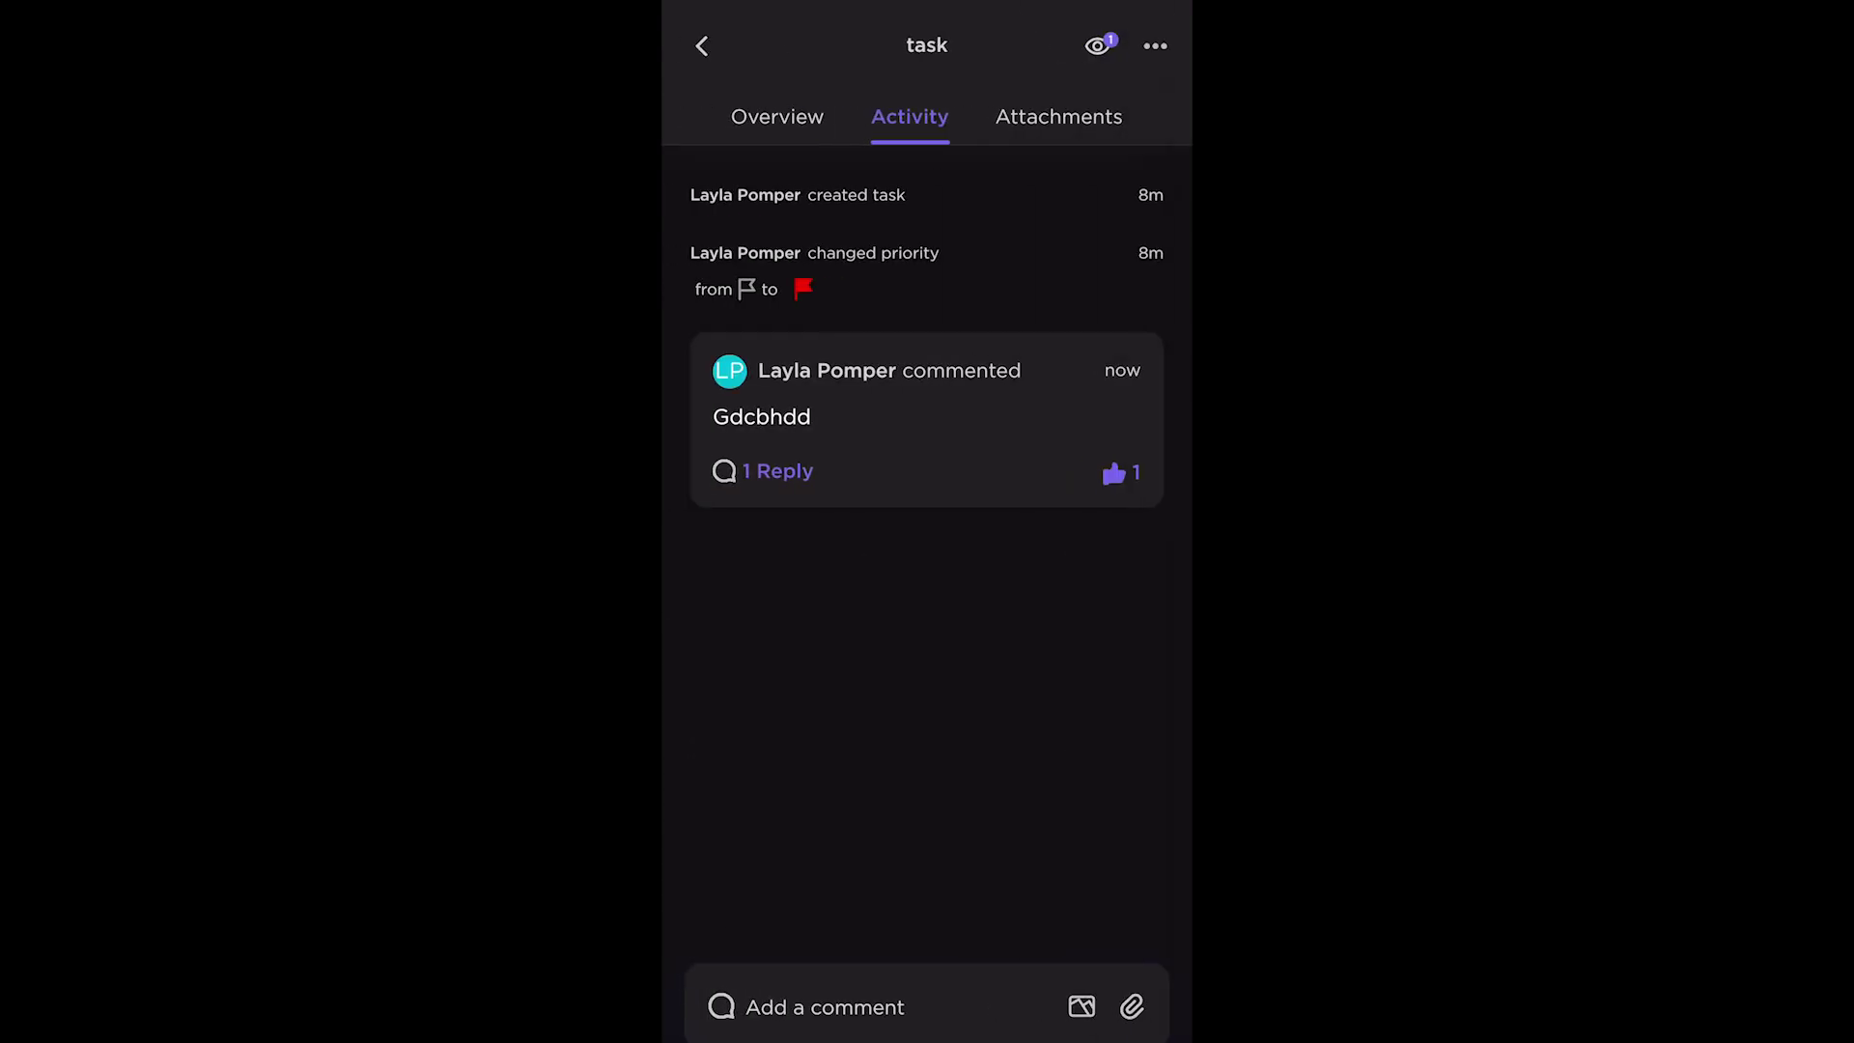
left_click(764, 470)
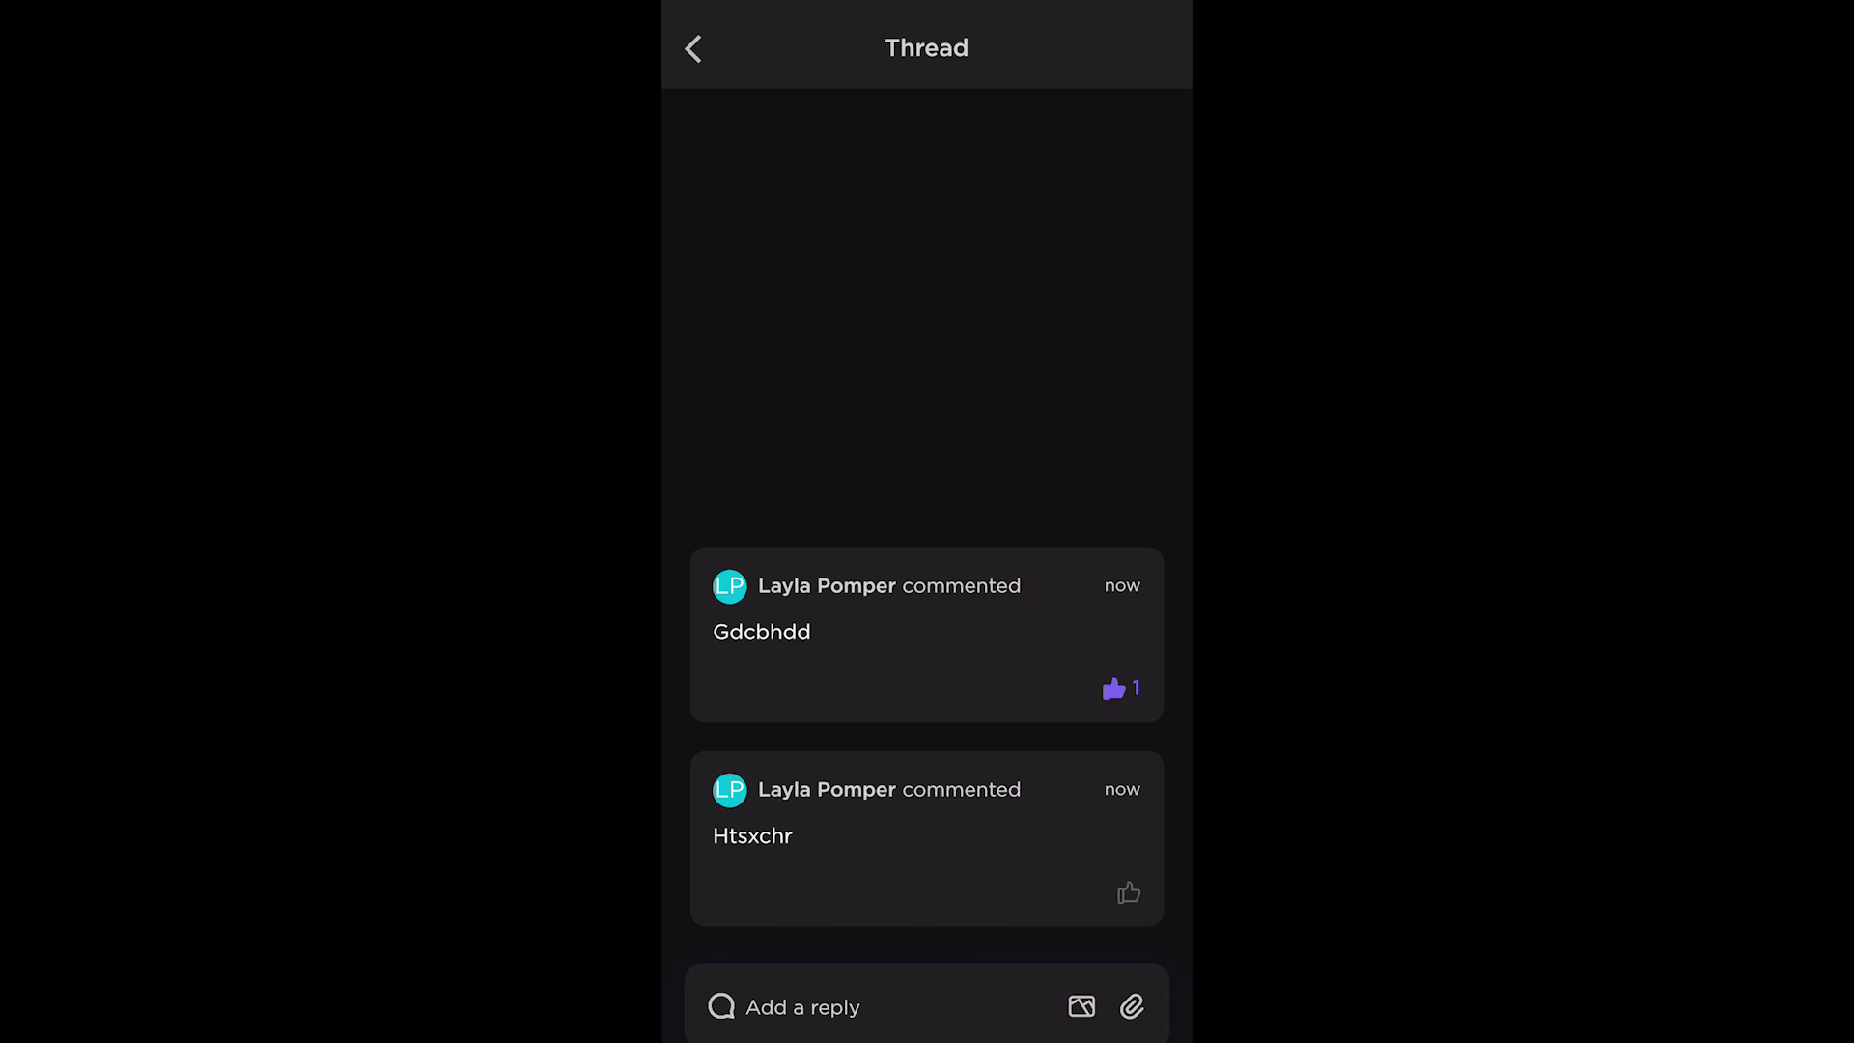
left_click(693, 48)
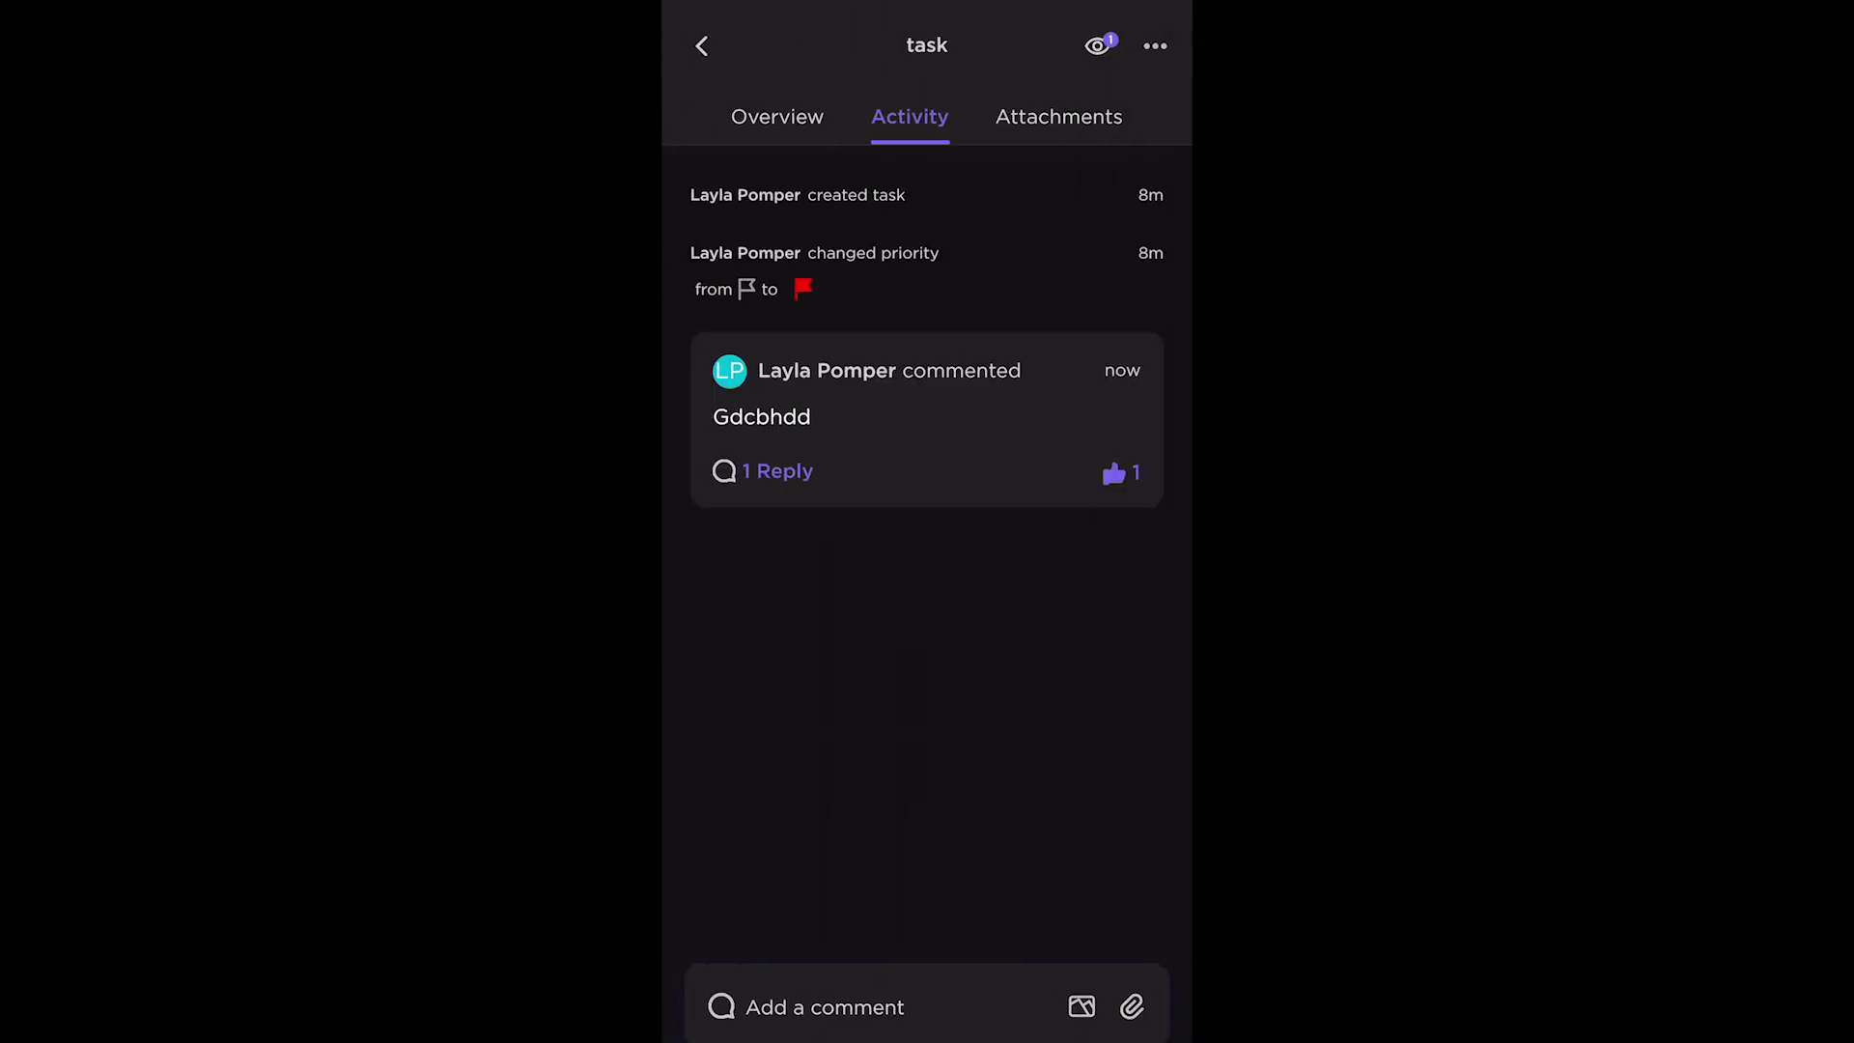
left_click(1144, 113)
left_click(701, 46)
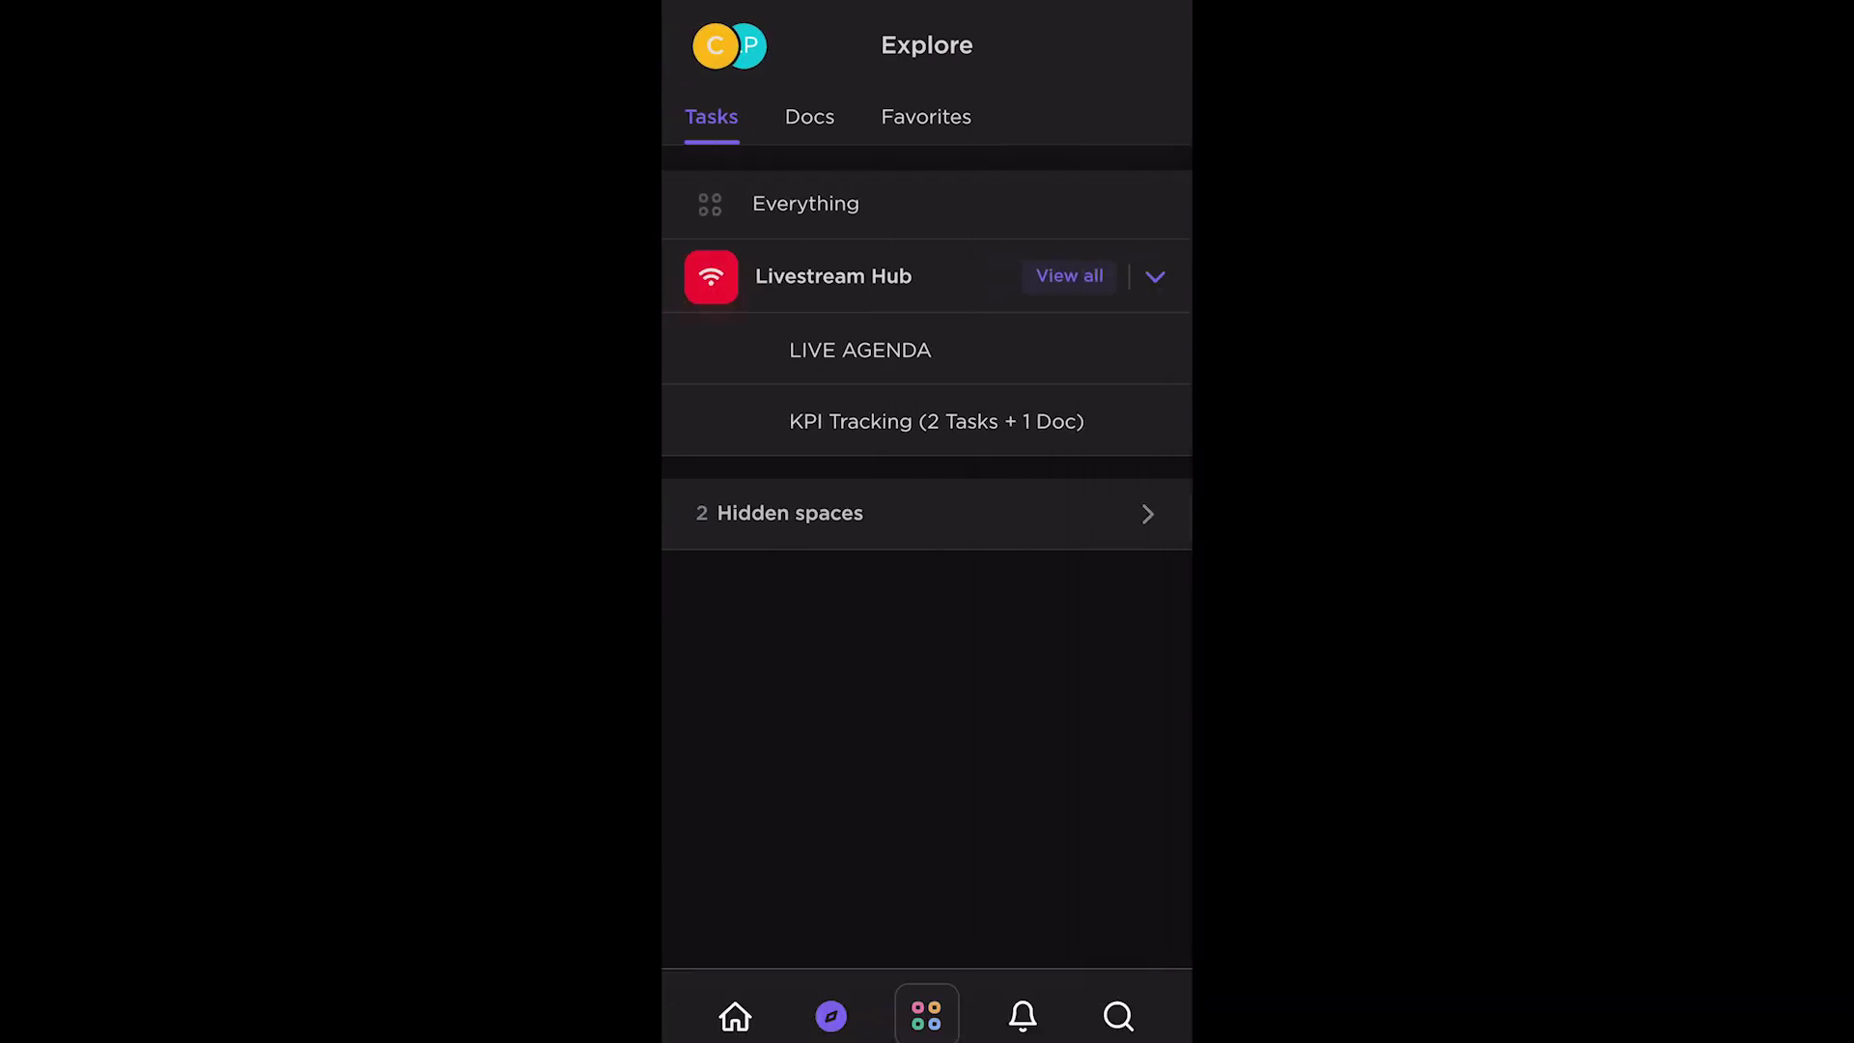
Read the KPI Tracking doc from Docs, then view Favorites listing Agenda Items and the KPI SOP draft
left_click(809, 117)
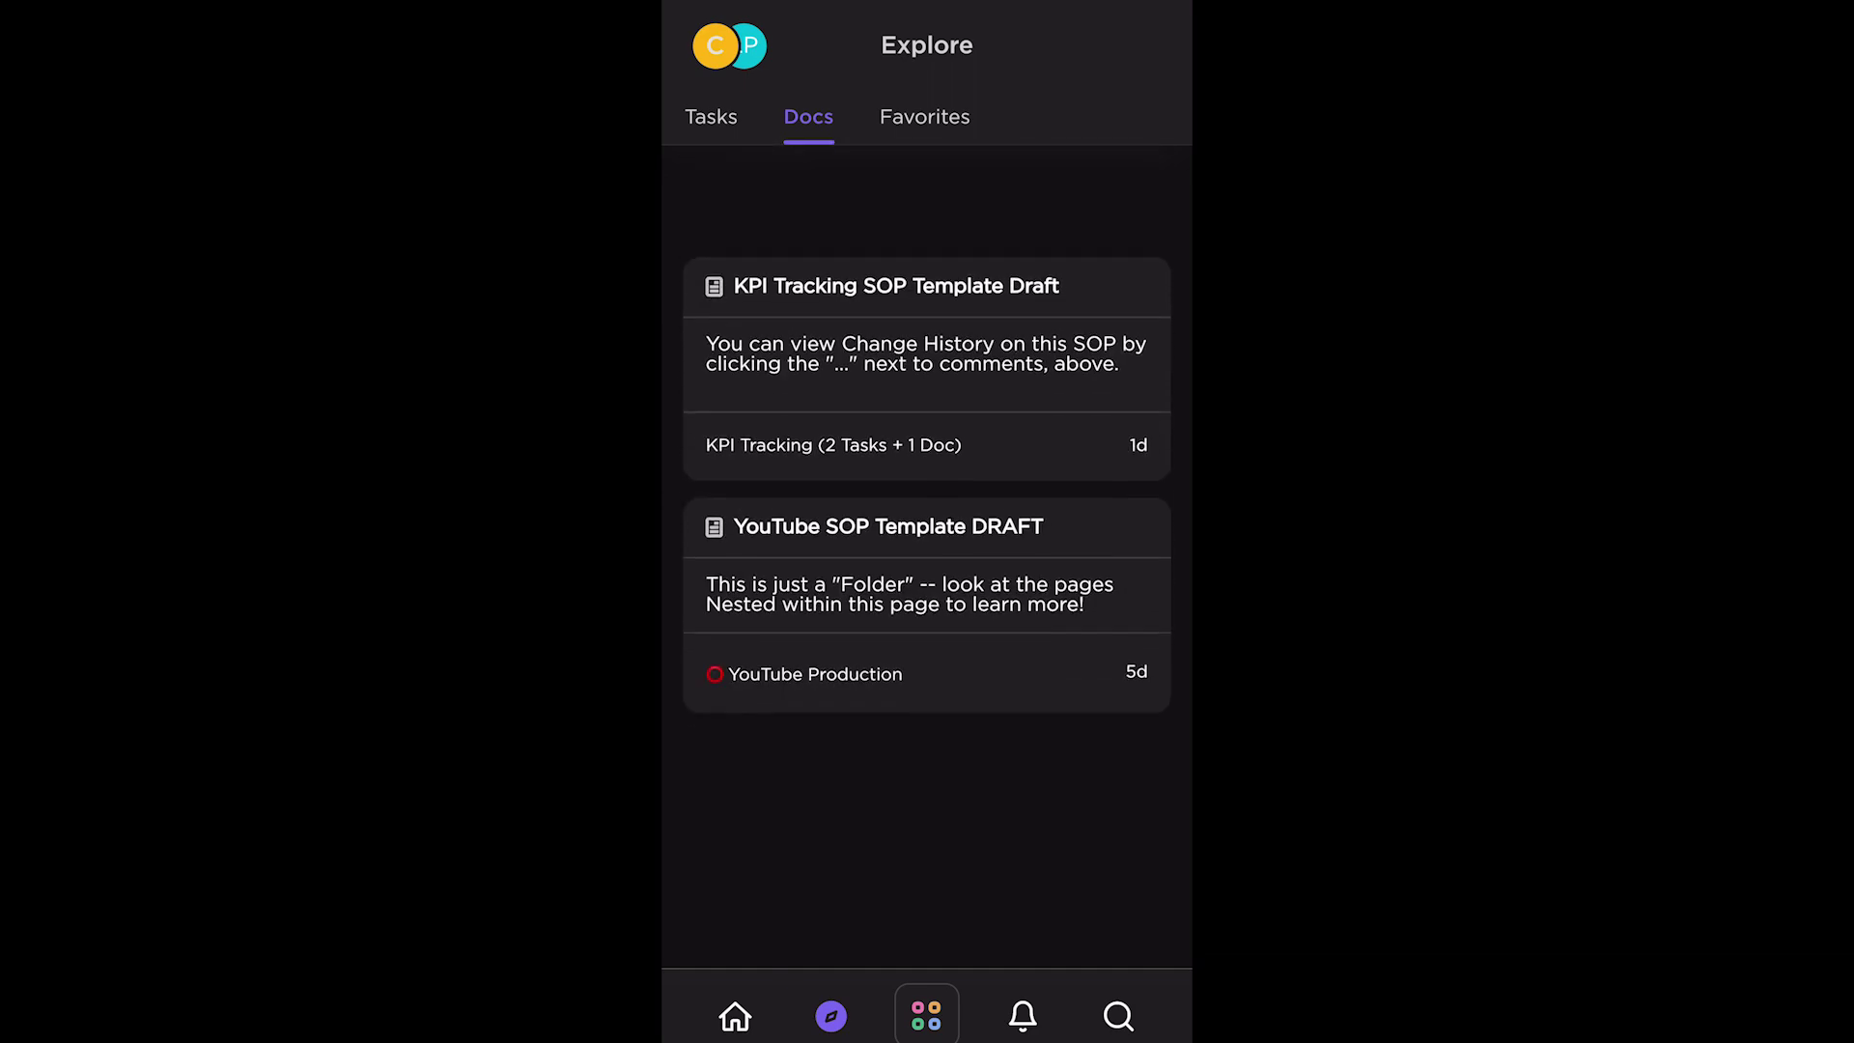
left_click(834, 395)
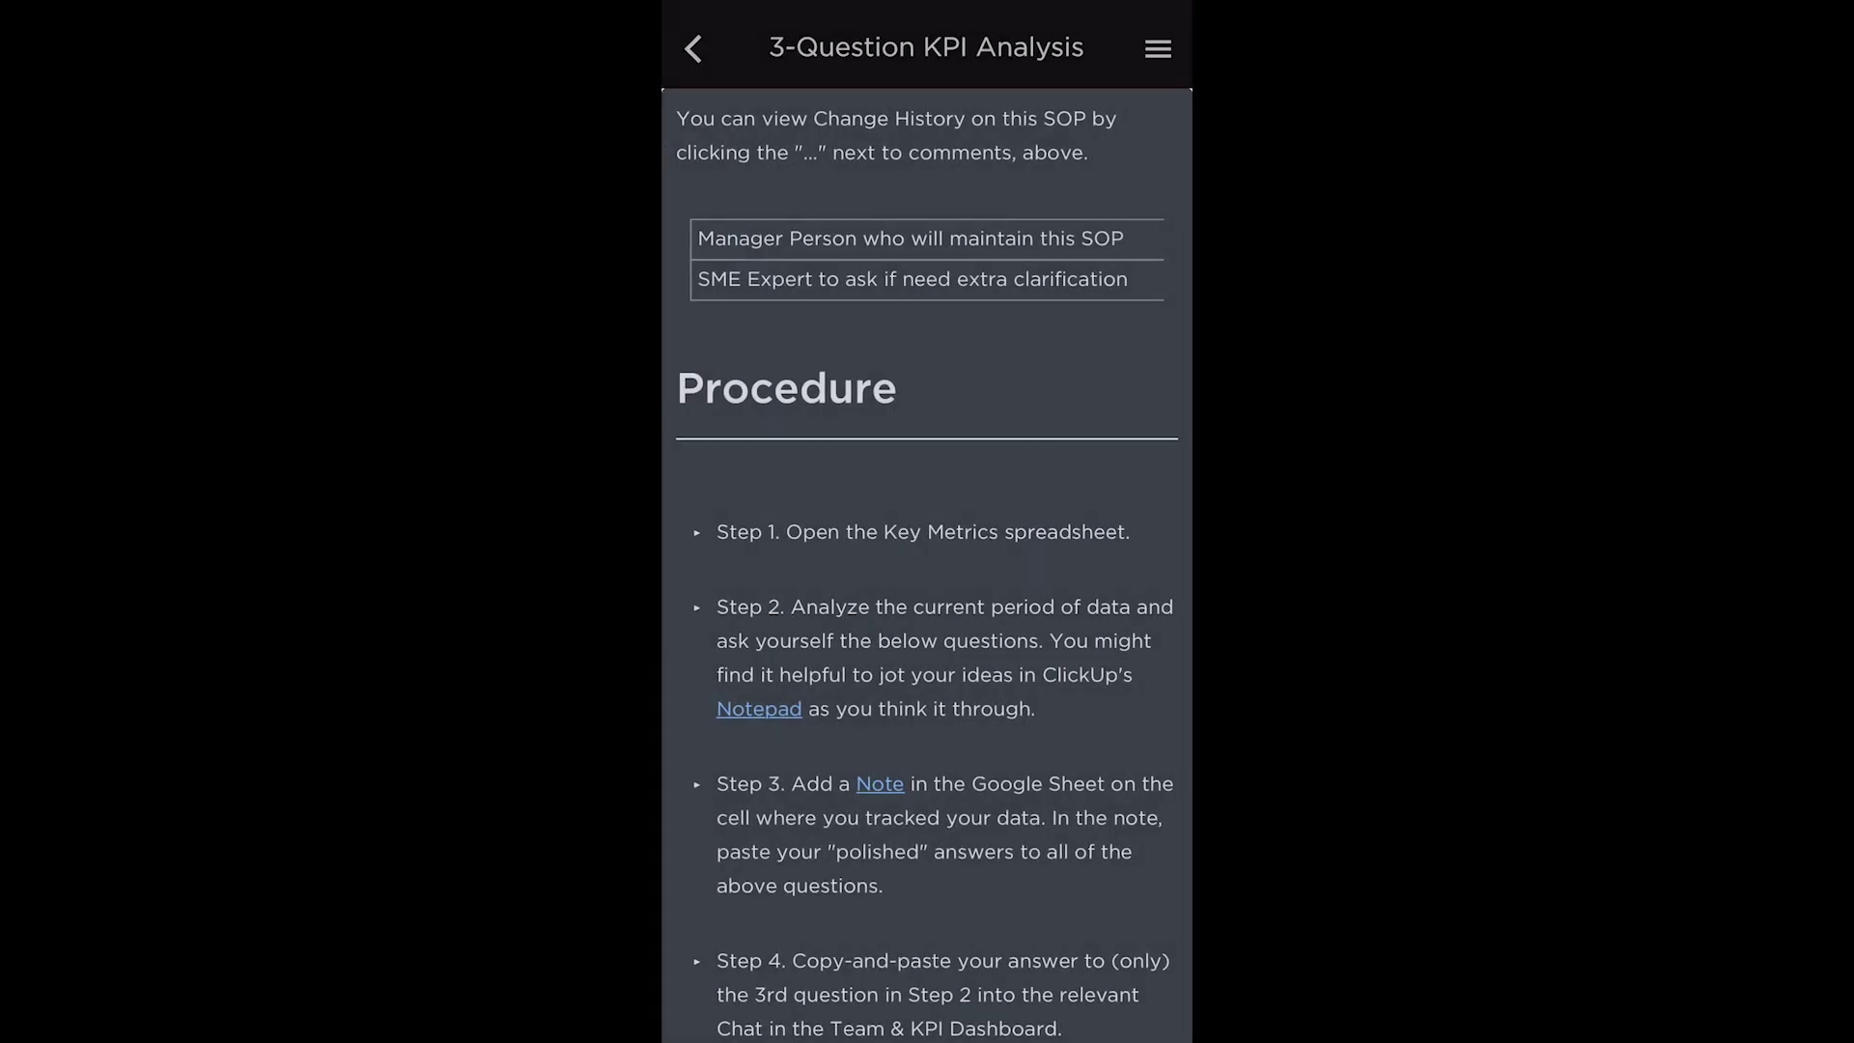
left_click(692, 49)
left_click(926, 116)
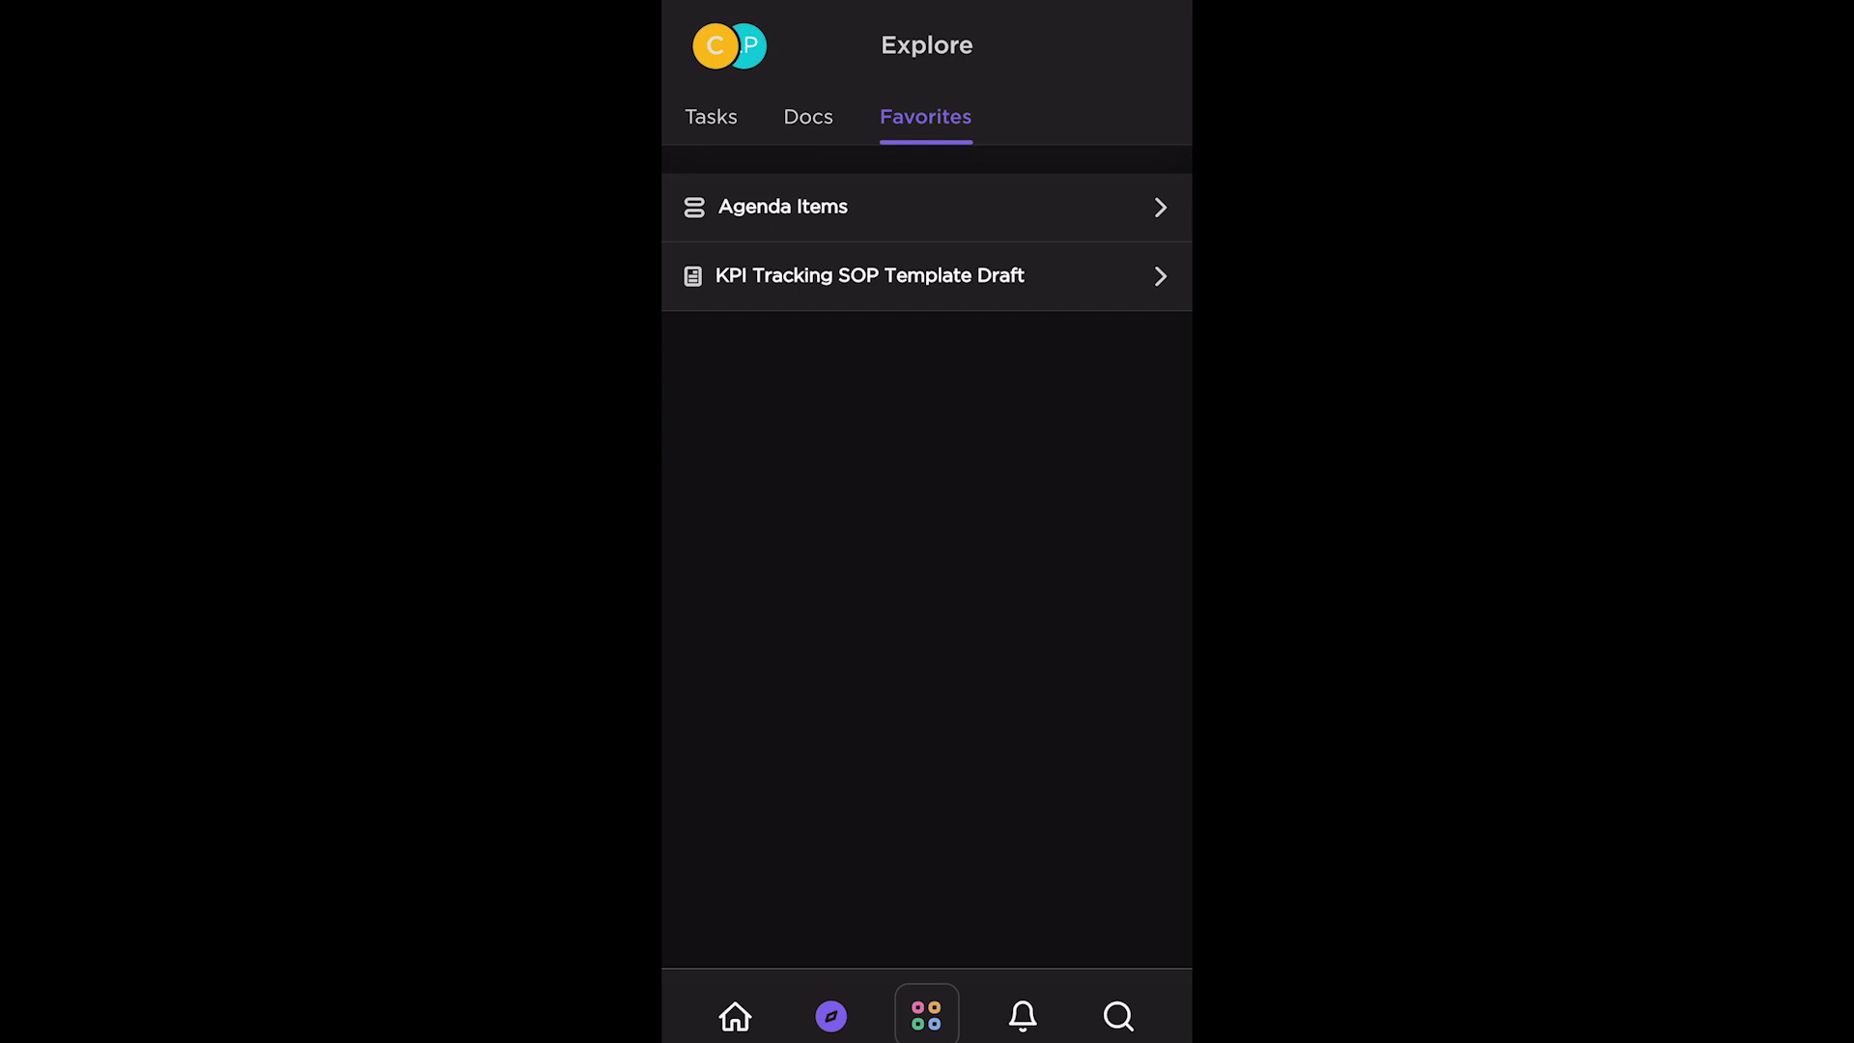
left_click(782, 206)
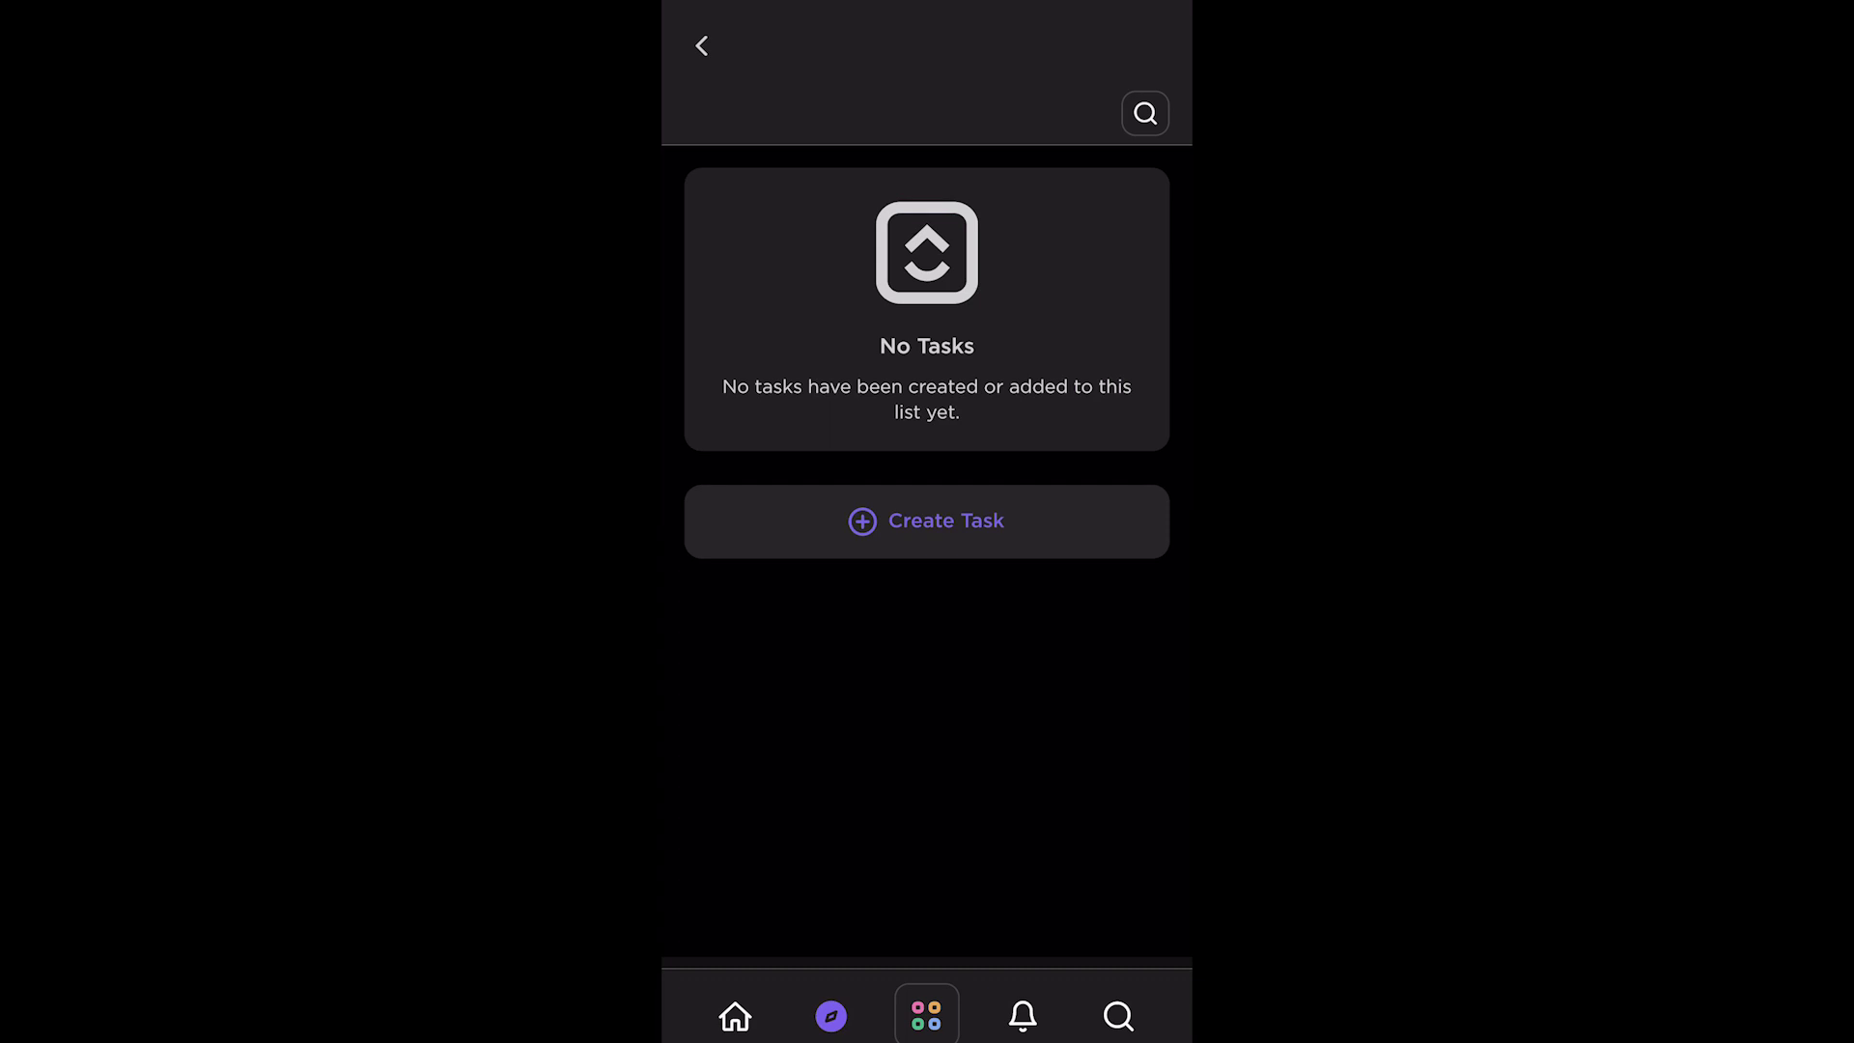
left_click(701, 45)
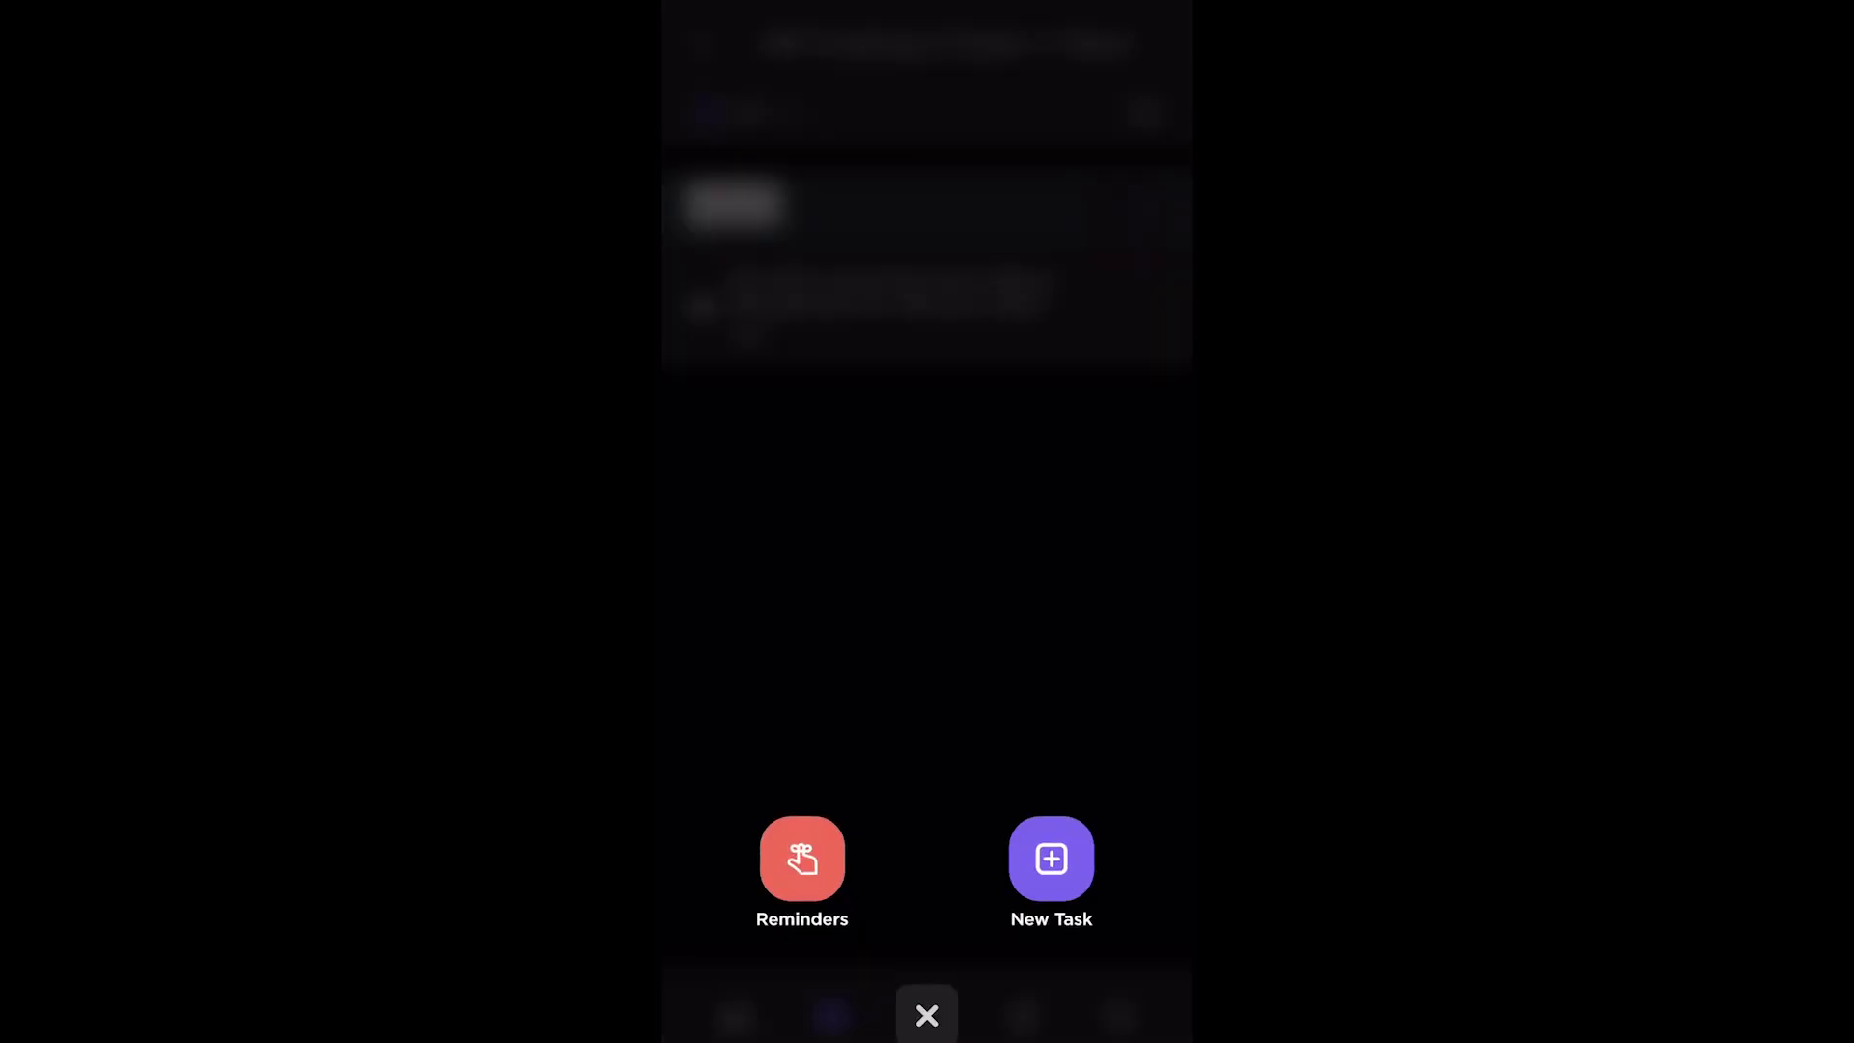
type("Note to self")
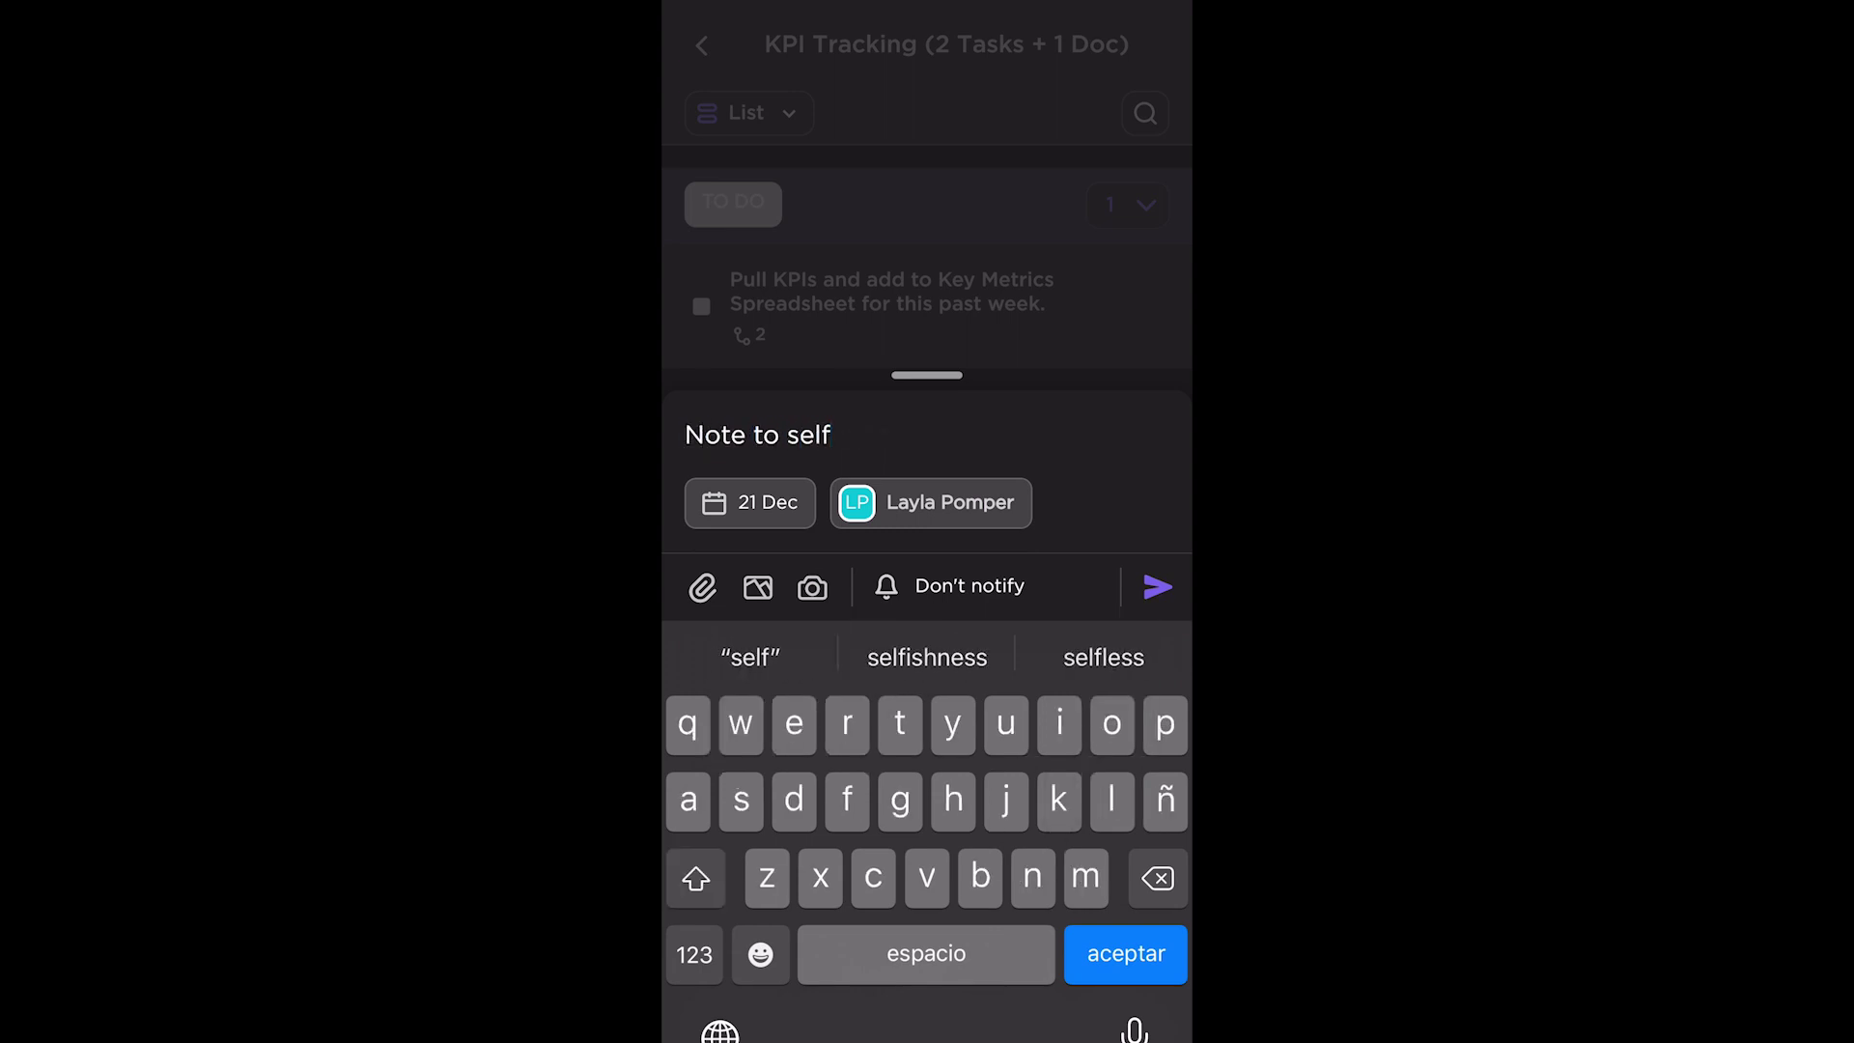
type("task")
Submit the 'Note to self' reminder and create the task named 'task' with Urgent priority
key("Return")
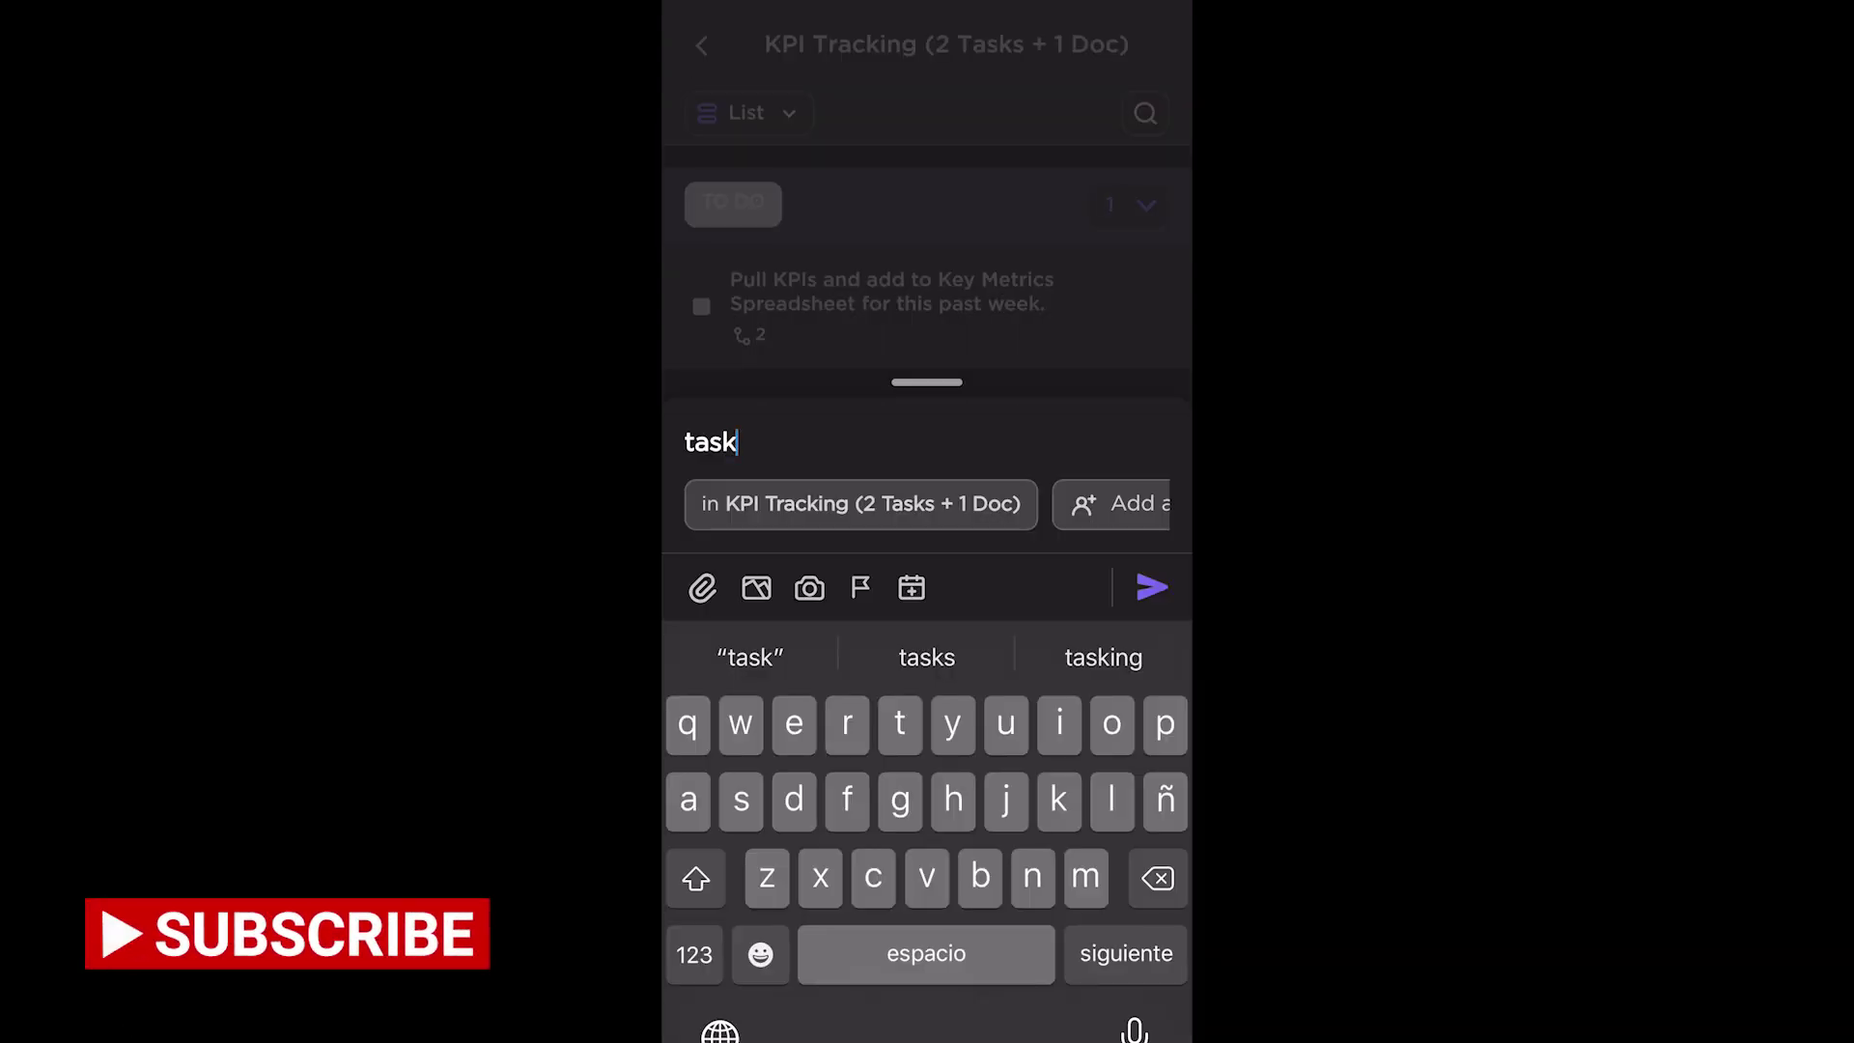
left_click(858, 586)
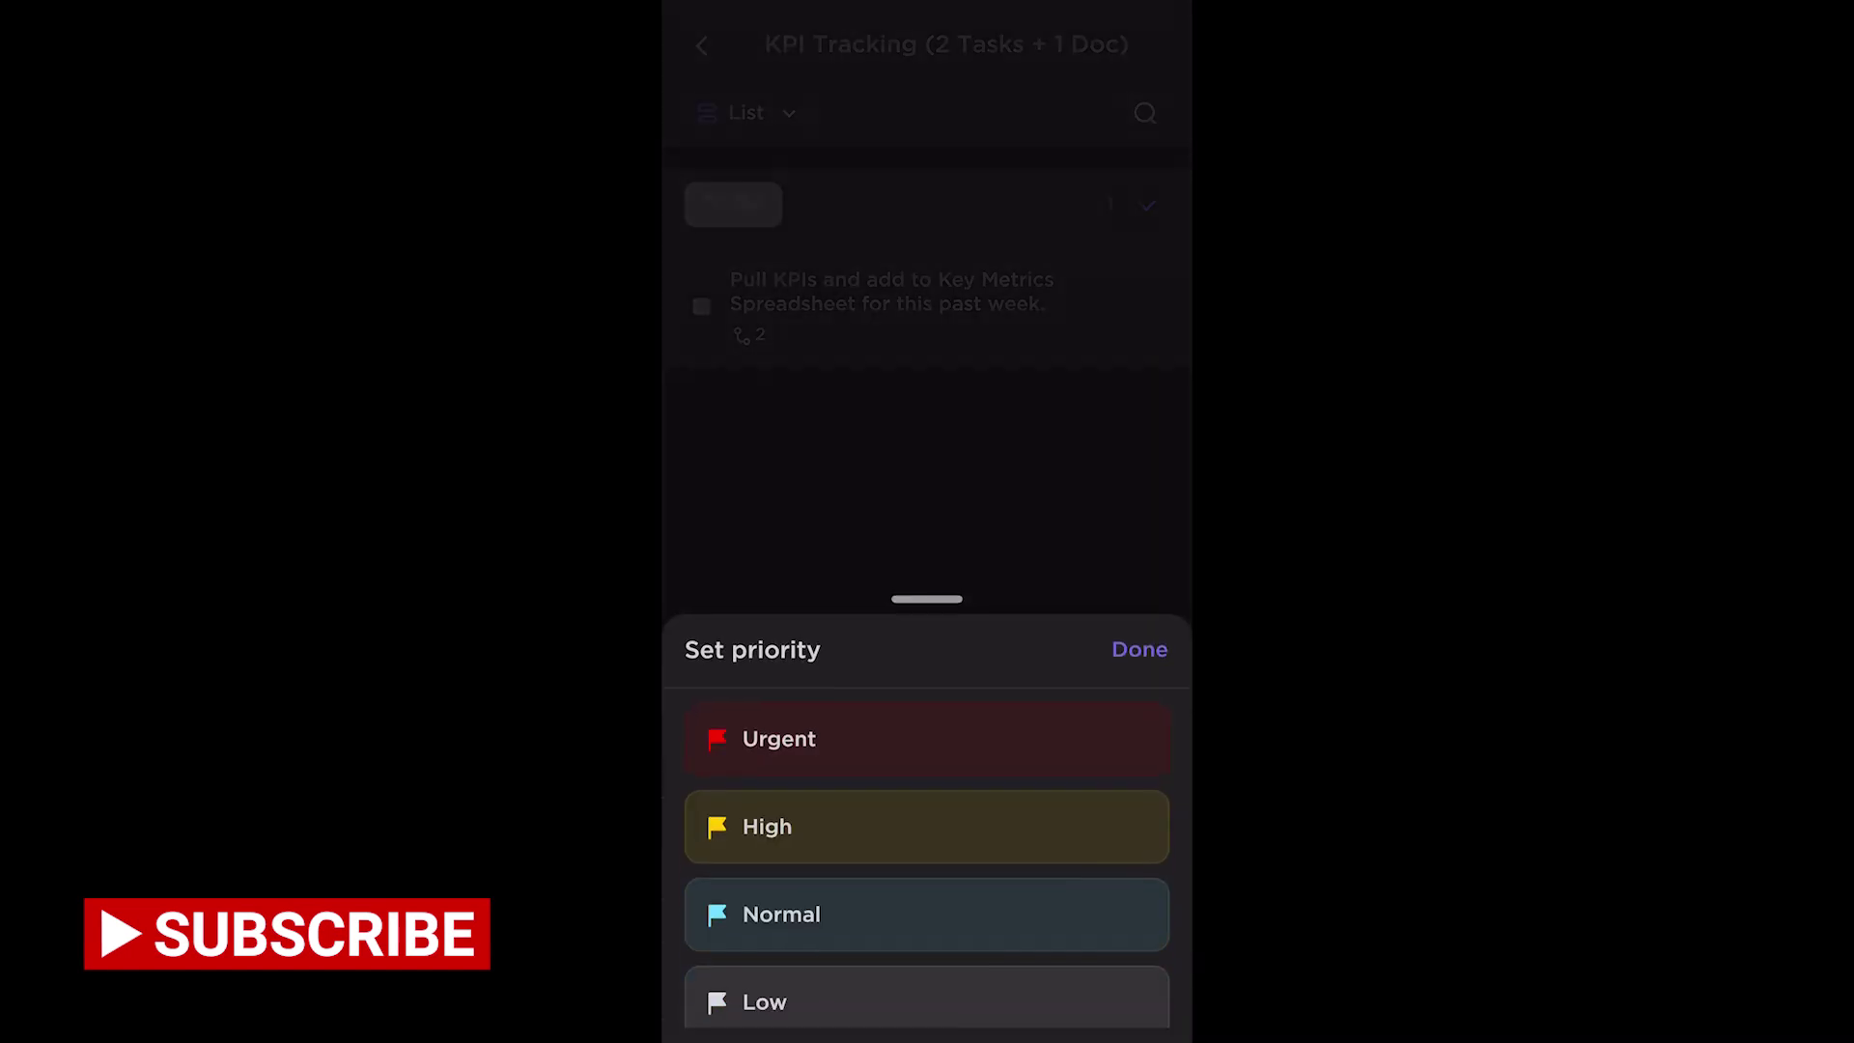
left_click(779, 736)
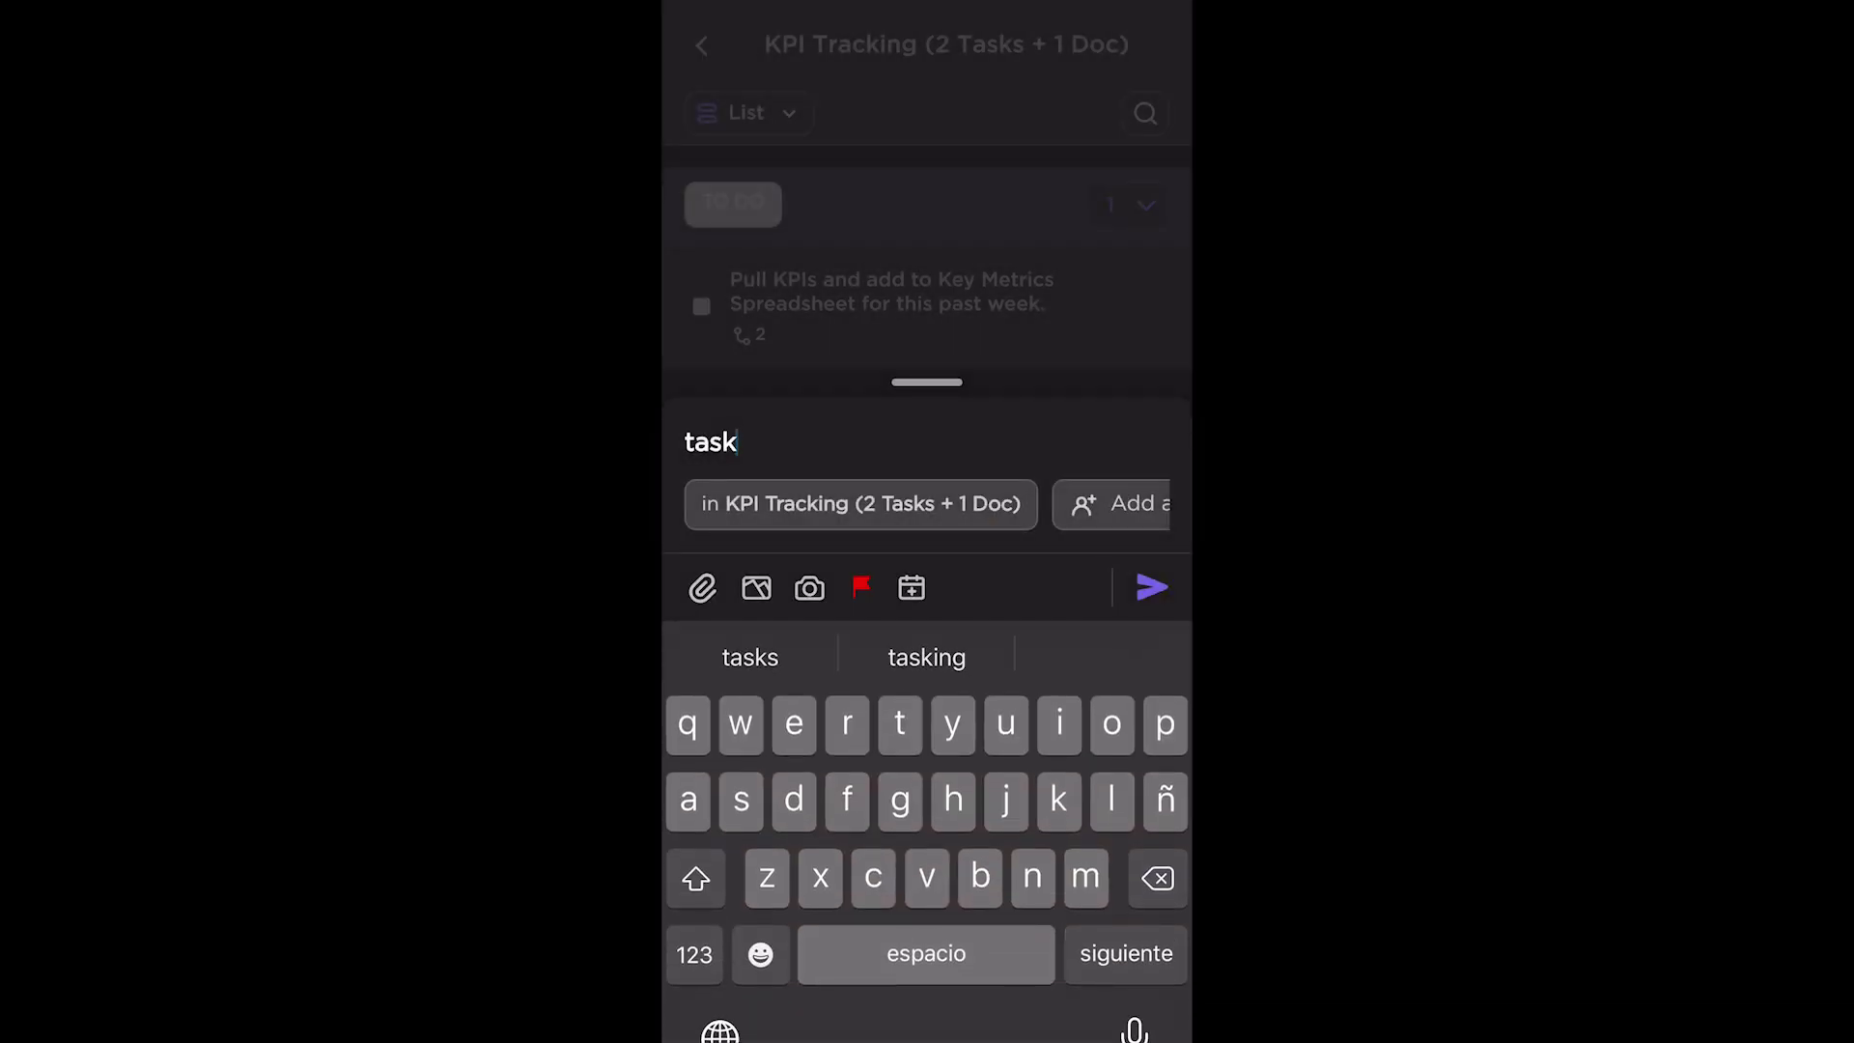
scroll(927, 362, "down", 5)
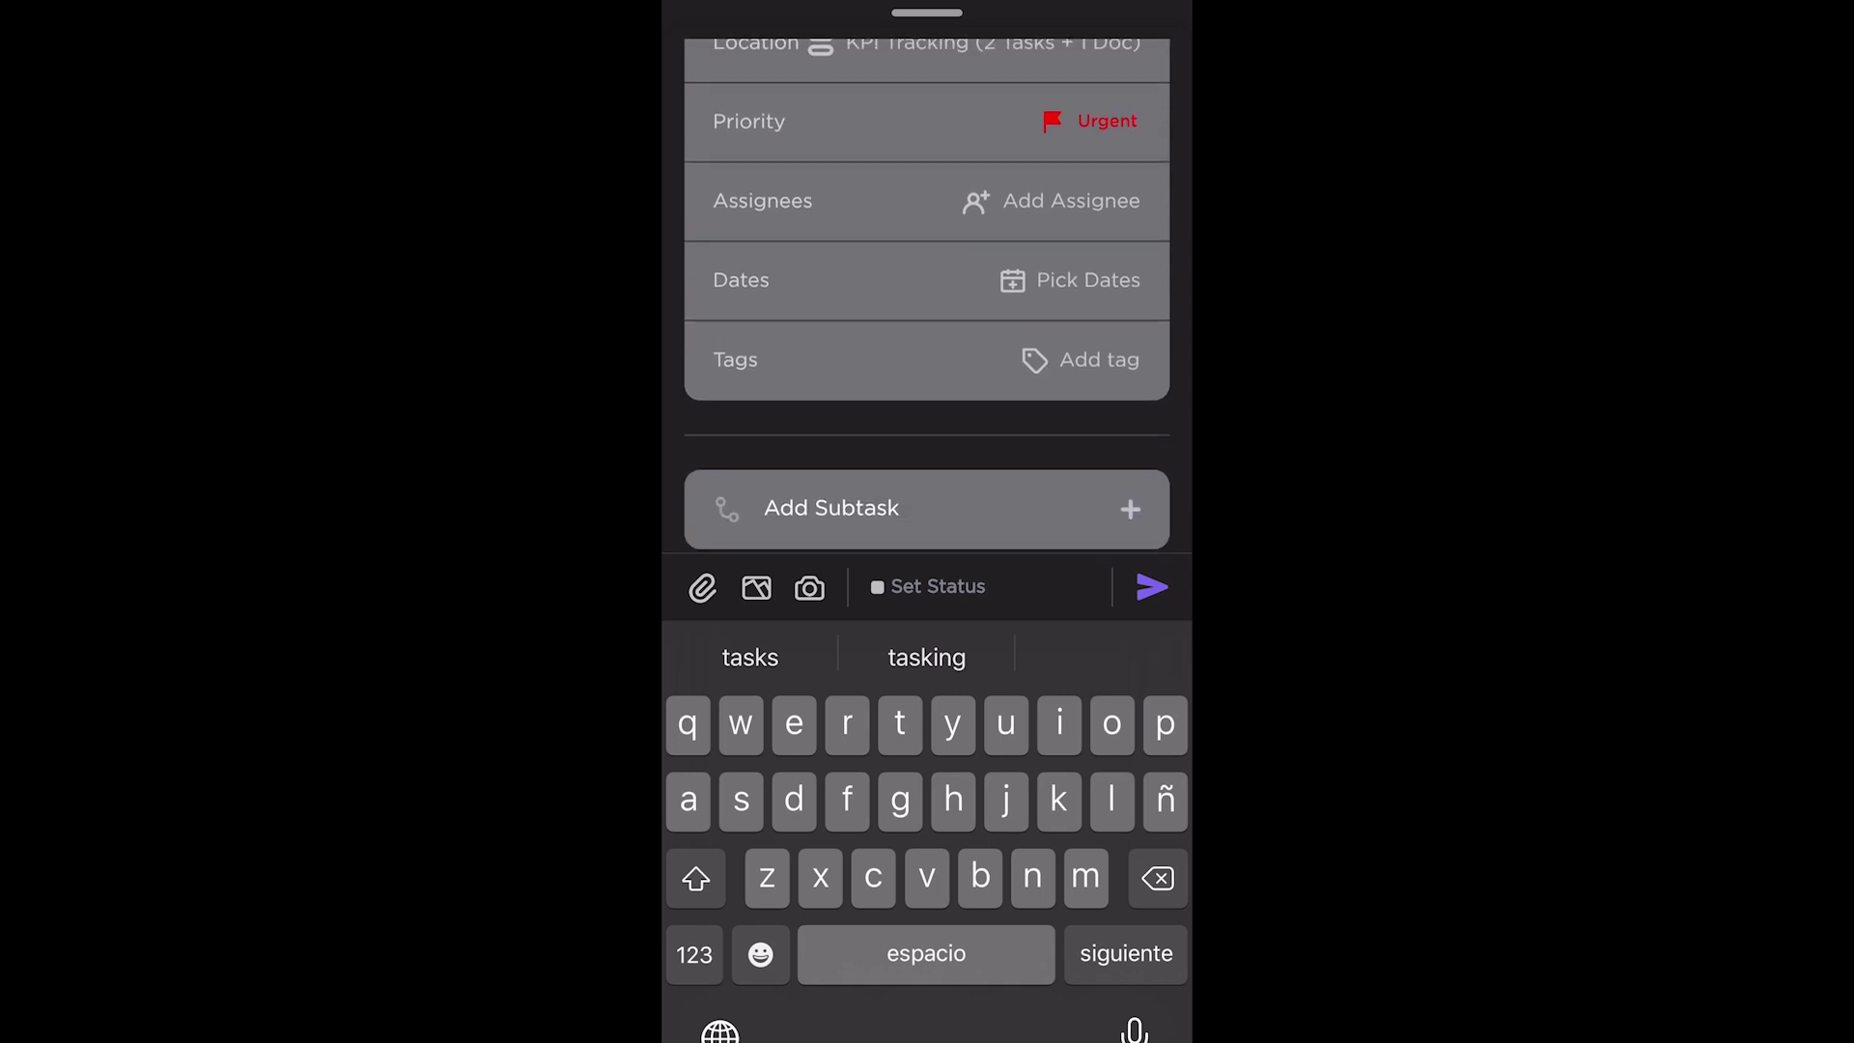
scroll(927, 363, "up", 5)
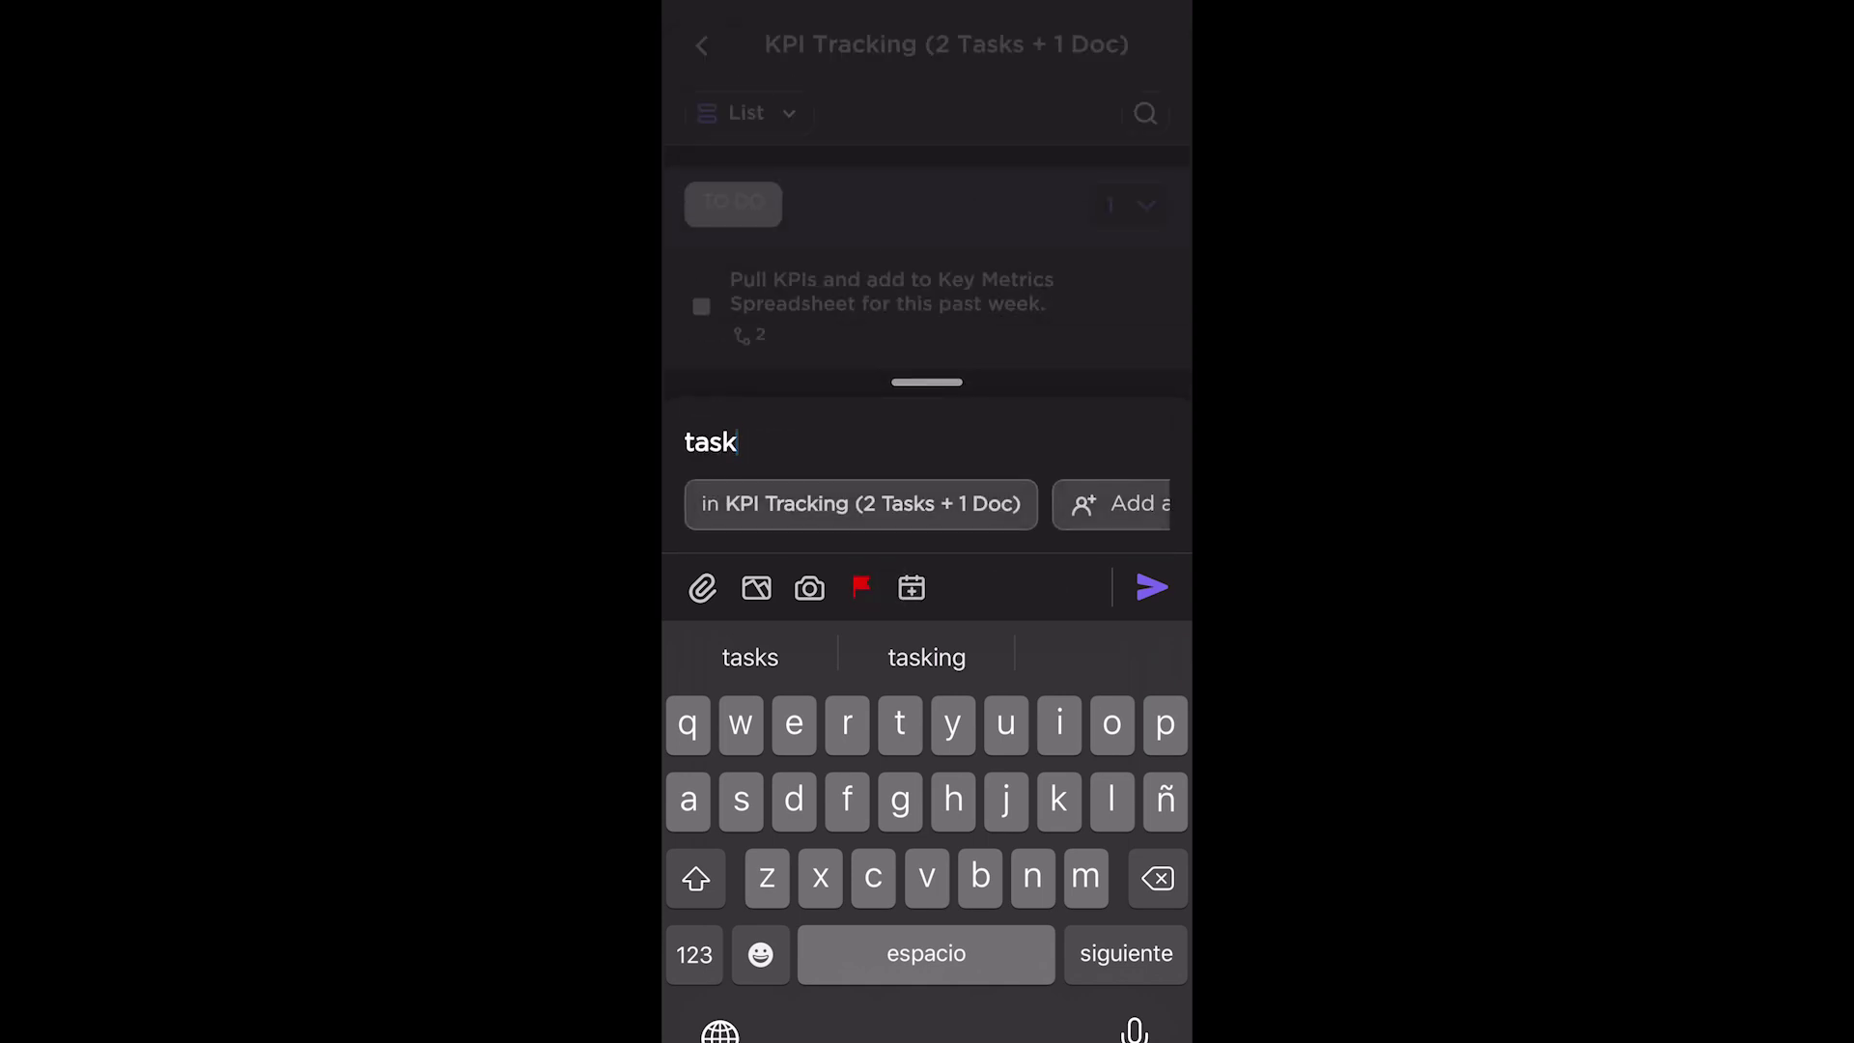
scroll(927, 391, "down", 5)
scroll(926, 391, "up", 5)
scroll(928, 392, "down", 5)
scroll(927, 363, "down", 5)
scroll(927, 362, "up", 5)
scroll(928, 502, "right", 2)
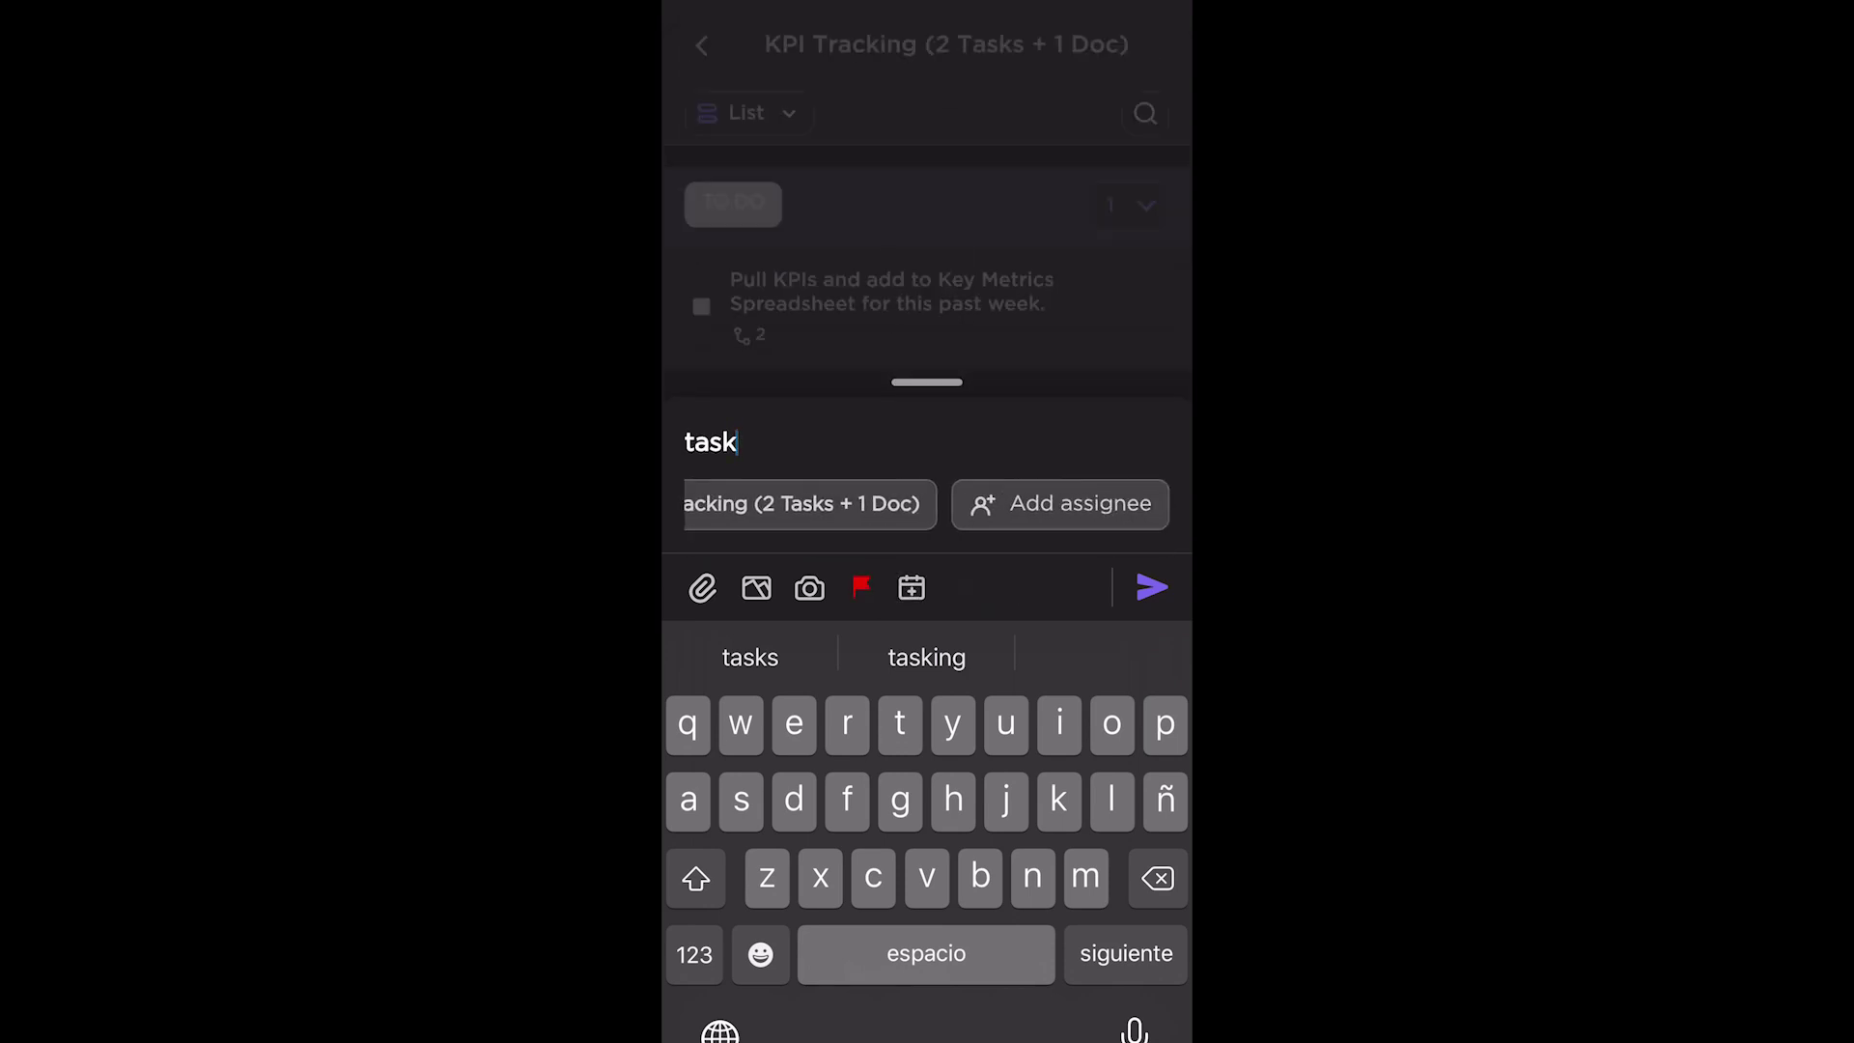
scroll(926, 434, "down", 5)
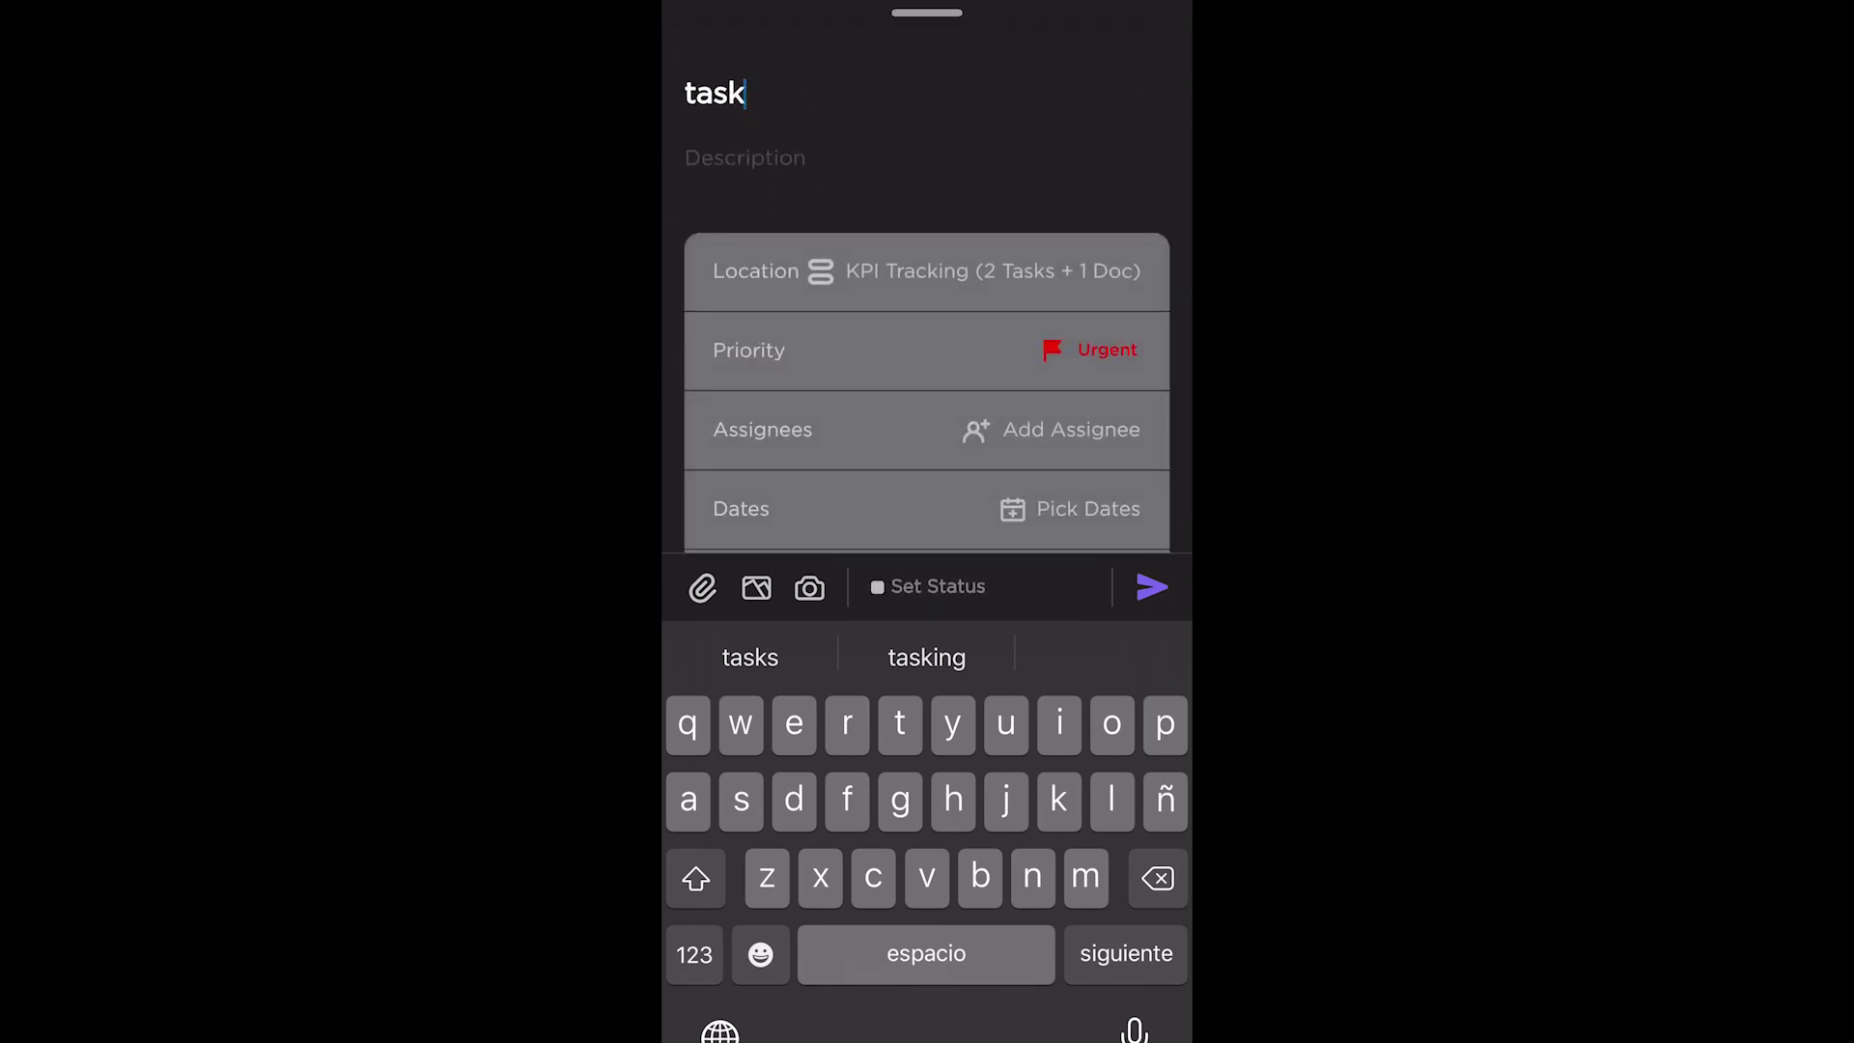
scroll(927, 363, "down", 5)
scroll(927, 362, "up", 5)
scroll(927, 435, "down", 5)
scroll(928, 290, "down", 3)
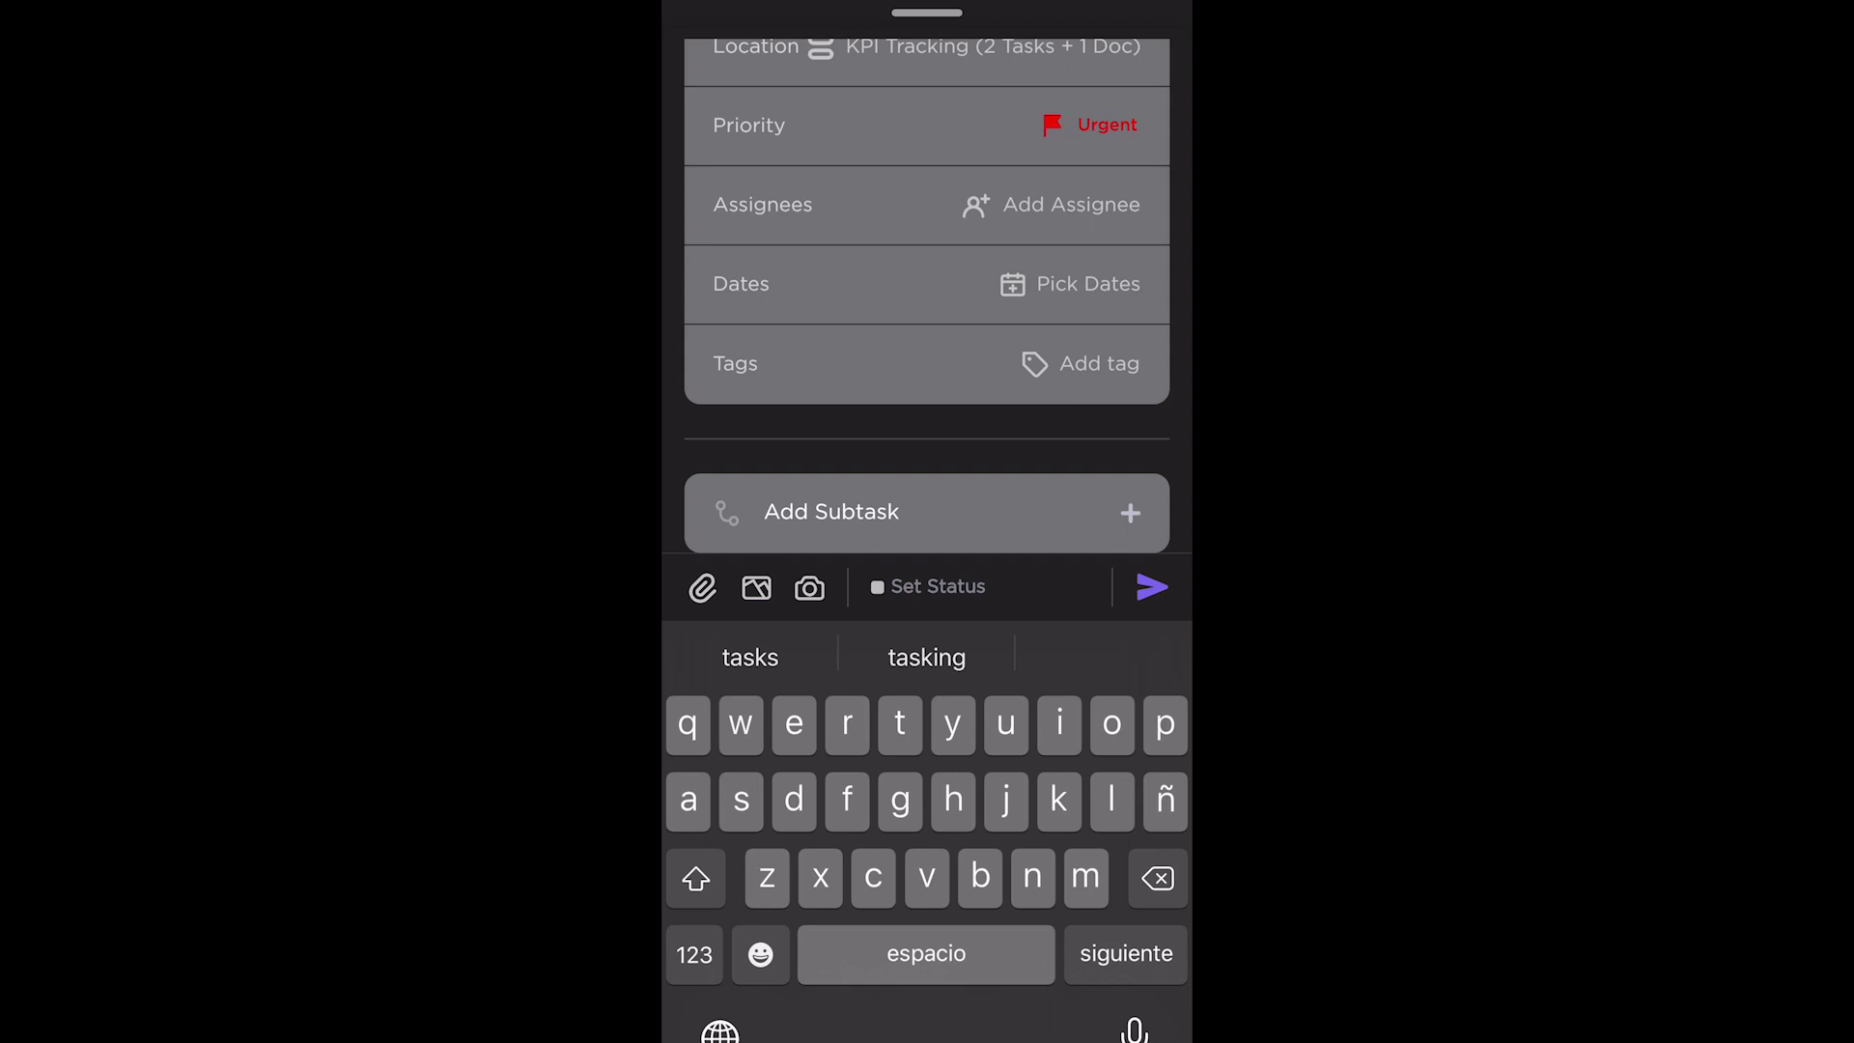
scroll(927, 290, "up", 5)
scroll(927, 289, "down", 5)
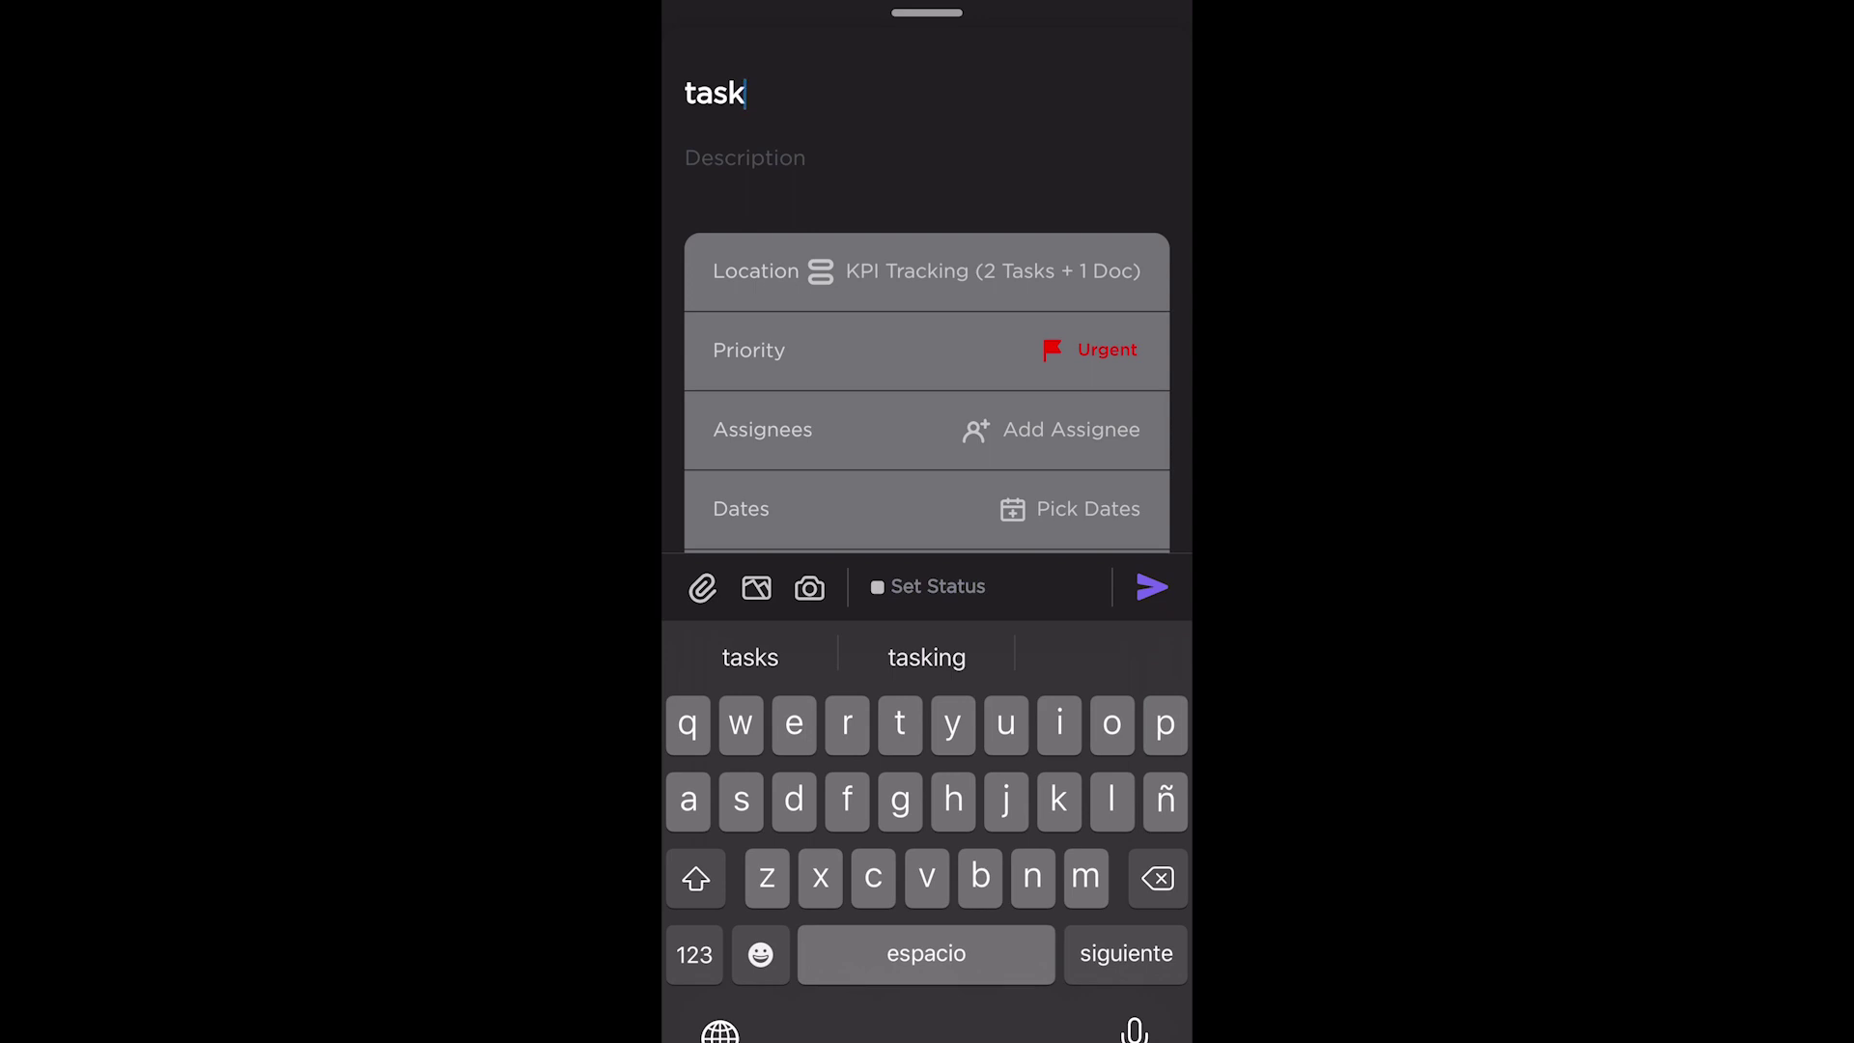
left_click(1151, 587)
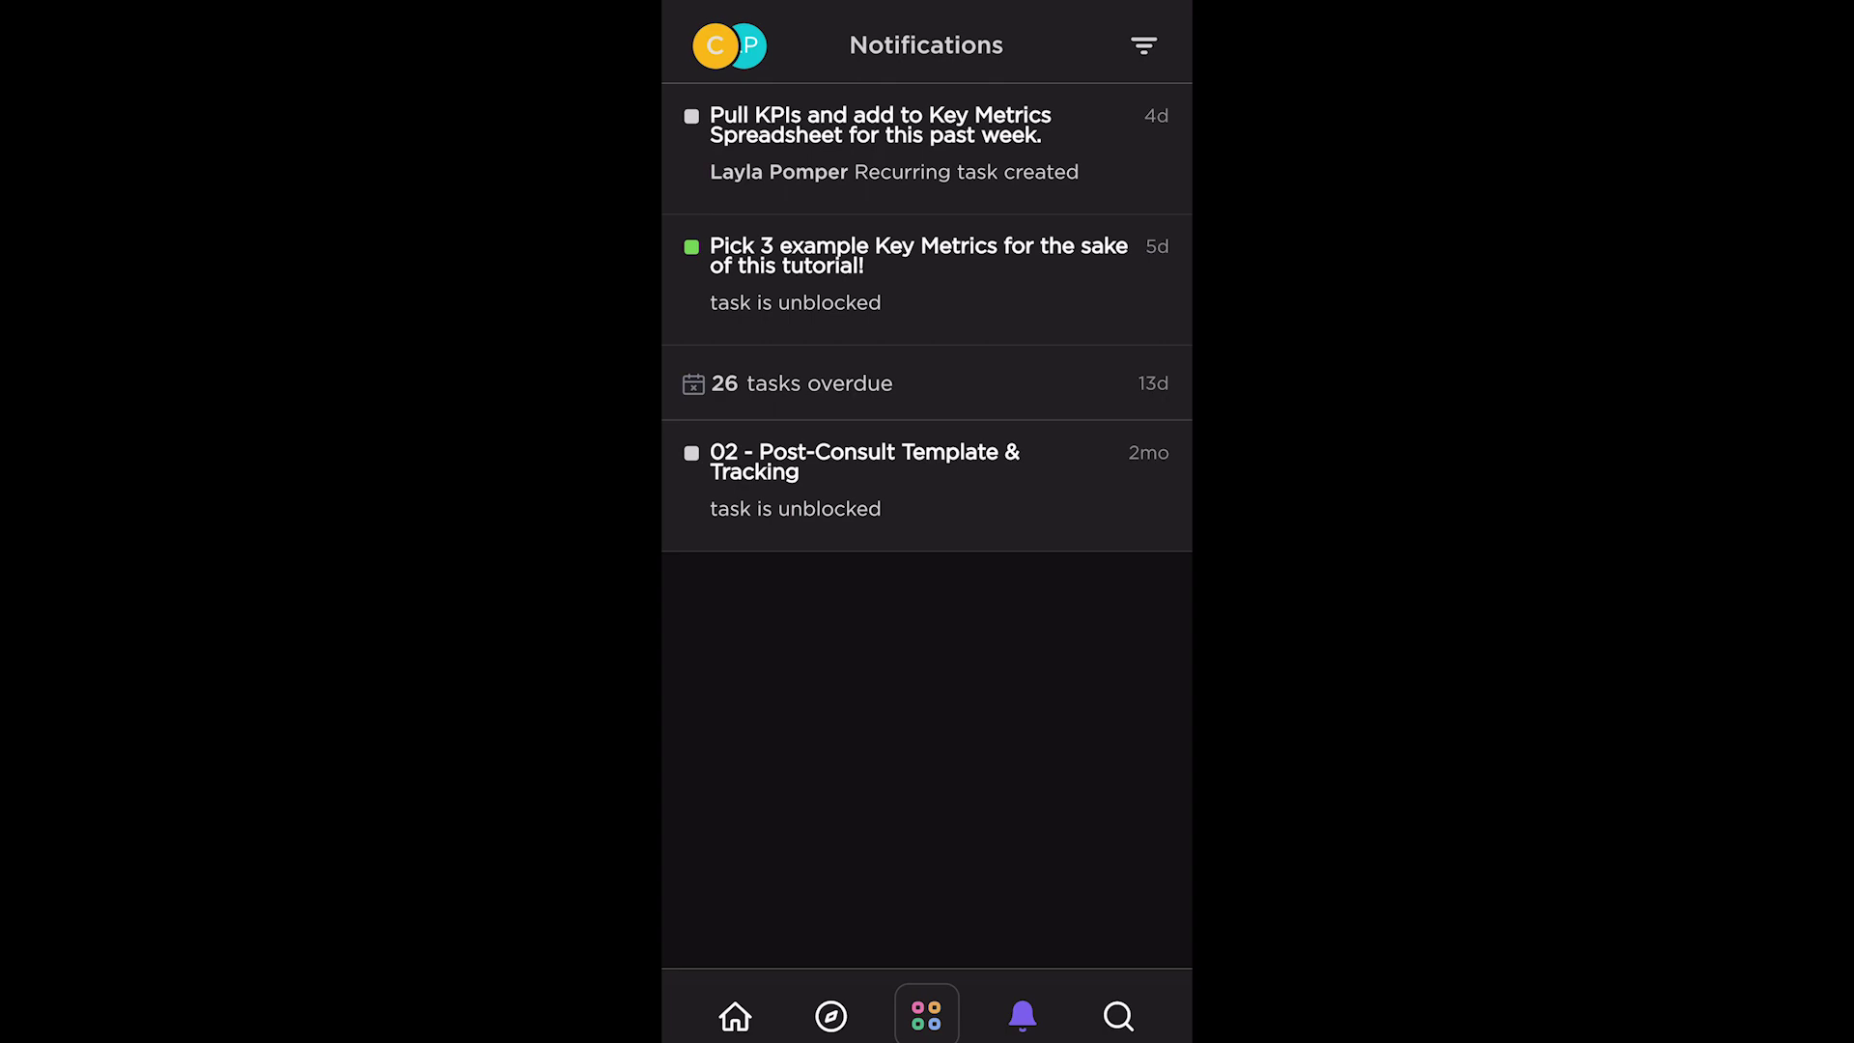
left_click(819, 383)
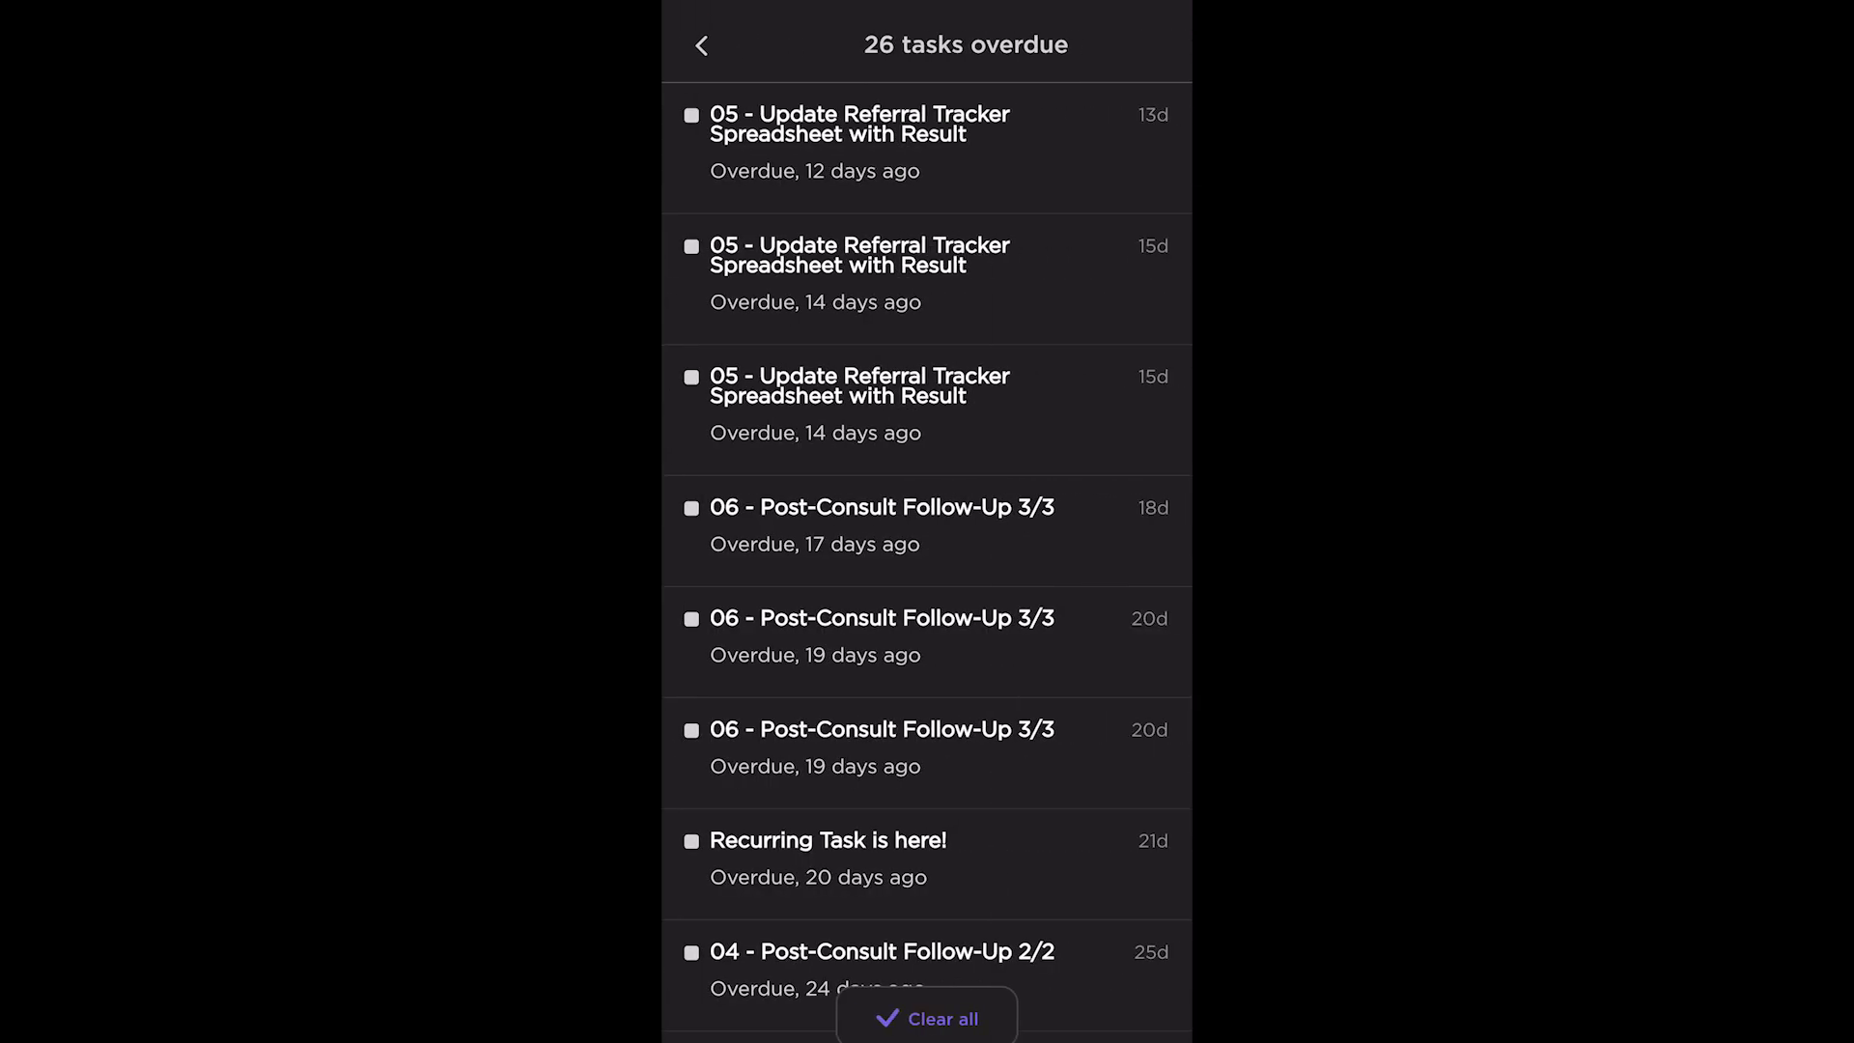
left_click(701, 44)
left_click(800, 383)
scroll(927, 551, "down", 5)
scroll(927, 551, "up", 5)
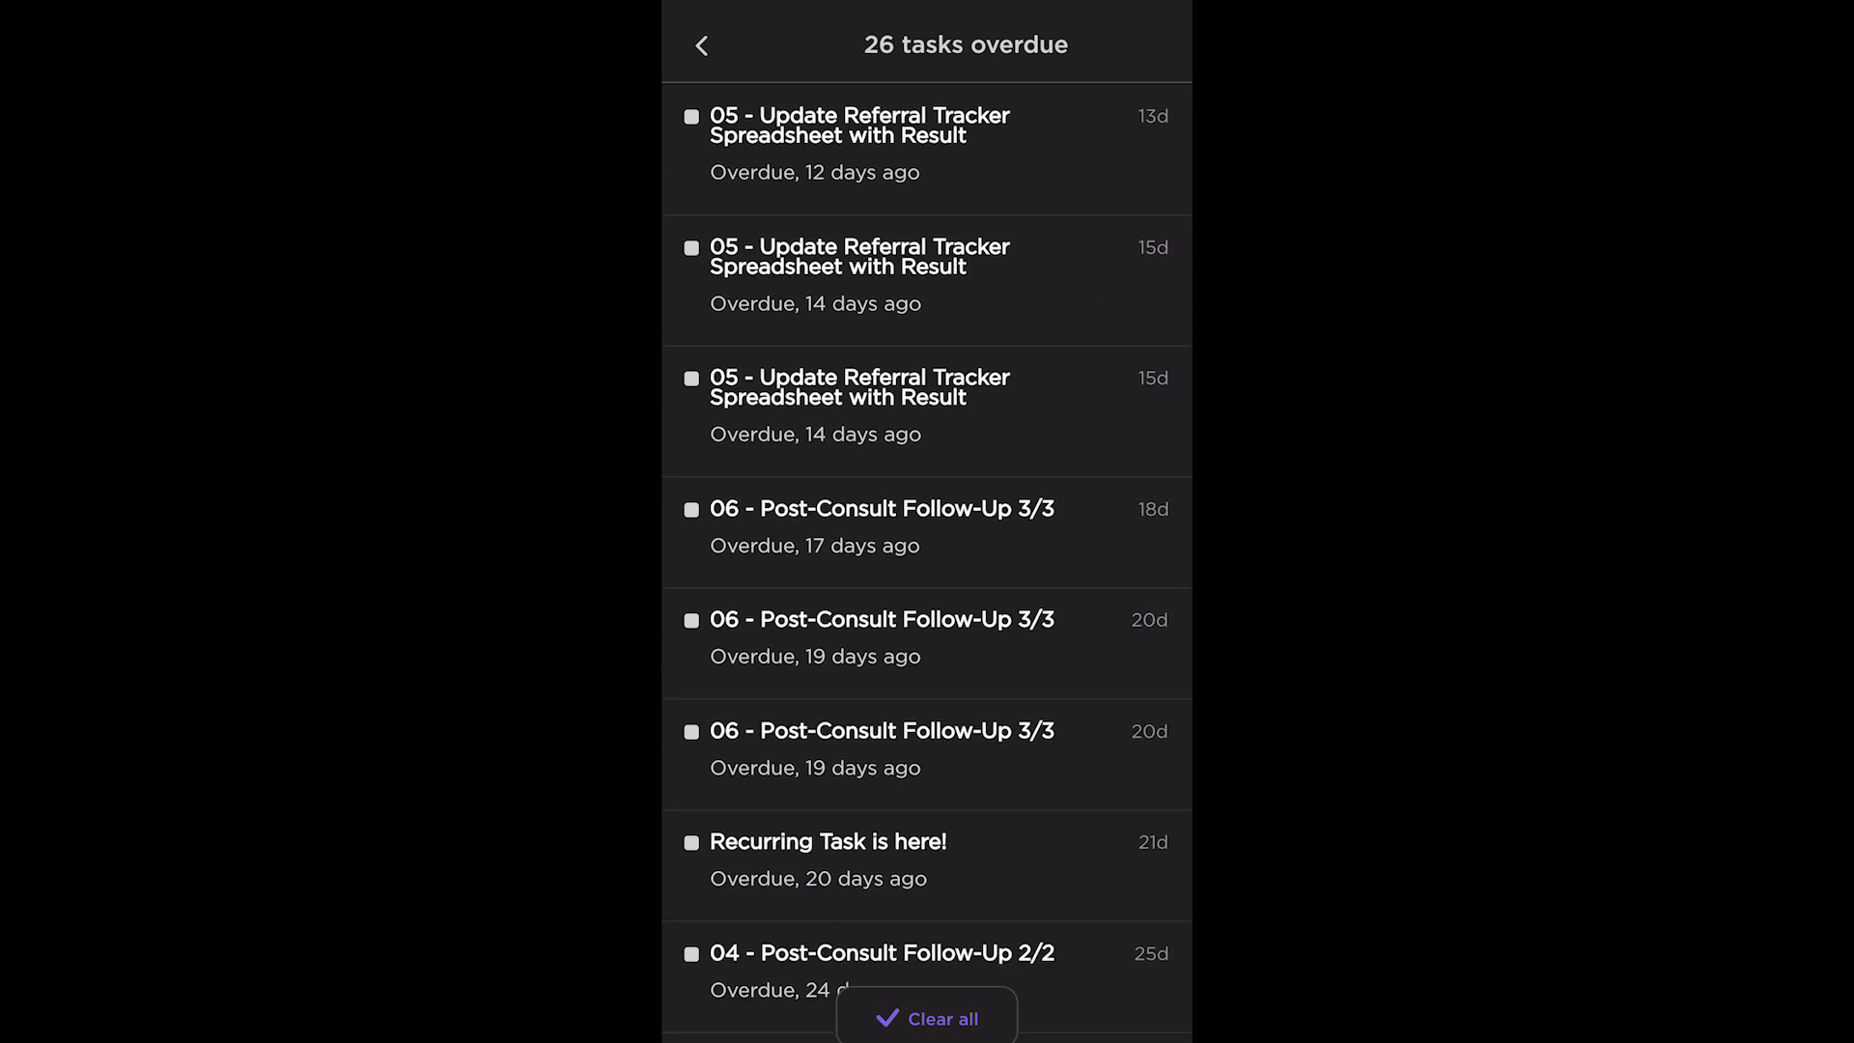
scroll(928, 550, "down", 5)
scroll(927, 550, "down", 5)
scroll(928, 550, "down", 2)
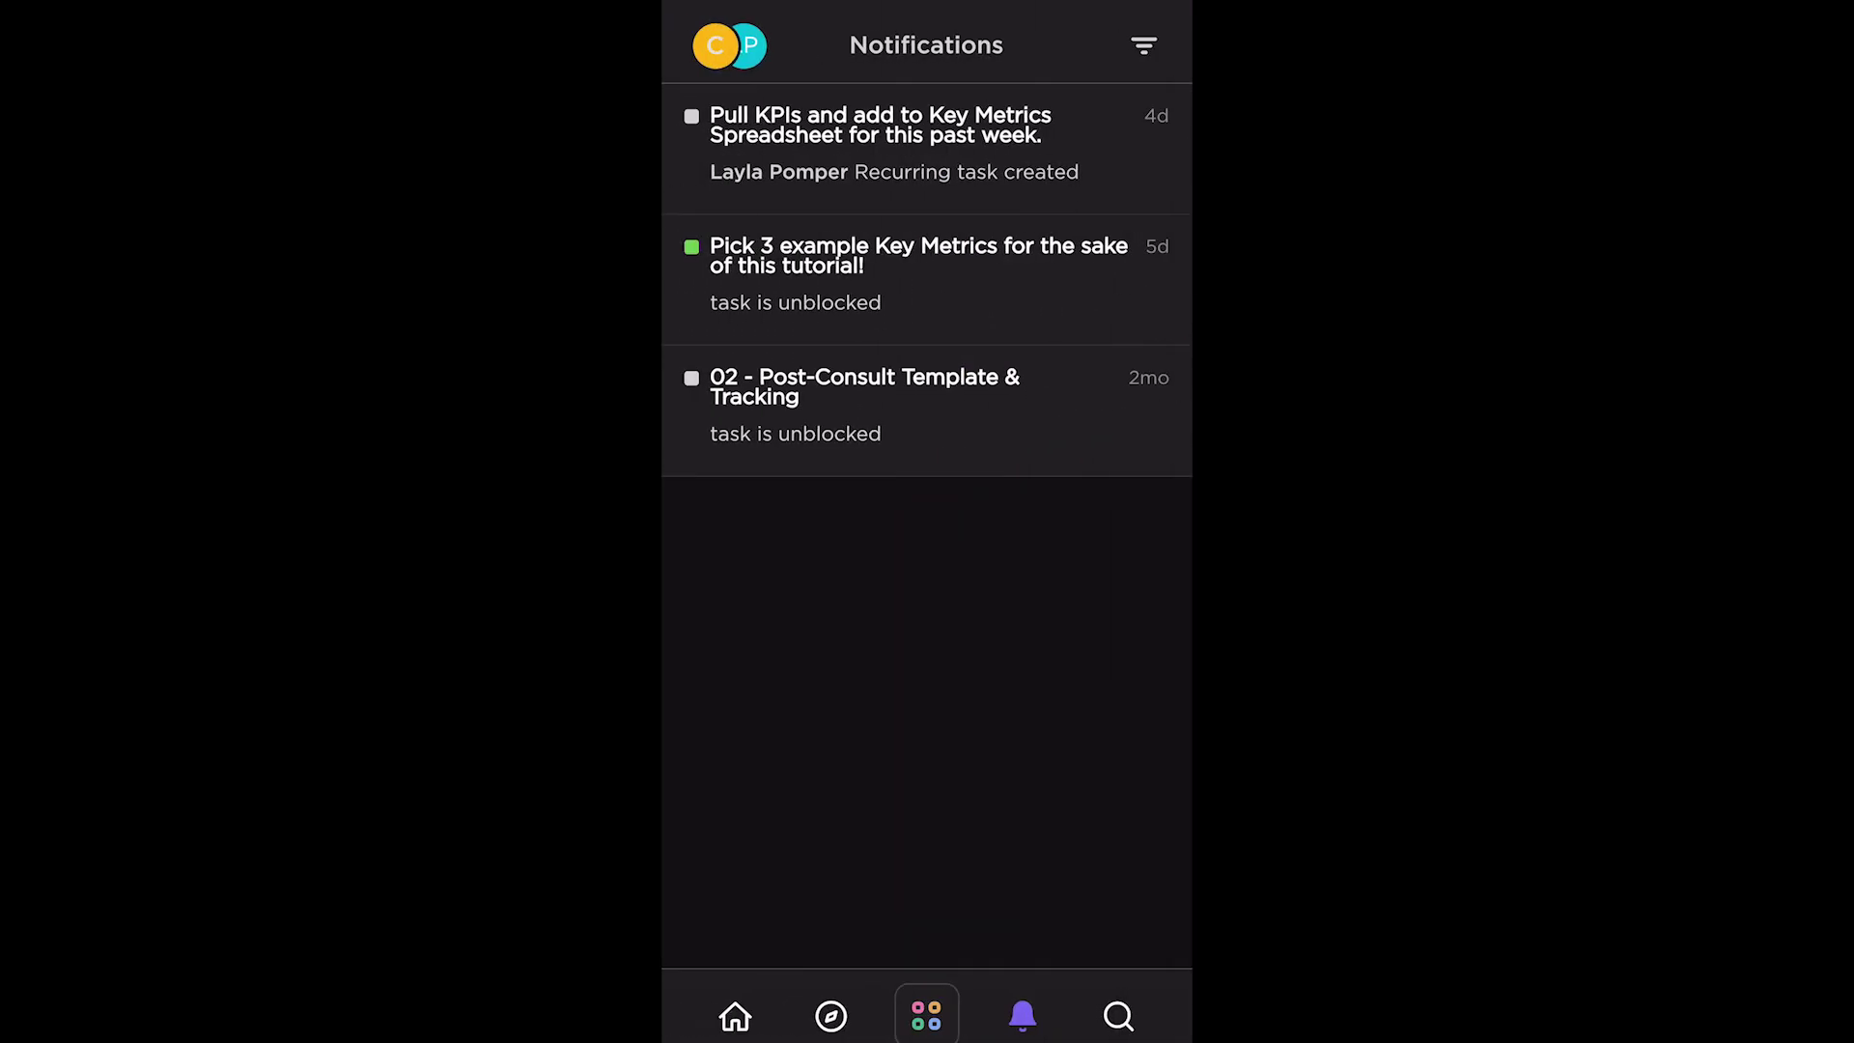
left_click(864, 406)
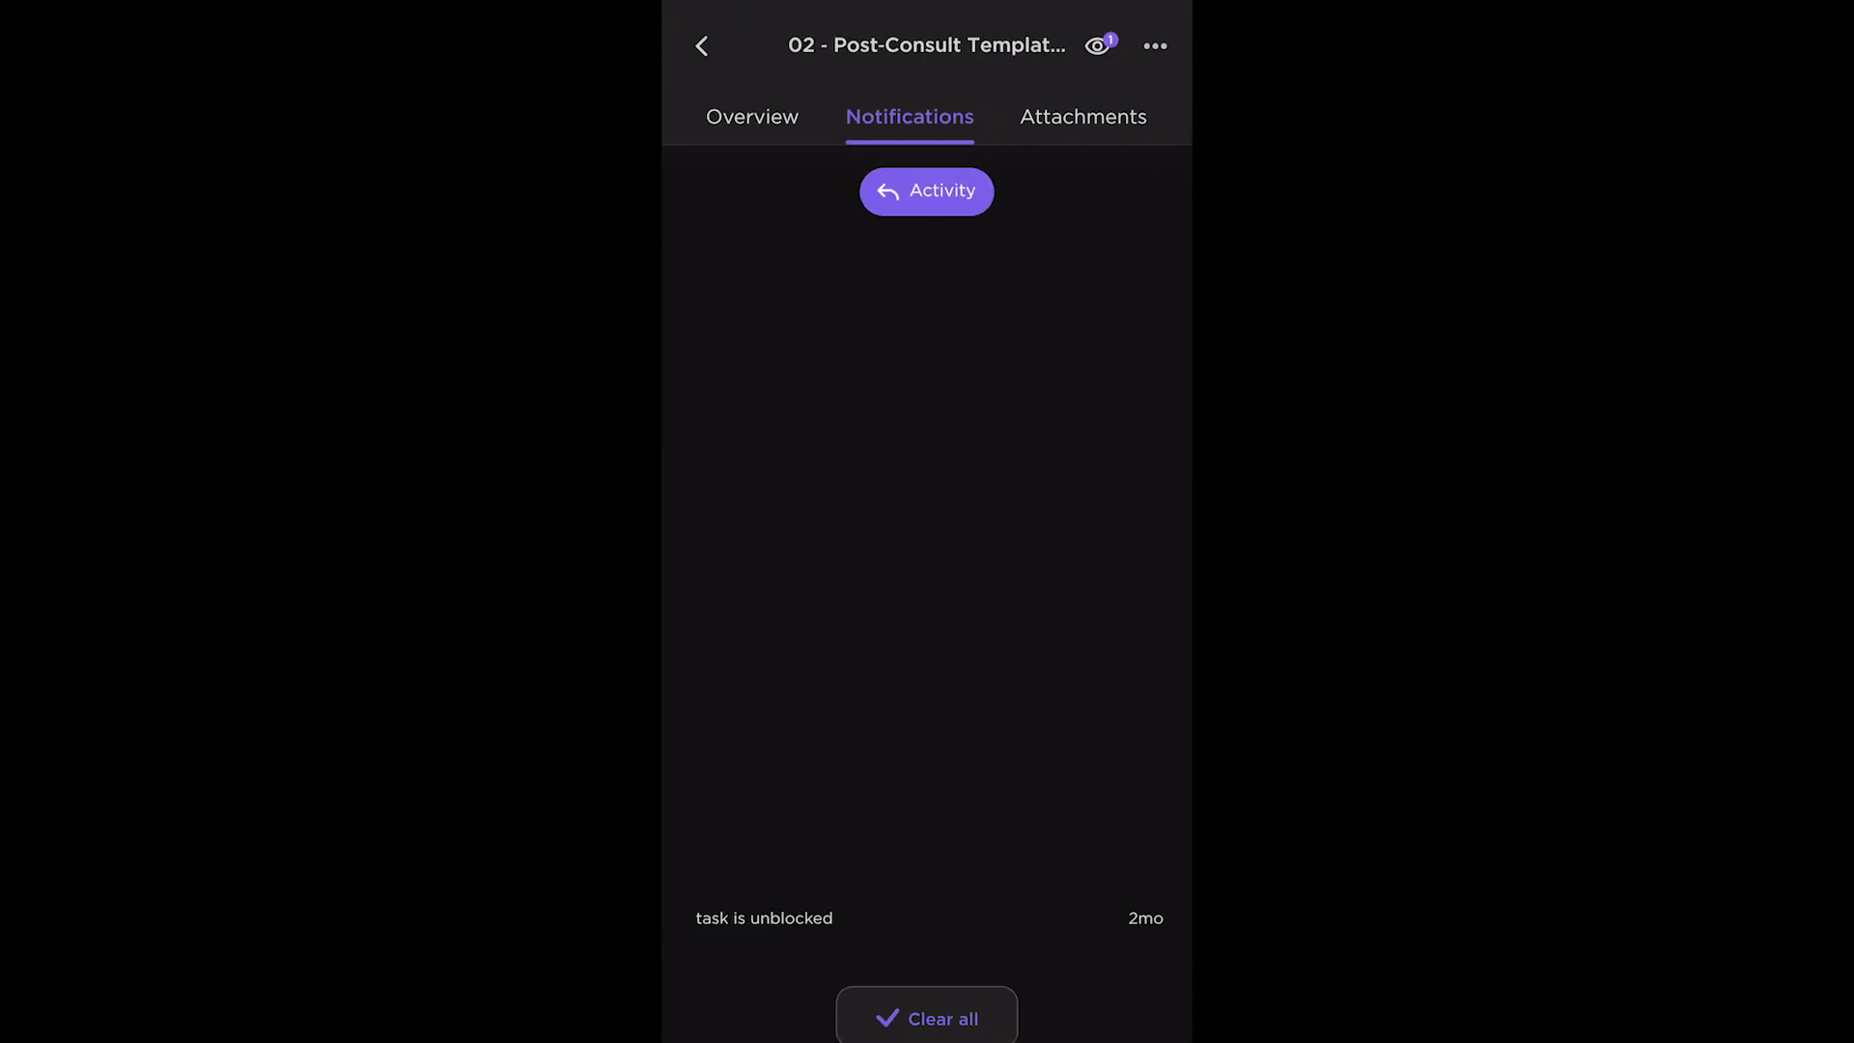
left_click(701, 45)
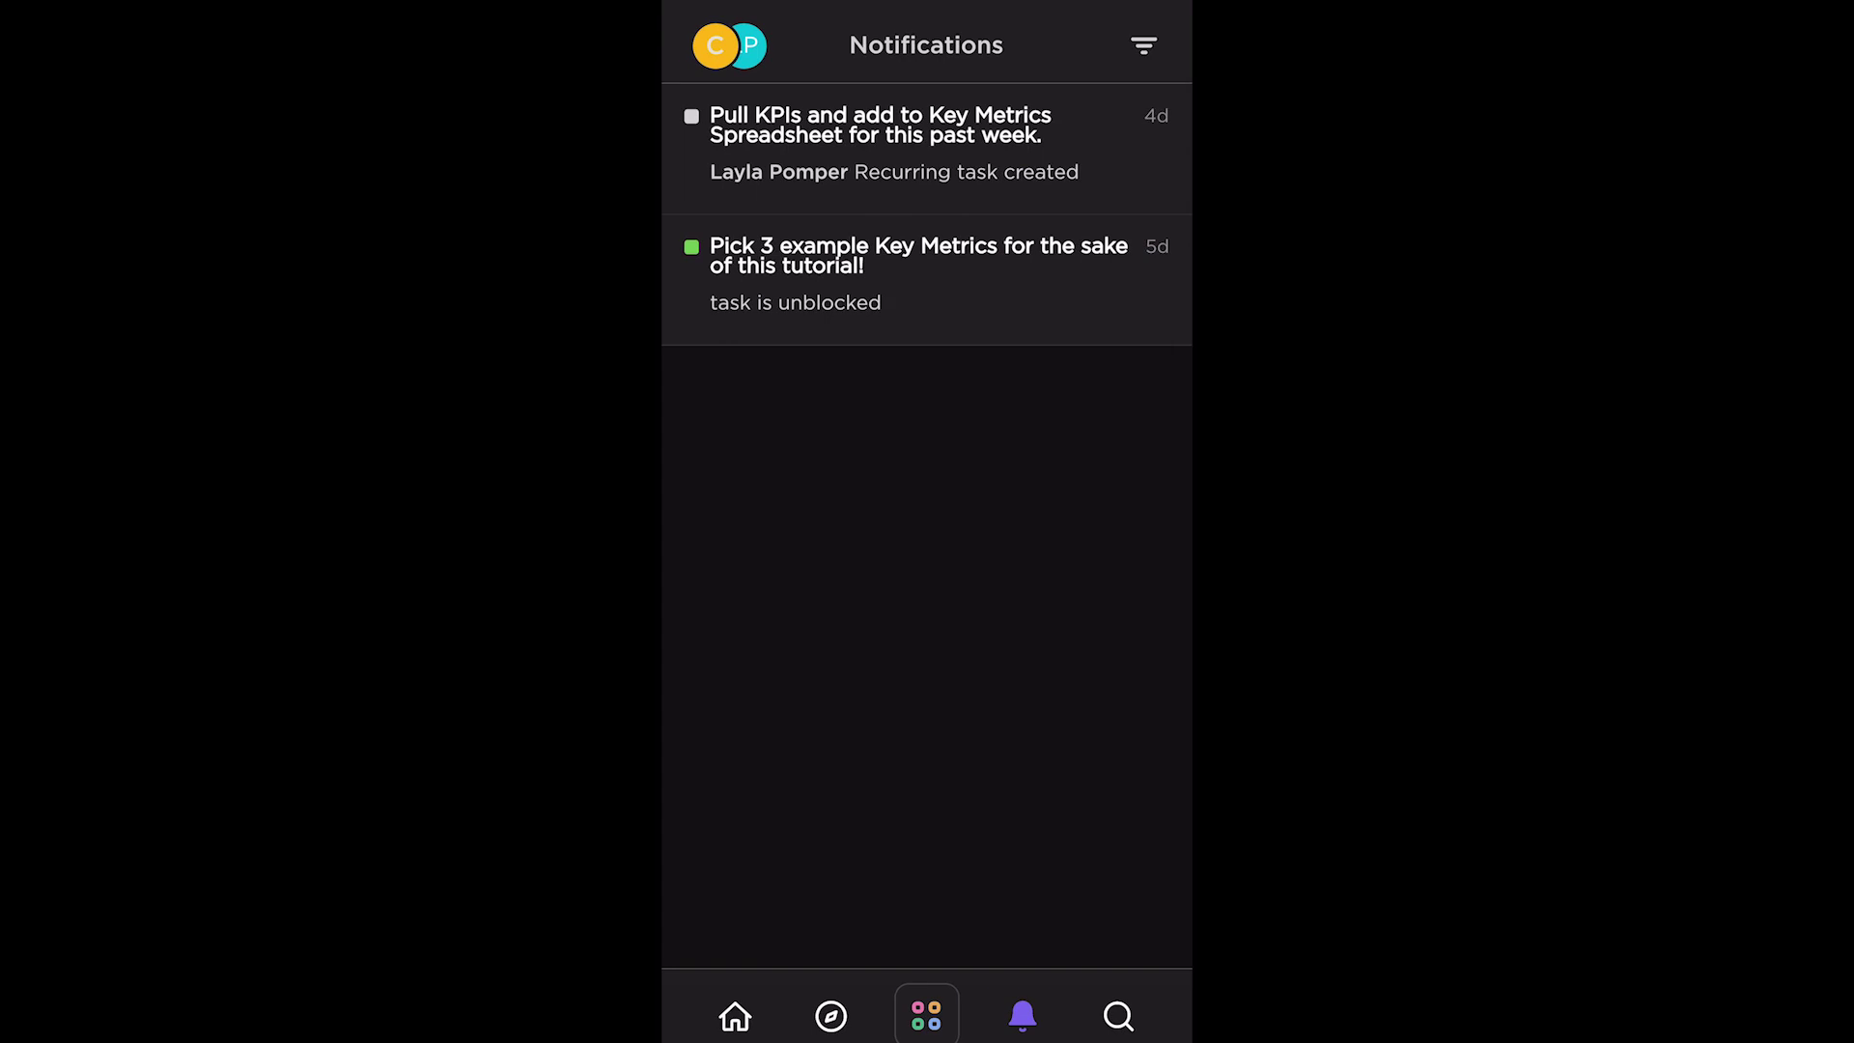
left_click(919, 276)
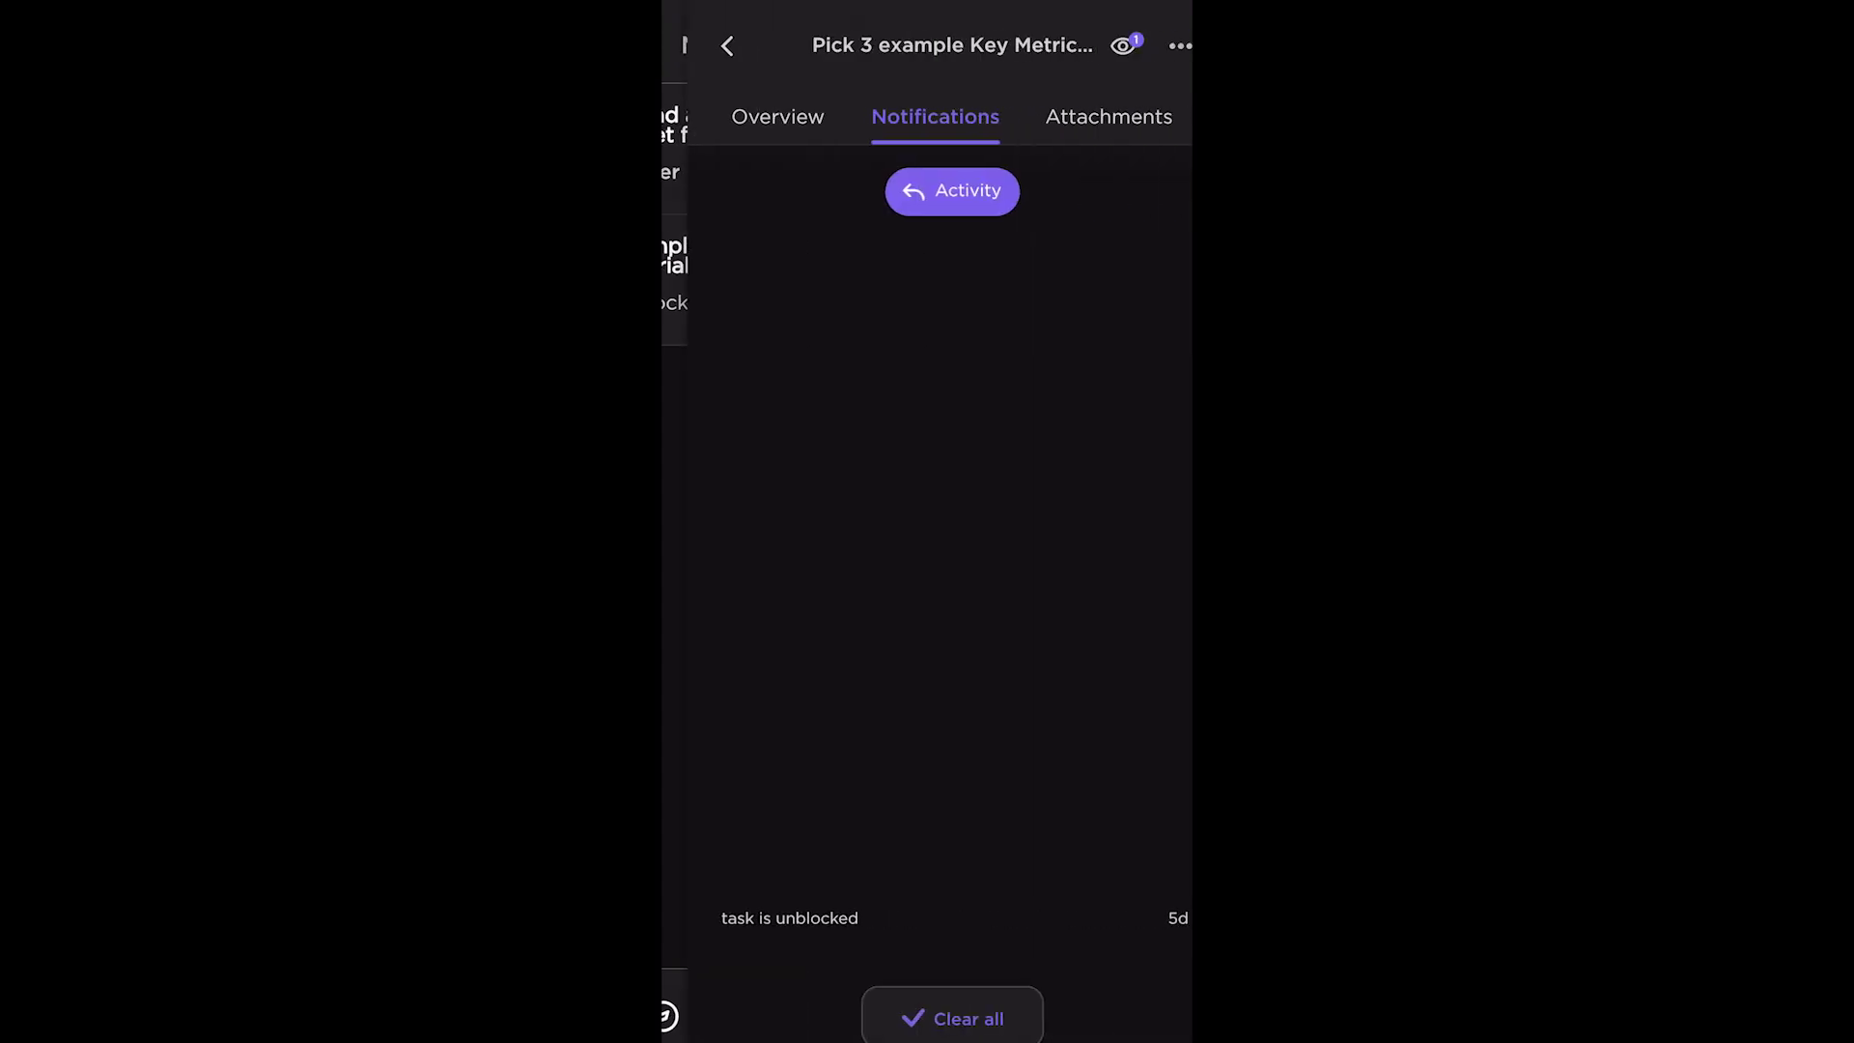
left_click(701, 45)
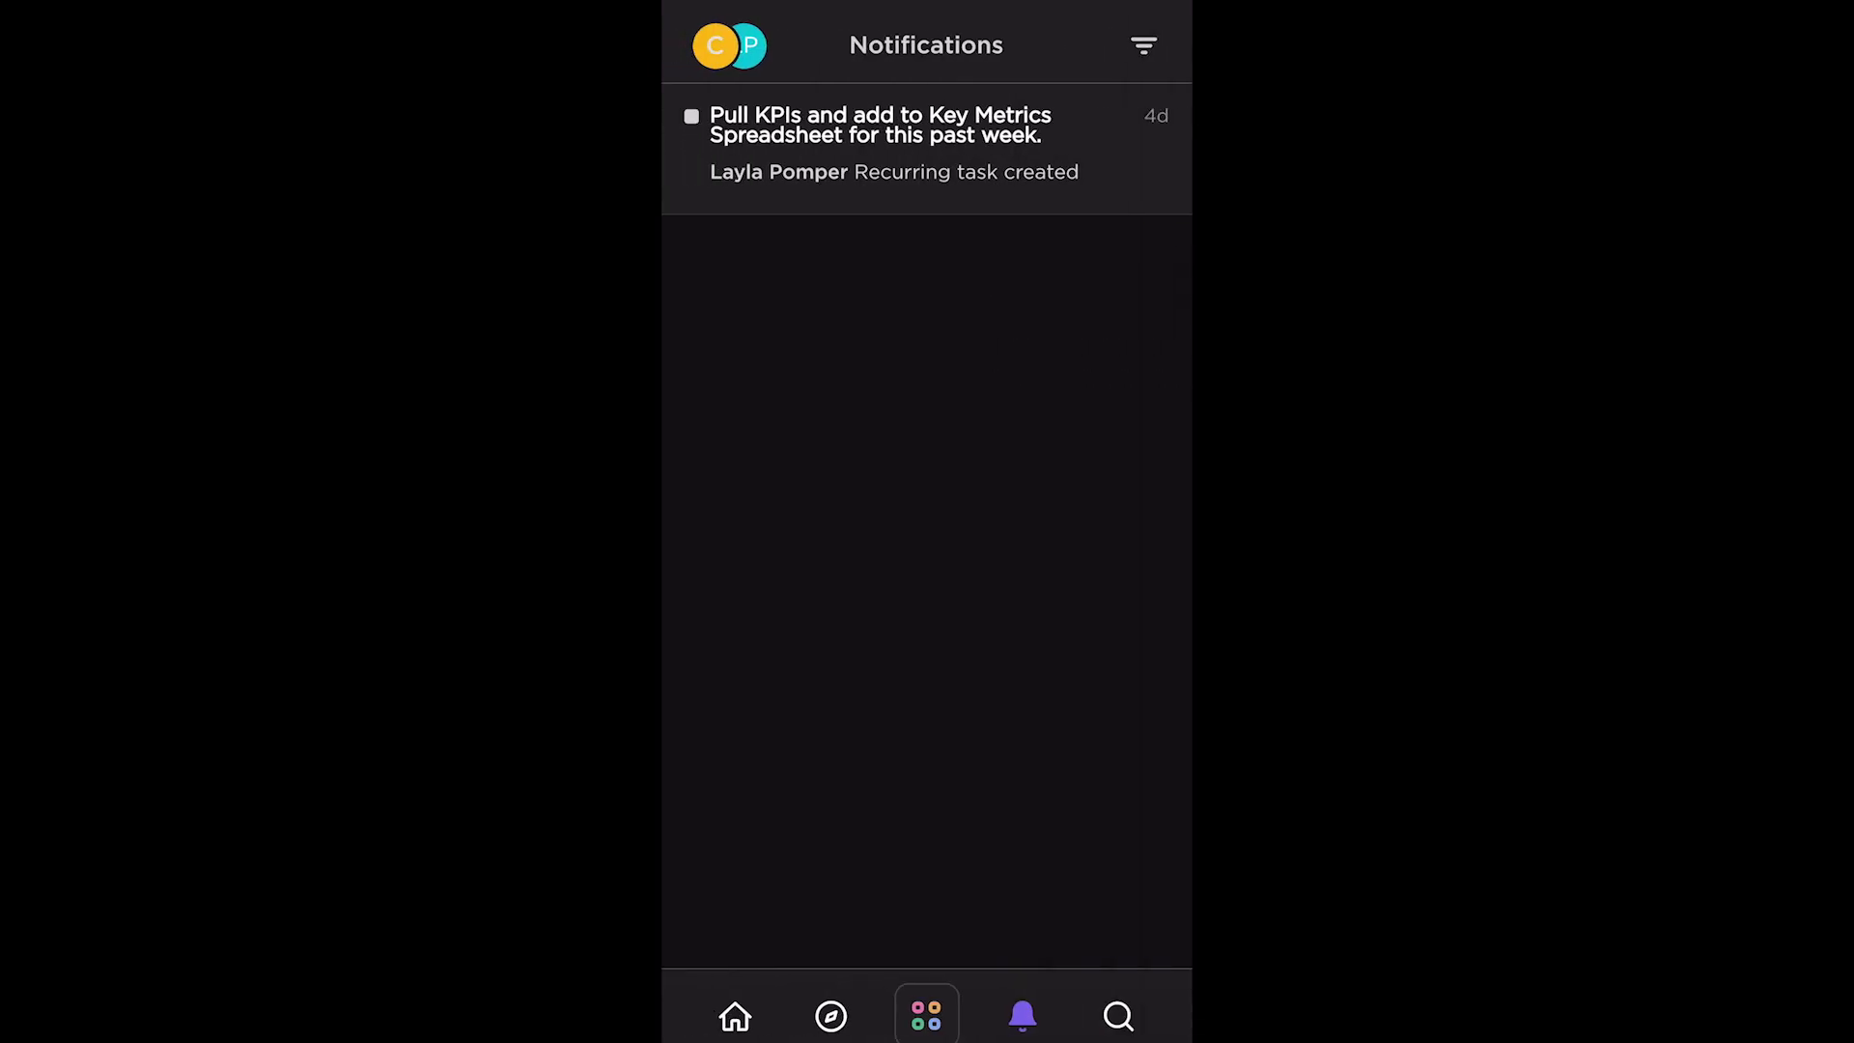
left_click(1143, 46)
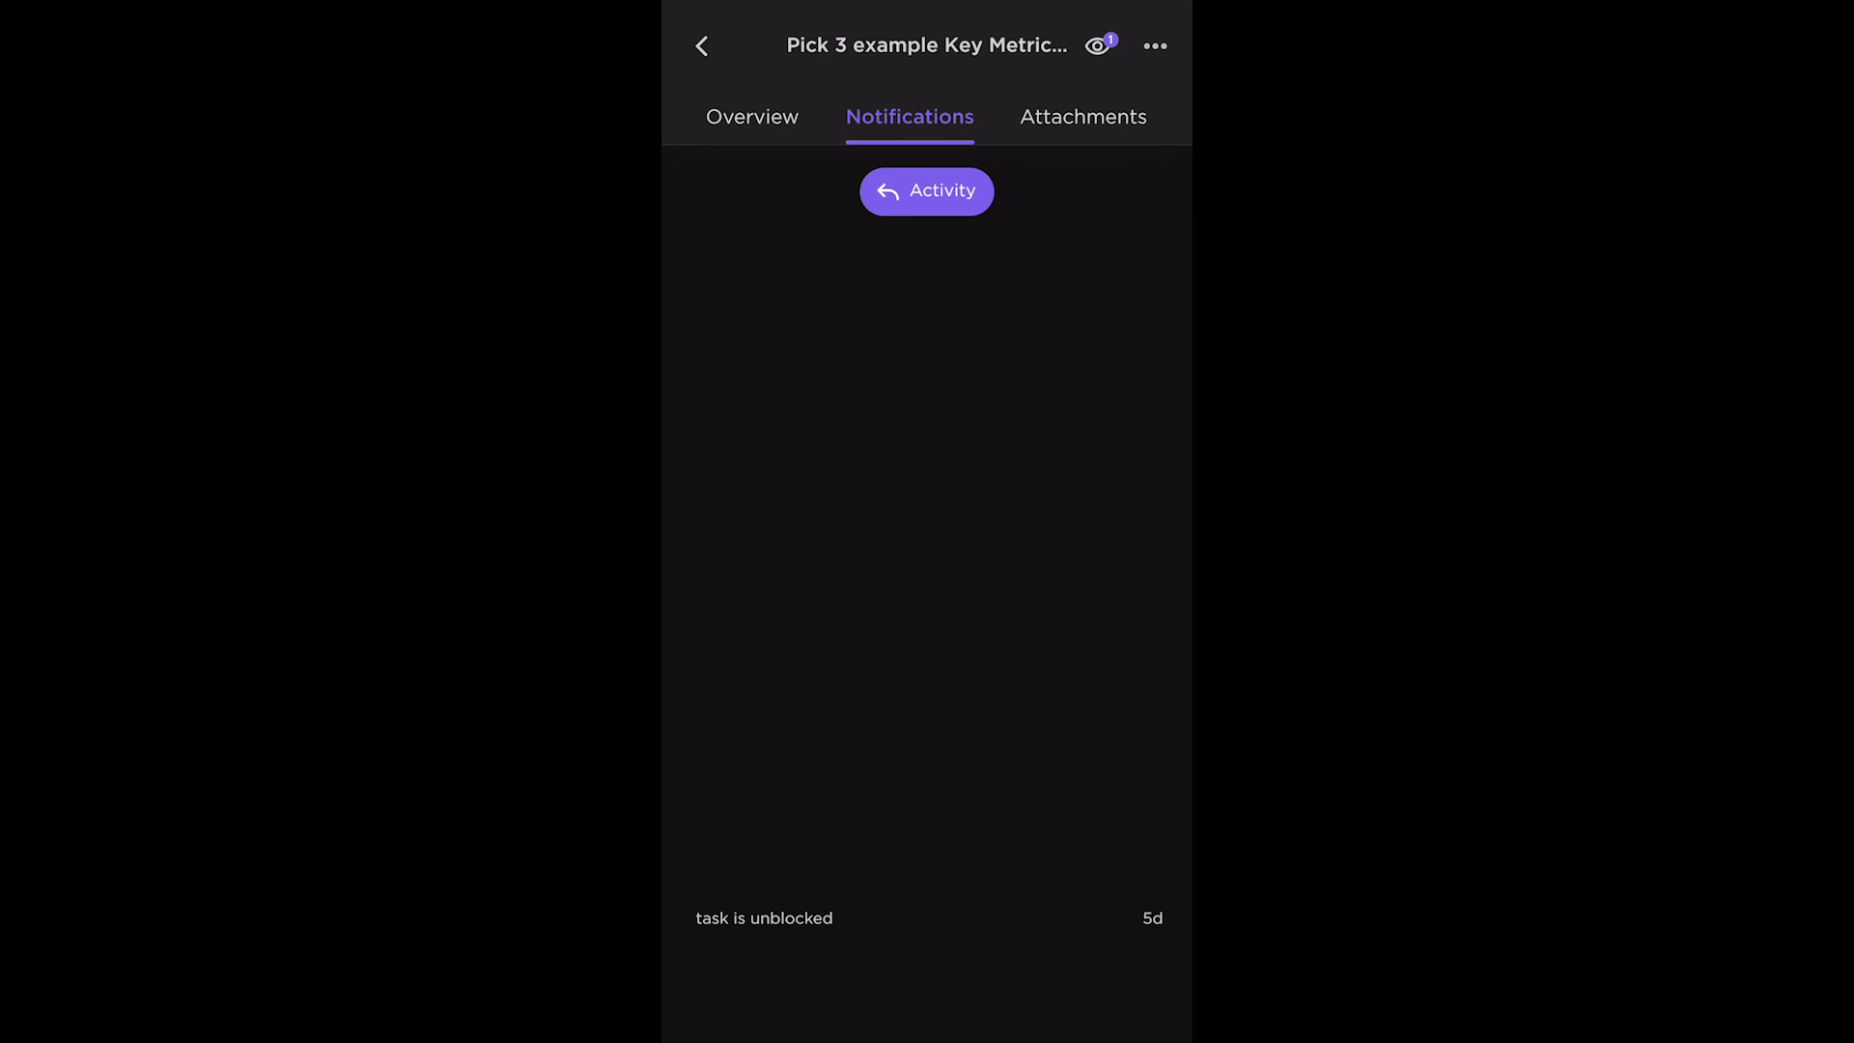
Return to notifications and explore the filter sheet, checking the empty Mentions view
left_click(700, 45)
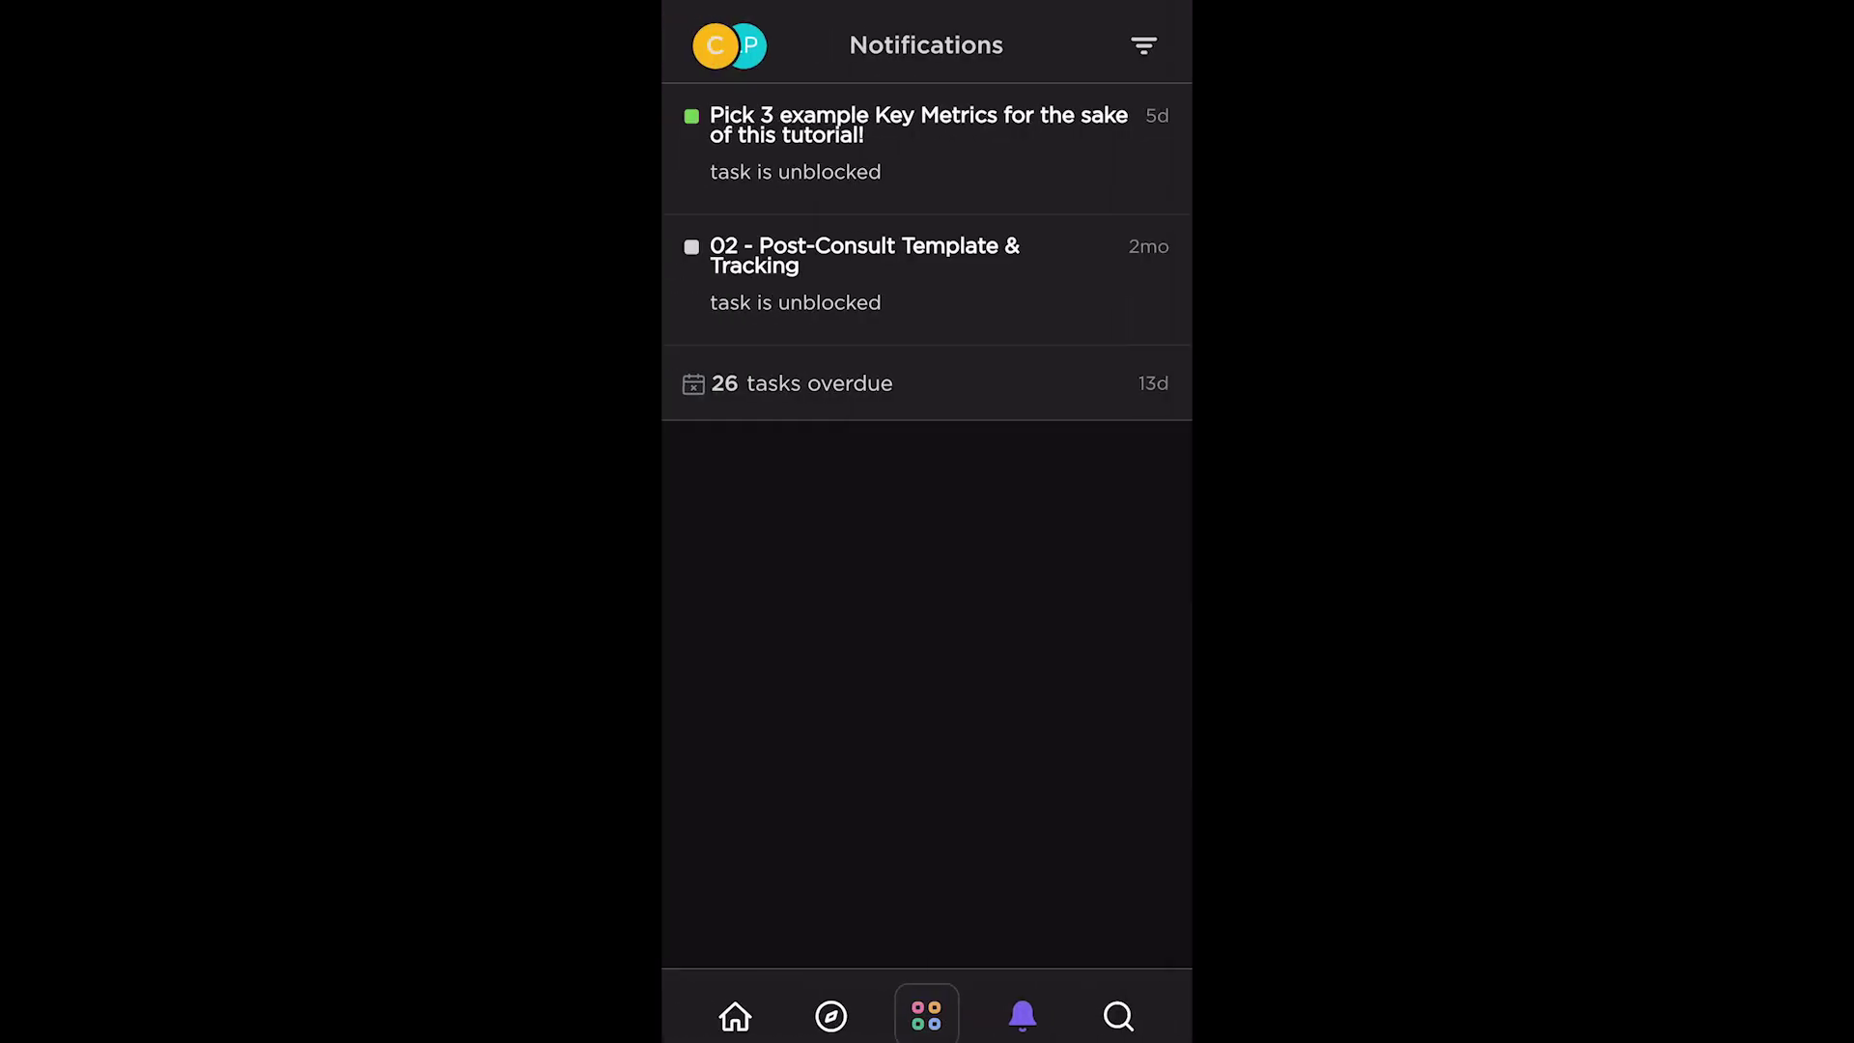
left_click(1143, 45)
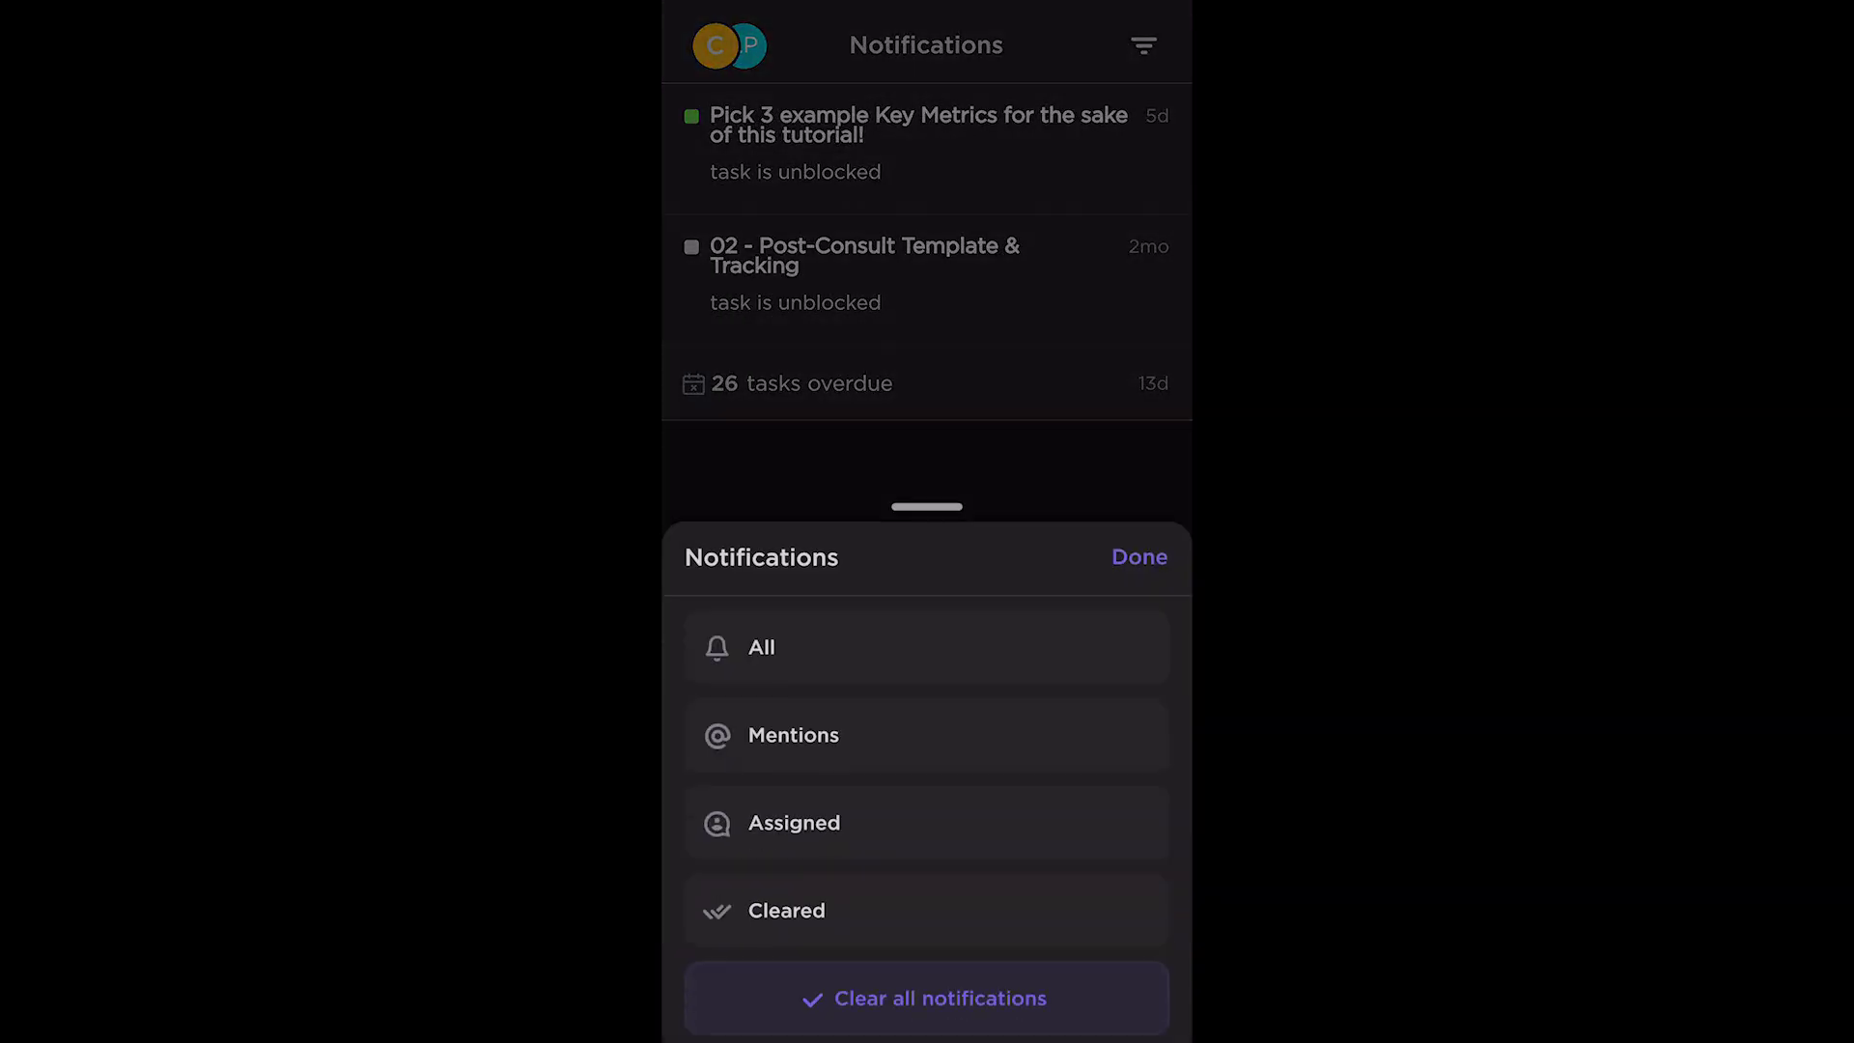
left_click(1139, 557)
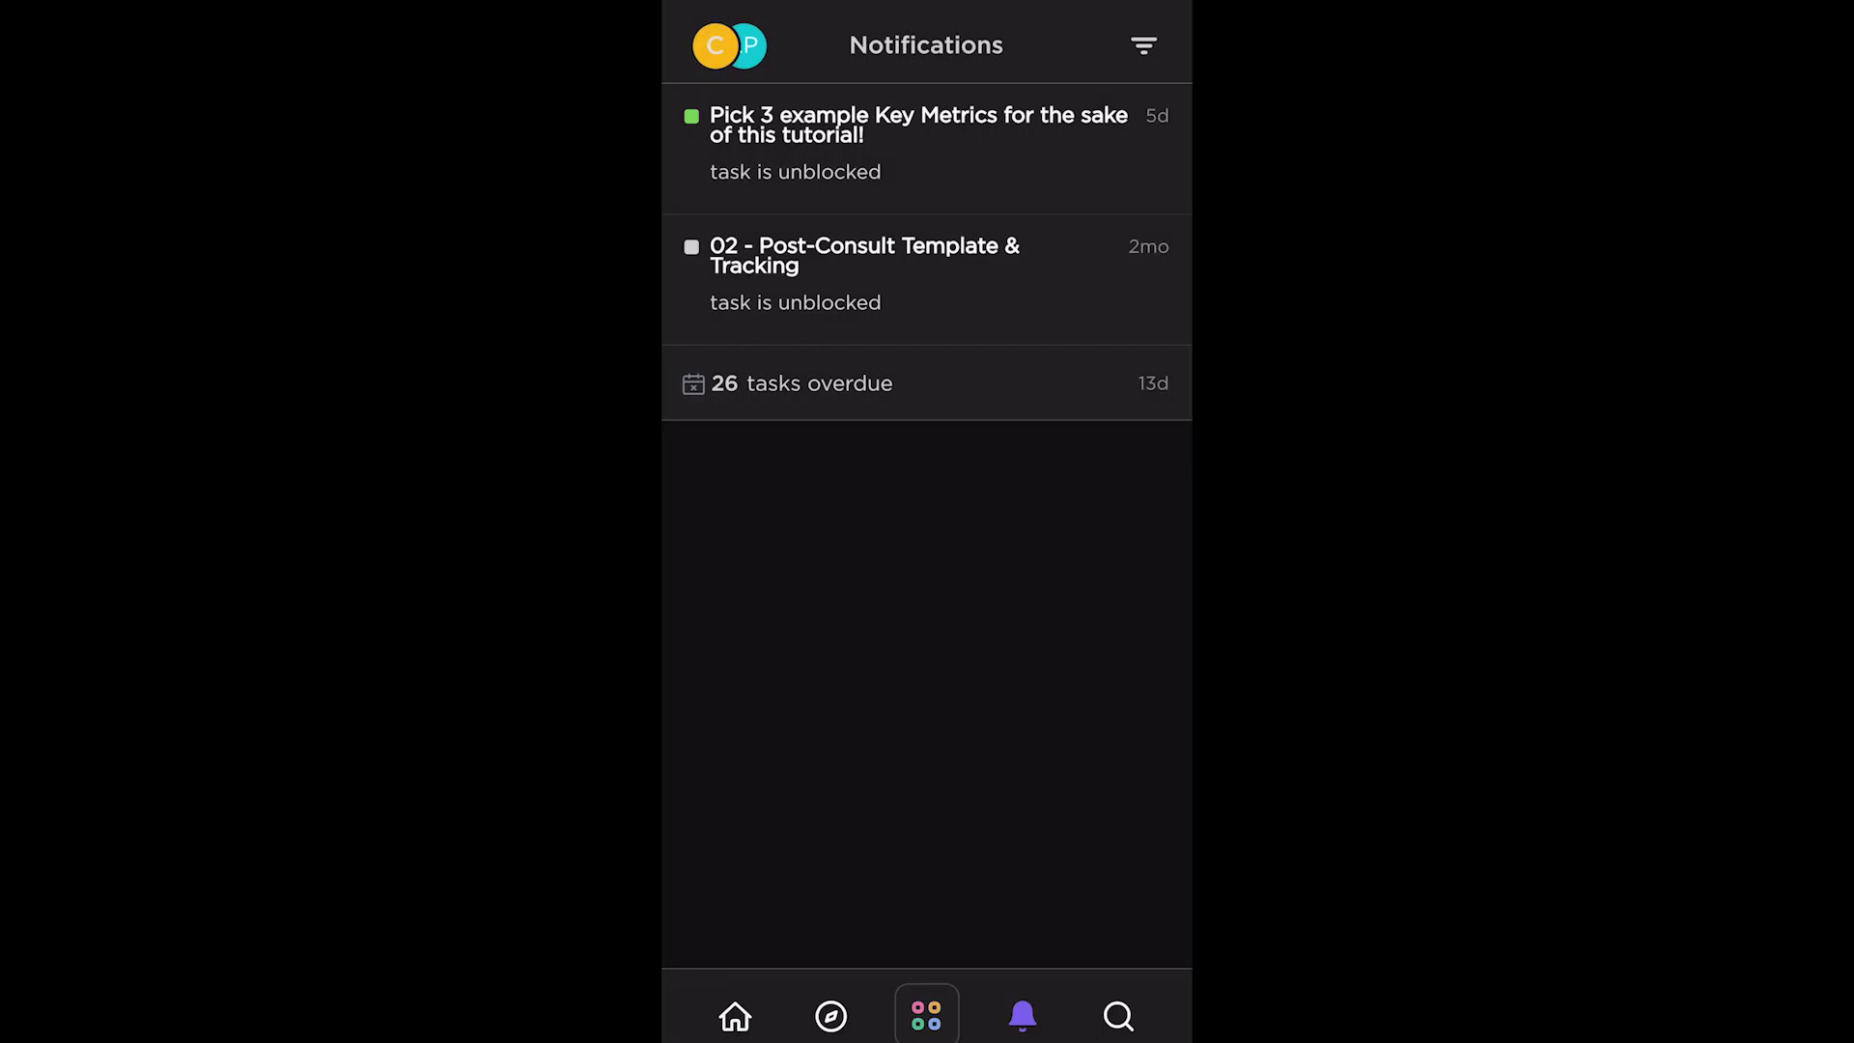
left_click(1142, 45)
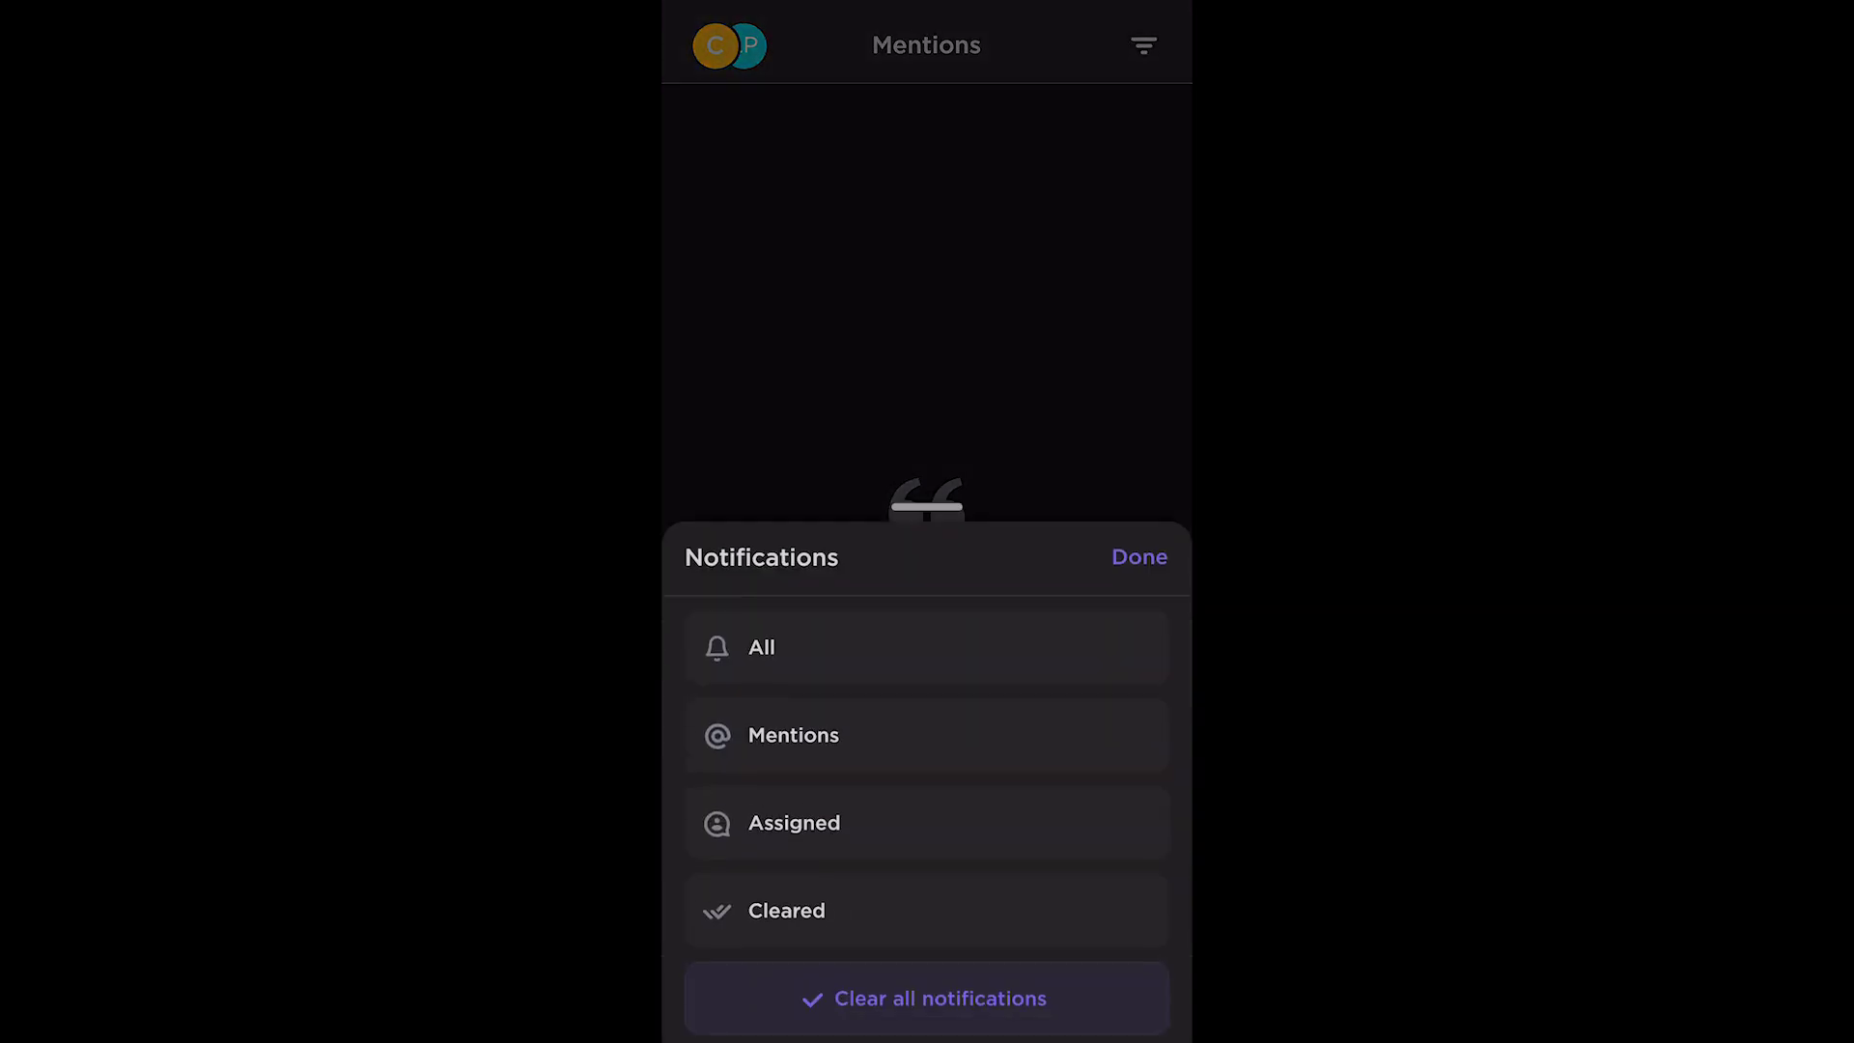
left_click_drag(928, 556, 927, 61)
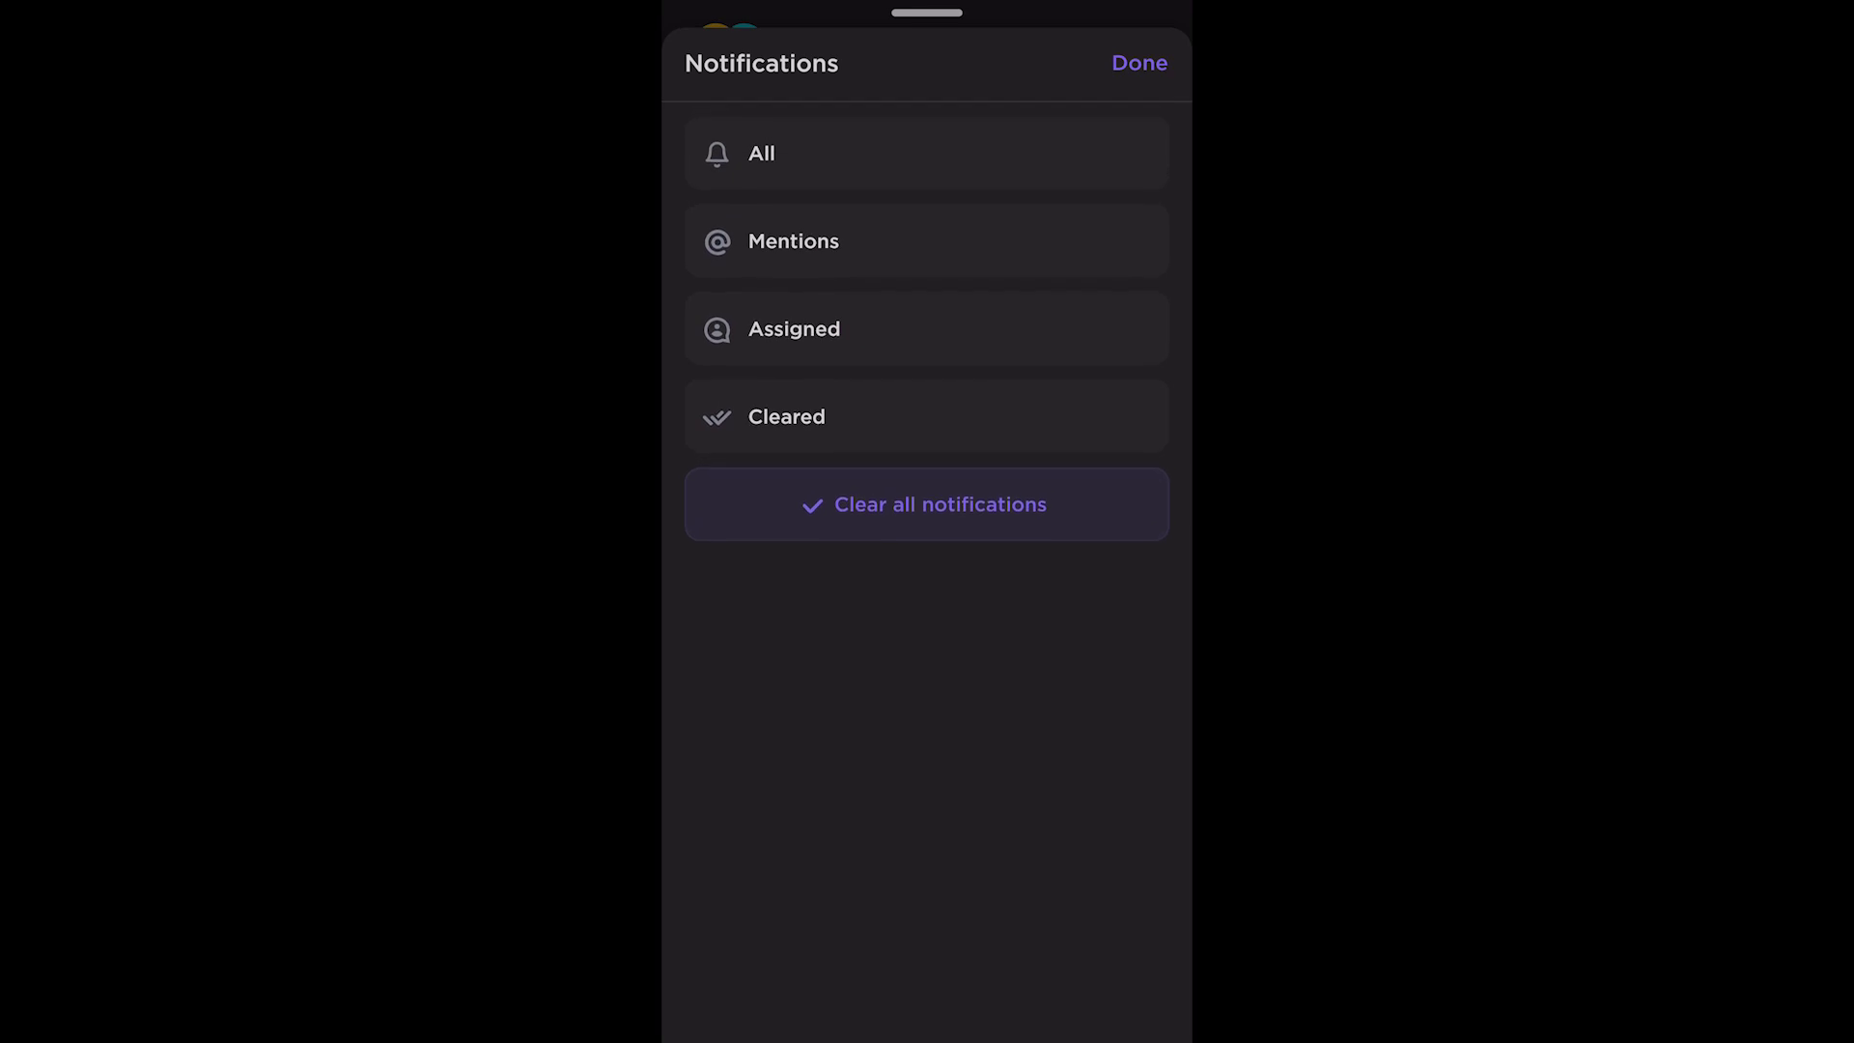
mouse_move(927, 14)
left_mouse_down()
mouse_move(927, 119)
mouse_move(927, 14)
left_mouse_up()
left_click_drag(928, 13, 926, 1013)
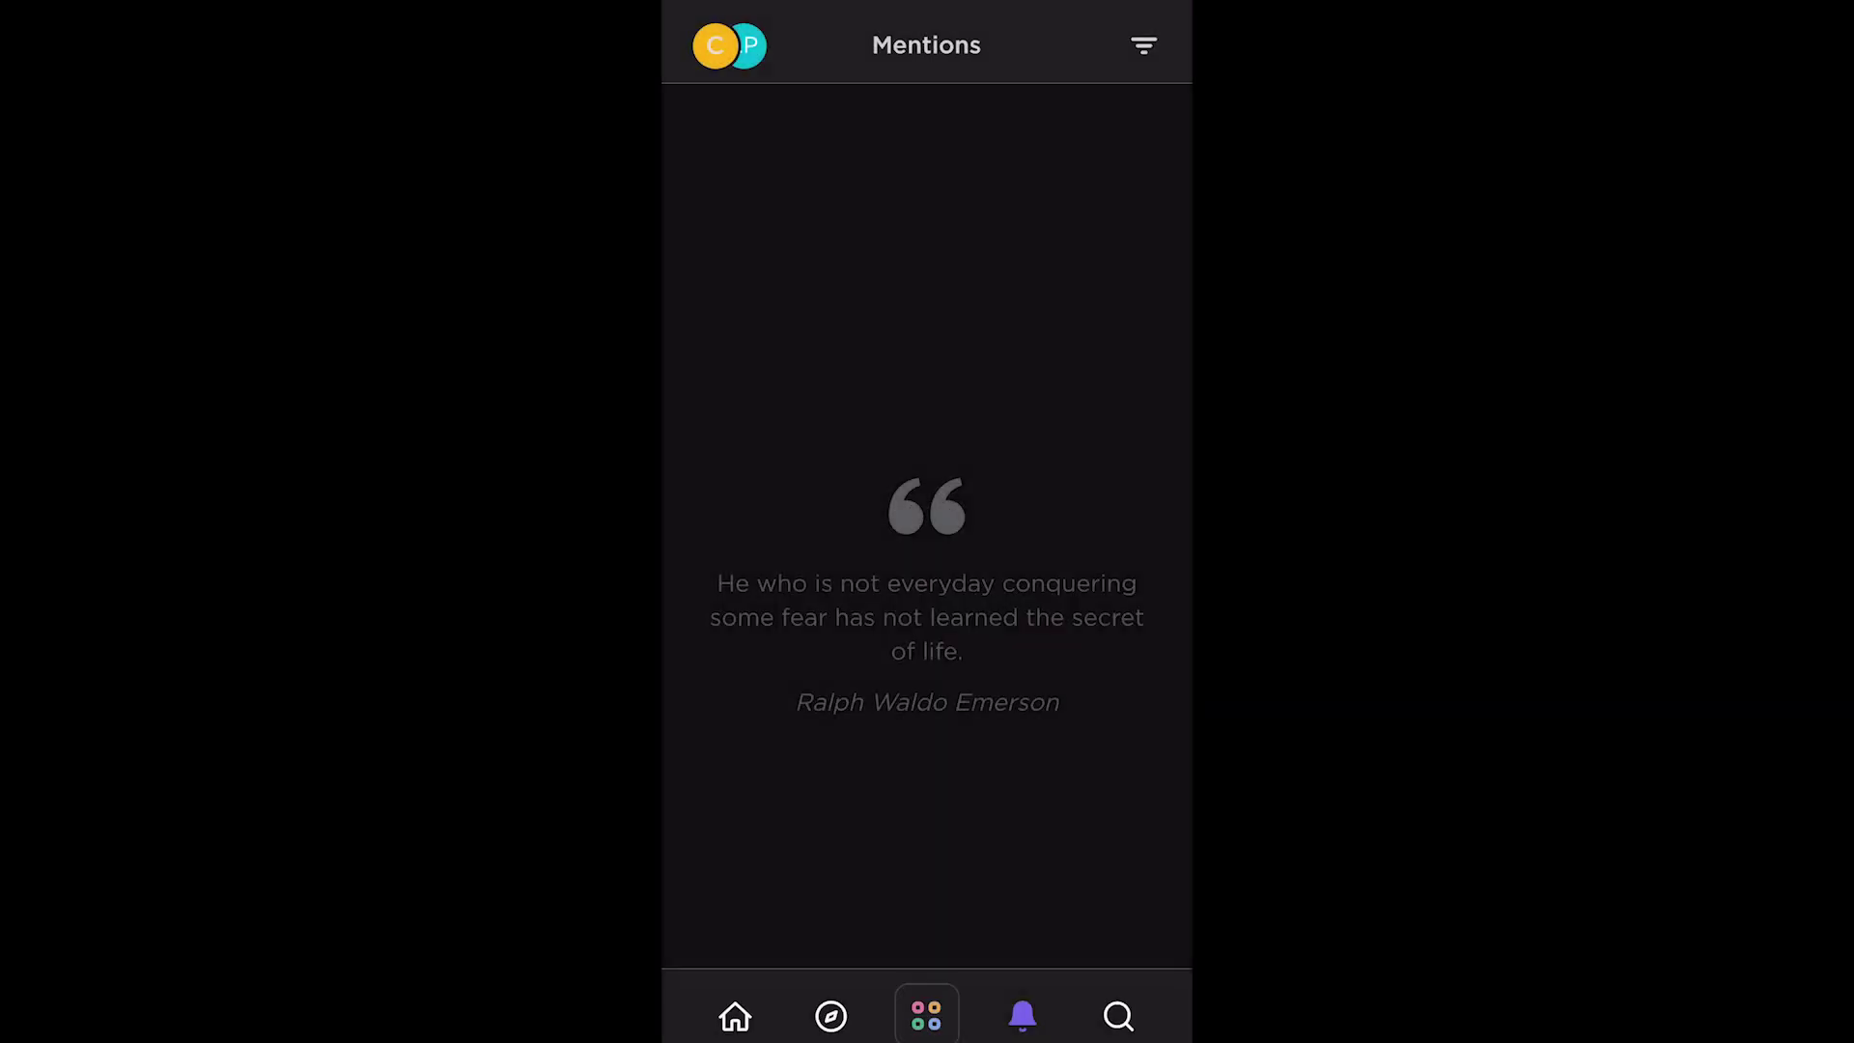
Clear all notifications so only the Post-Consult notice and 26 overdue tasks remain
left_click(1145, 44)
left_click_drag(927, 496, 927, 977)
left_click(1144, 45)
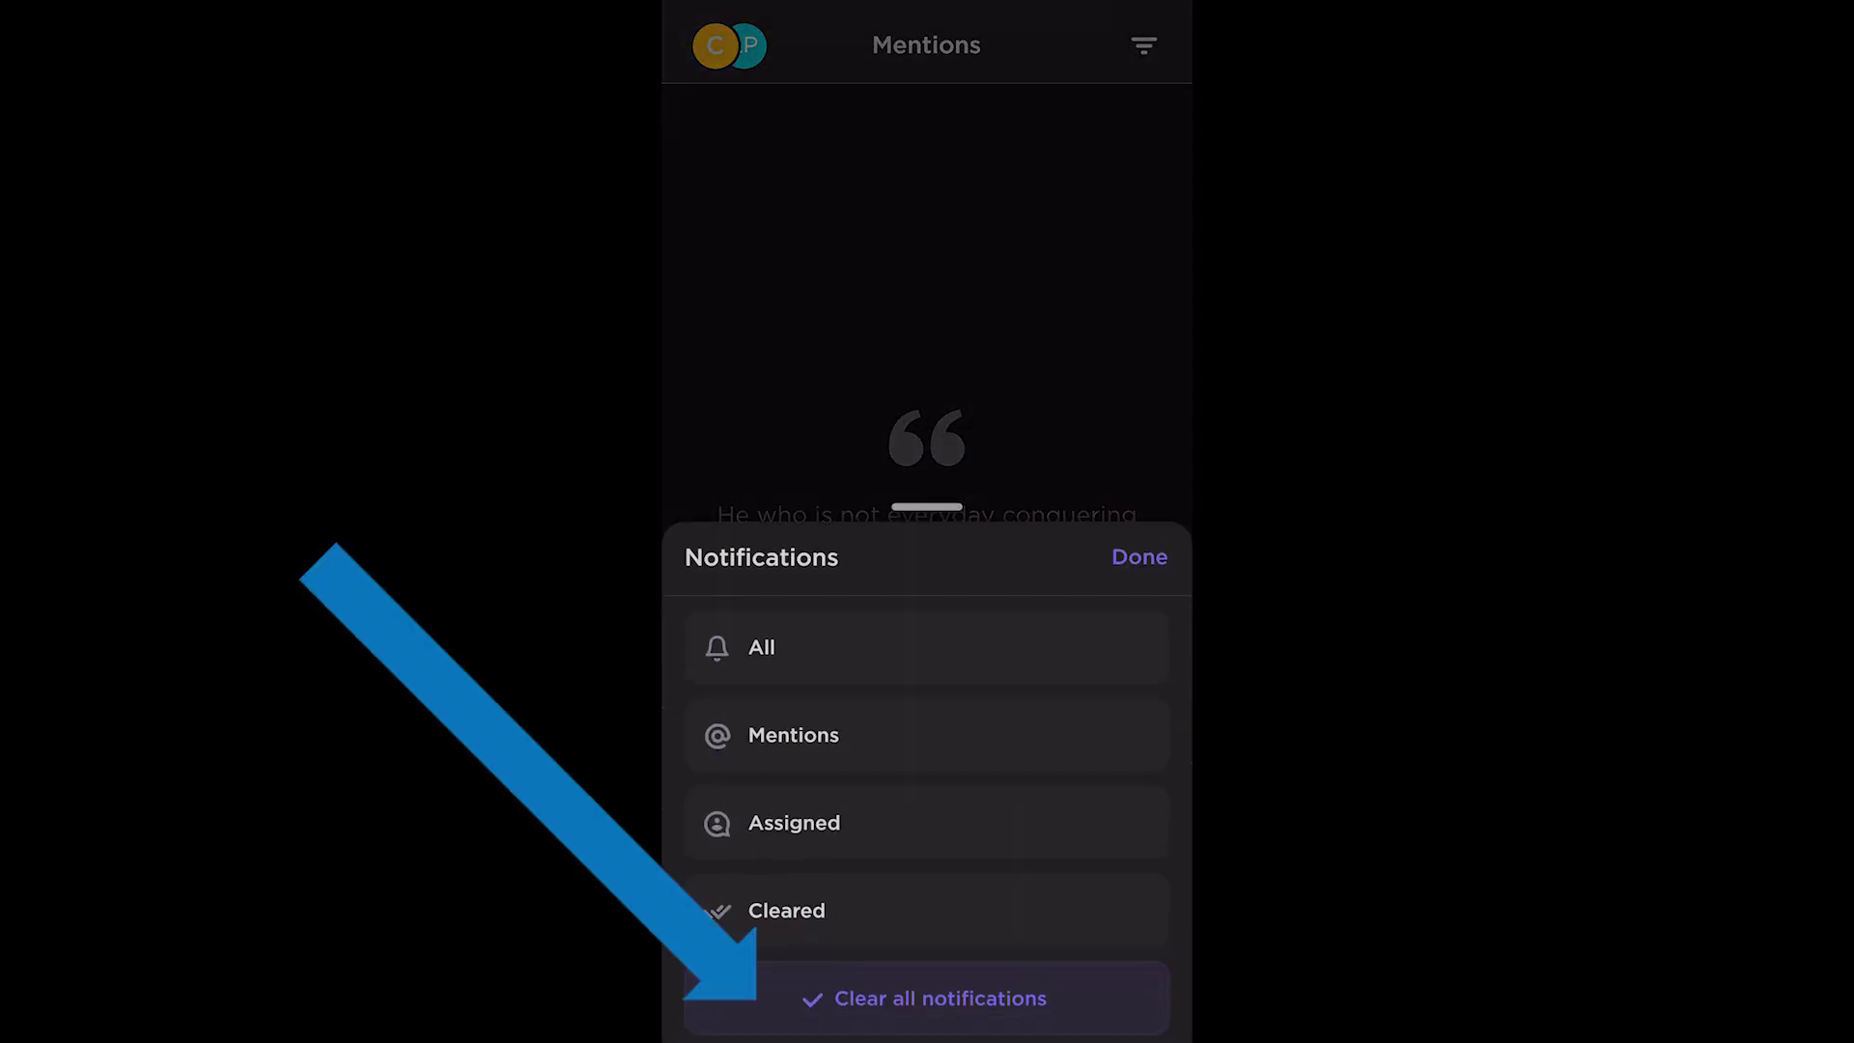
left_click(926, 998)
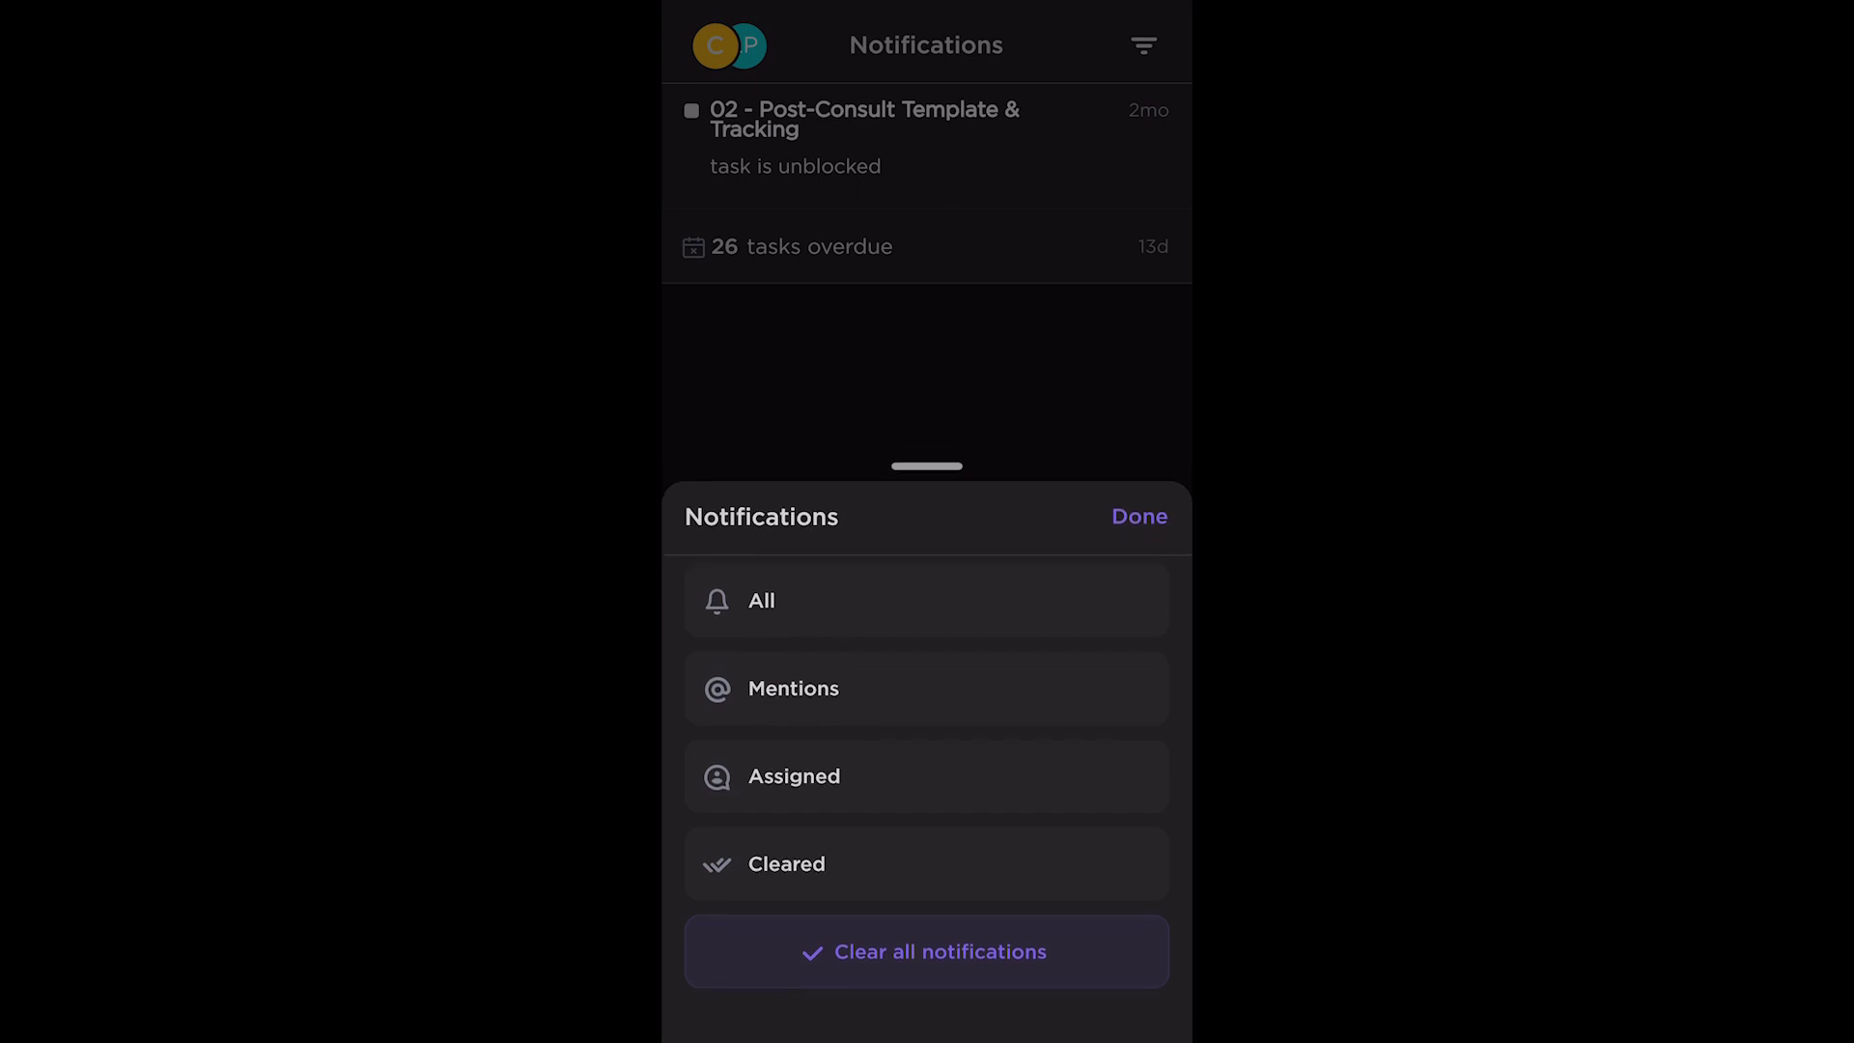
left_click(928, 998)
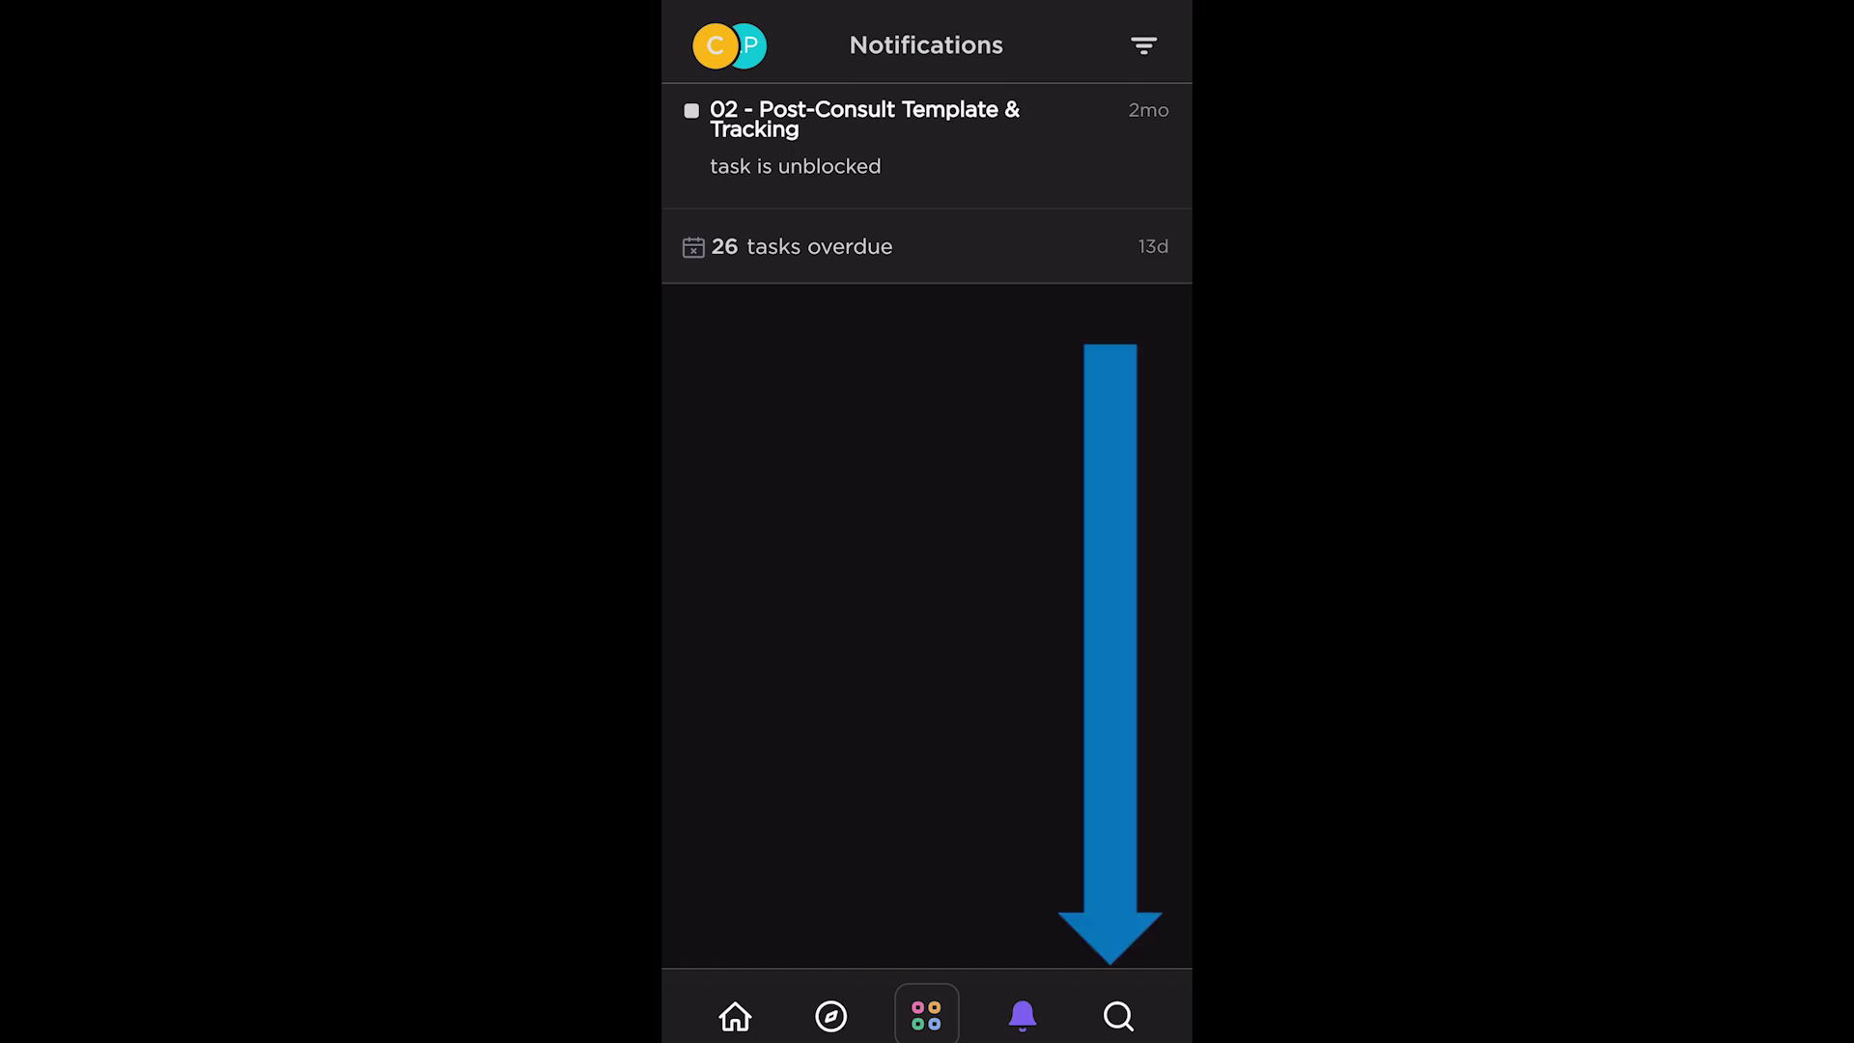
Try the Tasks and All search scopes, then clear the search field
left_click(1119, 1016)
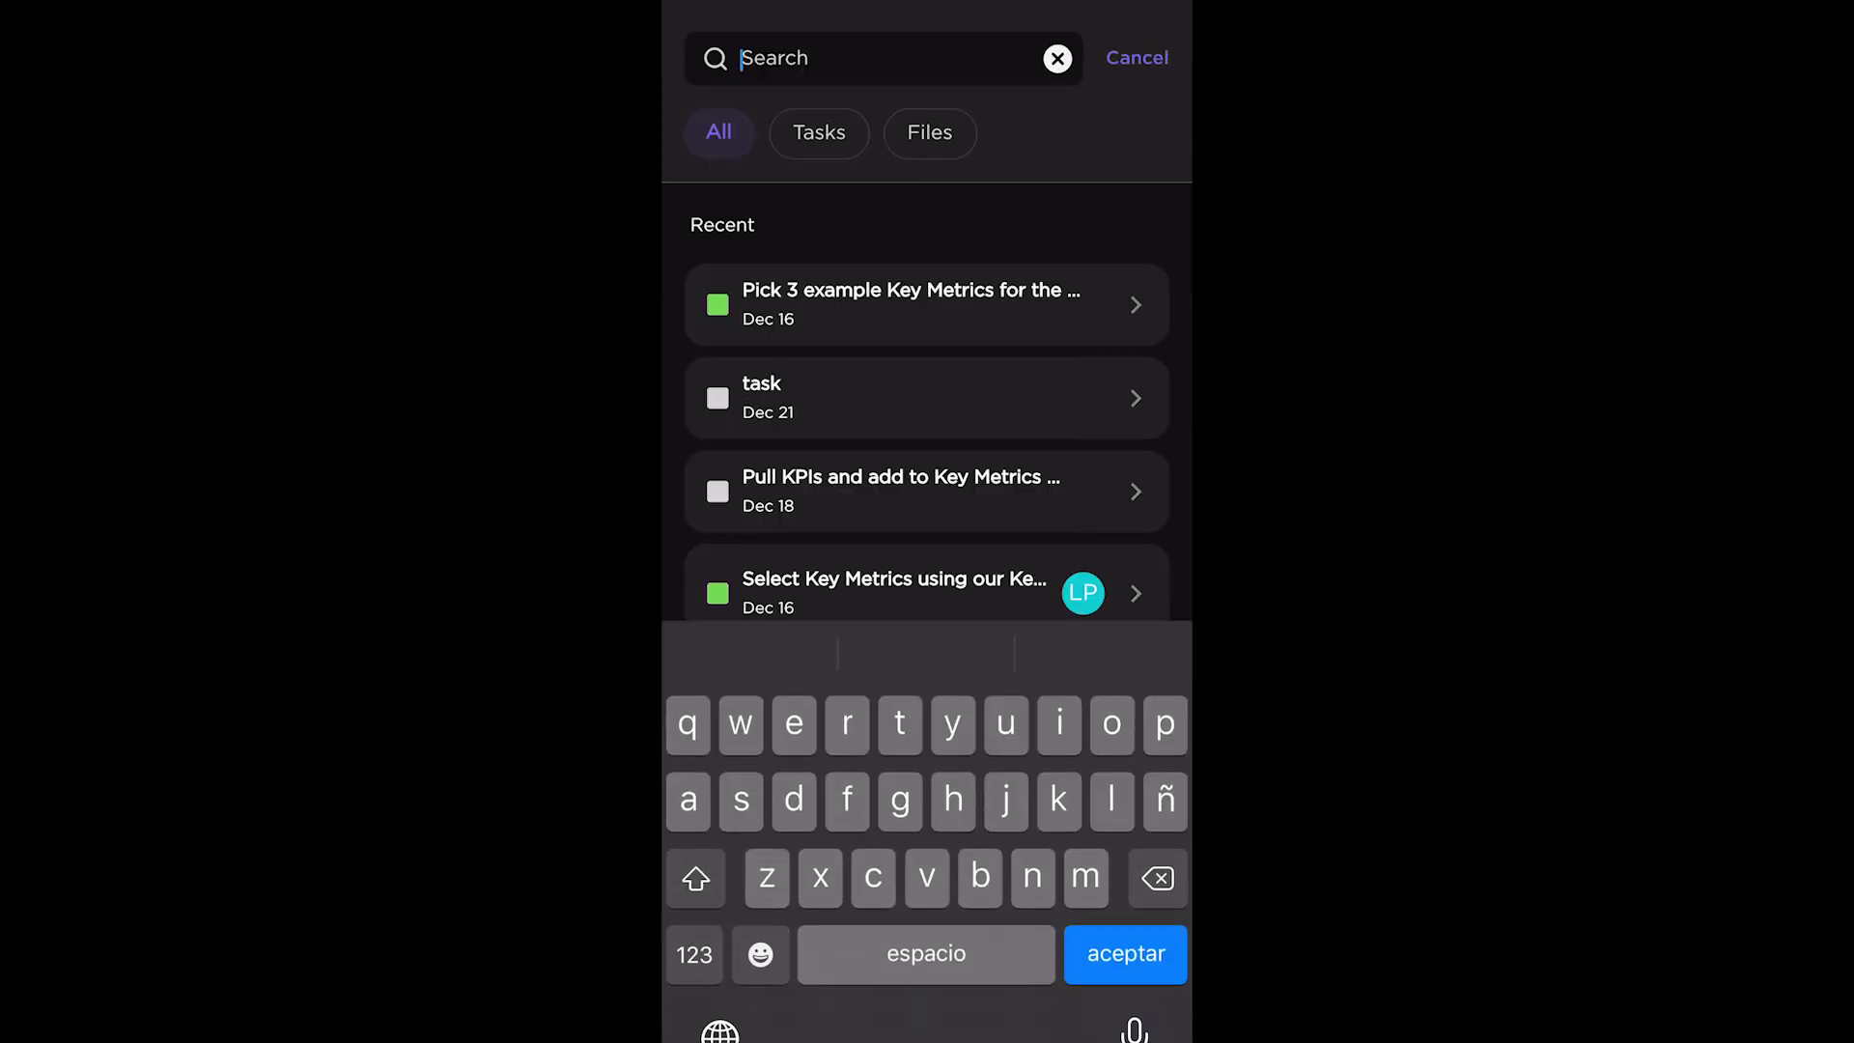
type("brisisdbeis")
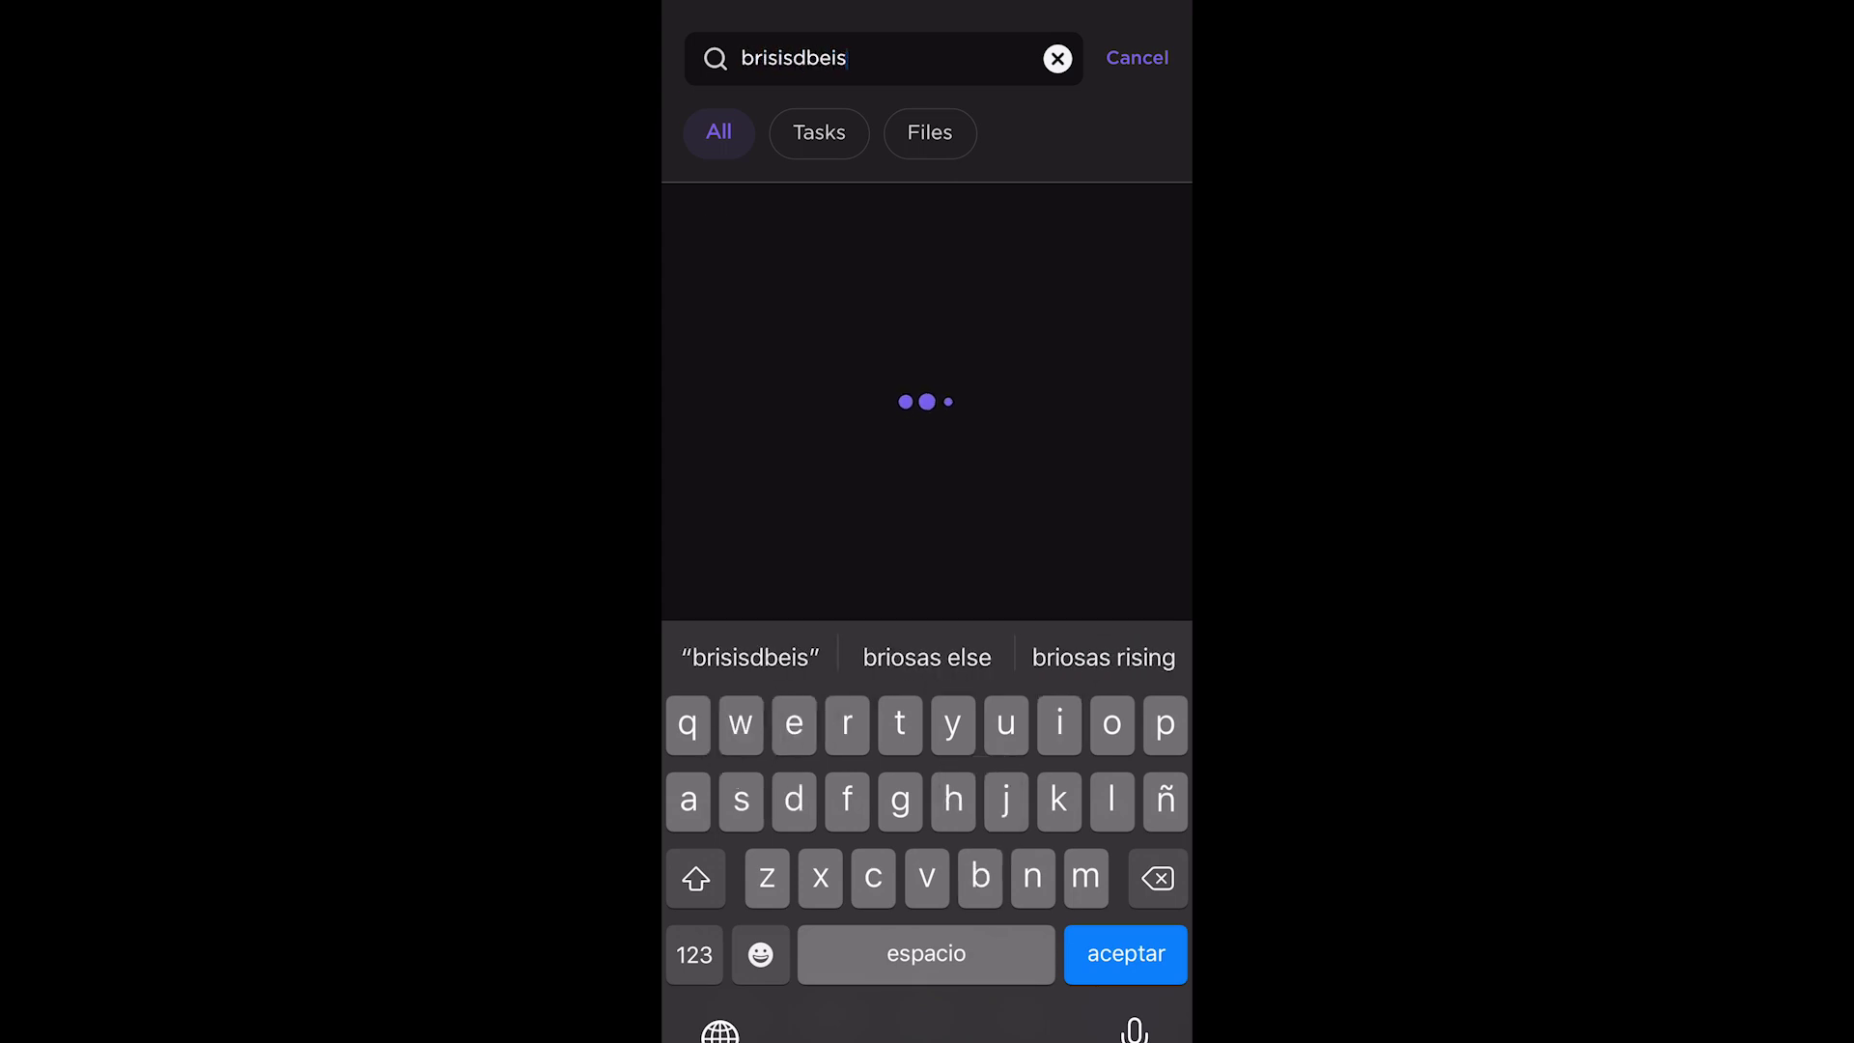
left_click(818, 132)
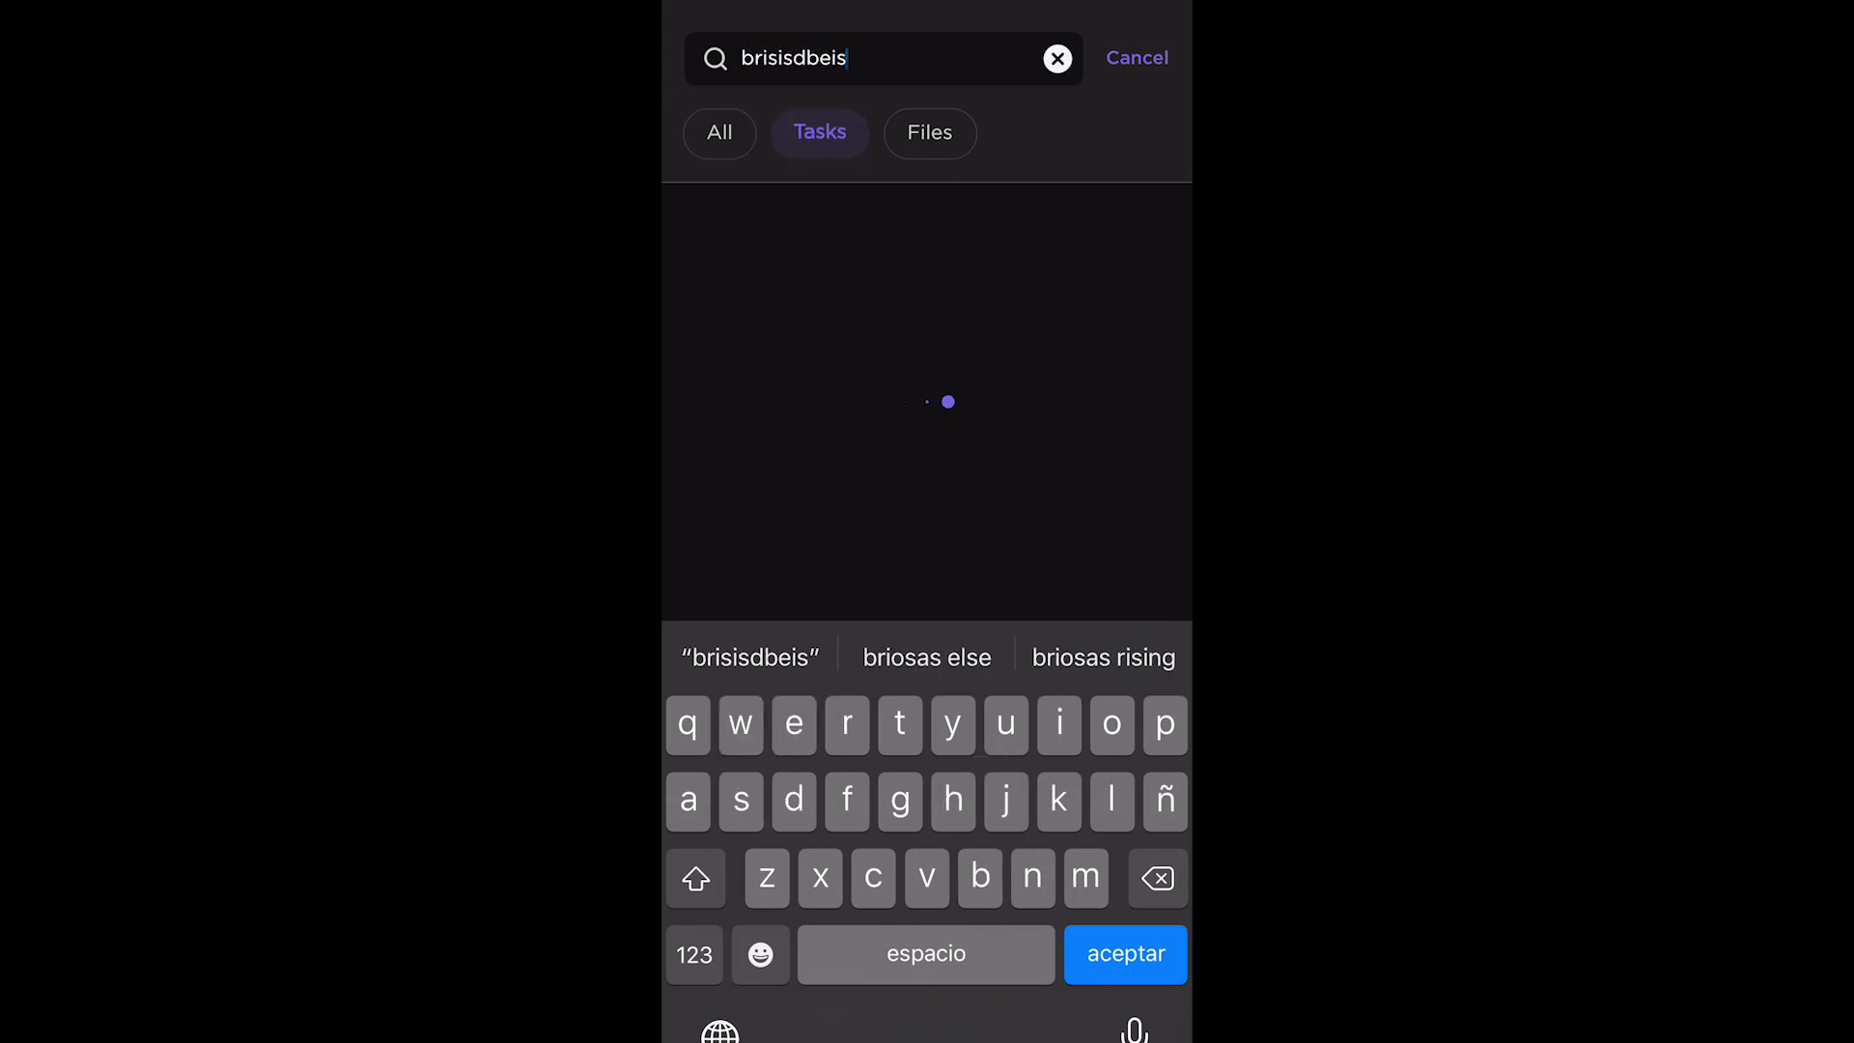
left_click(928, 132)
left_click(719, 132)
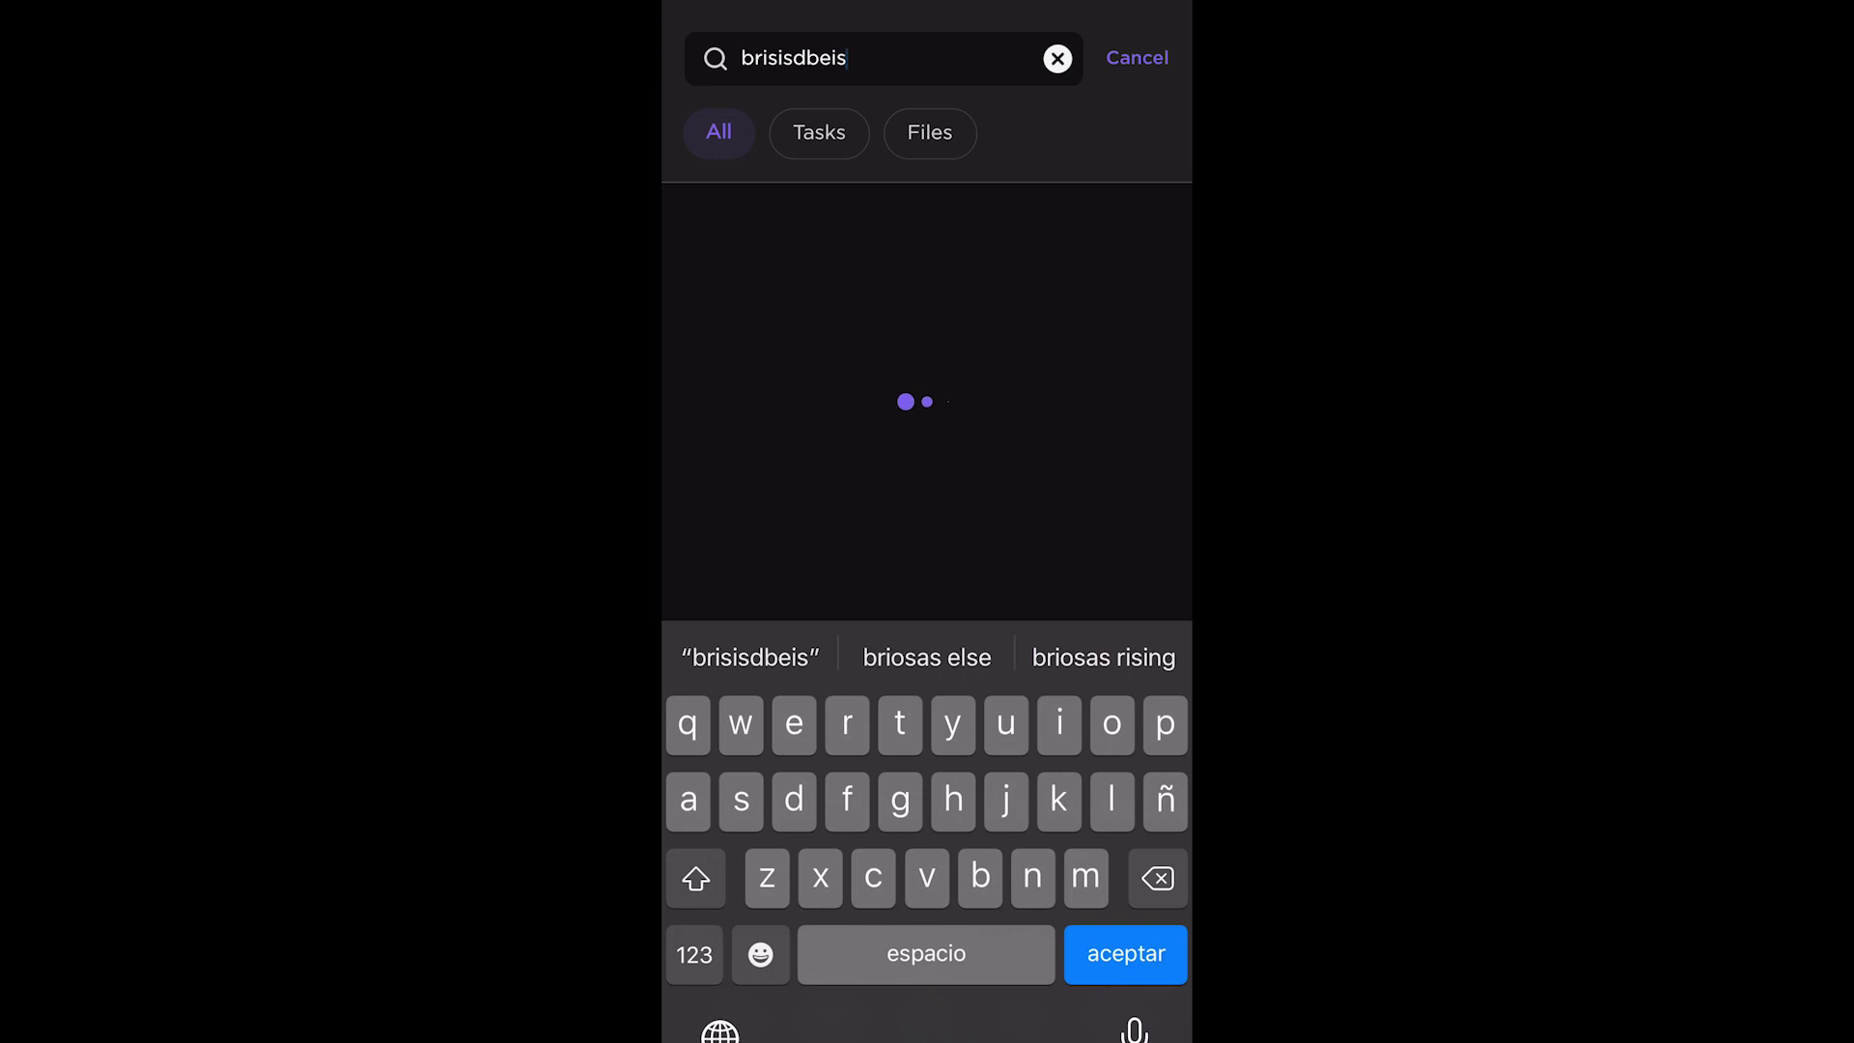
left_click(1057, 59)
type("pick")
Search for 'pick' to find Key Metrics and Post-Consult tasks, then return to Home
key("Return")
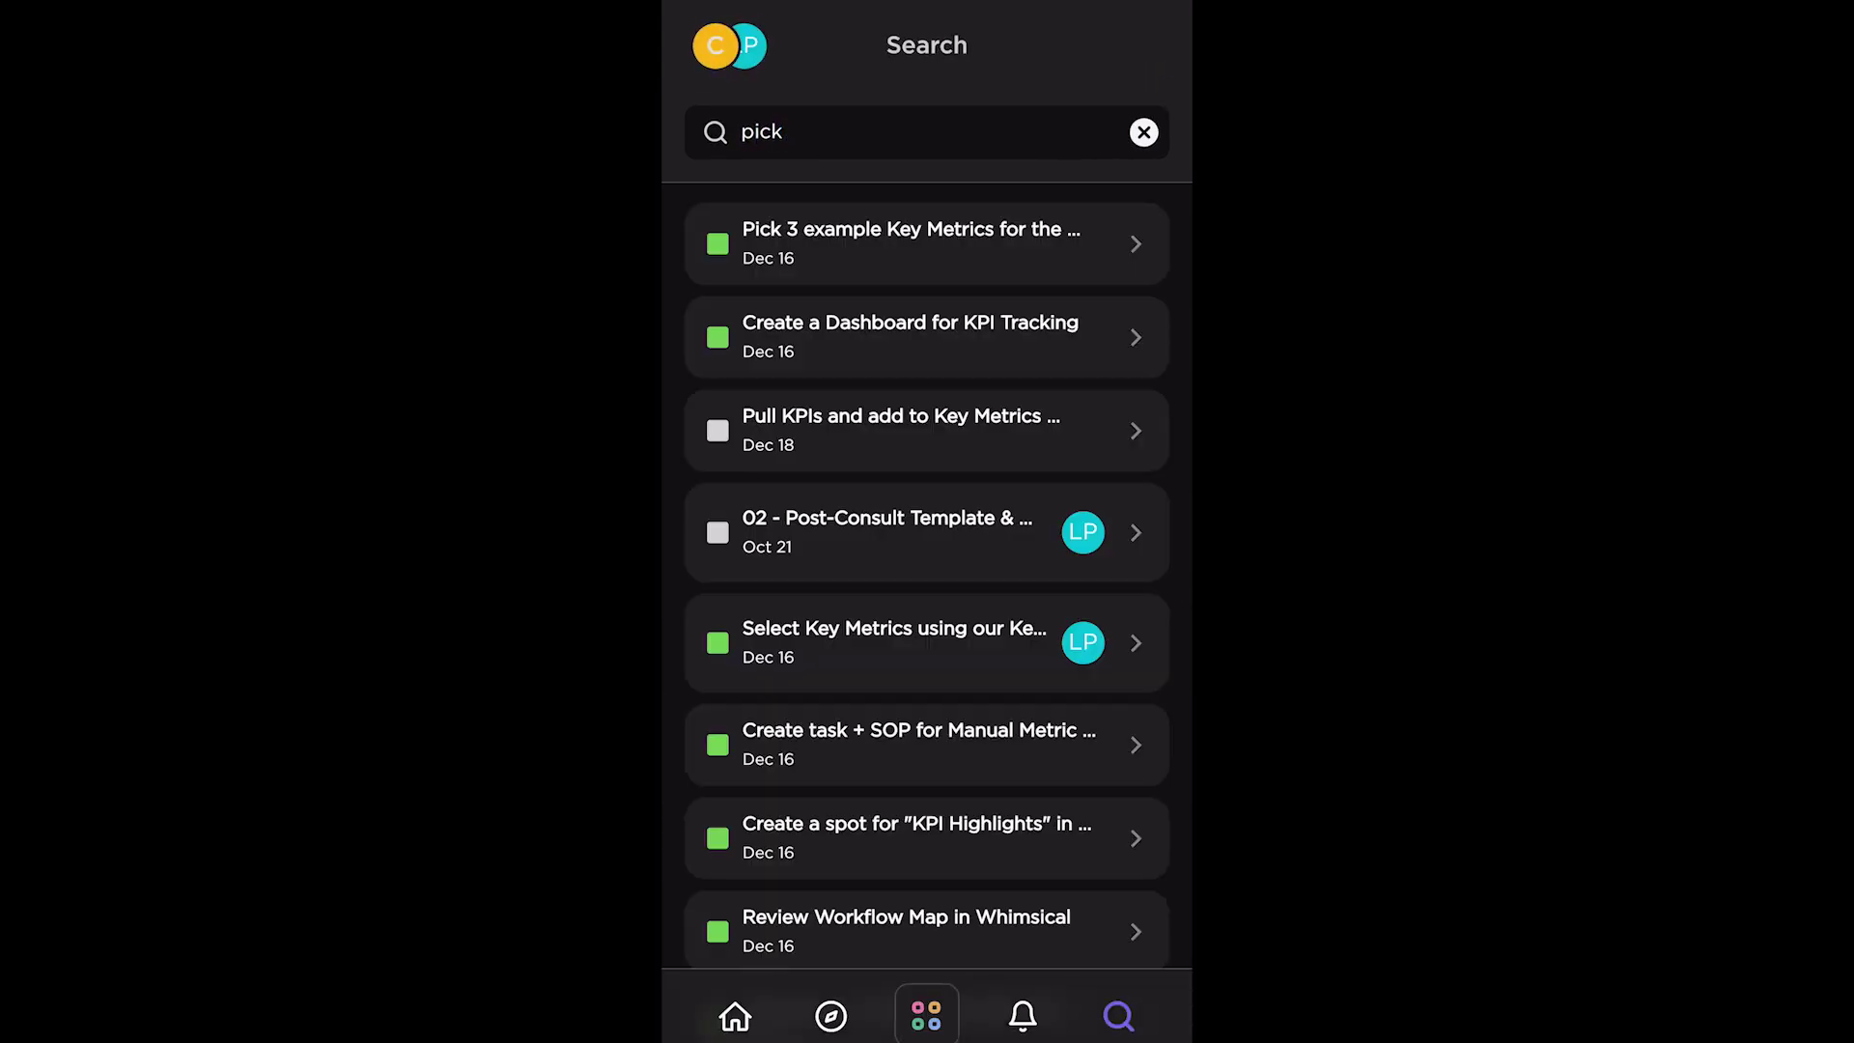
scroll(928, 577, "down", 10)
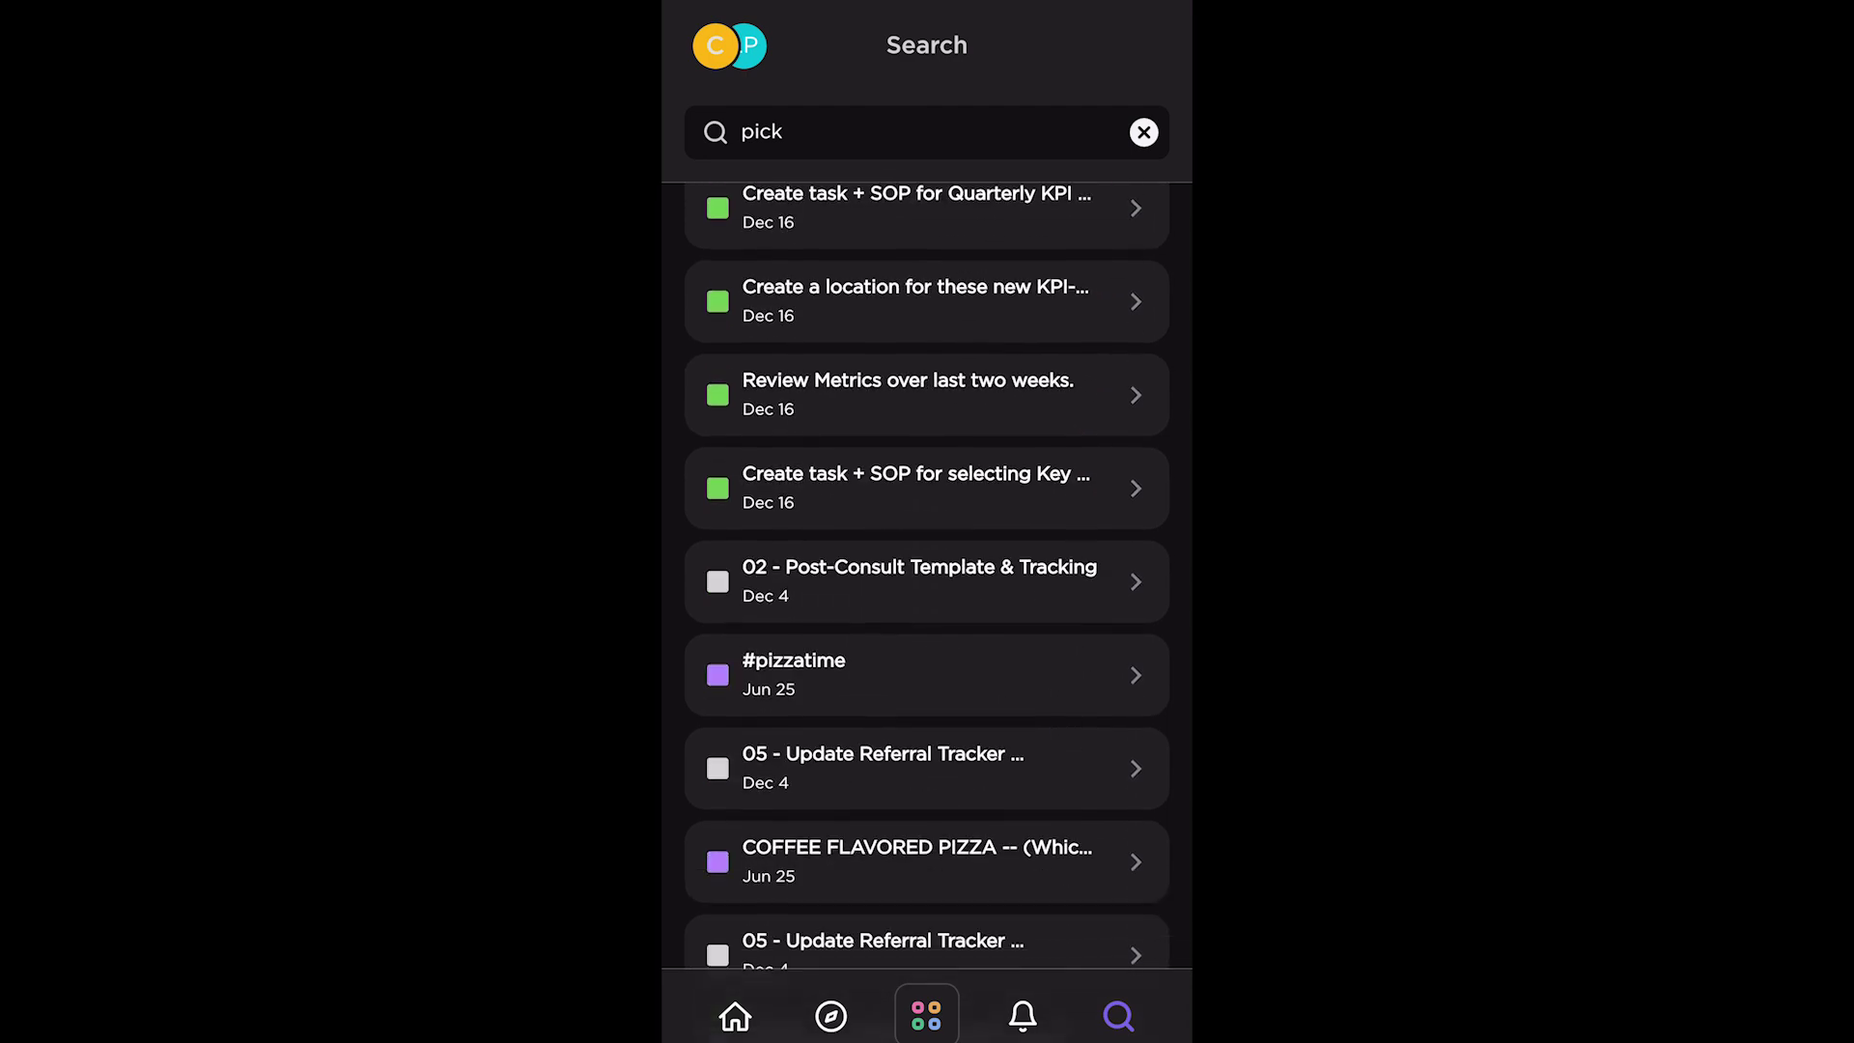
scroll(927, 576, "up", 15)
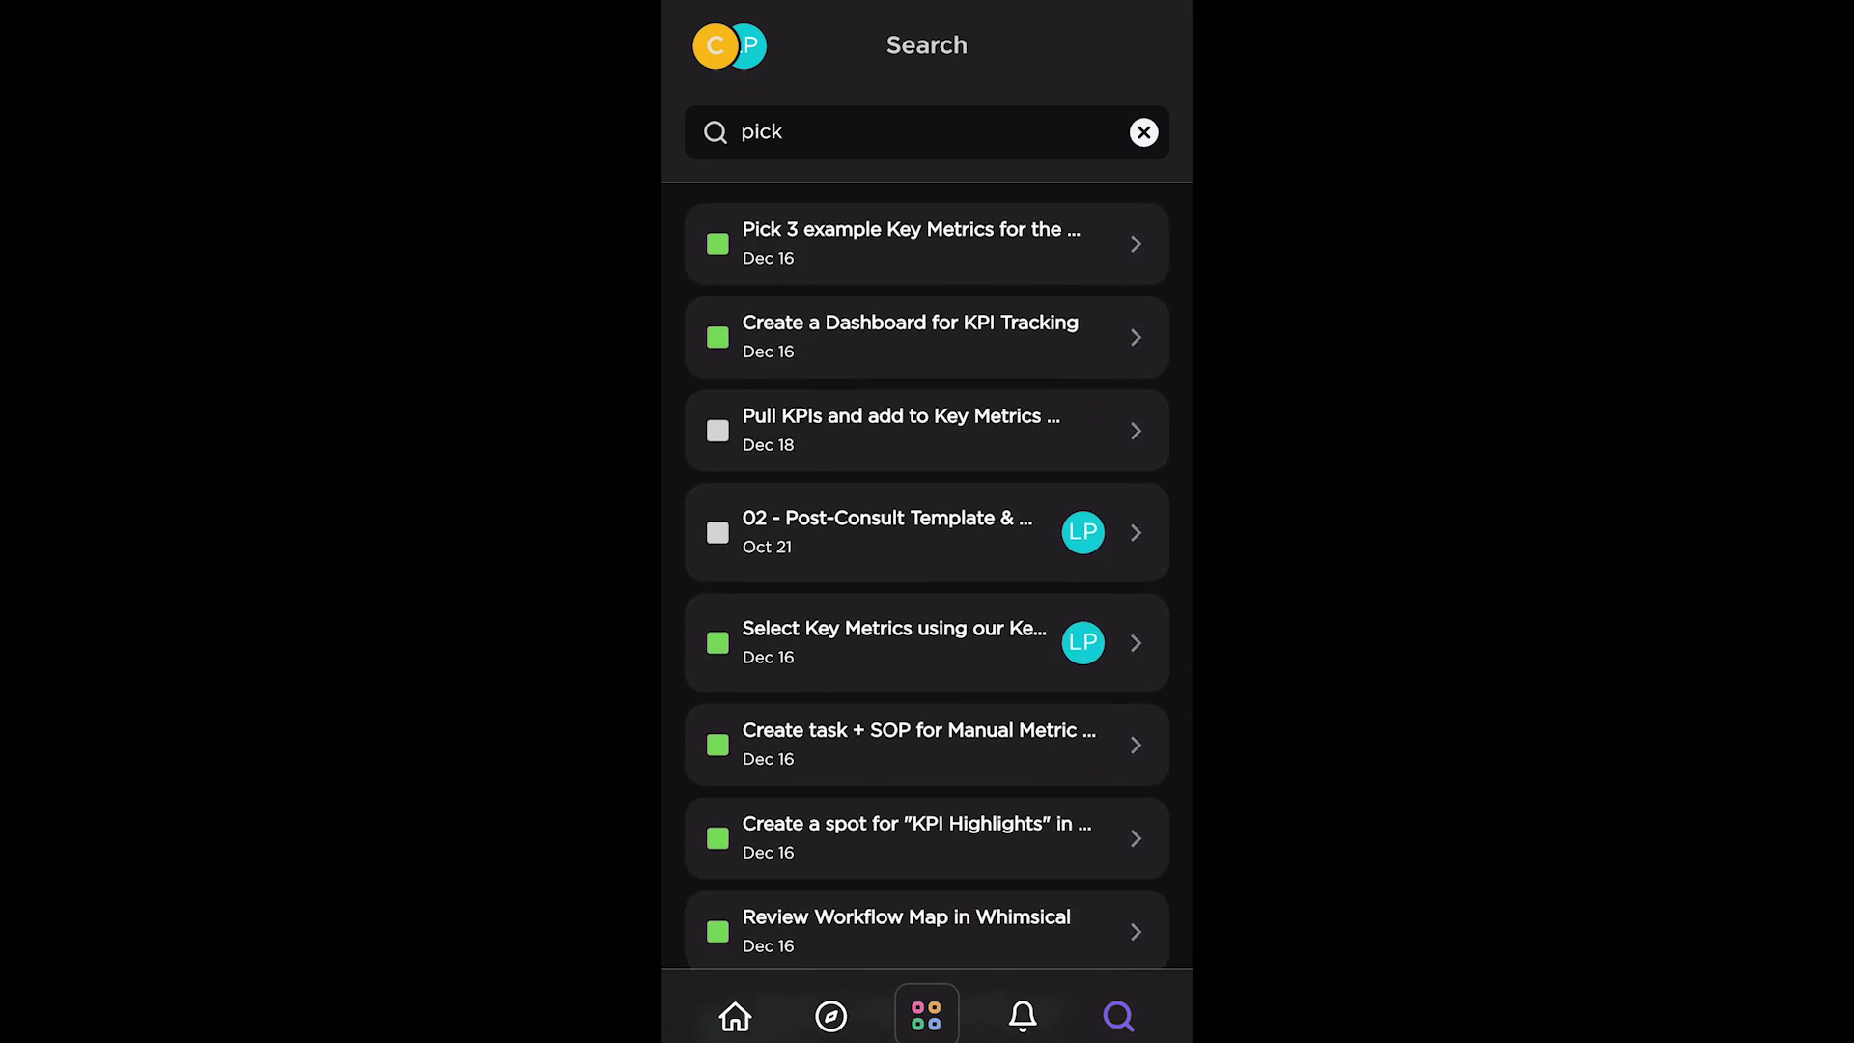
left_click(869, 132)
left_click(733, 1015)
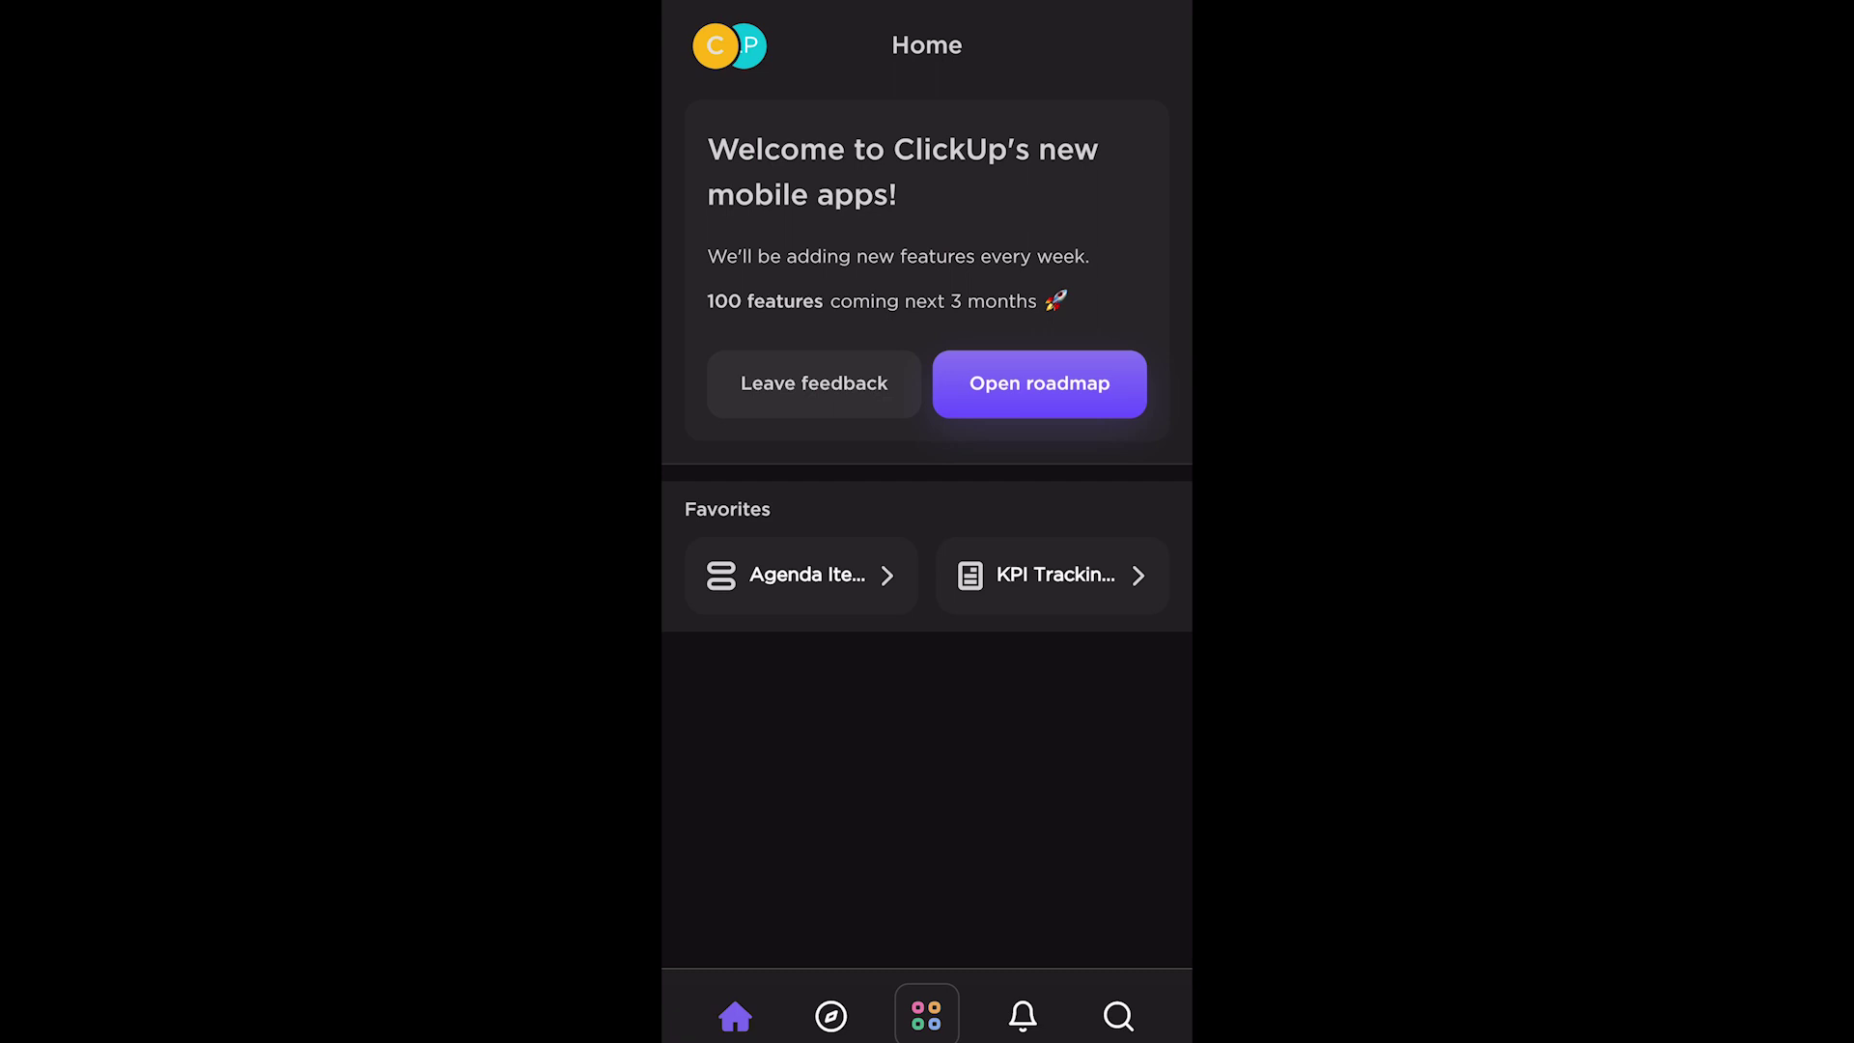
View account settings and check the list of available workspaces
left_click(729, 45)
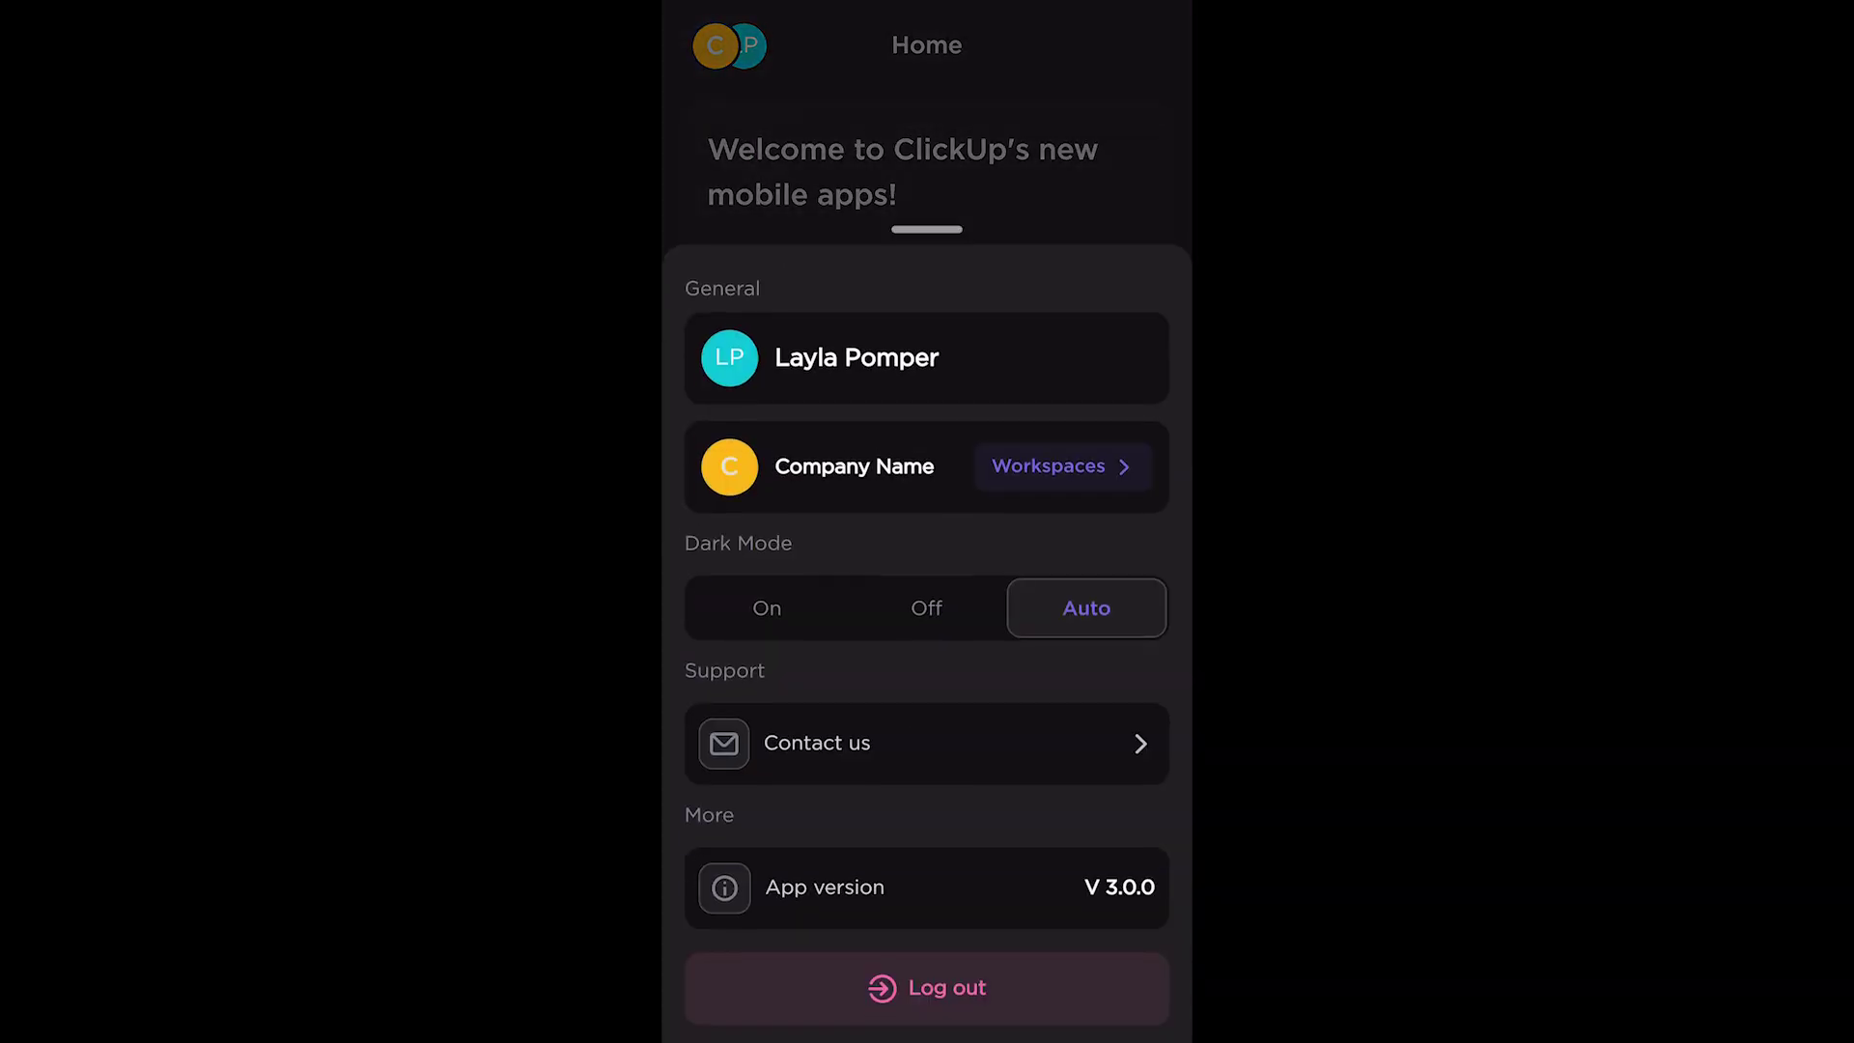
left_click(1057, 466)
left_click(1134, 559)
Try light and dark appearance, then leave Dark Mode on Auto
left_click(928, 607)
left_click(766, 607)
left_click(1086, 607)
mouse_move(928, 608)
left_mouse_down()
mouse_move(926, 391)
mouse_move(928, 608)
left_mouse_up()
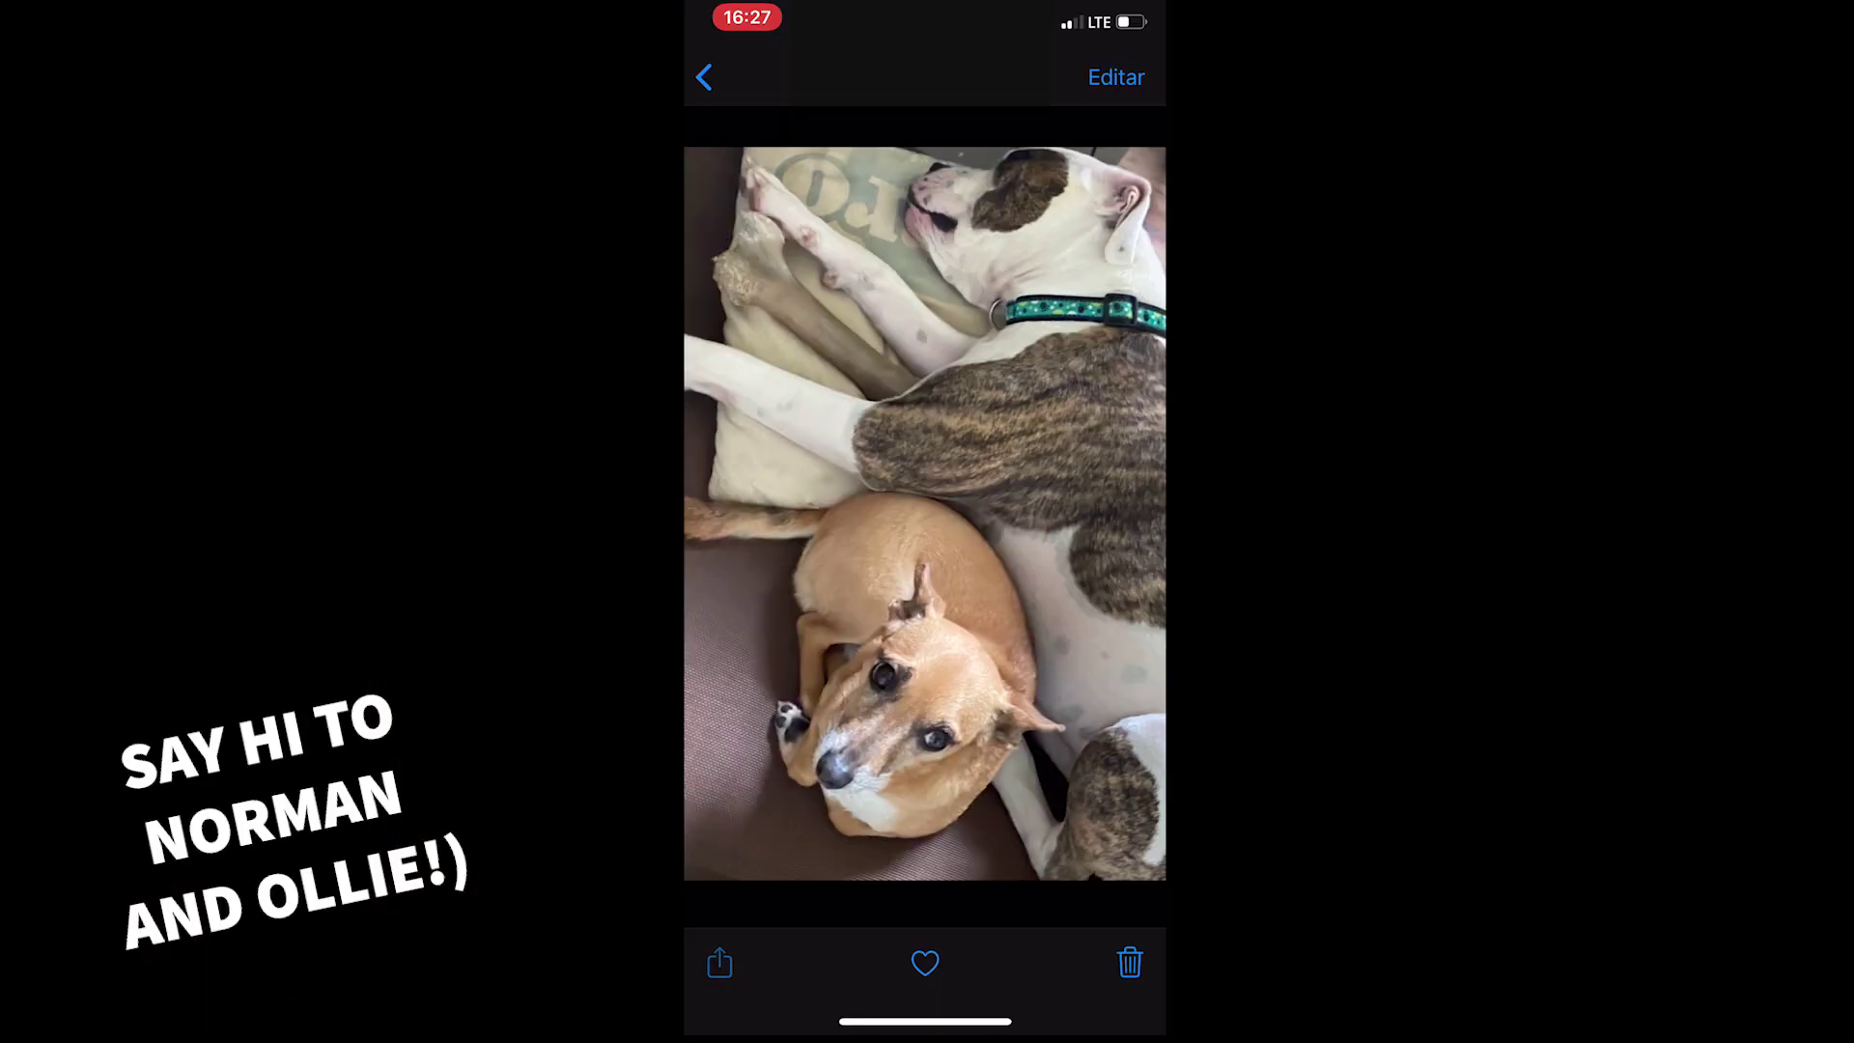
Share the dog photo to ClickUp, starting a new task with IMG_3632.jpg attached
left_click(720, 963)
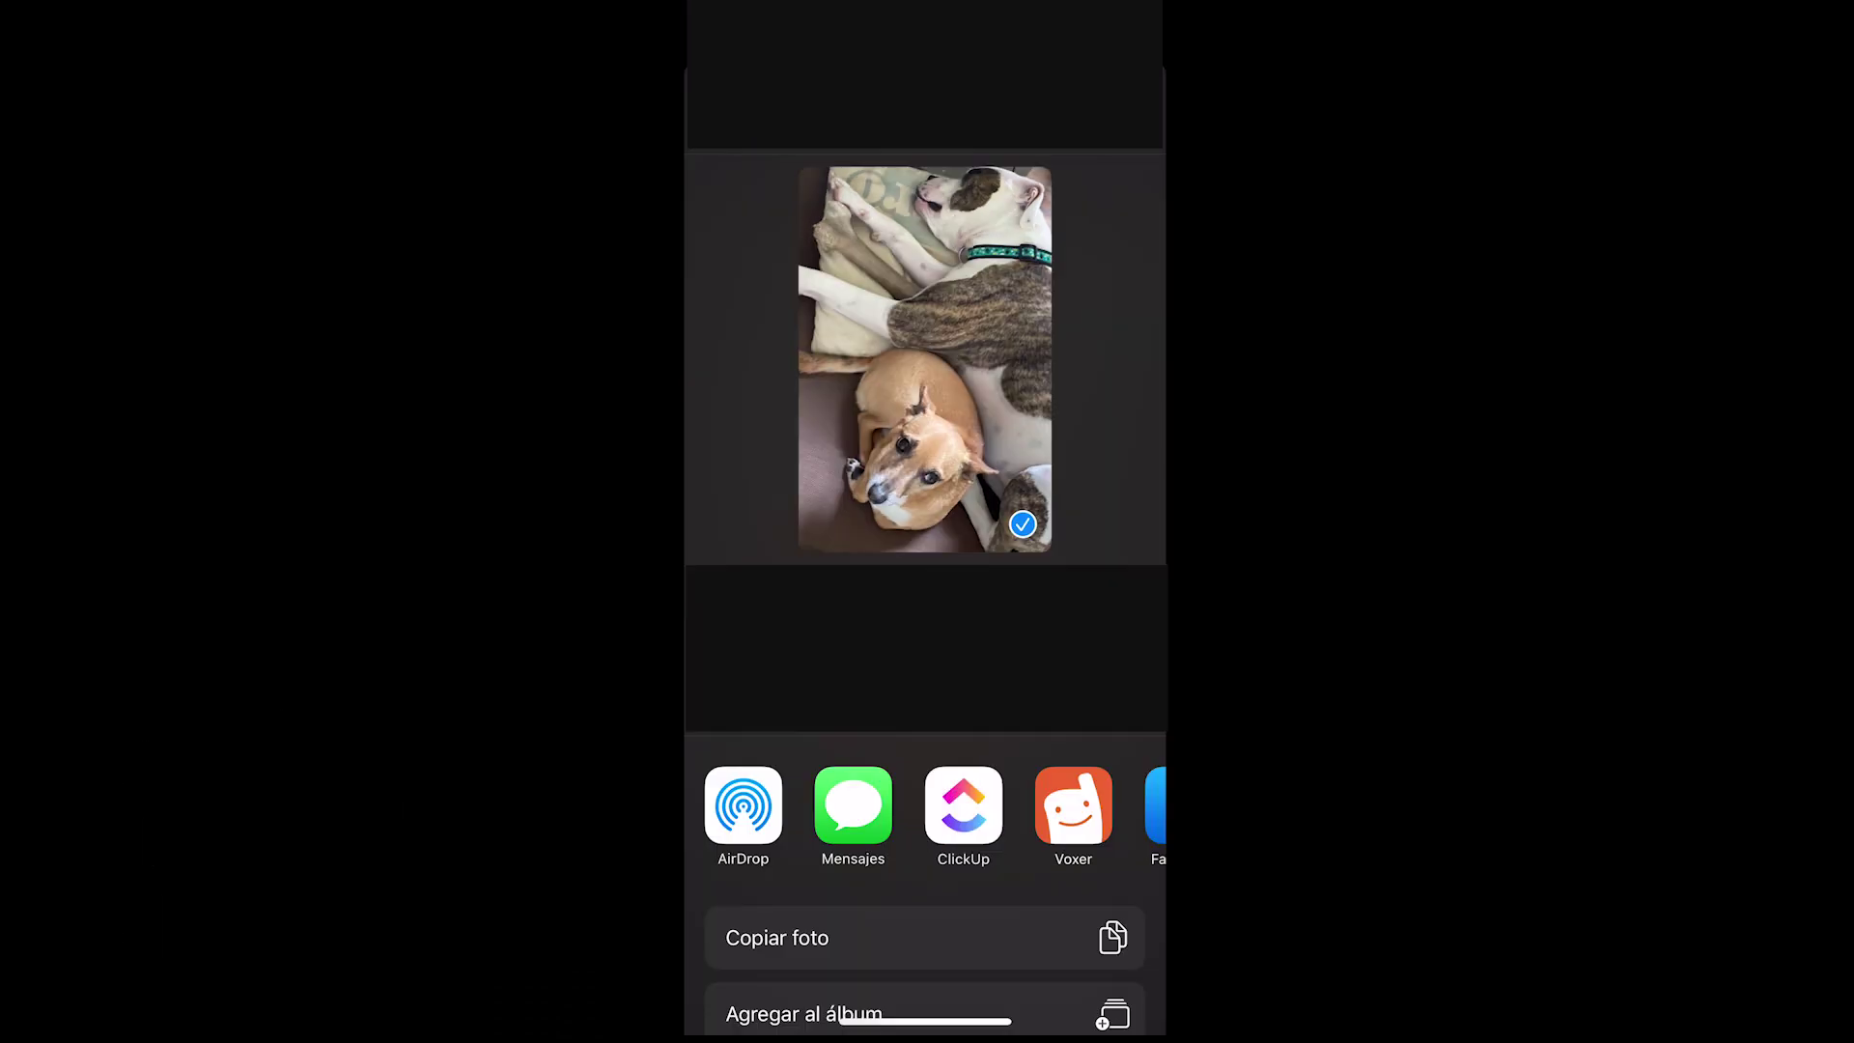
left_click(962, 806)
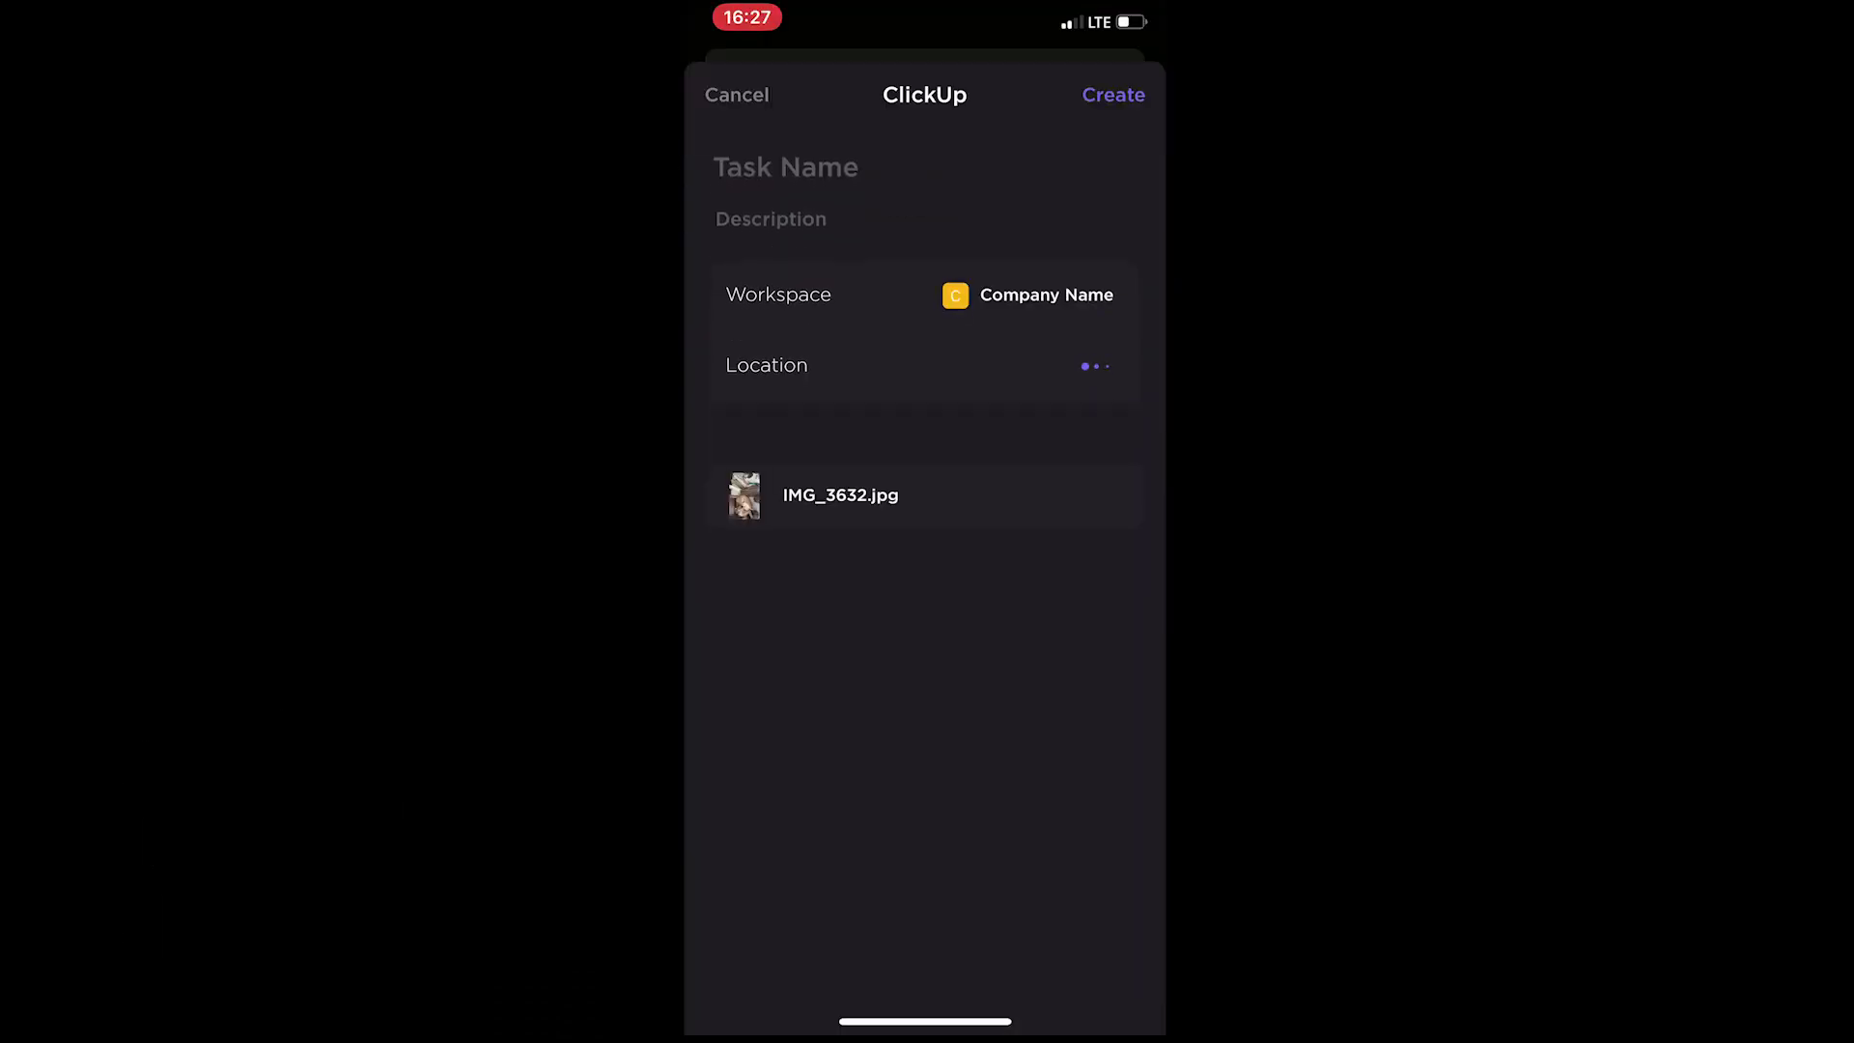